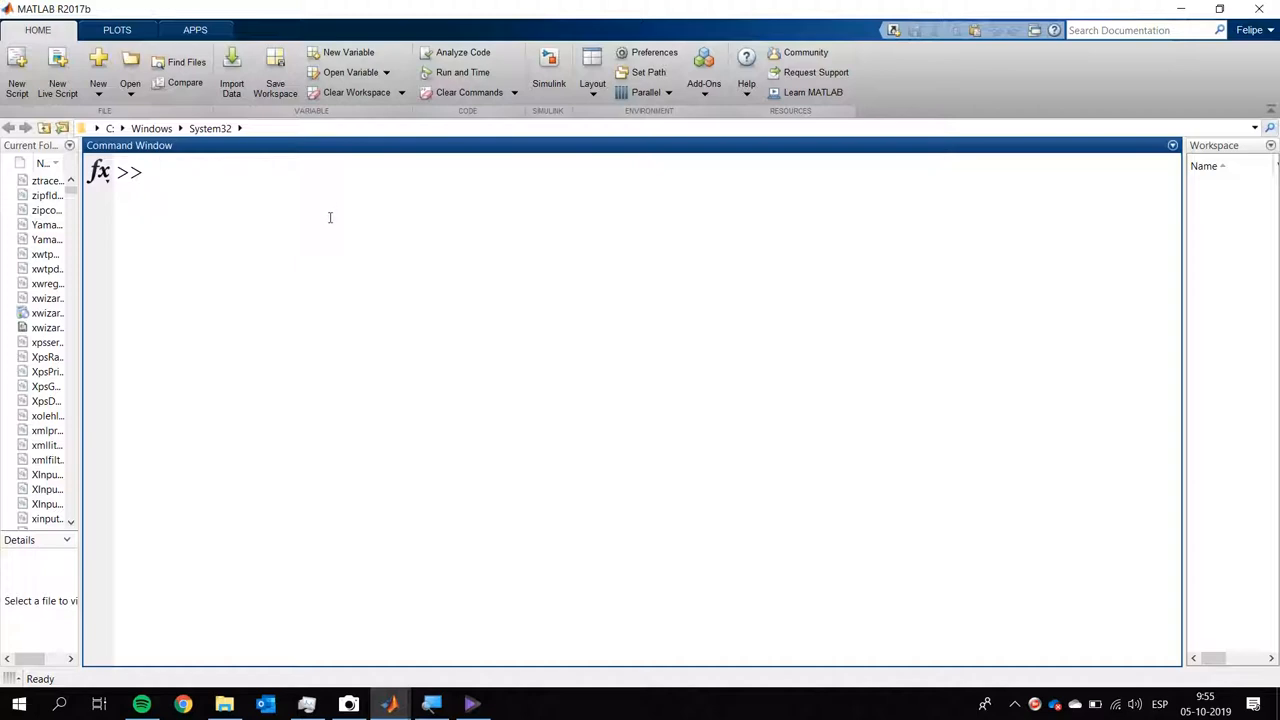
Bring the blank untitled Simulink model to the front, and return to the main MATLAB window
click(390, 704)
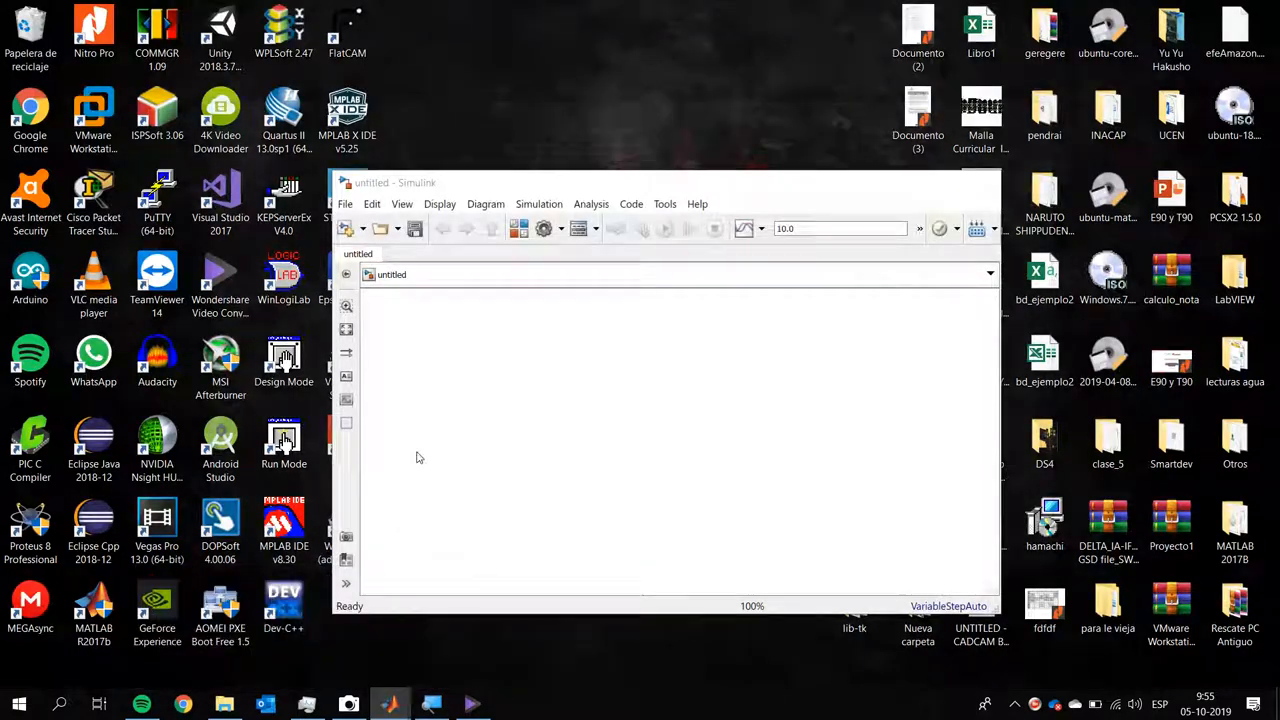
click(566, 630)
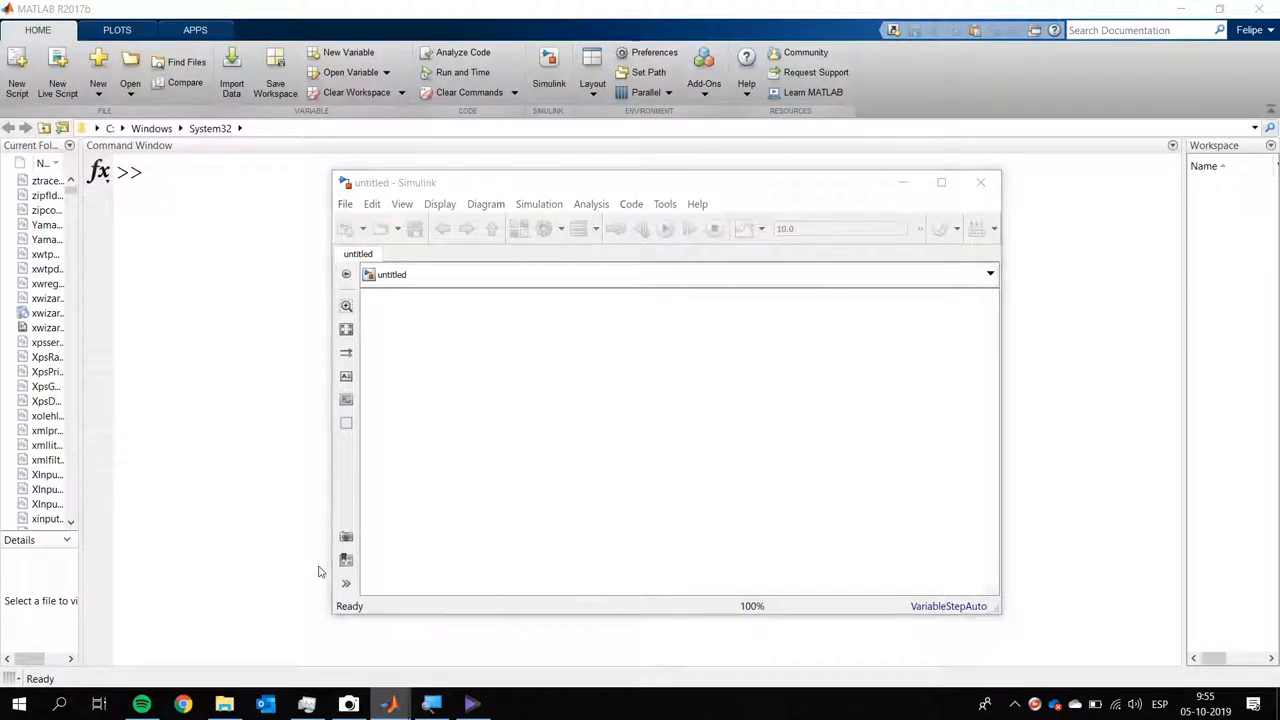
click(390, 704)
click(400, 620)
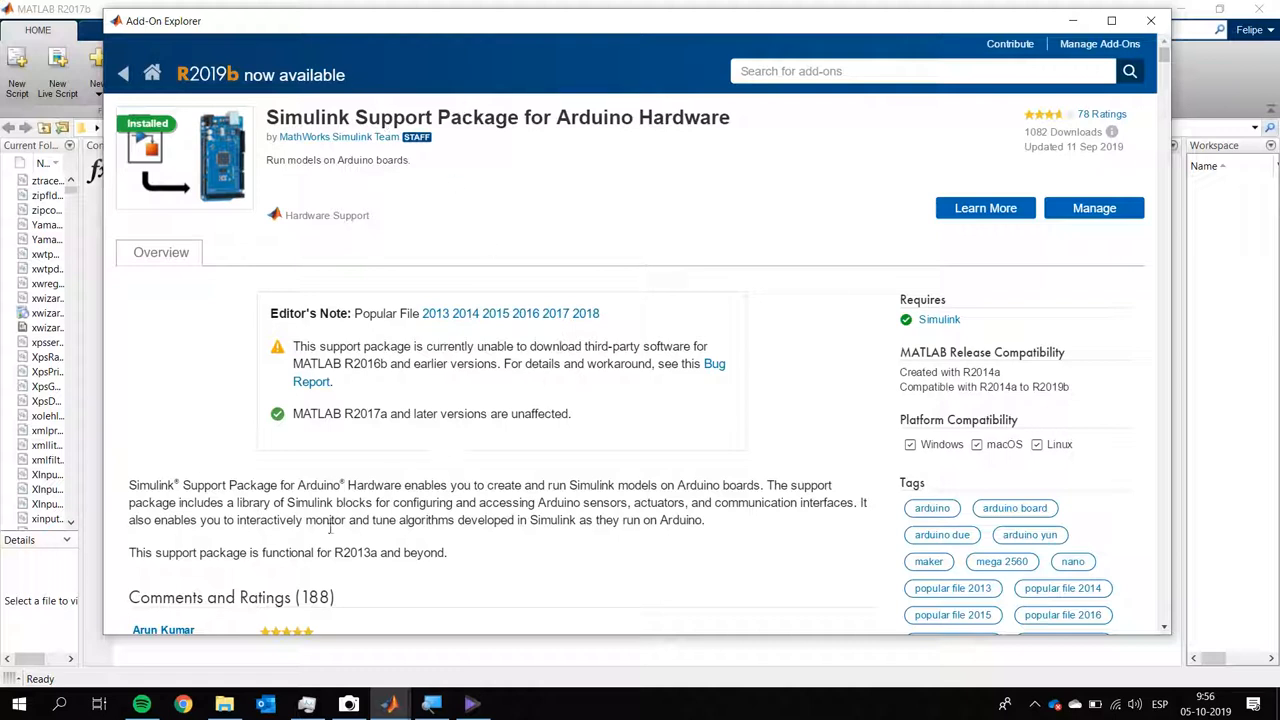
Maximize the untitled Simulink model window and open the Simulink Library Browser from it
mouse_move(389, 704)
click(570, 625)
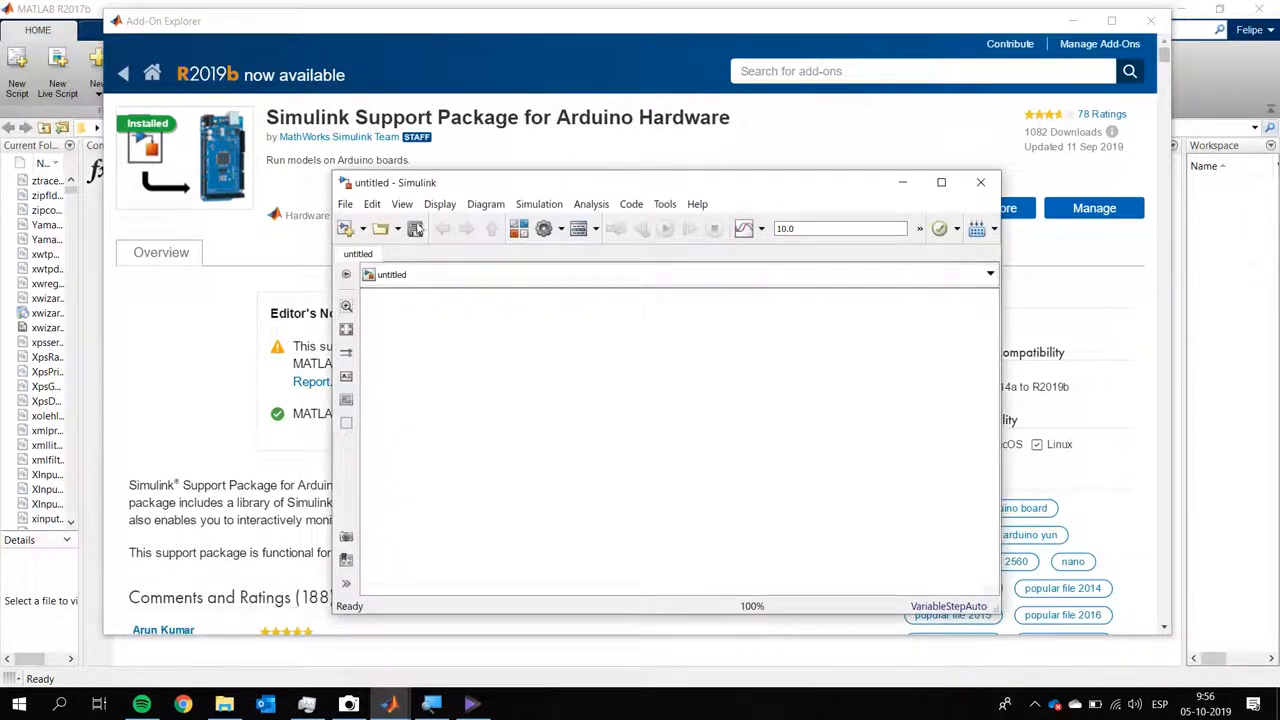
key(super+Up)
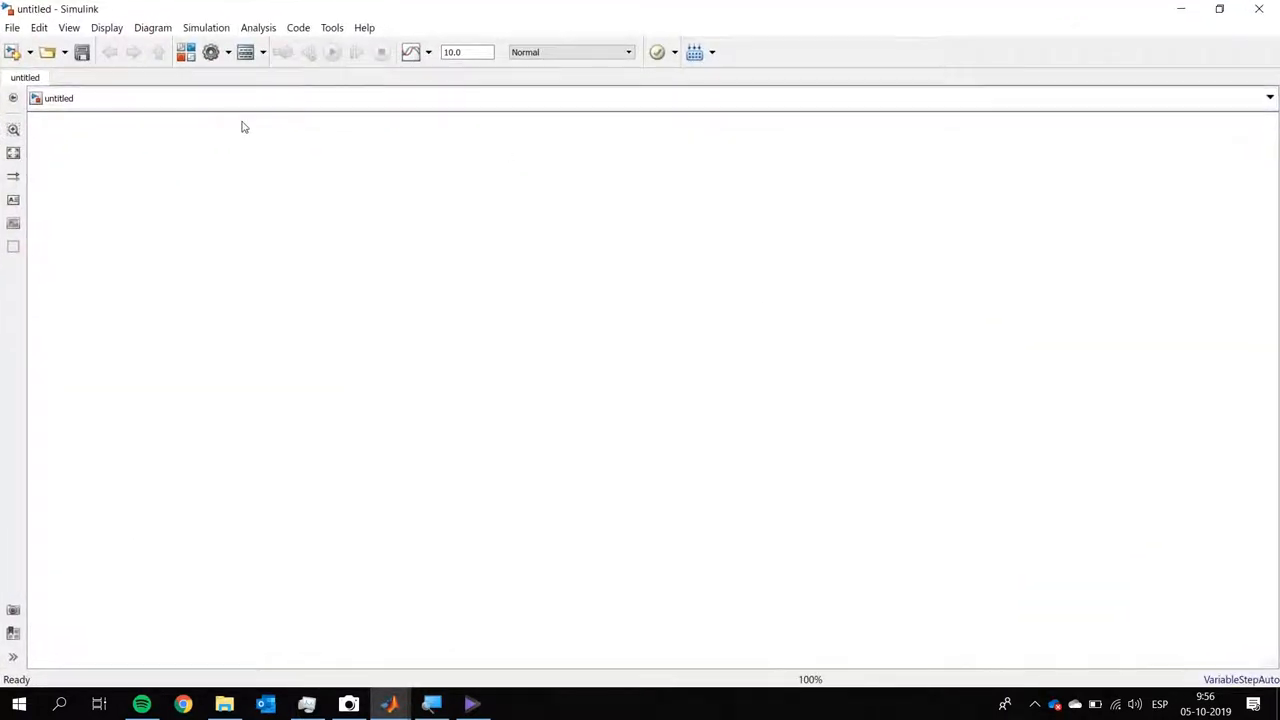
click(185, 52)
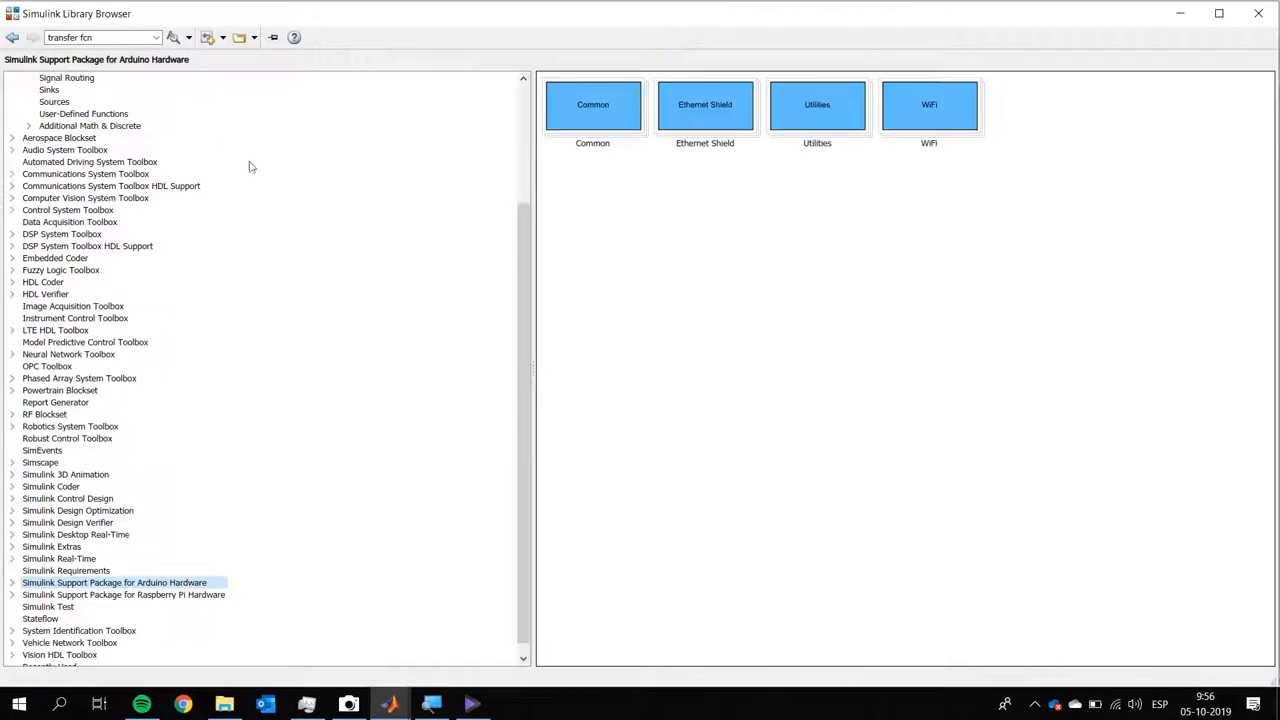
Review the sub-libraries of Simulink Support Package for Arduino Hardware and open the Common library
key(super+plus)
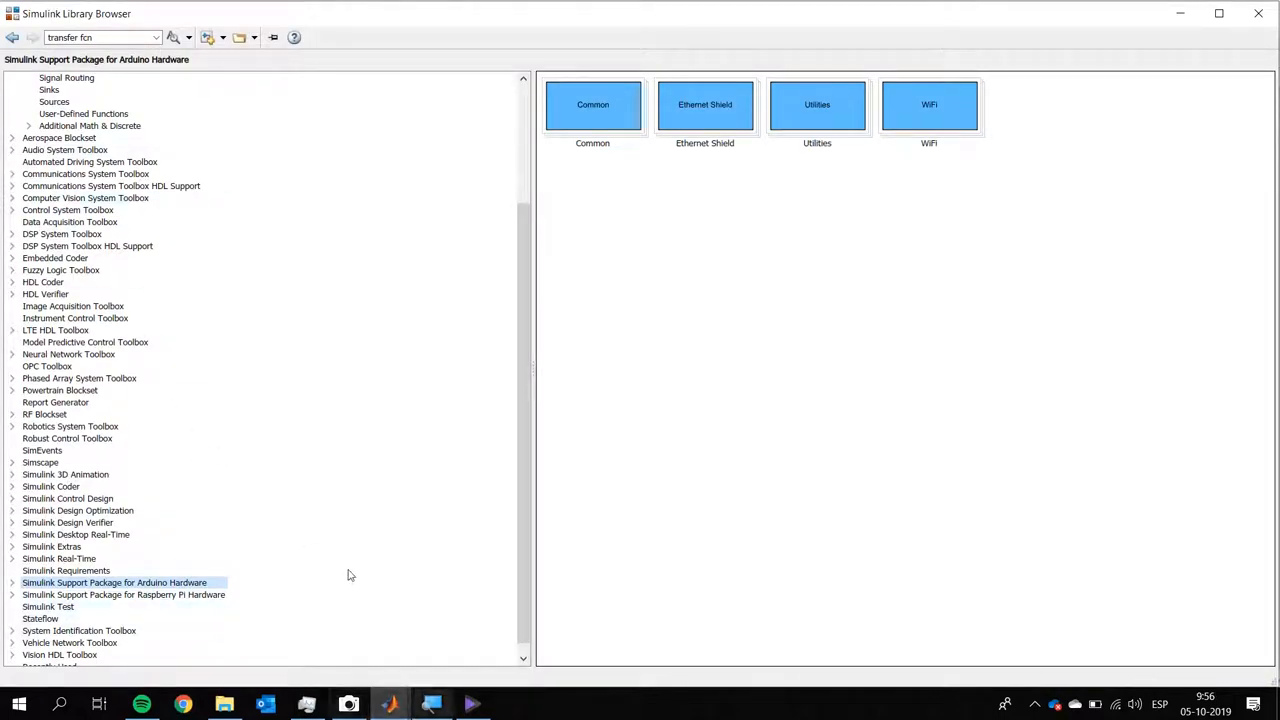
key(super+plus)
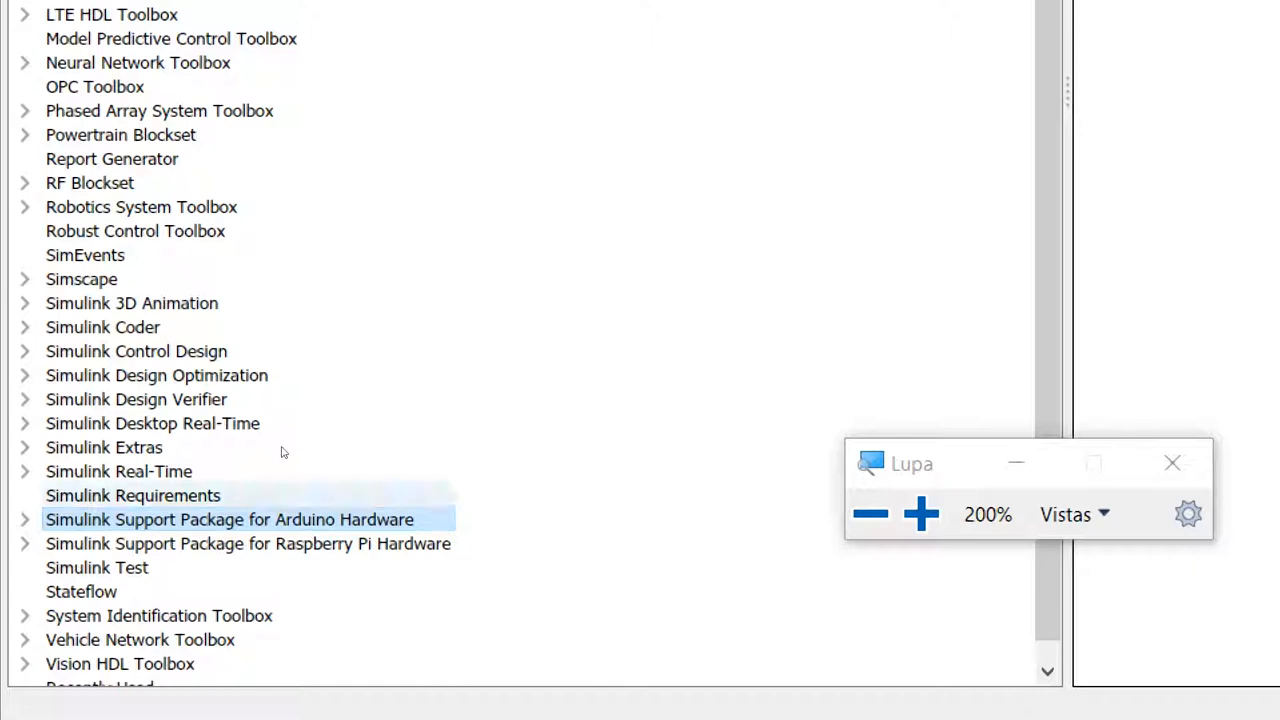
key(super+minus)
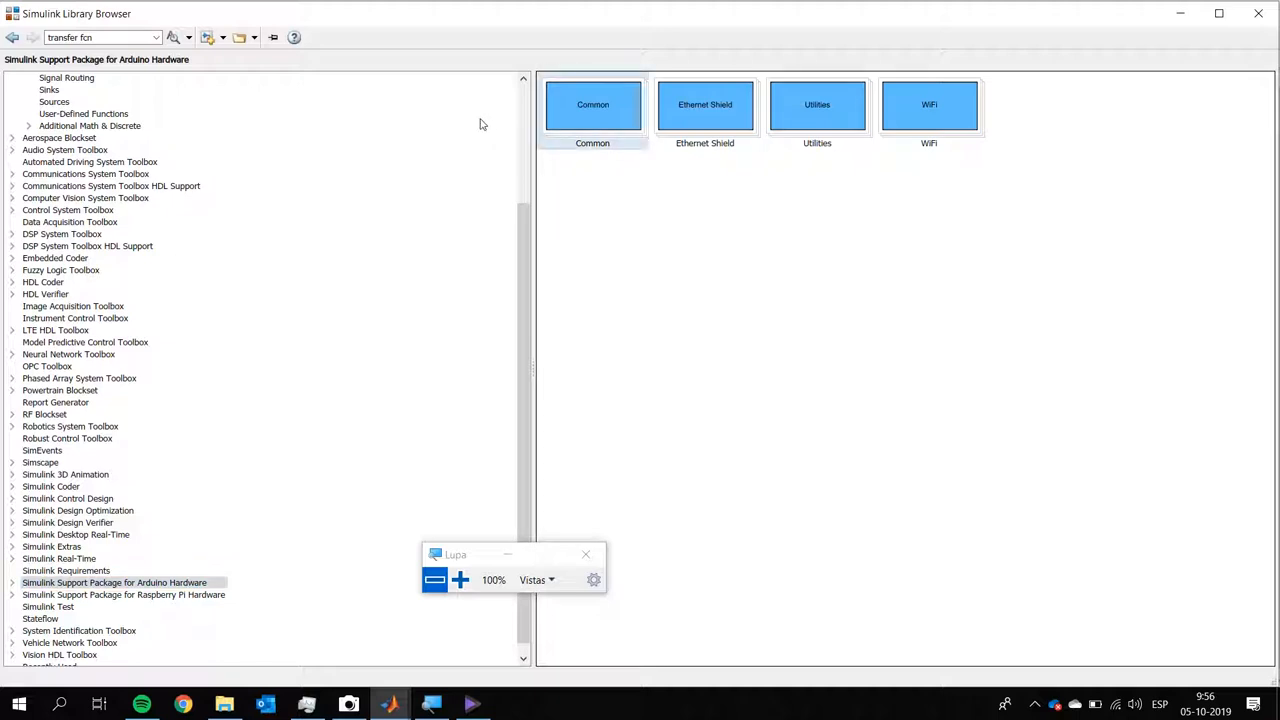
key(Right)
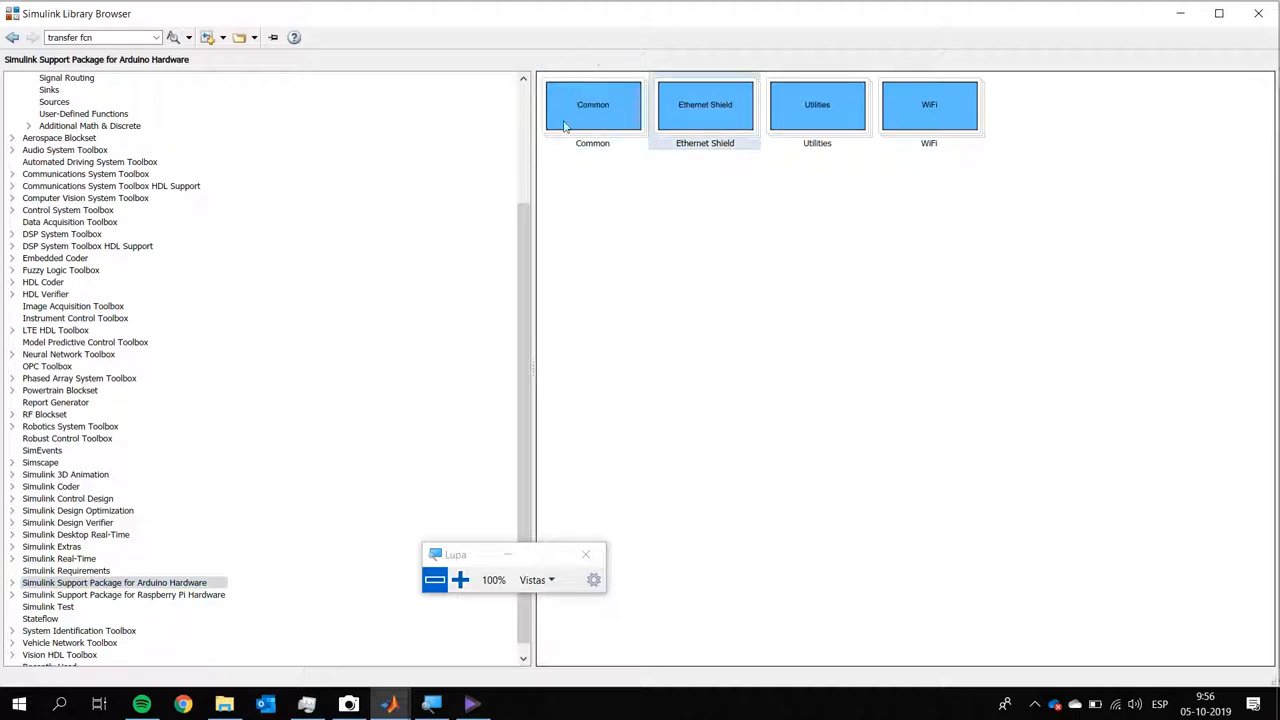
key(Right)
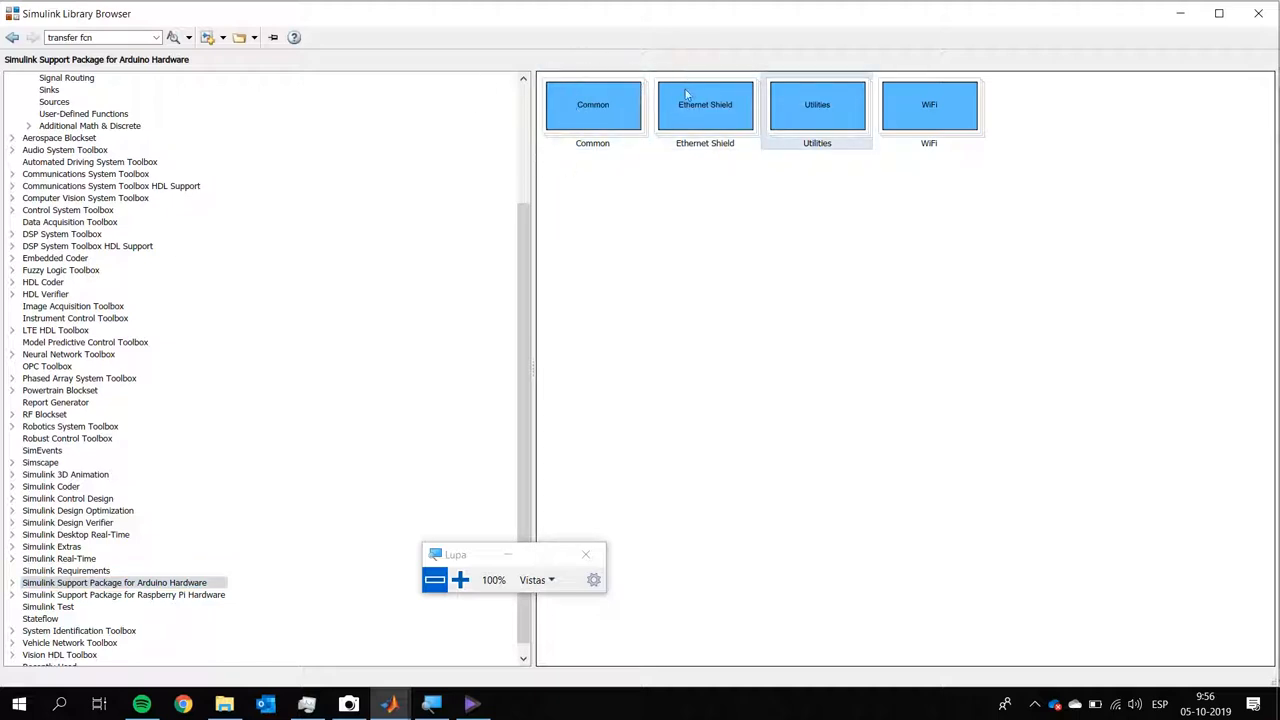
key(Right)
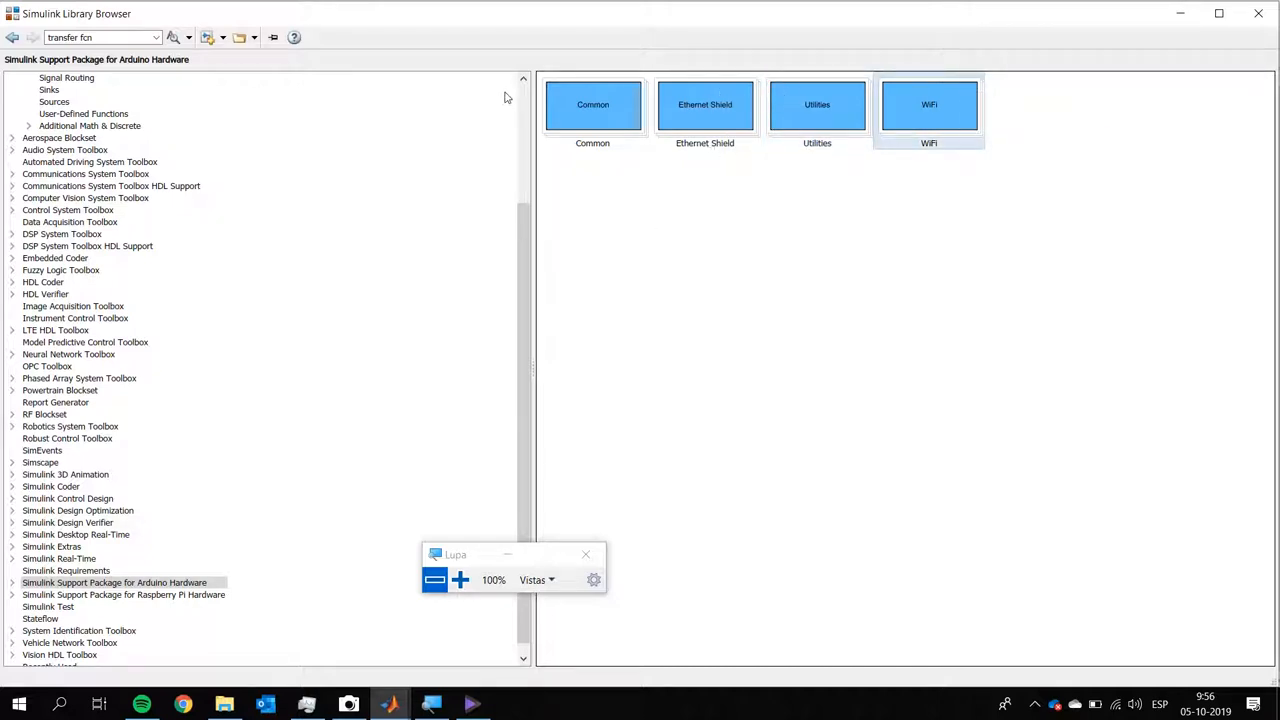
key(Home)
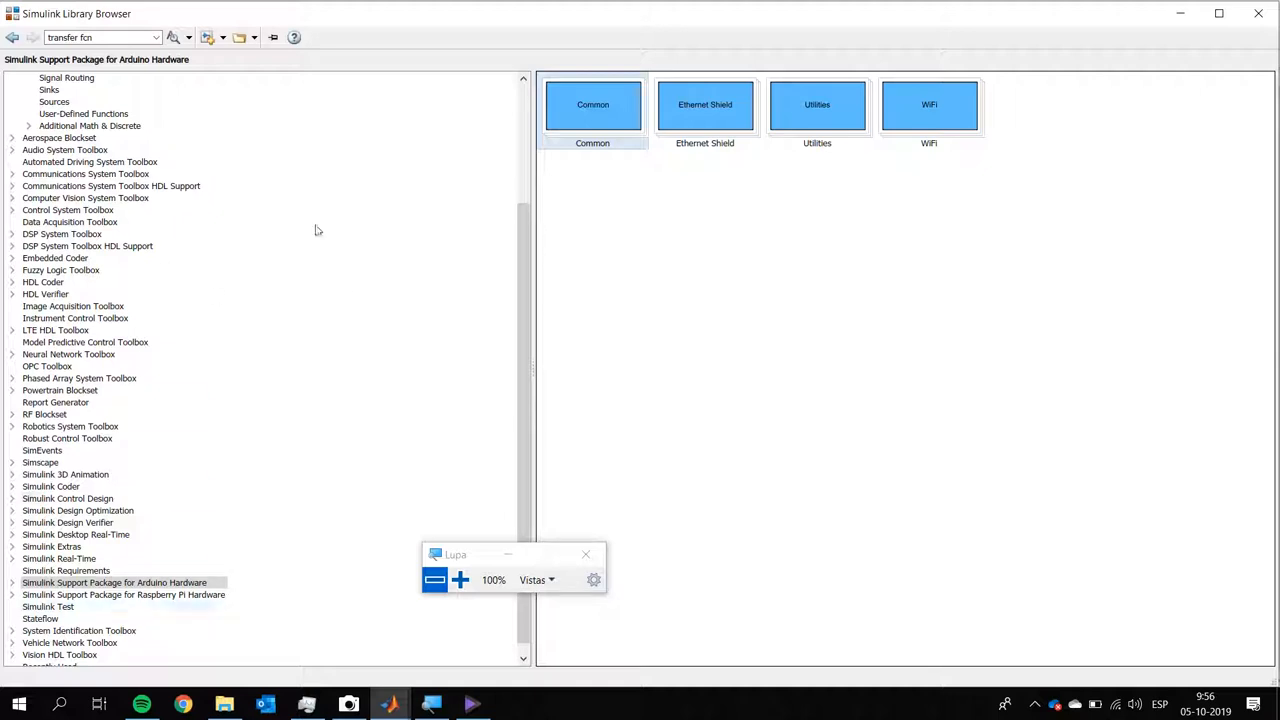
key(Return)
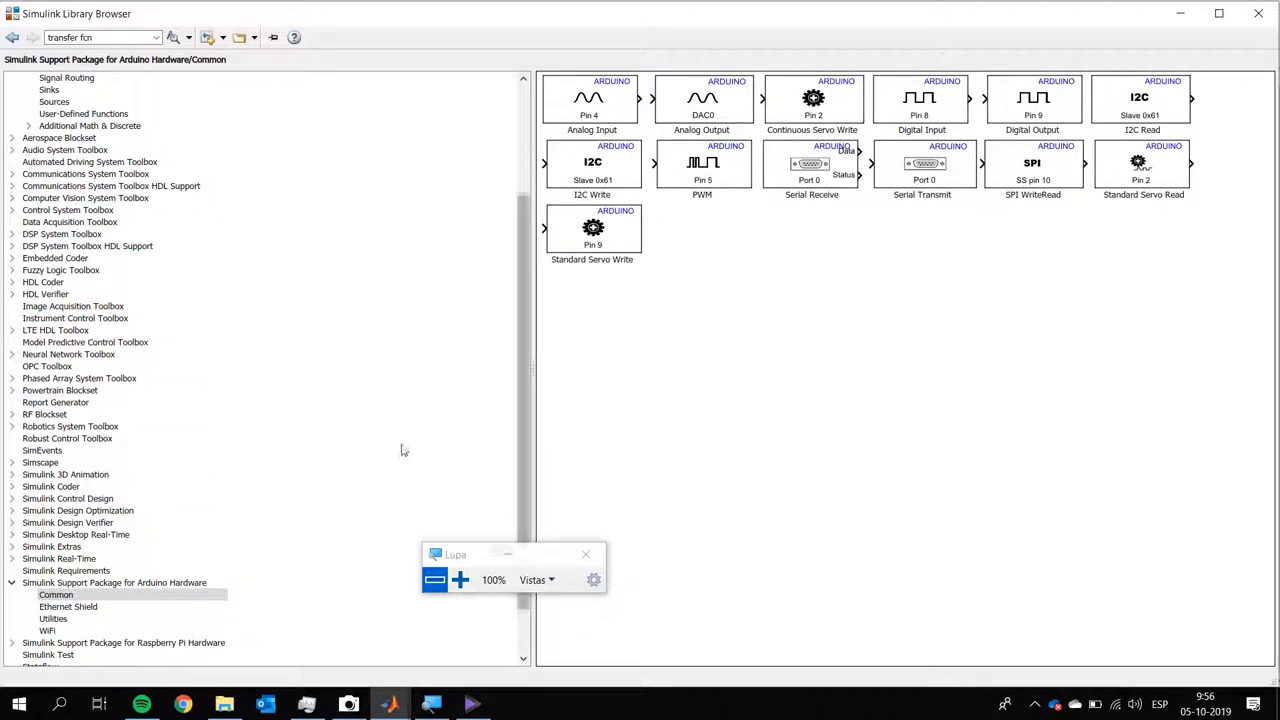
Examine the first row of Arduino Common blocks under magnification, from Analog Input to I2C Read
click(460, 580)
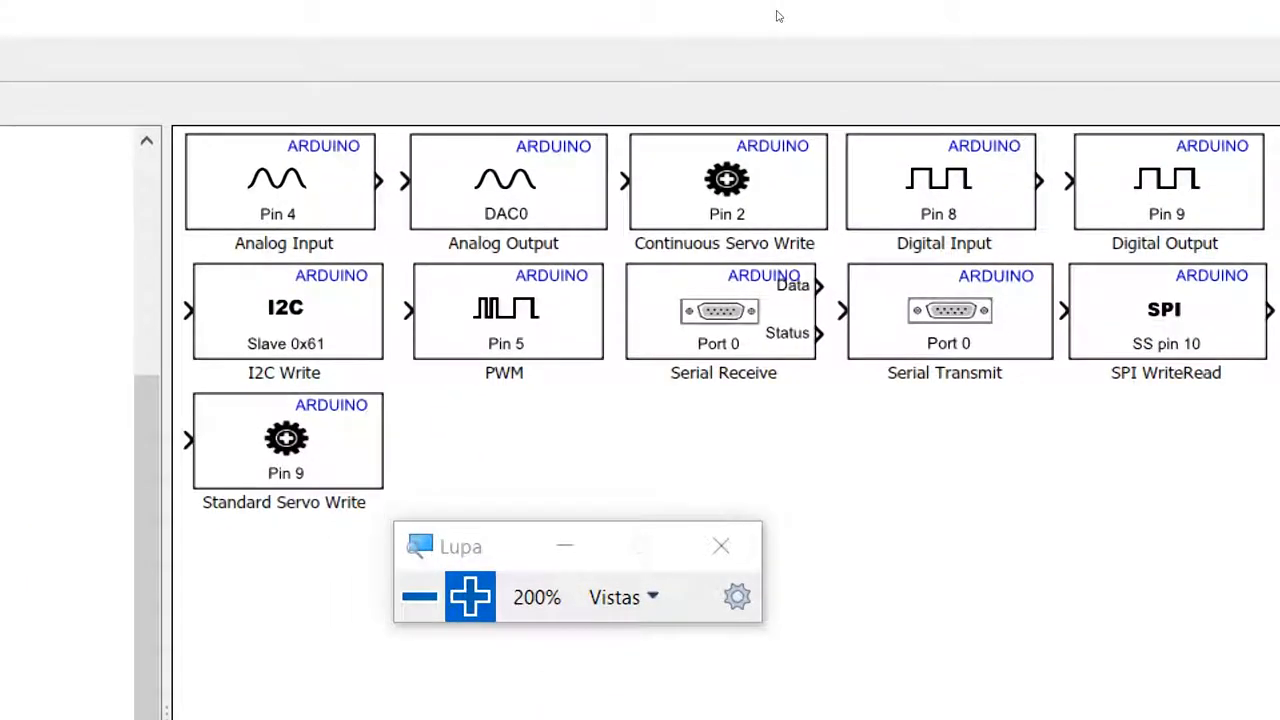
key(Tab)
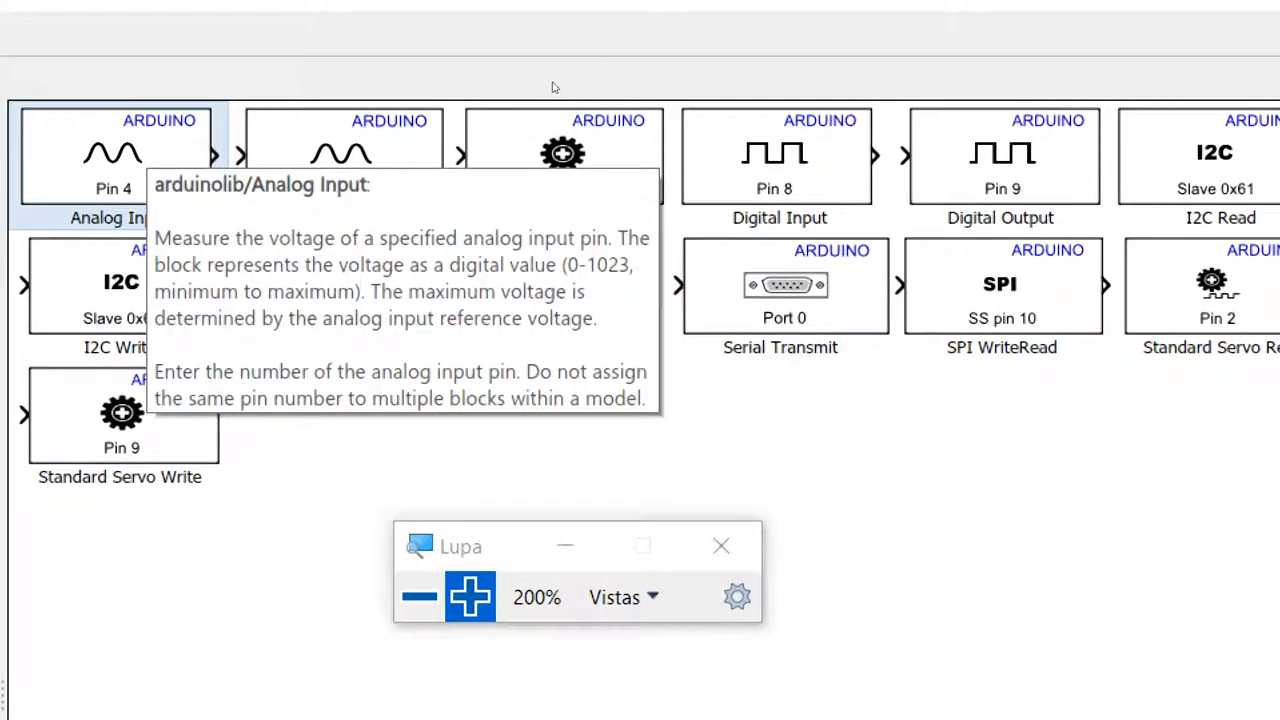
key(Tab)
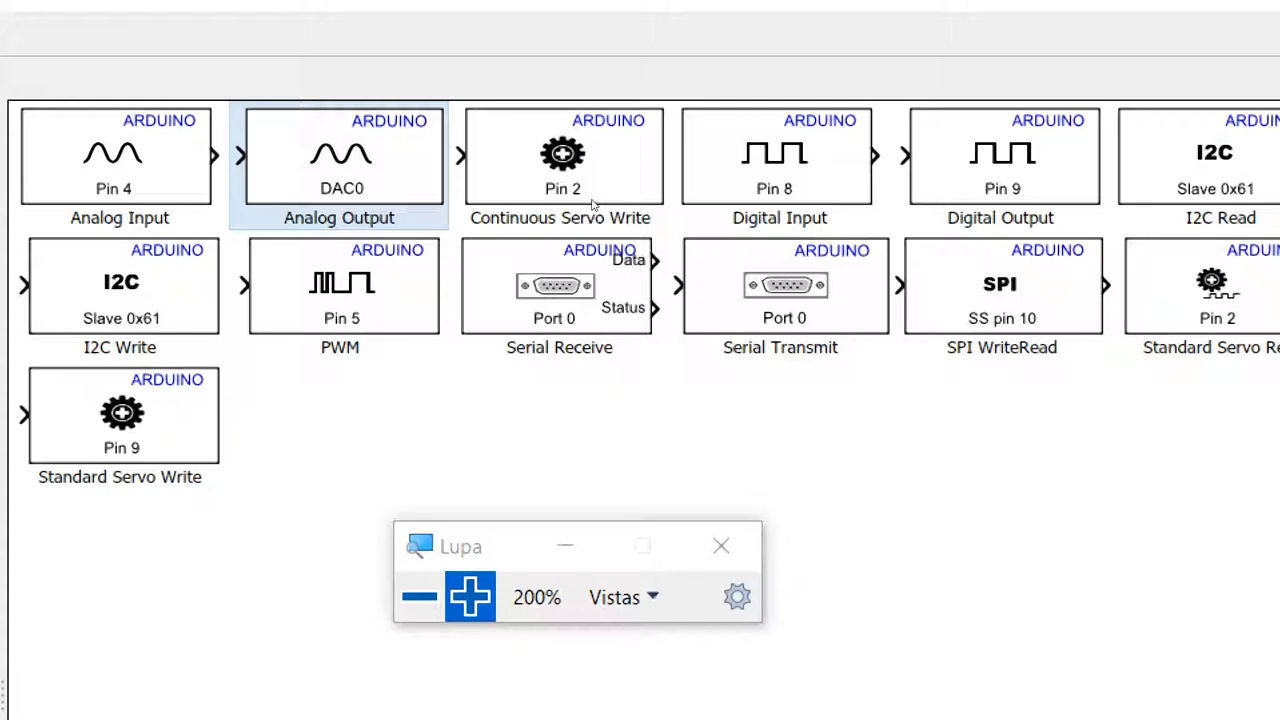
key(Tab)
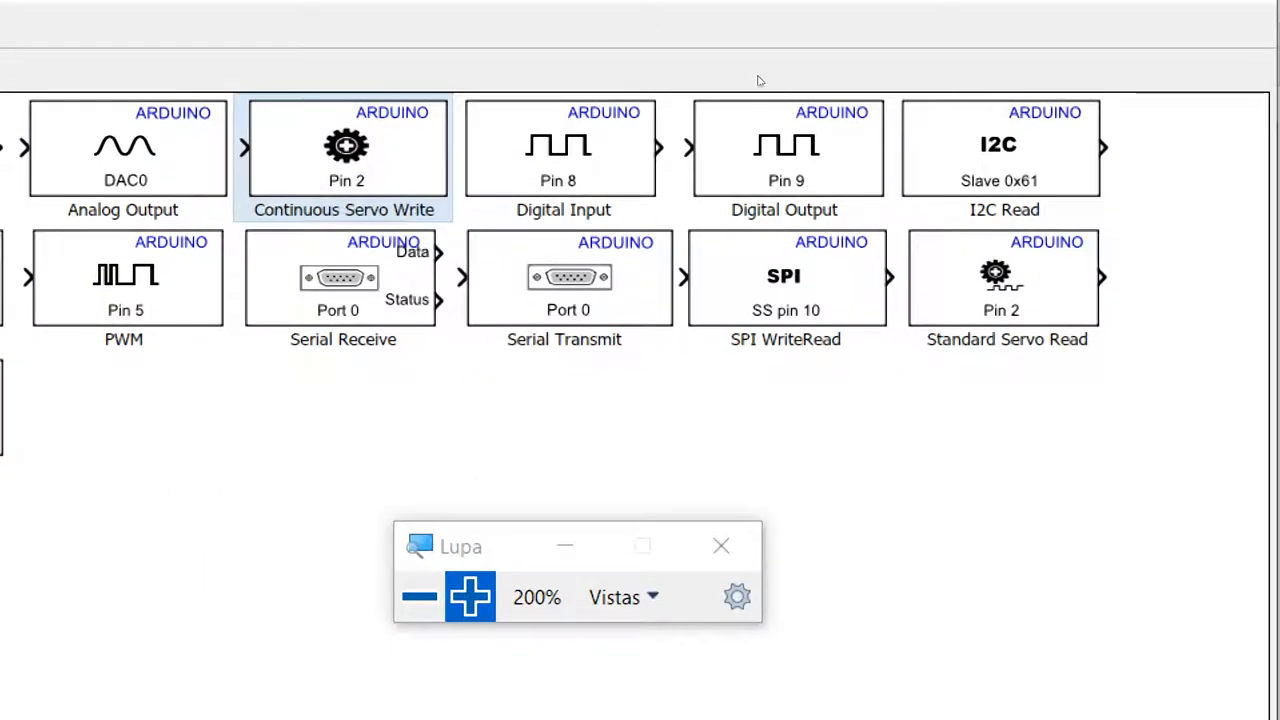
key(Tab)
key(Tab)
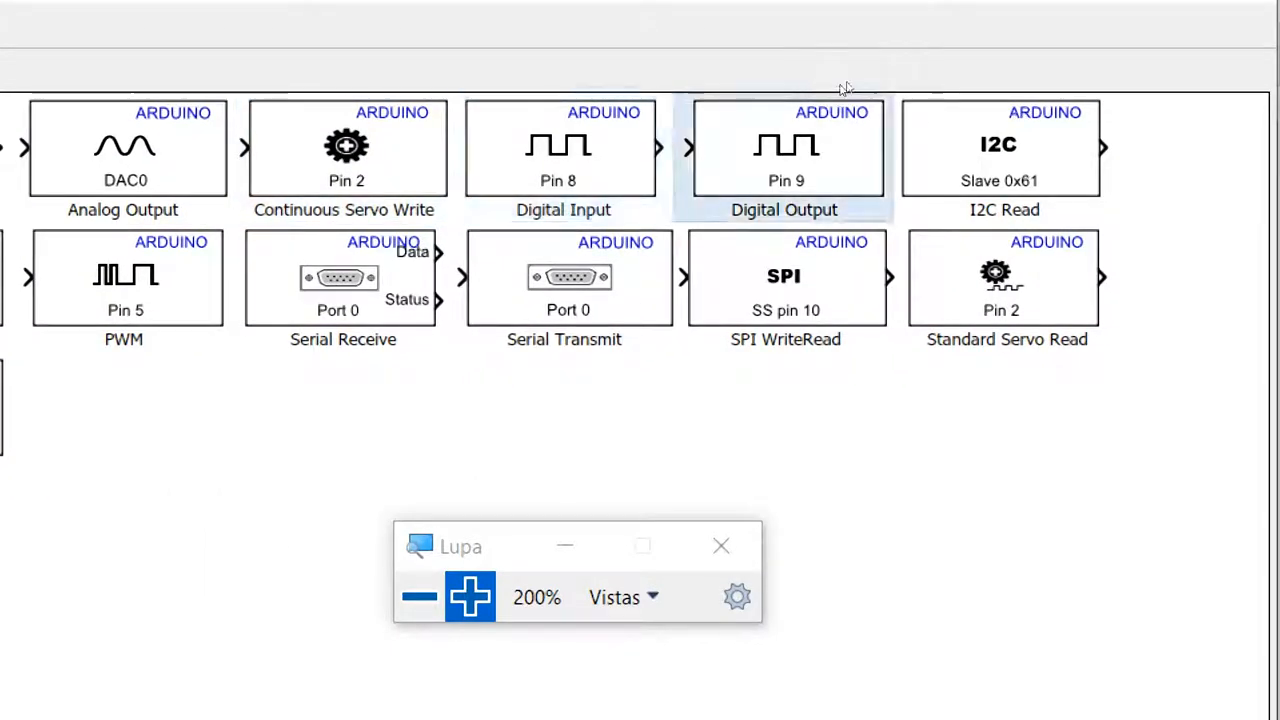
key(shift+Tab)
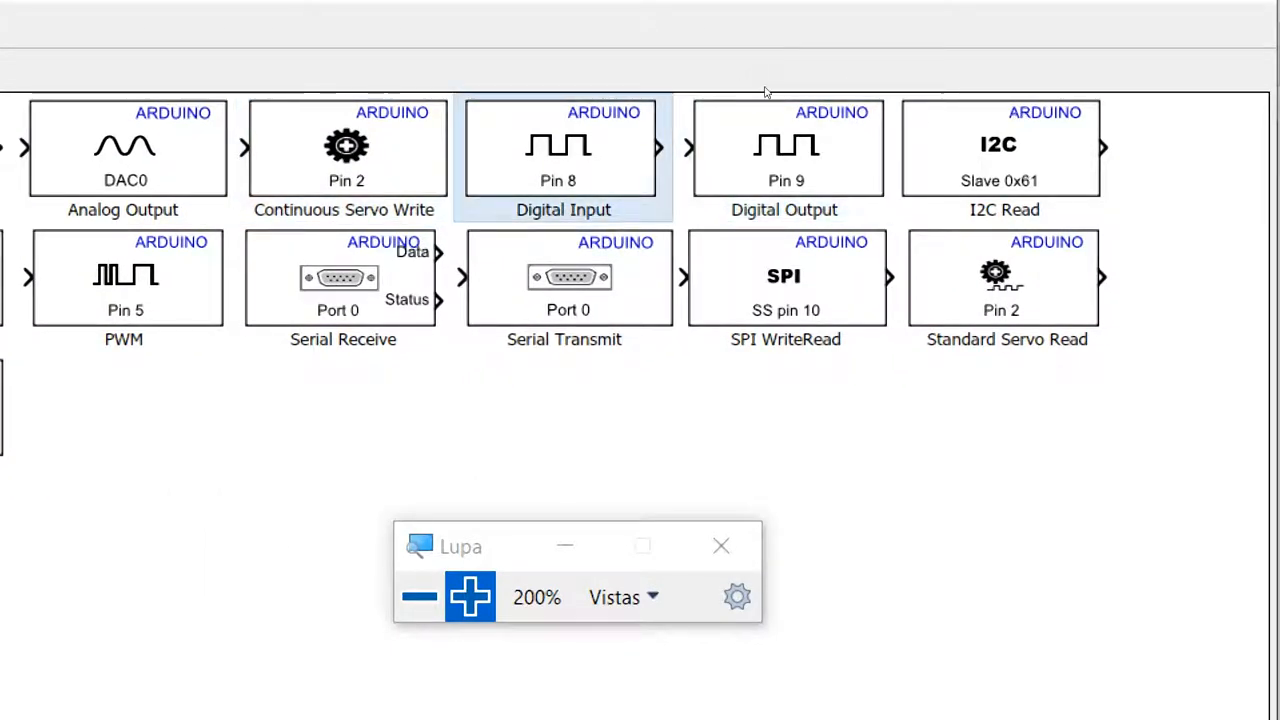
key(Tab)
key(Tab)
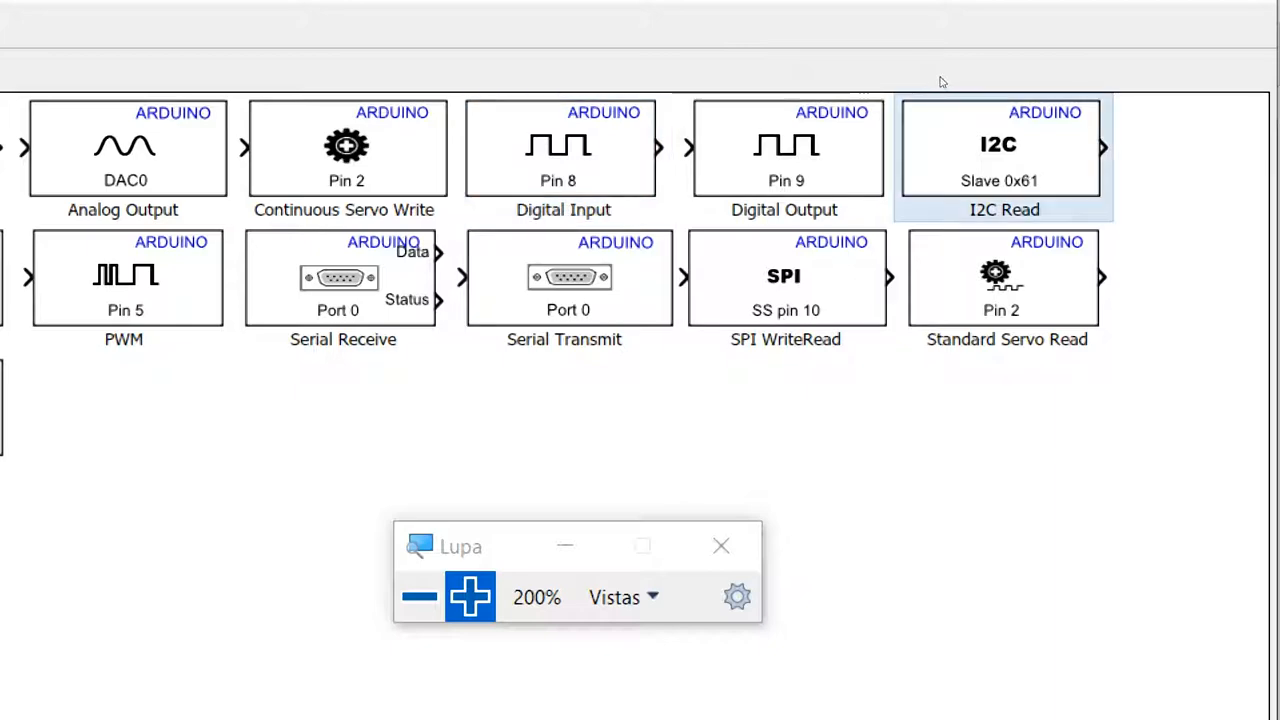
Examine the remaining Arduino Common blocks, from I2C Write and PWM through the serial, SPI and standard servo blocks
key(Tab)
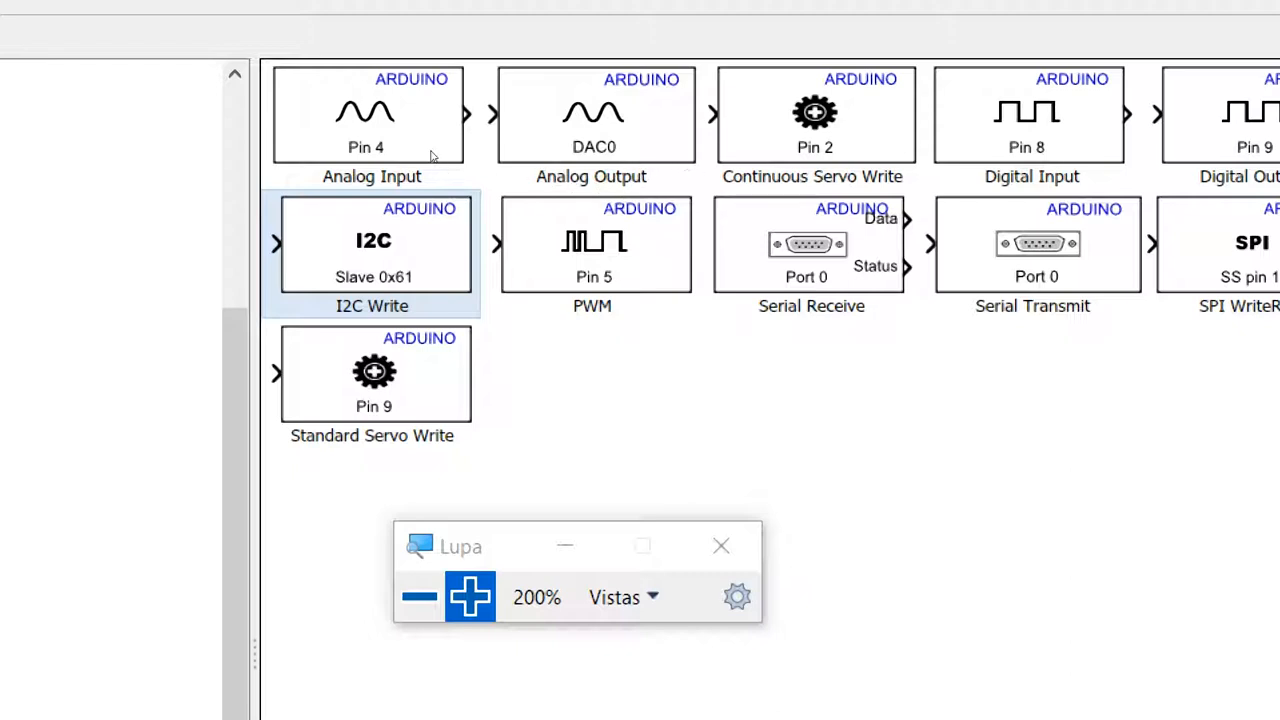
key(Right)
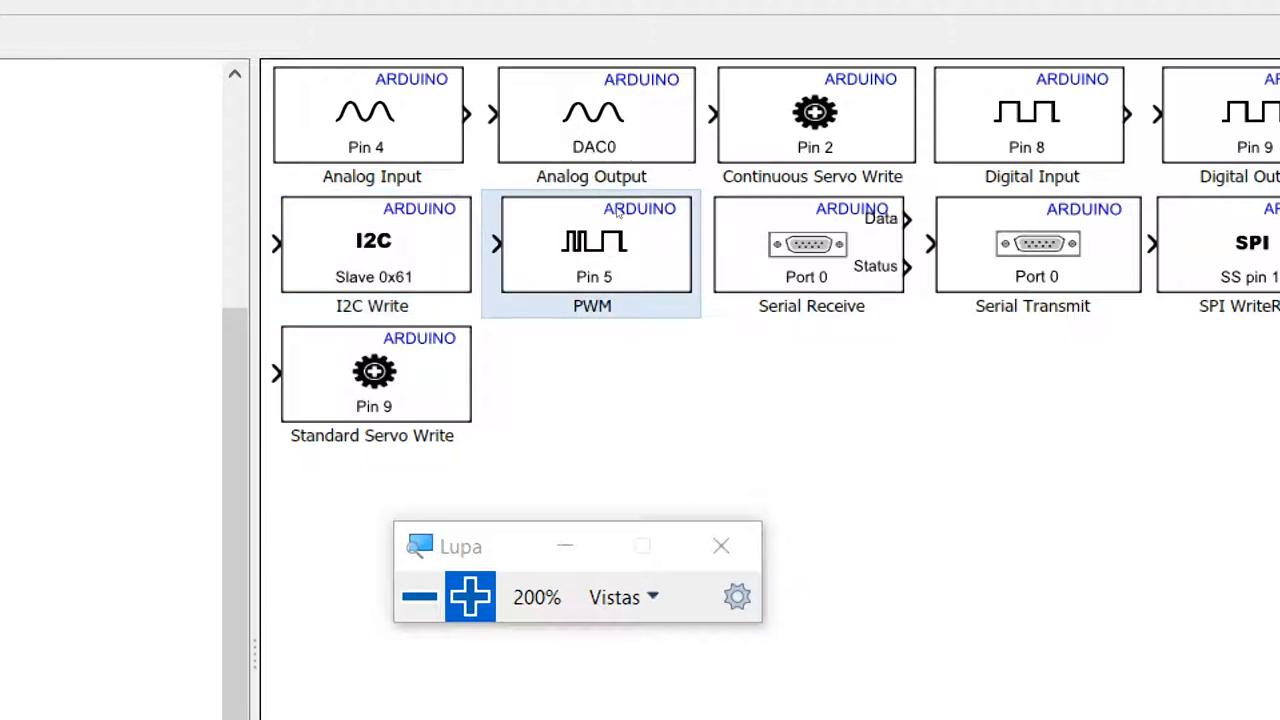
key(Right)
key(Right)
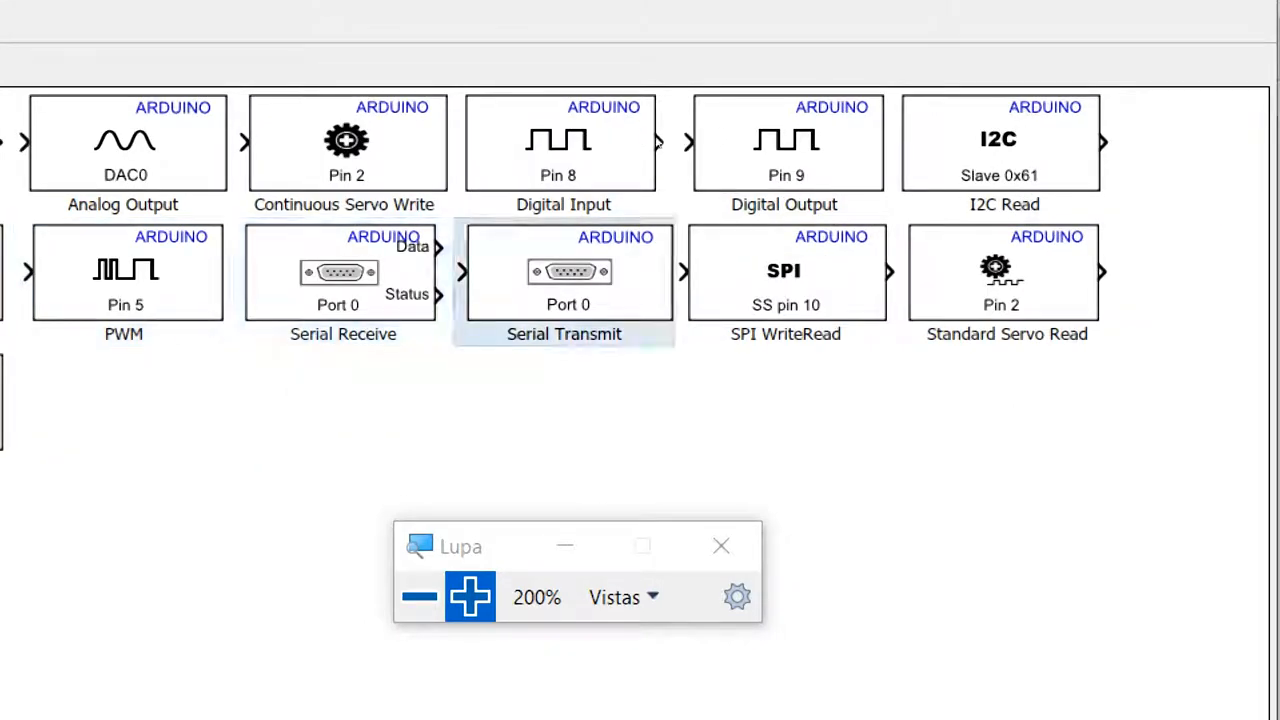
key(Left)
key(Right)
key(Left)
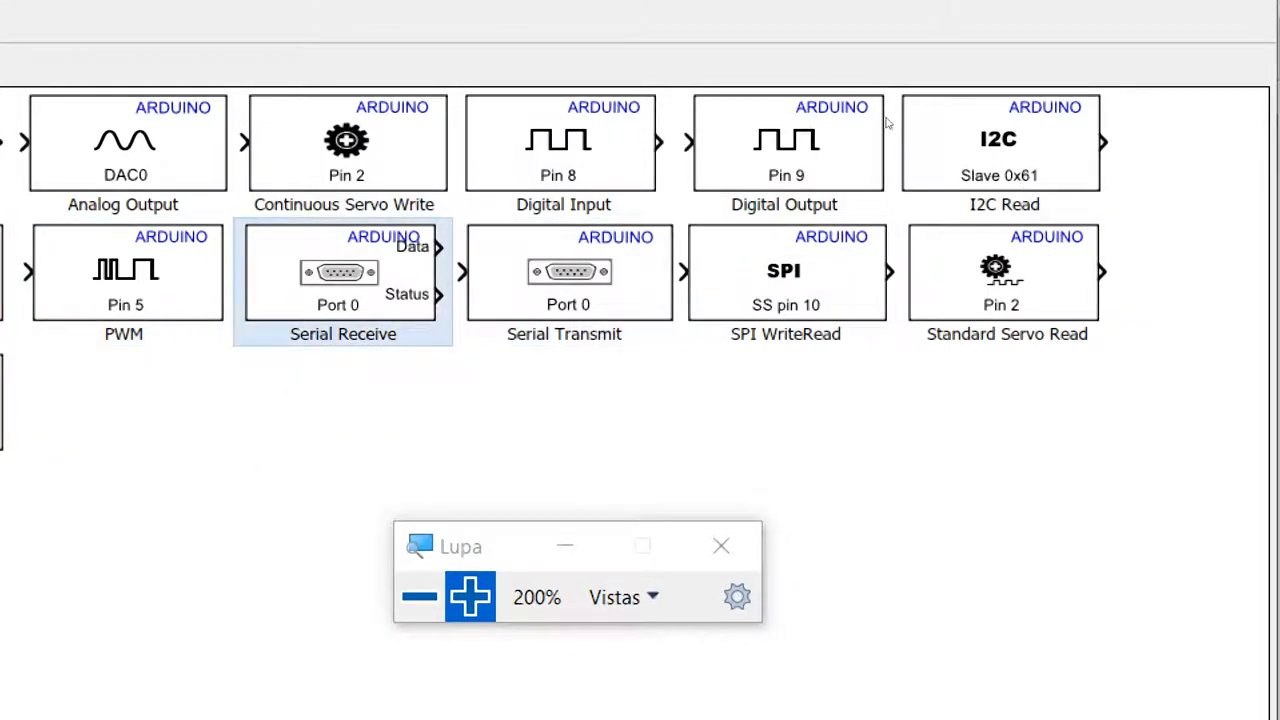
key(Right)
key(Right)
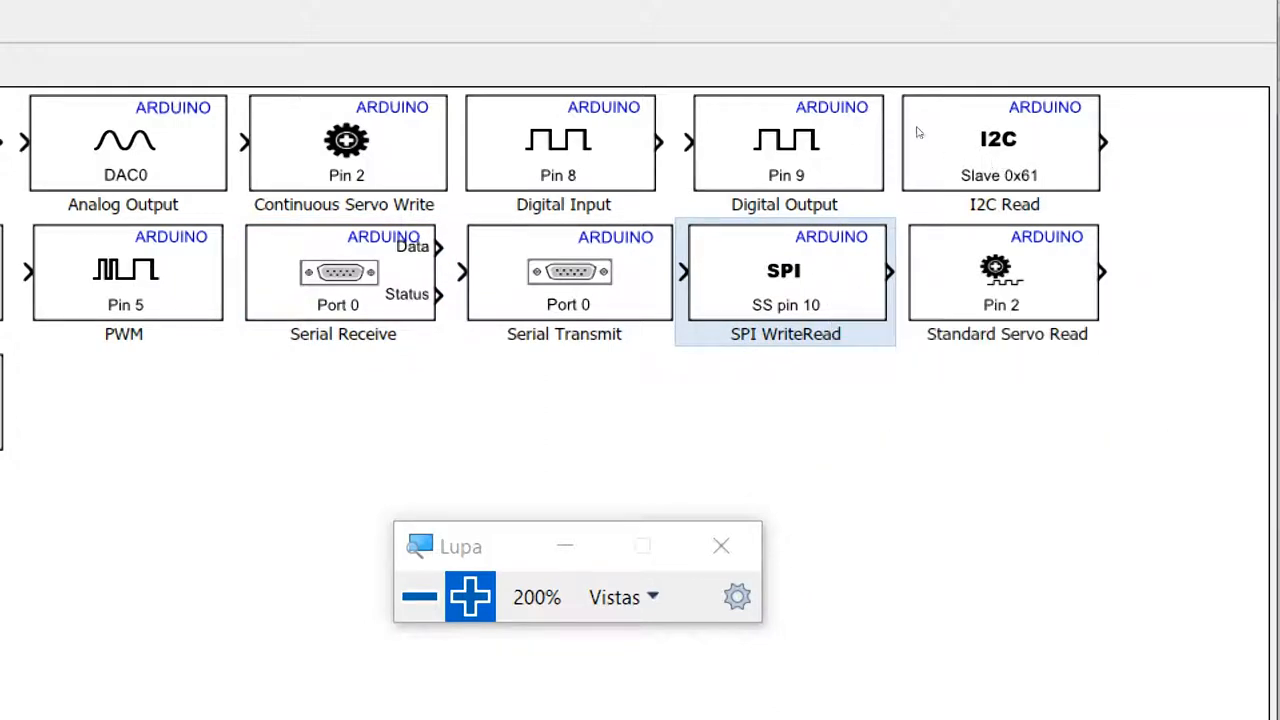
key(Right)
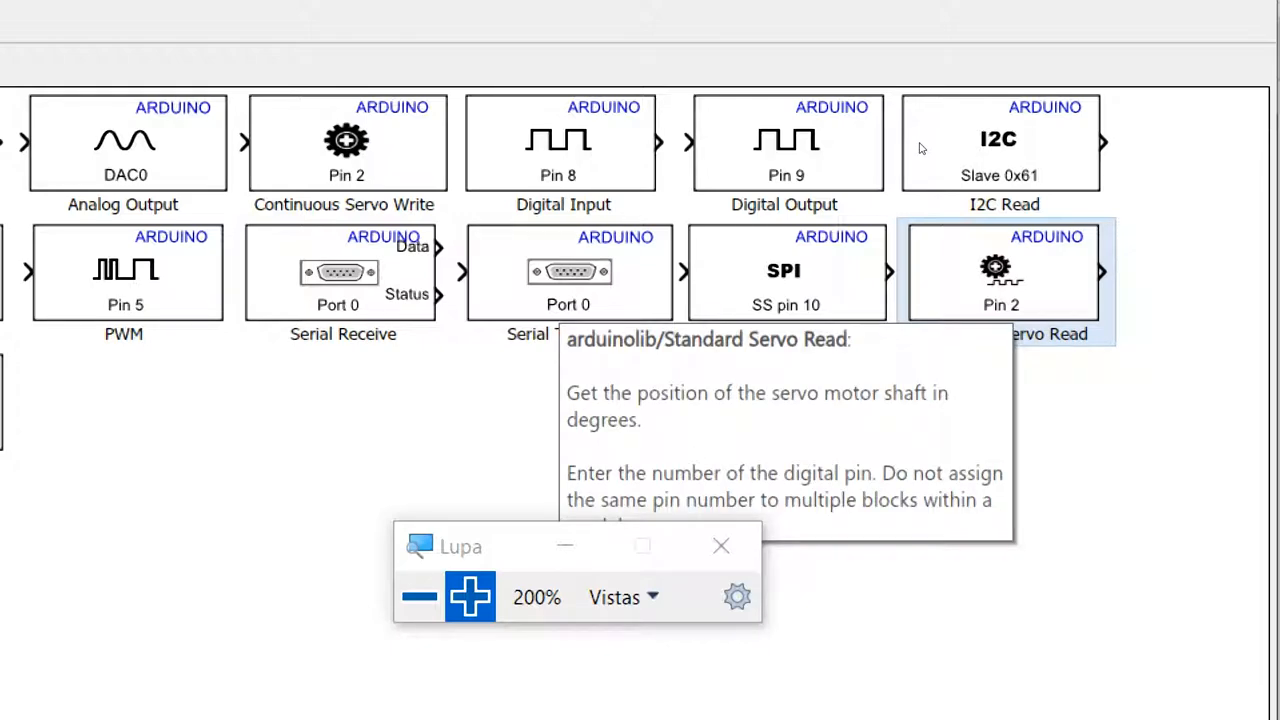
key(Right)
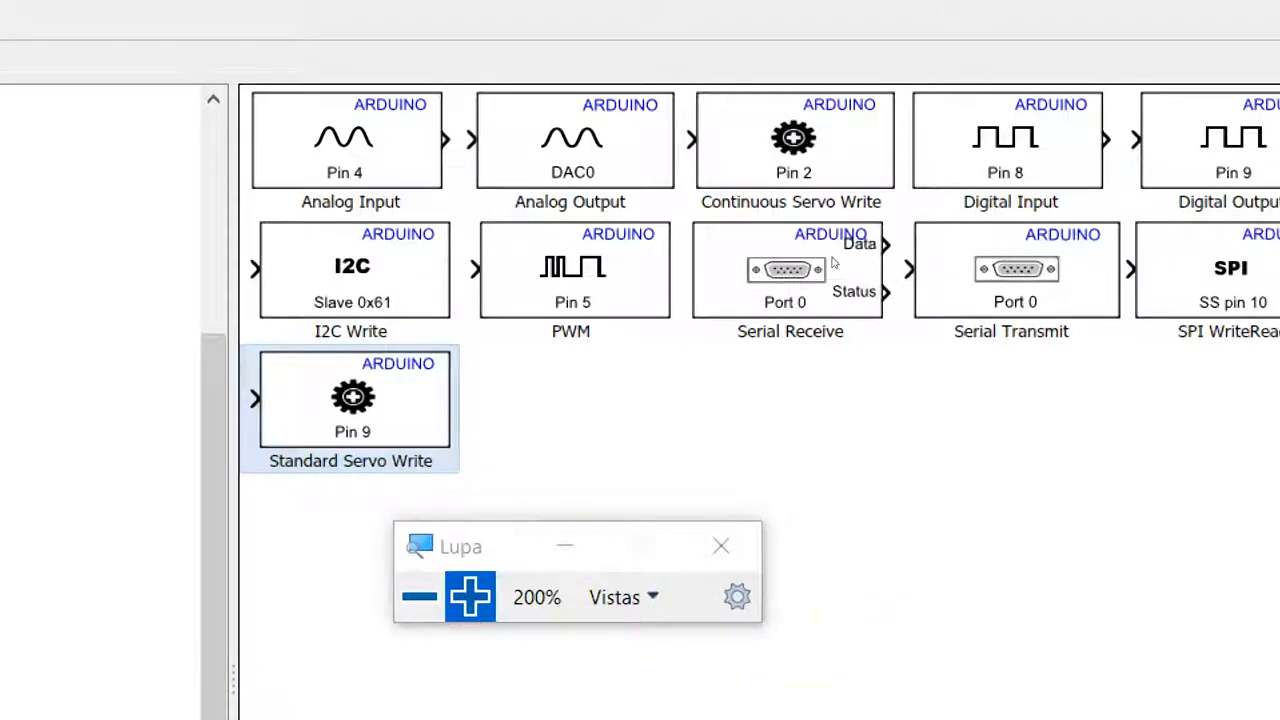
Go over the Arduino Common blocks again from Analog Input to Standard Servo Write, and restore the magnification to 100%
key(Home)
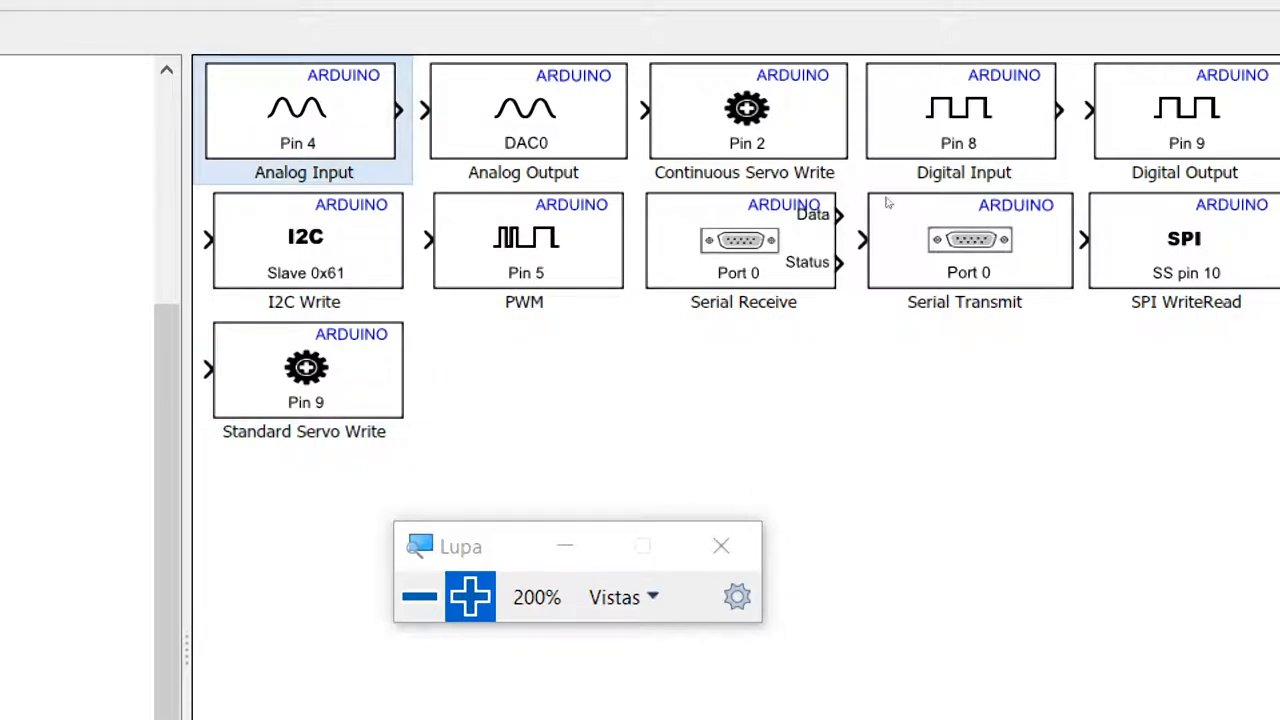
click(1000, 95)
key(Right)
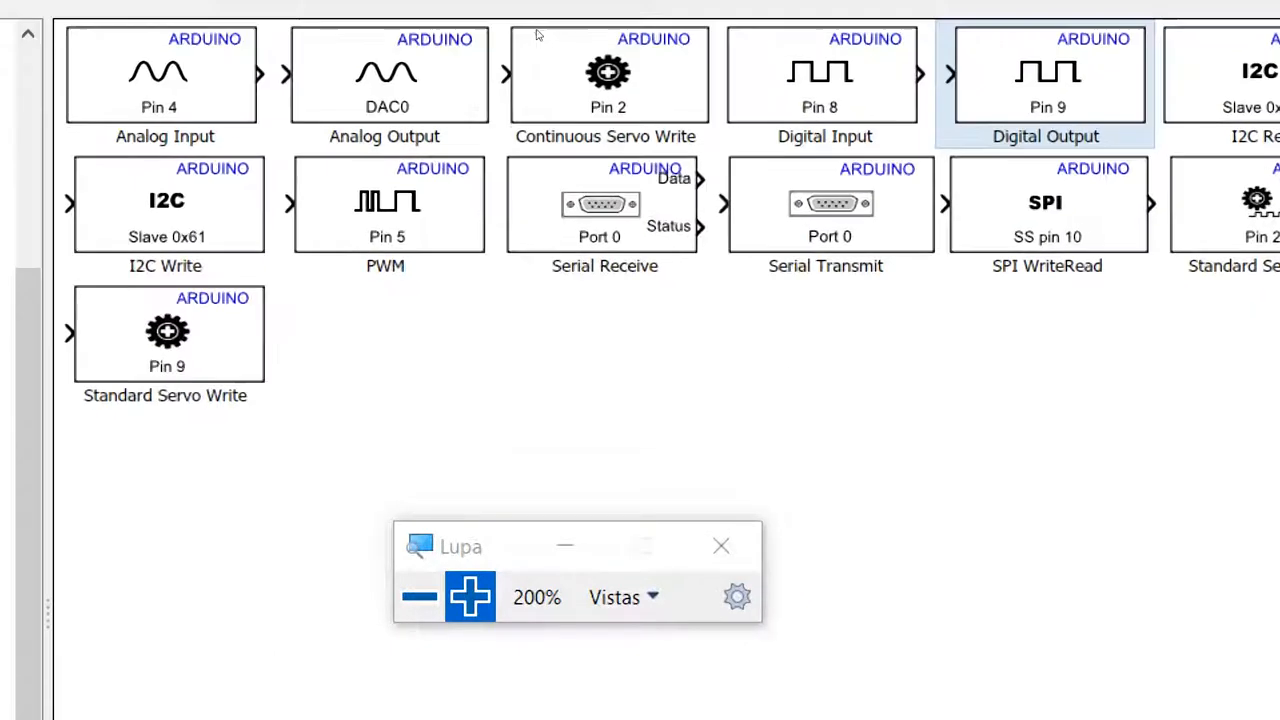
key(Right)
key(Right)
key(Right)
key(End)
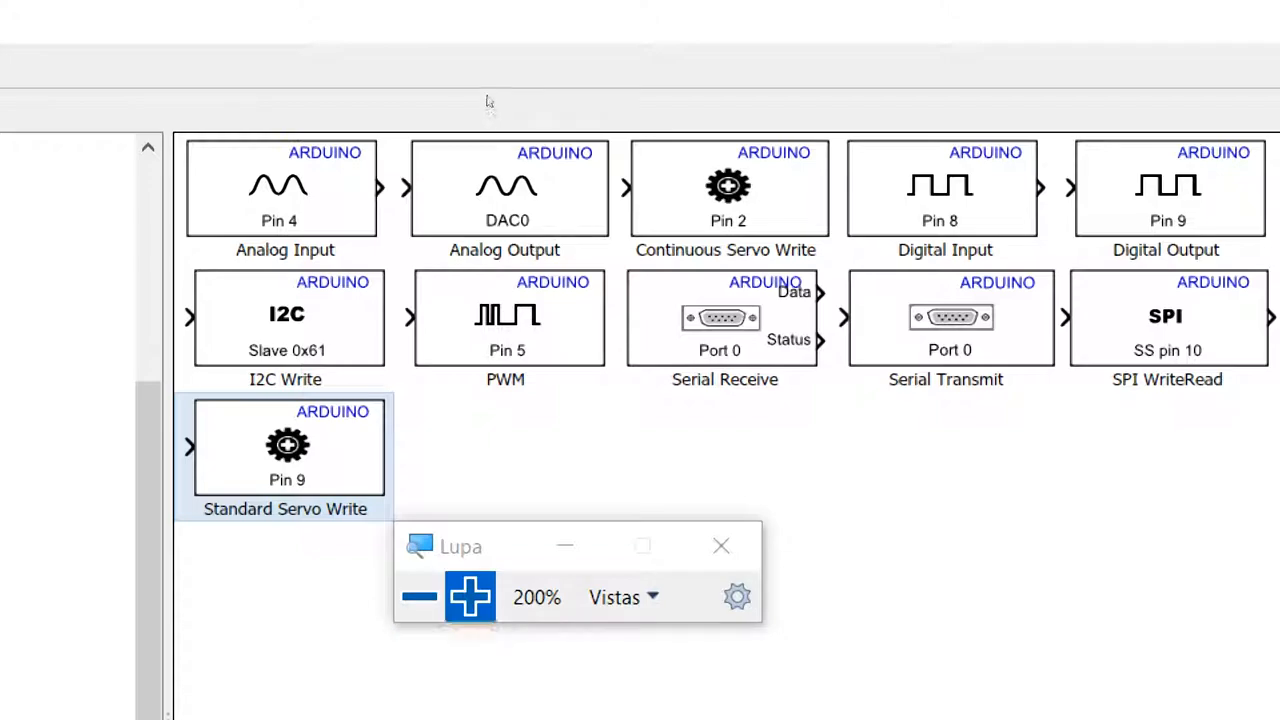
key(super+minus)
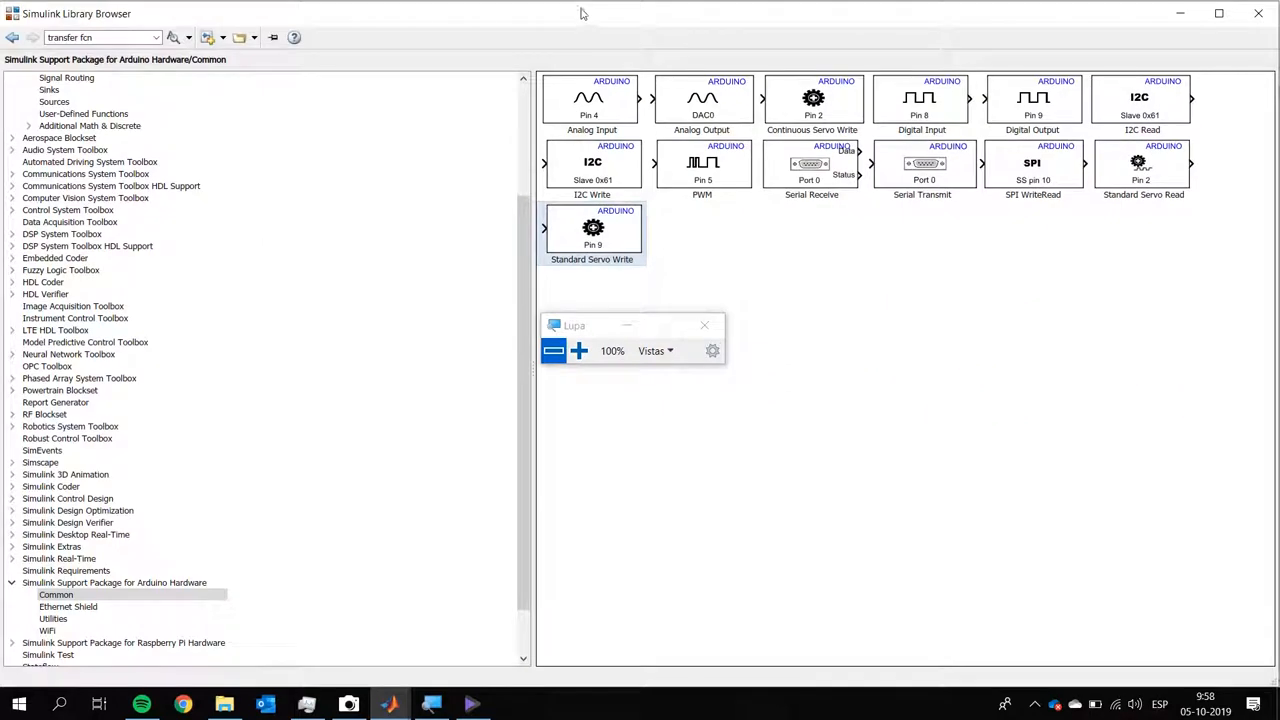
Minimize the camera view of the Arduino circuit and place an Arduino Analog Input block in the untitled model
drag(583, 12, 870, 157)
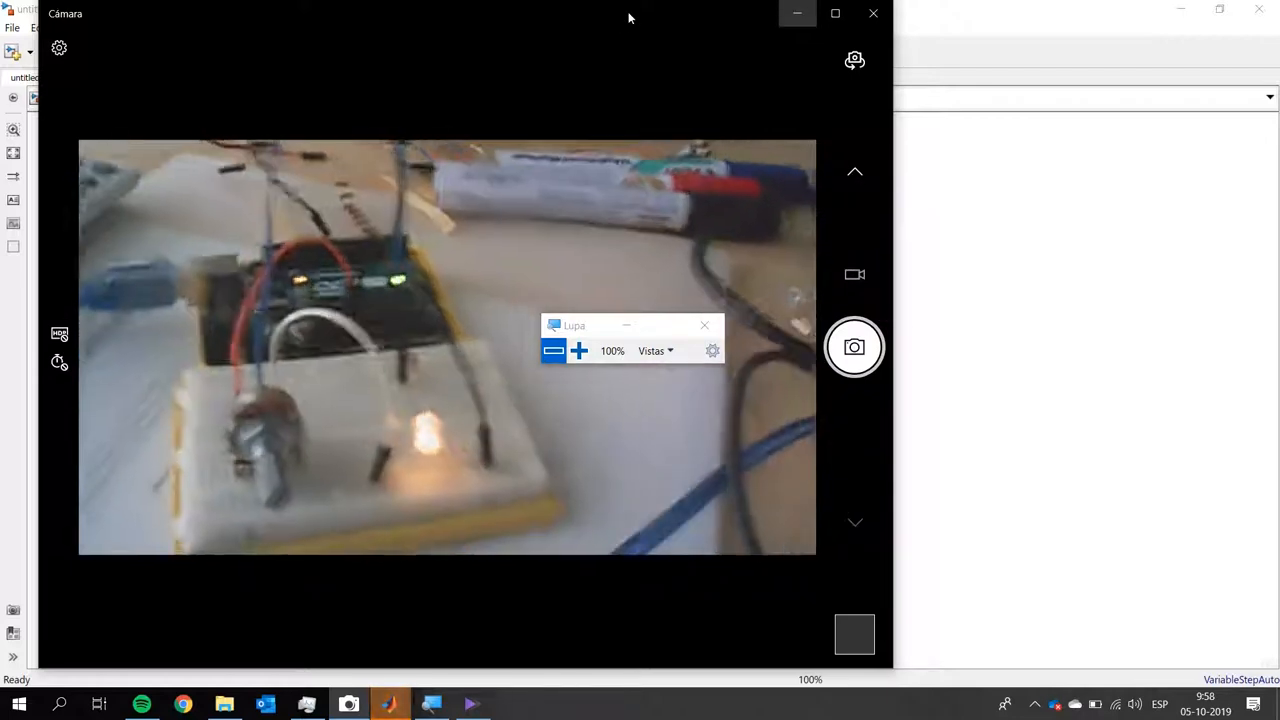
click(797, 13)
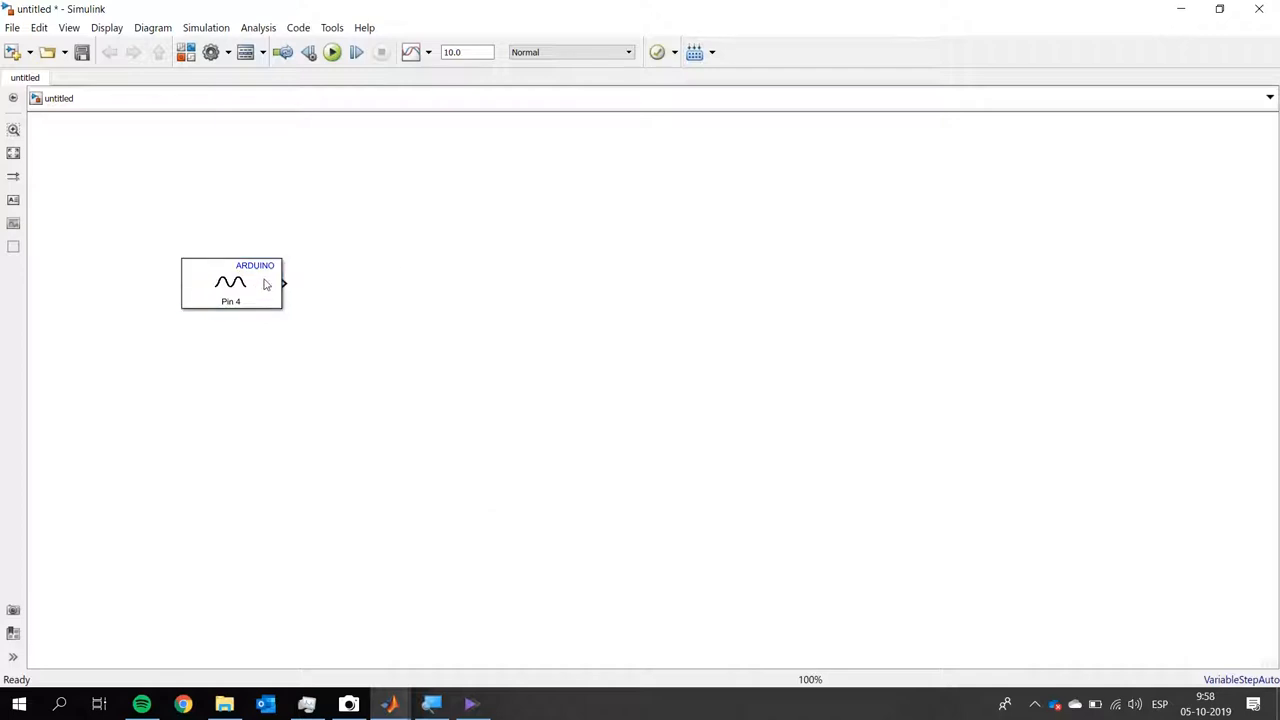
scroll(291, 560, up, 3)
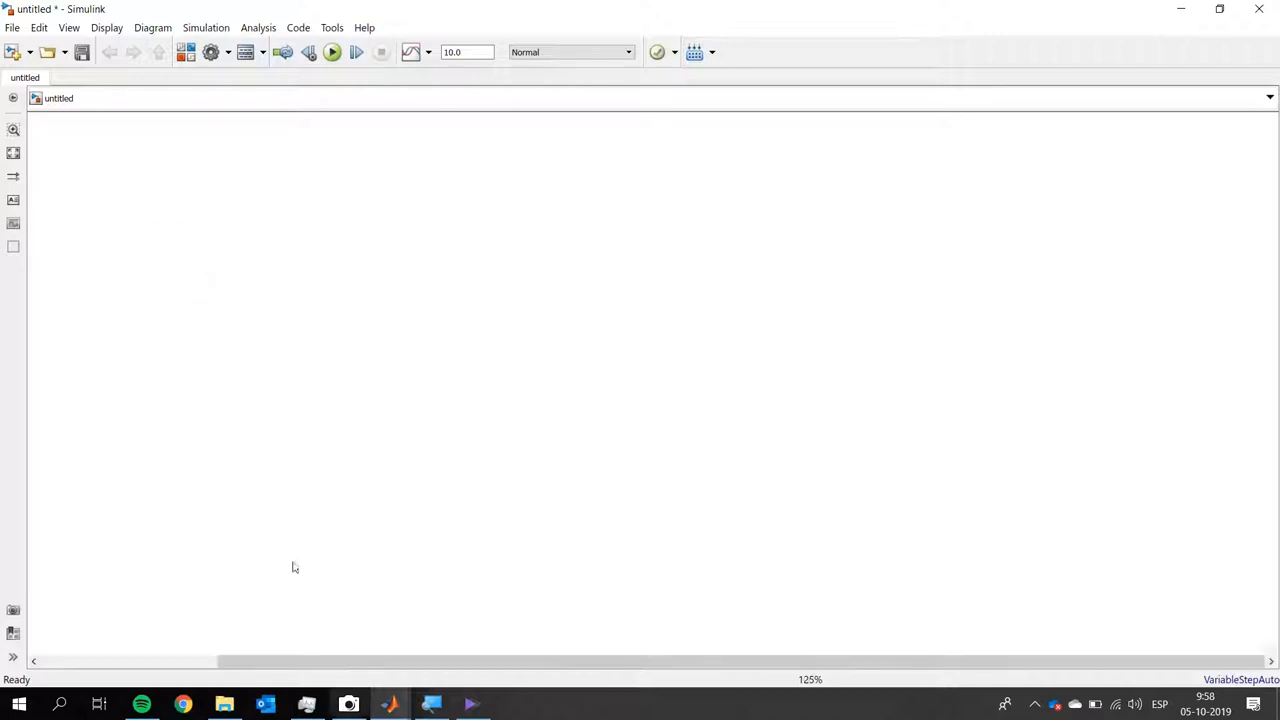
Move the Analog Input block to open canvas space and set its pin number to 0 and sample time to 0.01
scroll(286, 531, left, 5)
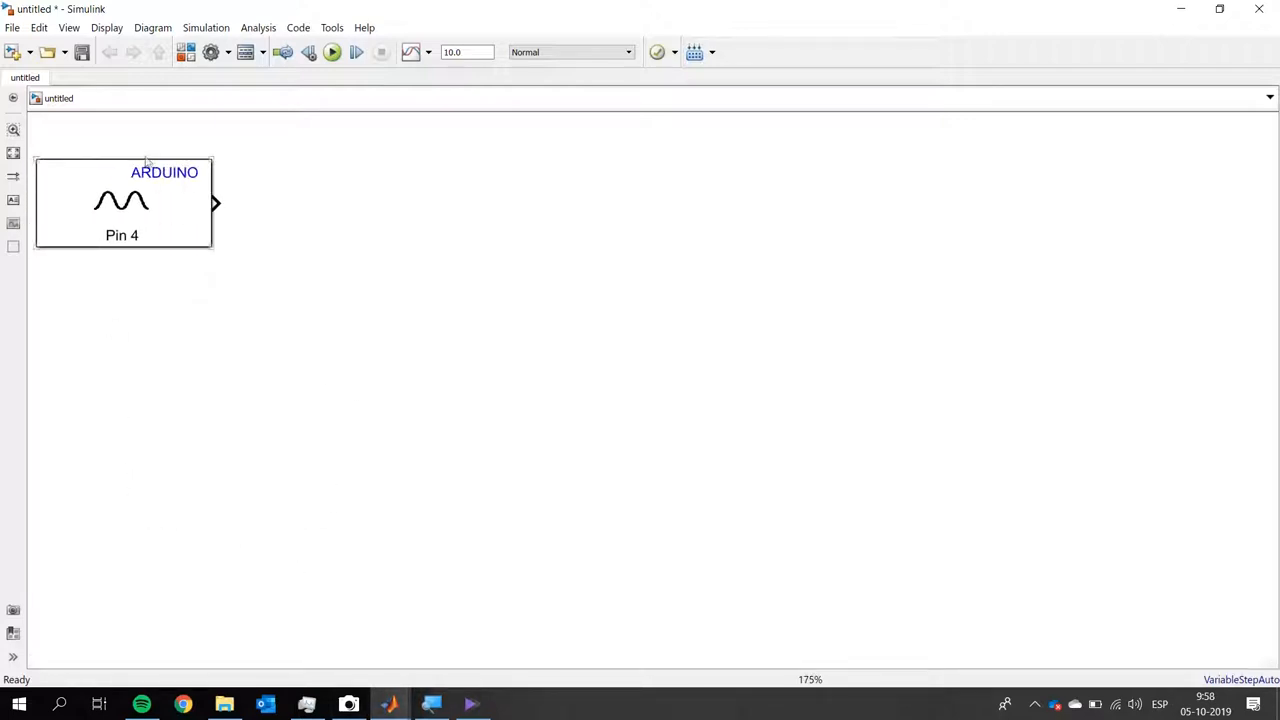
drag(150, 164, 270, 257)
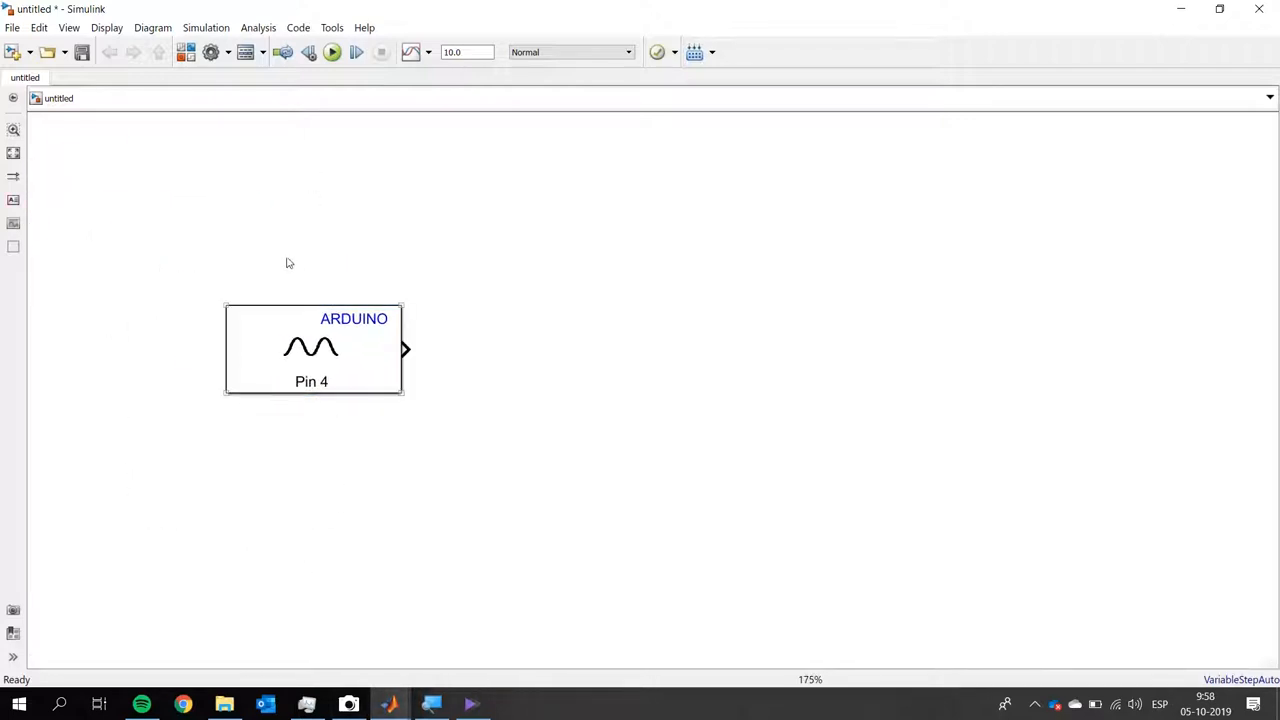
double_click(300, 330)
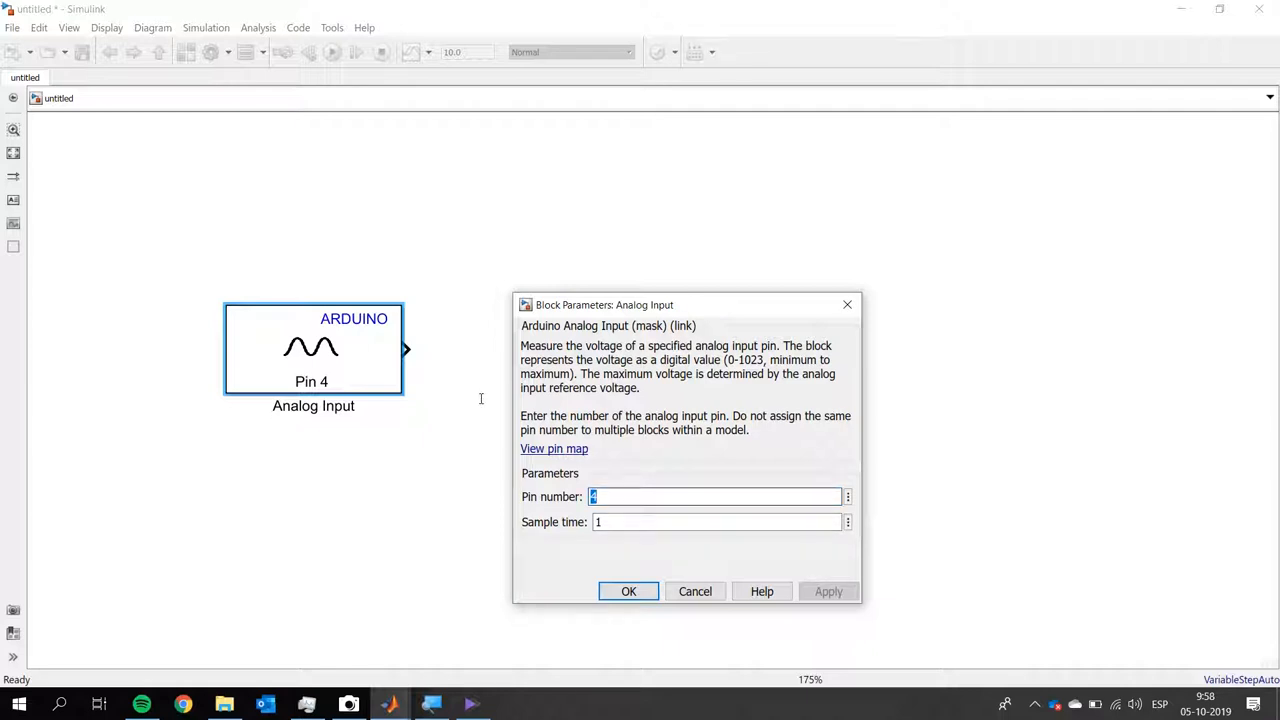
text(0)
key(Tab)
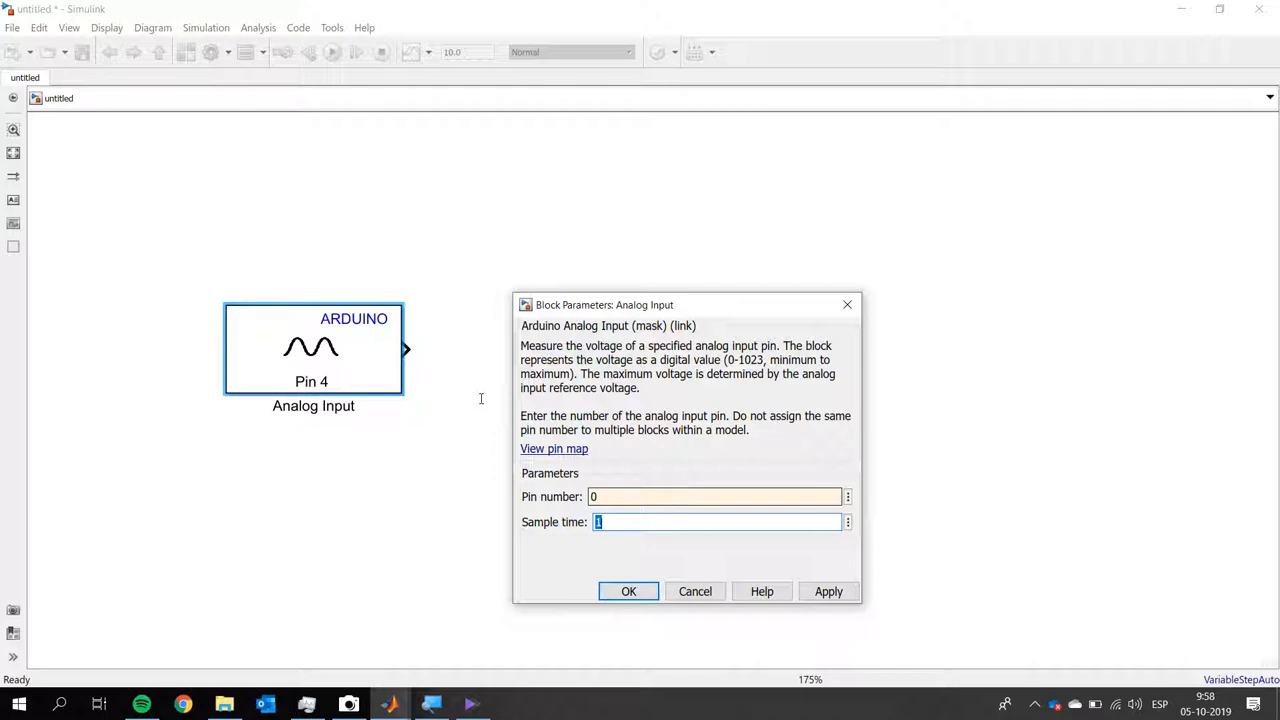
text(0,0)
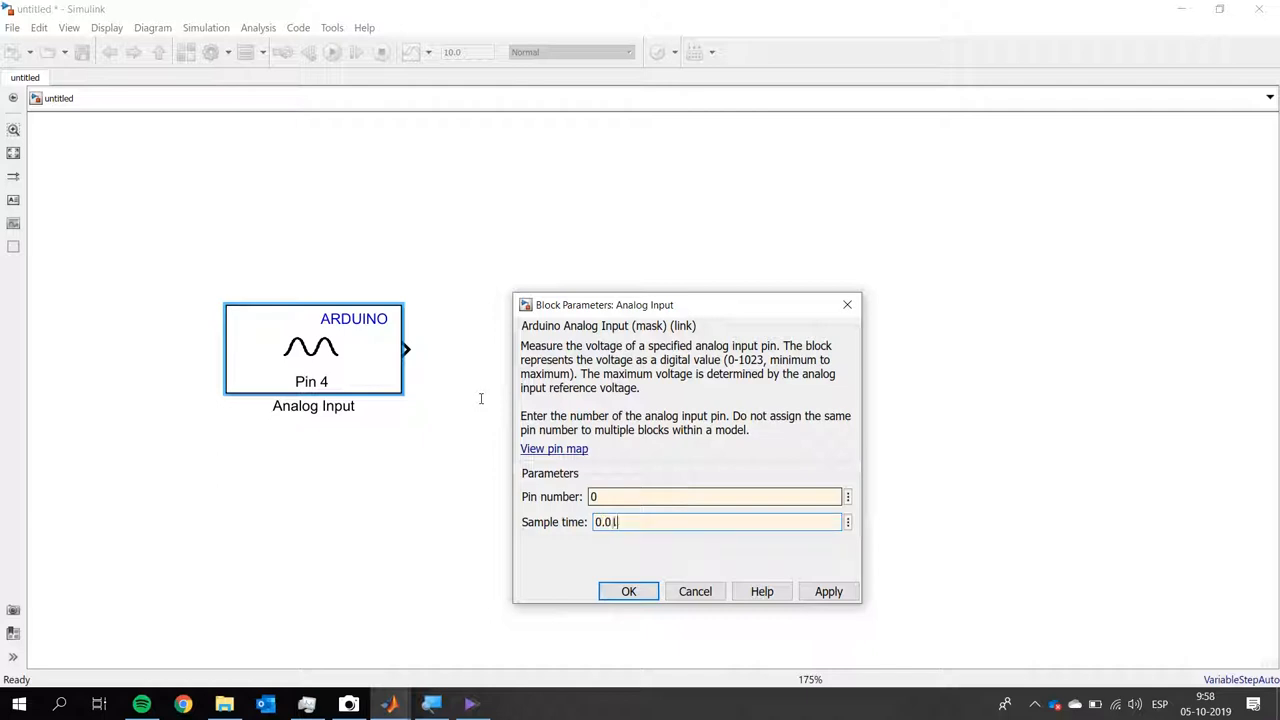
text(1)
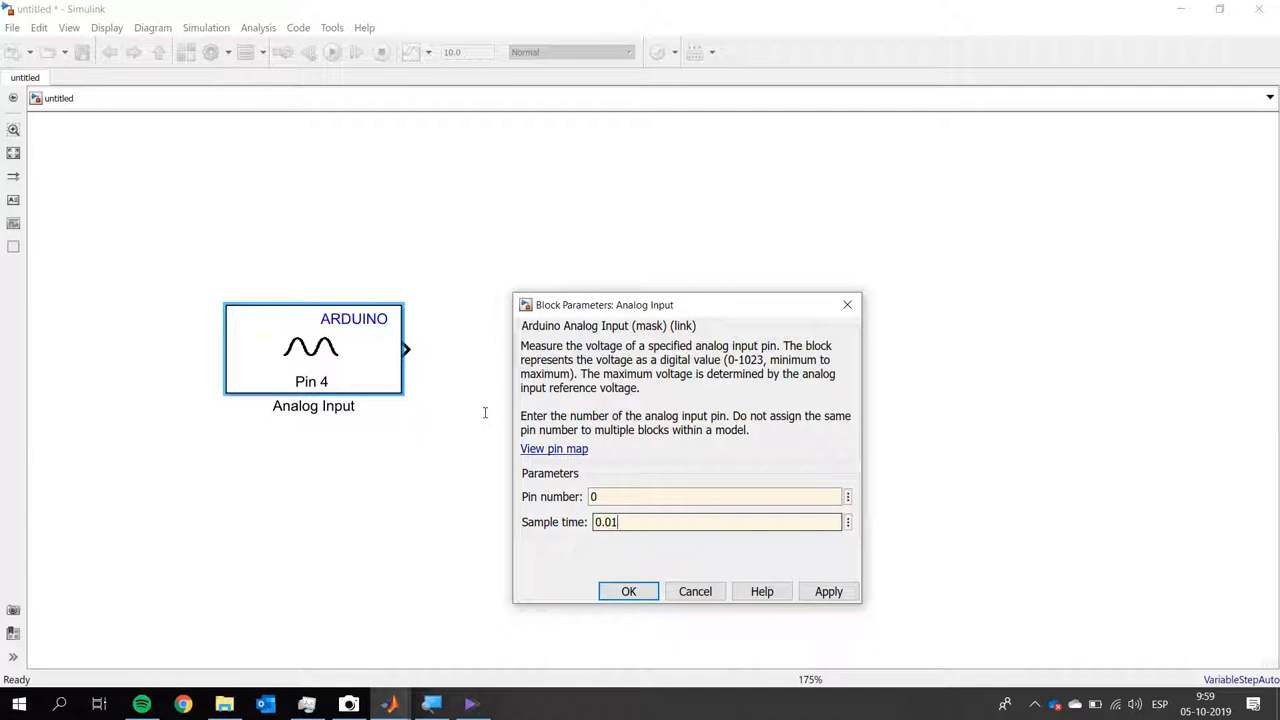
key(Tab)
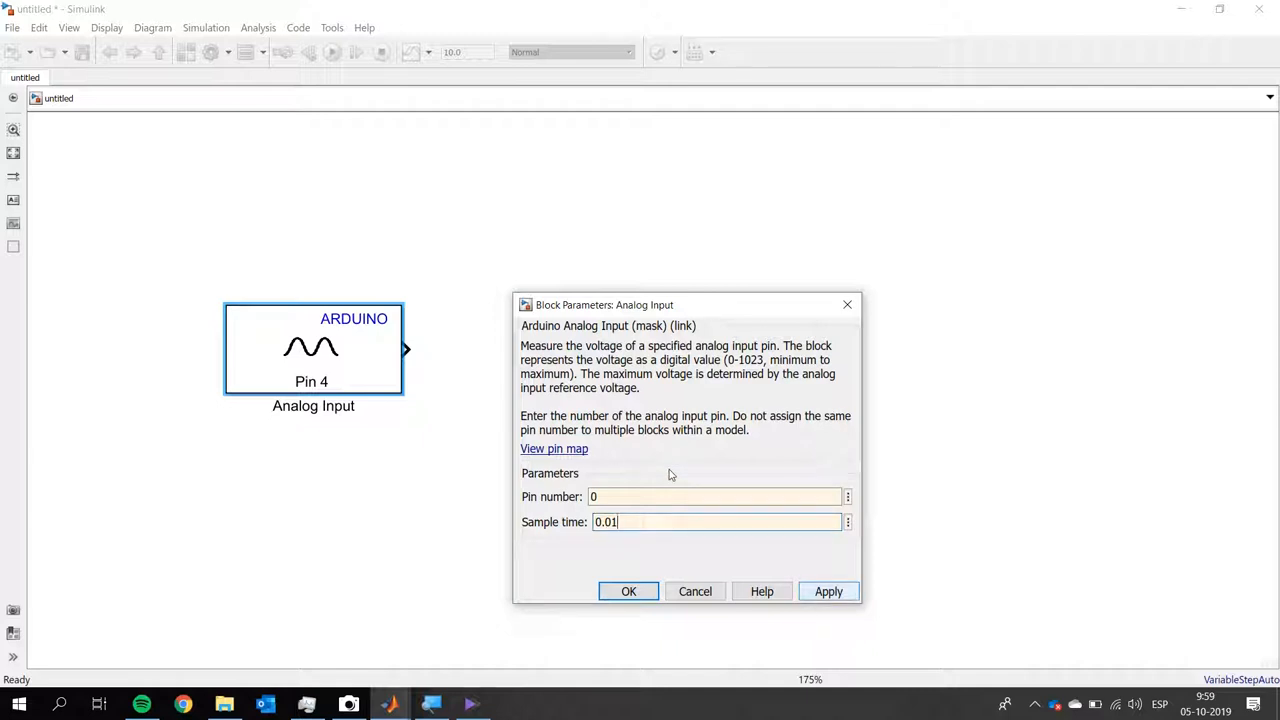
key(Return)
key(Return)
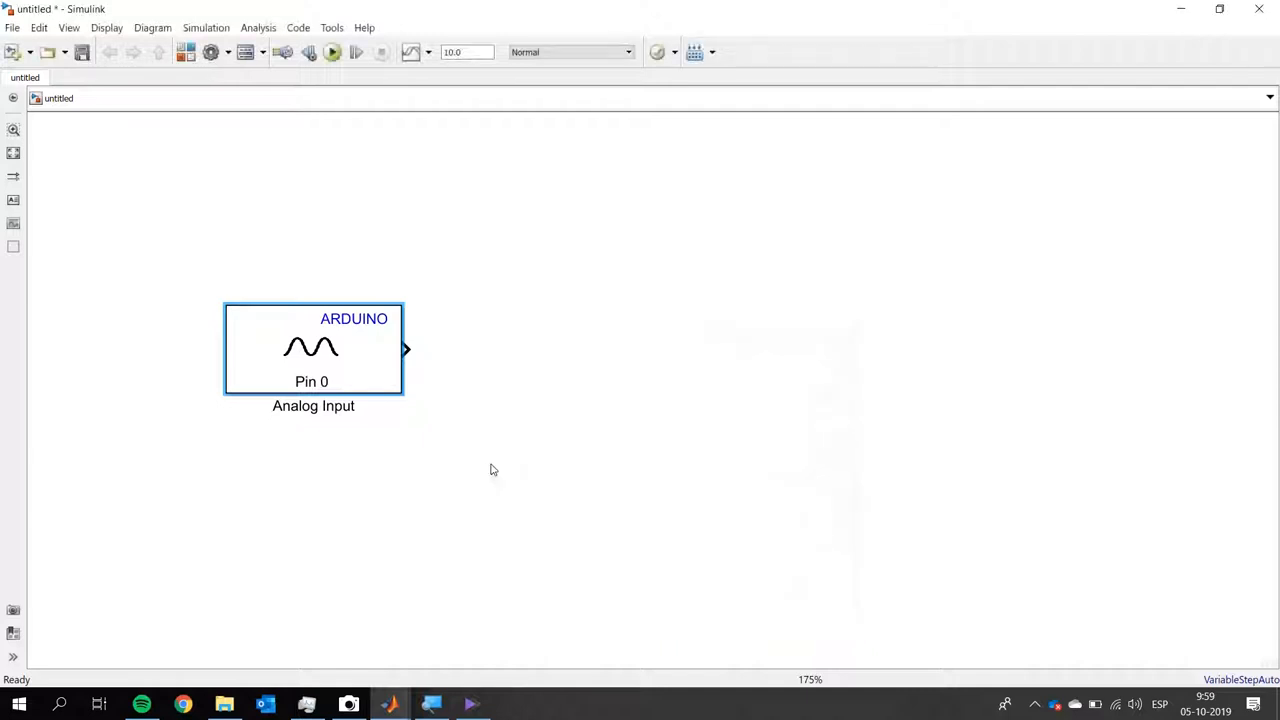
click(482, 279)
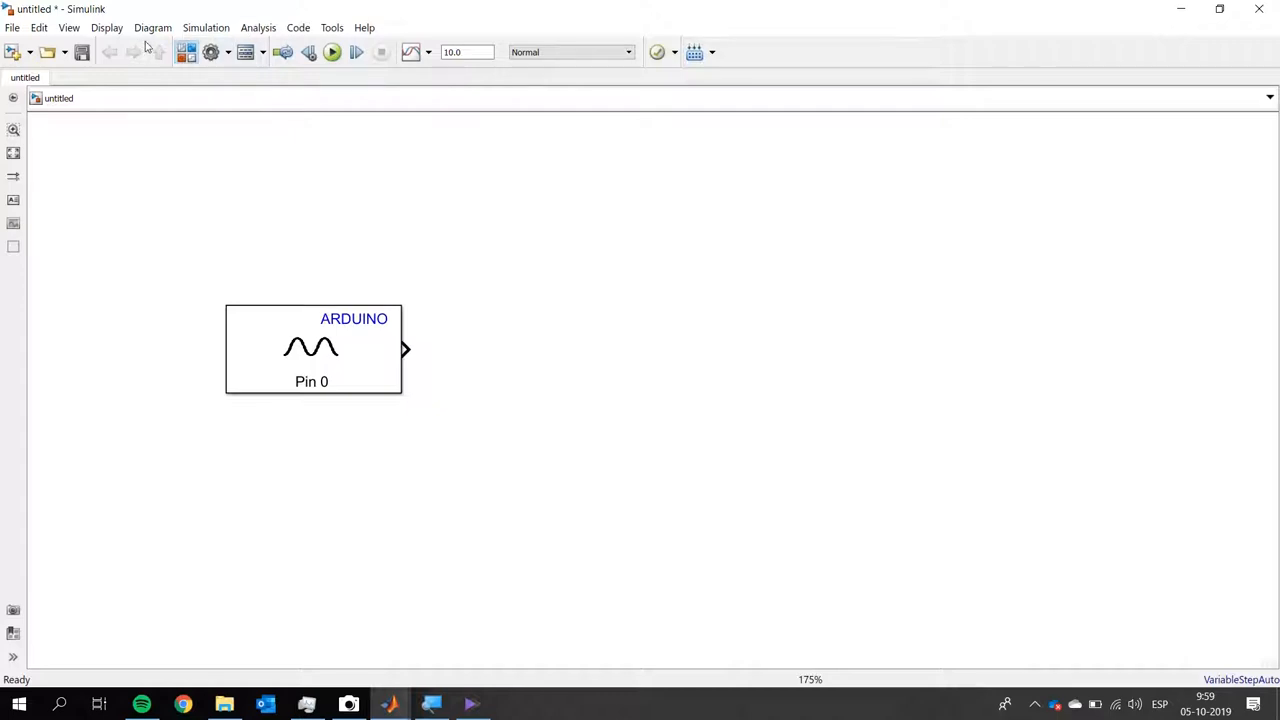
Add a Scope block from the Simulink Sinks library and connect the Analog Input block's output to it
click(186, 52)
scroll(500, 330, up, 4)
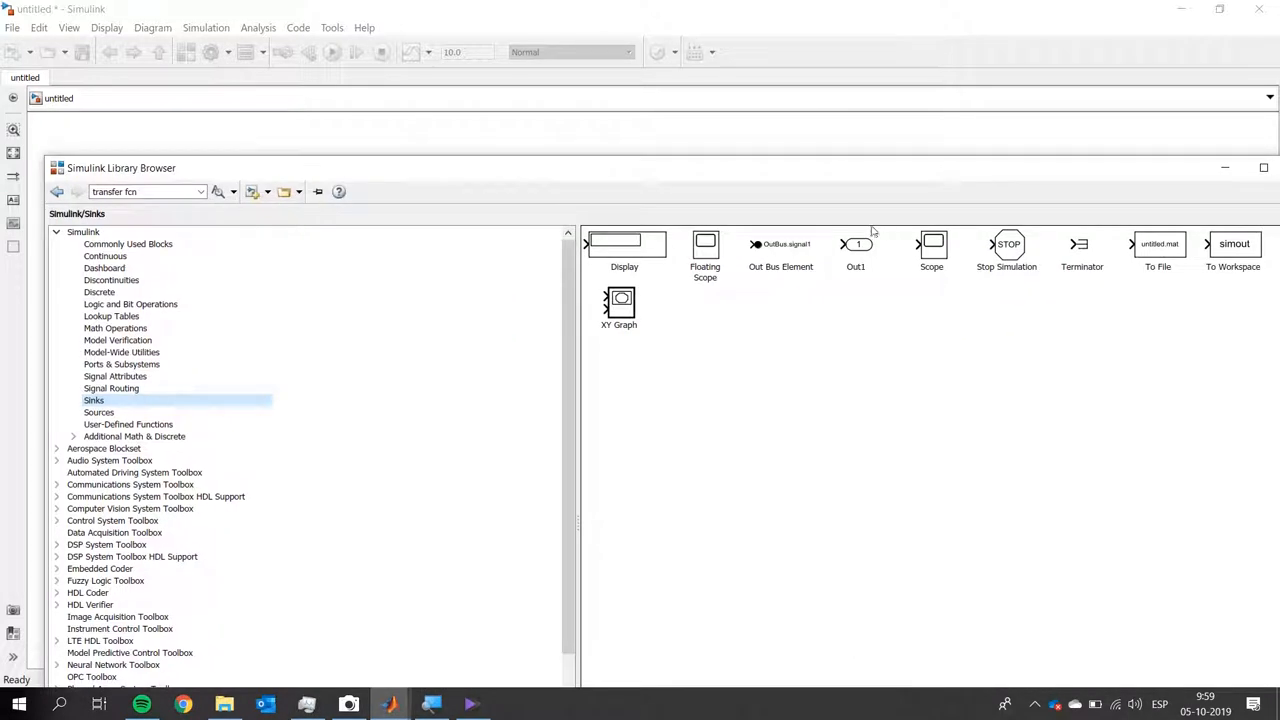
drag(698, 112, 696, 108)
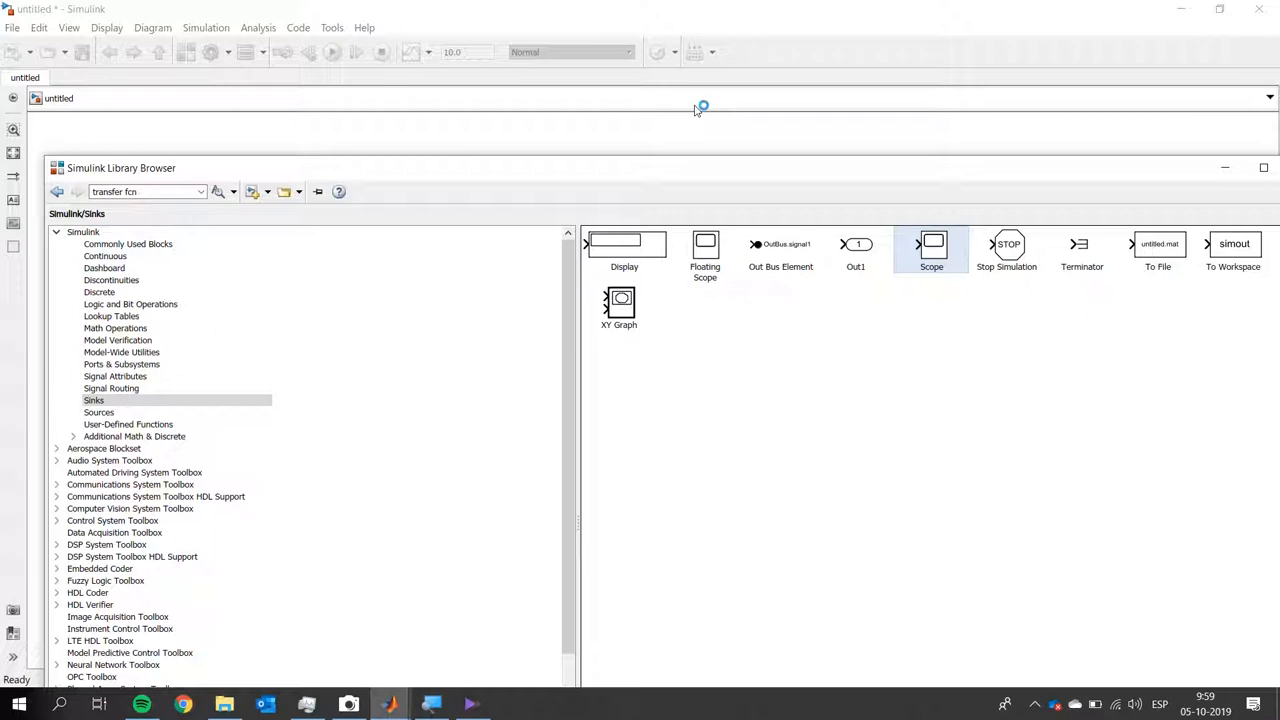
click(980, 143)
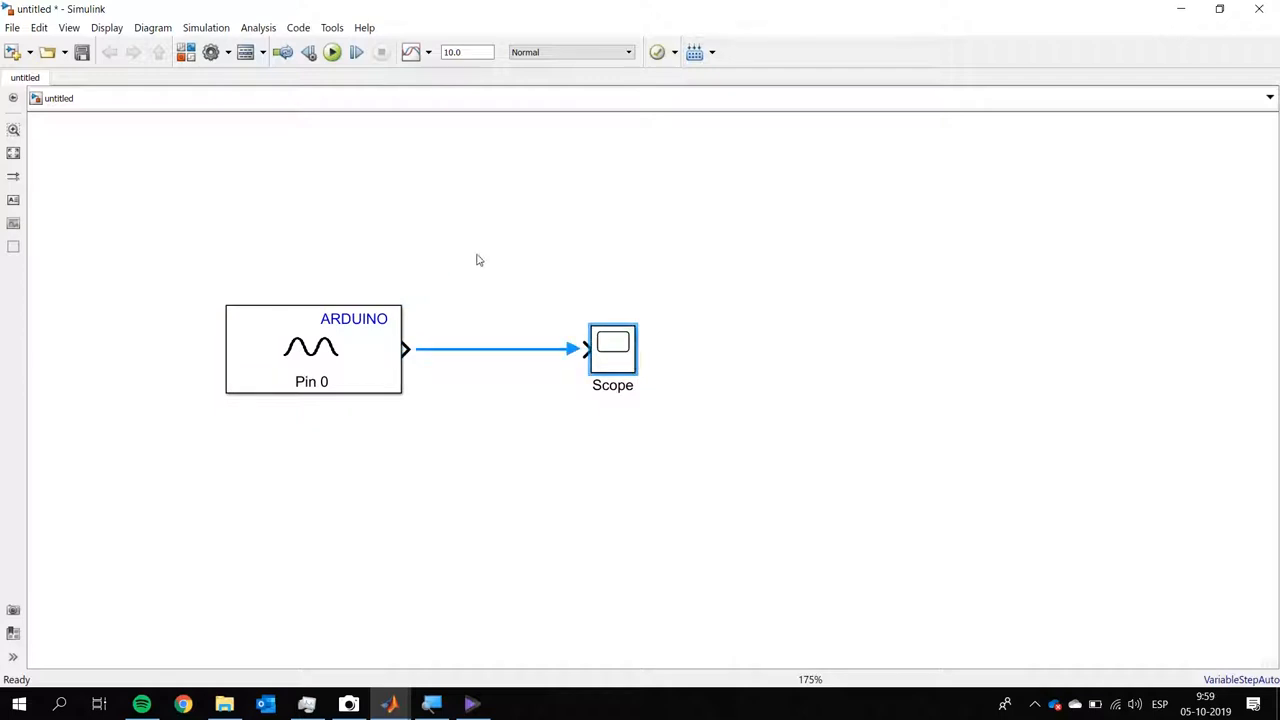
click(455, 208)
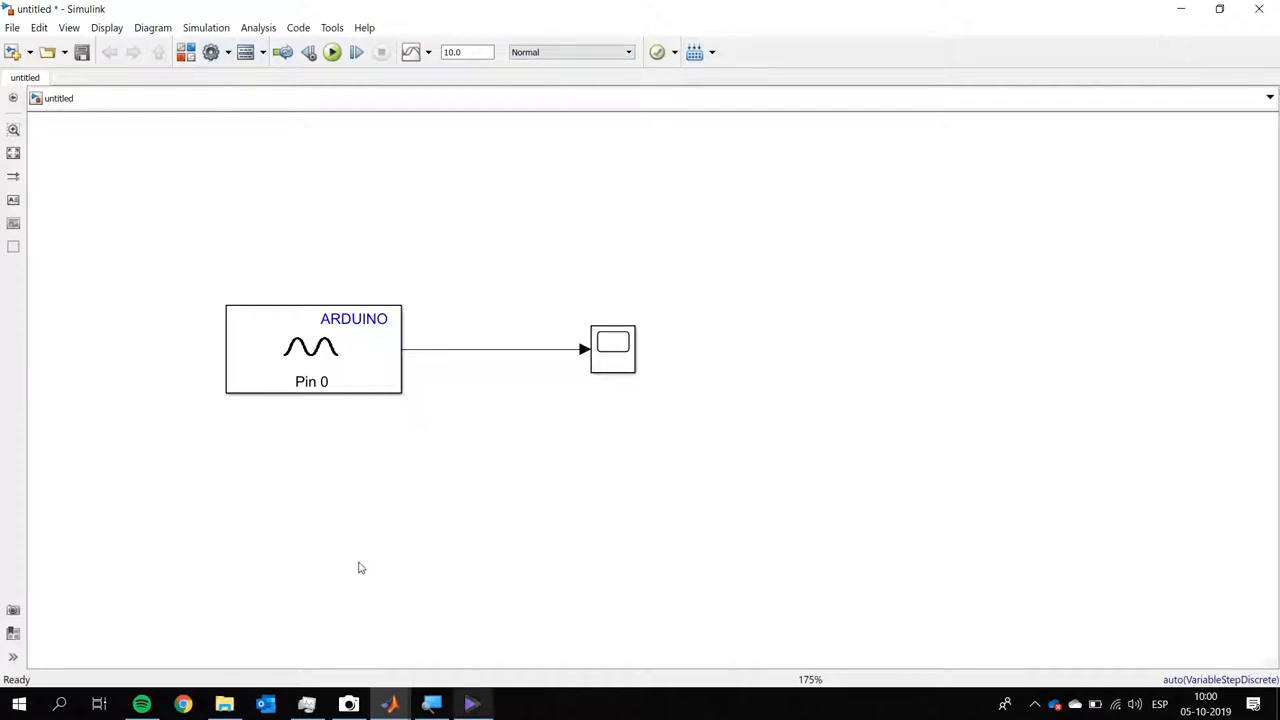
Magnify the screen to 200%, go through the available simulation modes and set the model's simulation mode to External
key(super+plus)
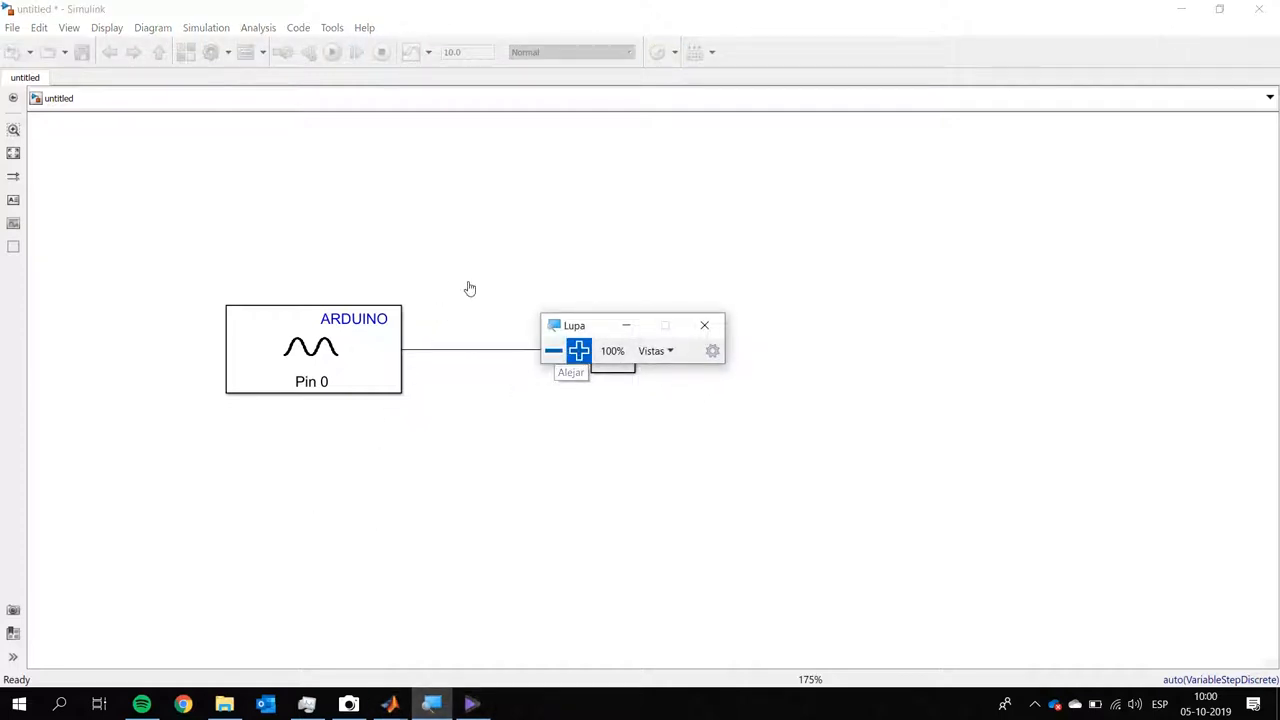
key(super+plus)
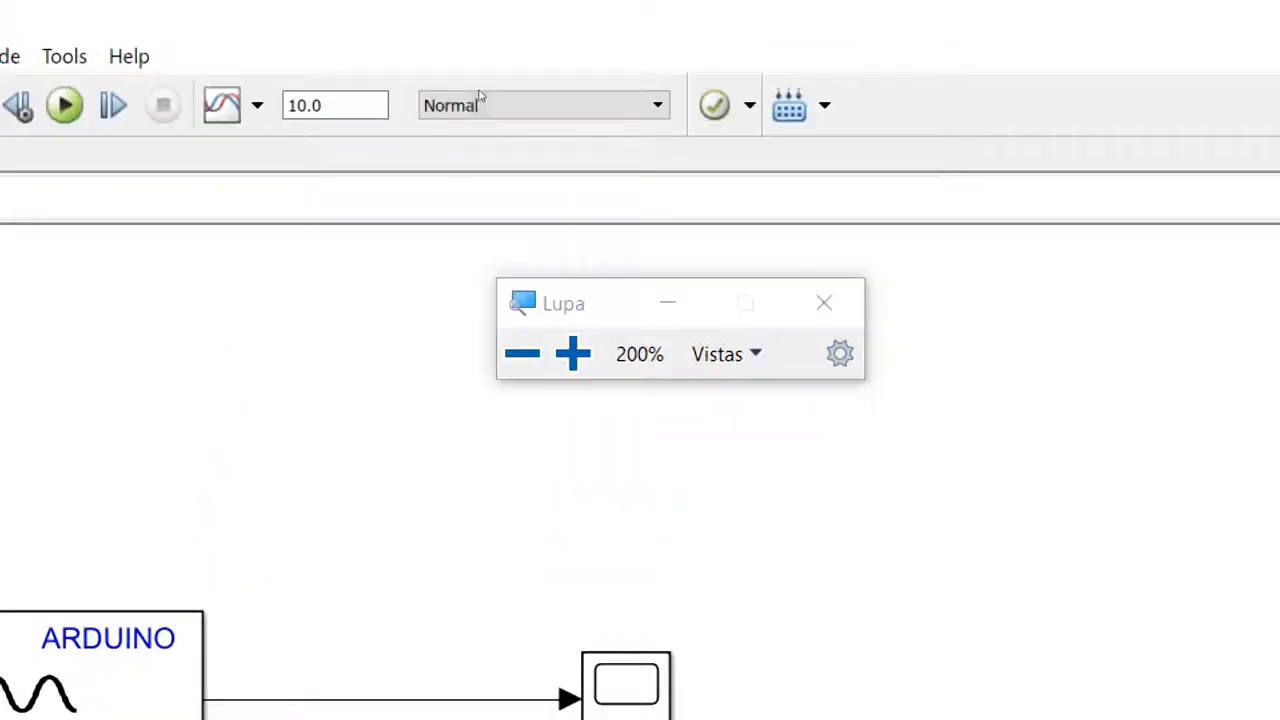
click(428, 100)
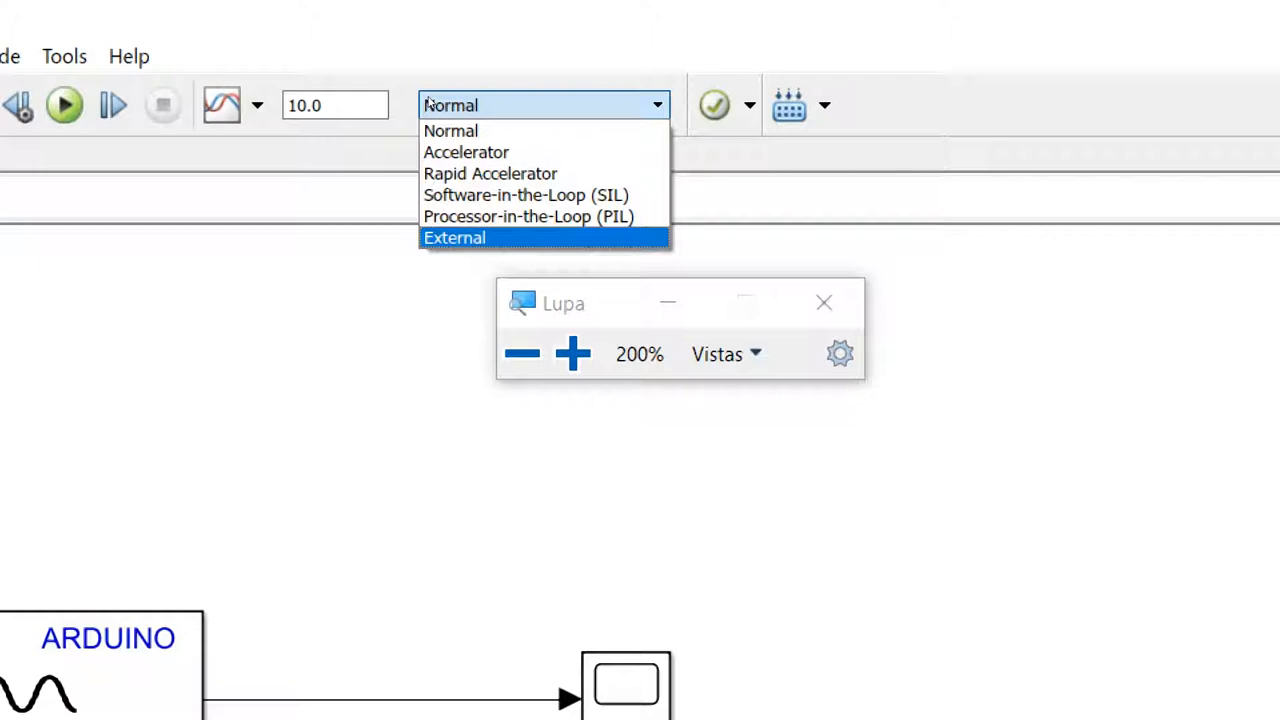
key(Up)
key(Up)
key(Up)
key(Up)
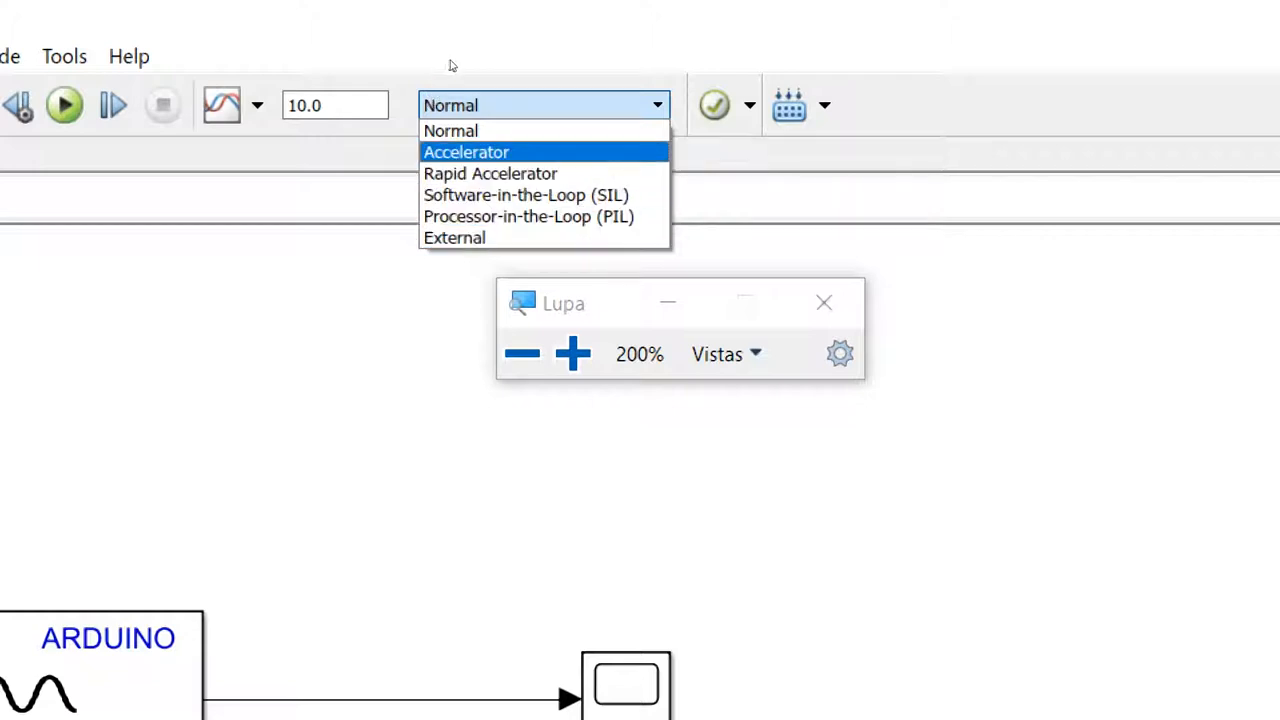
key(Down)
key(Up)
key(Down)
key(Down)
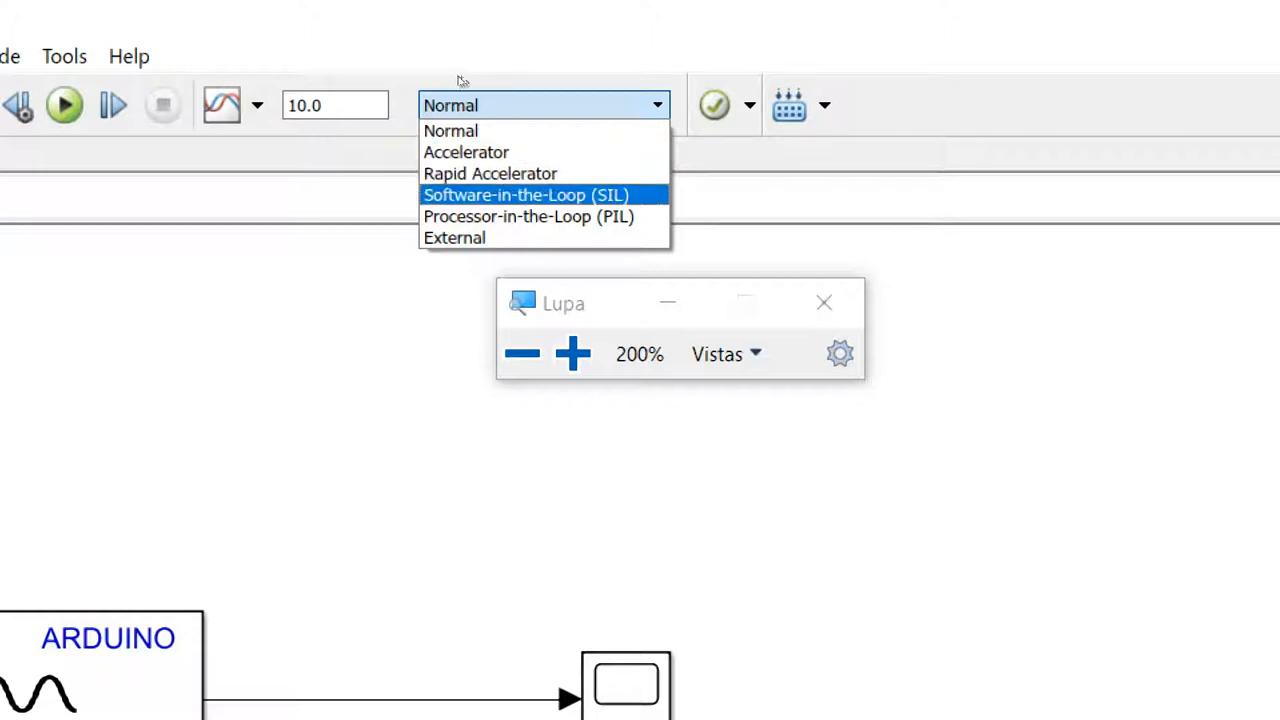
key(Down)
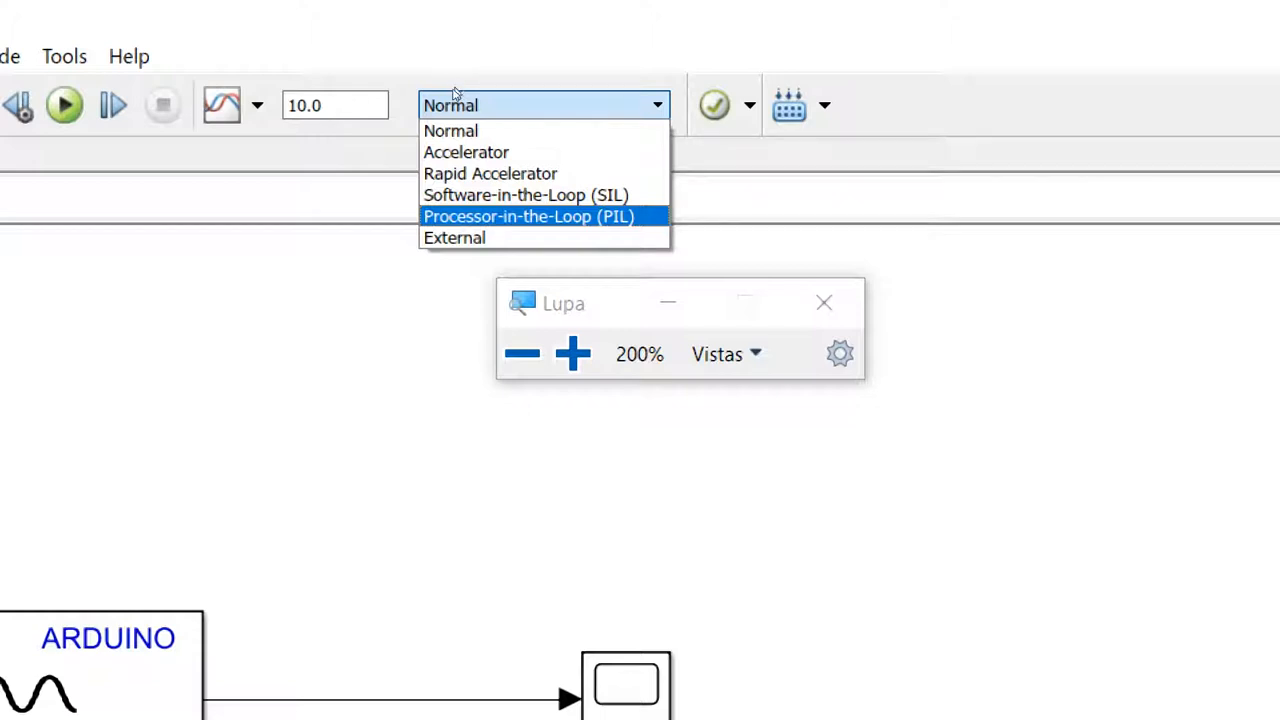
key(Down)
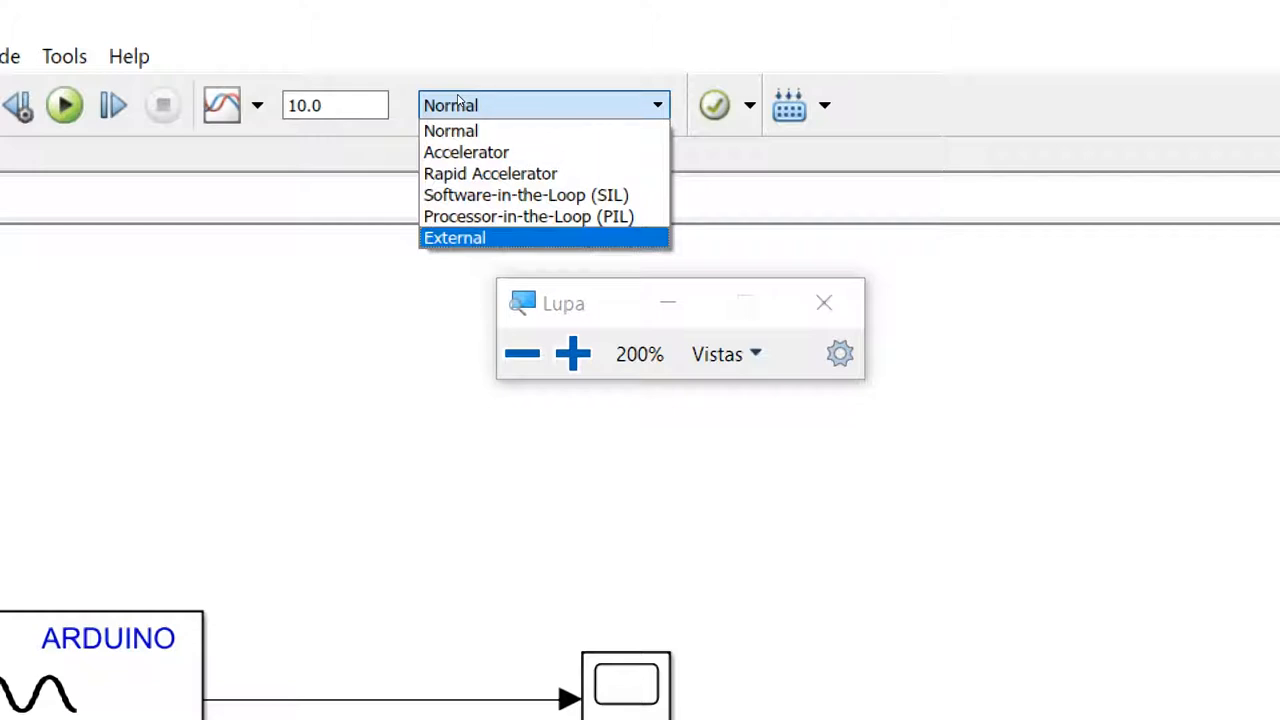
key(Return)
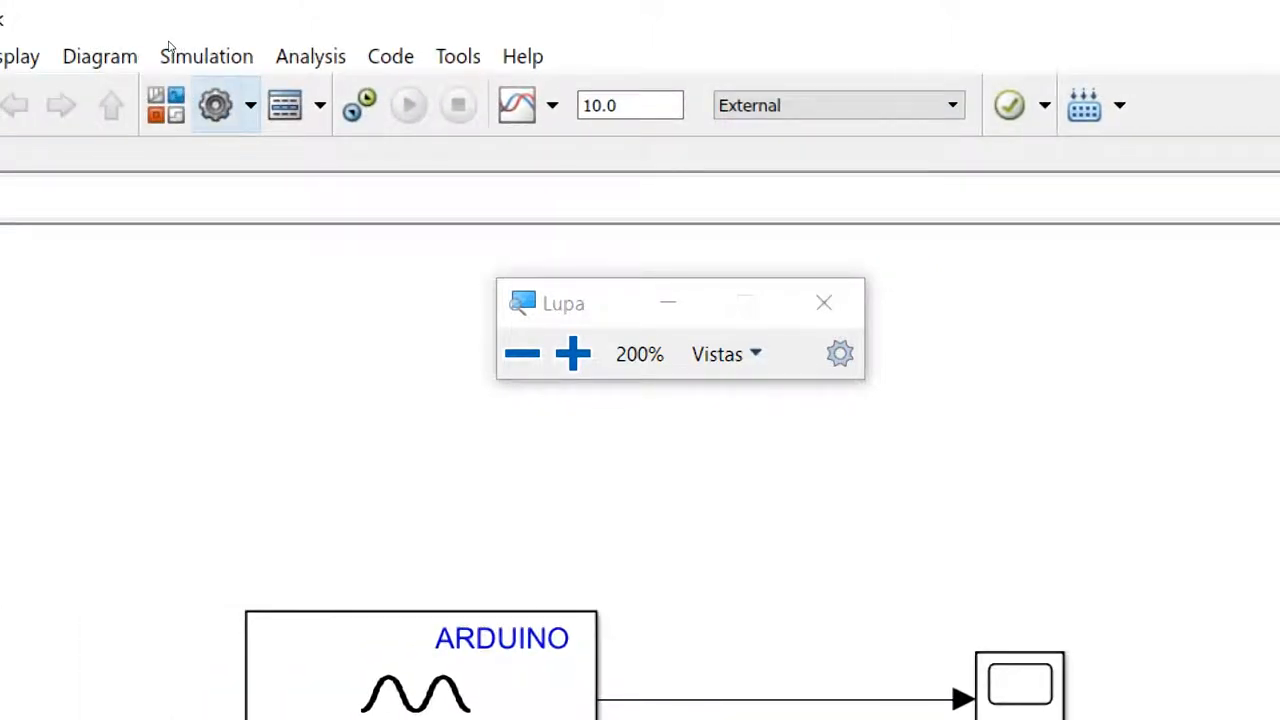
Restore the magnification to 100% and set the device vendor to Atmel in the model's Hardware Implementation configuration parameters
key(super+minus)
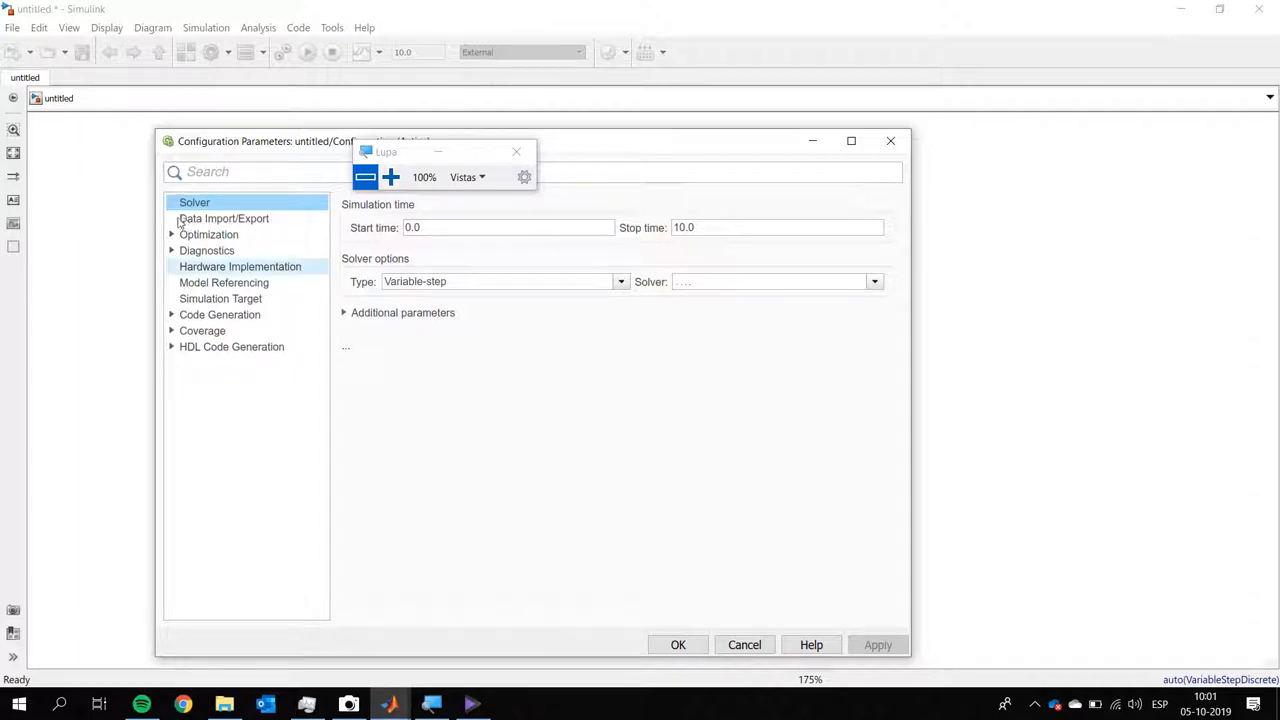
click(240, 266)
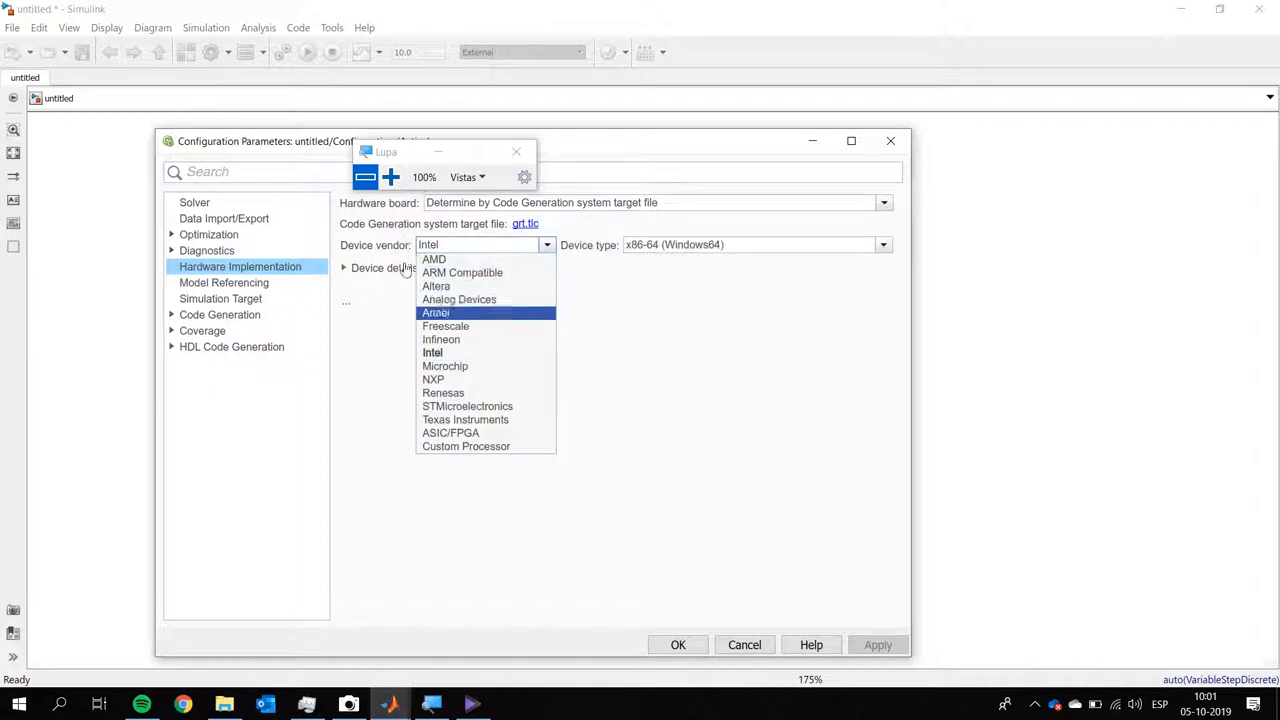
click(413, 289)
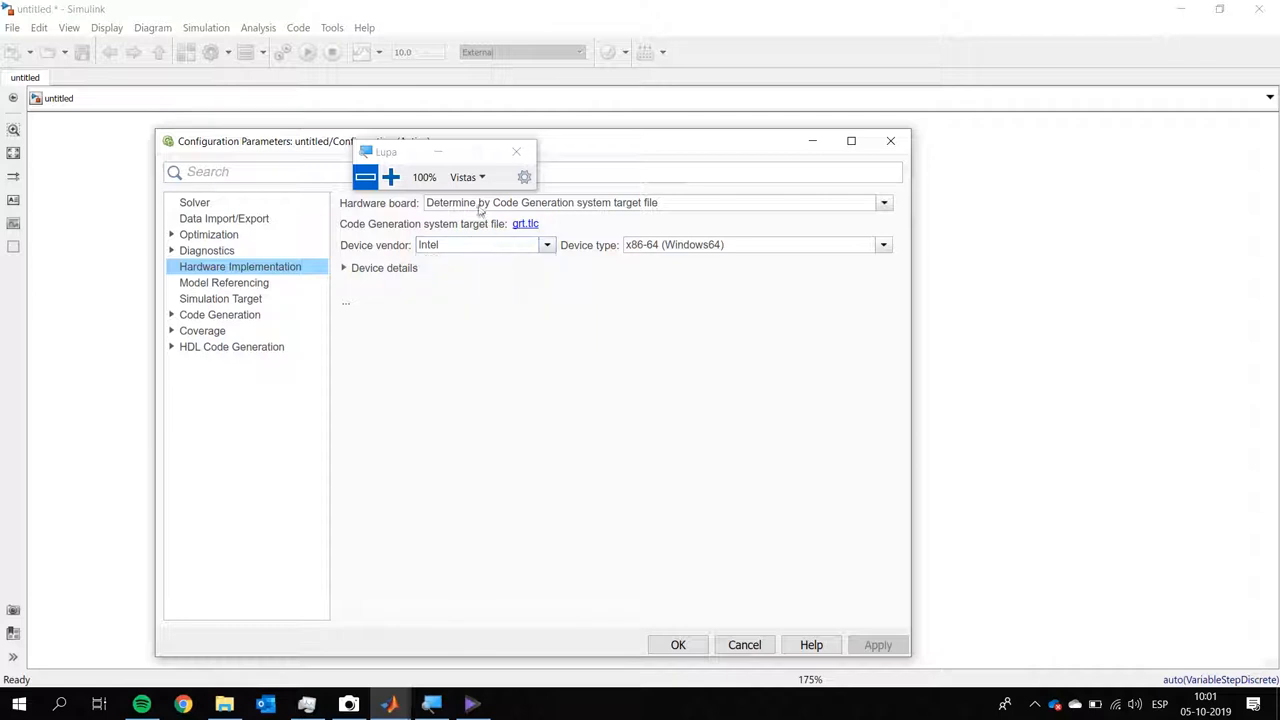
click(435, 245)
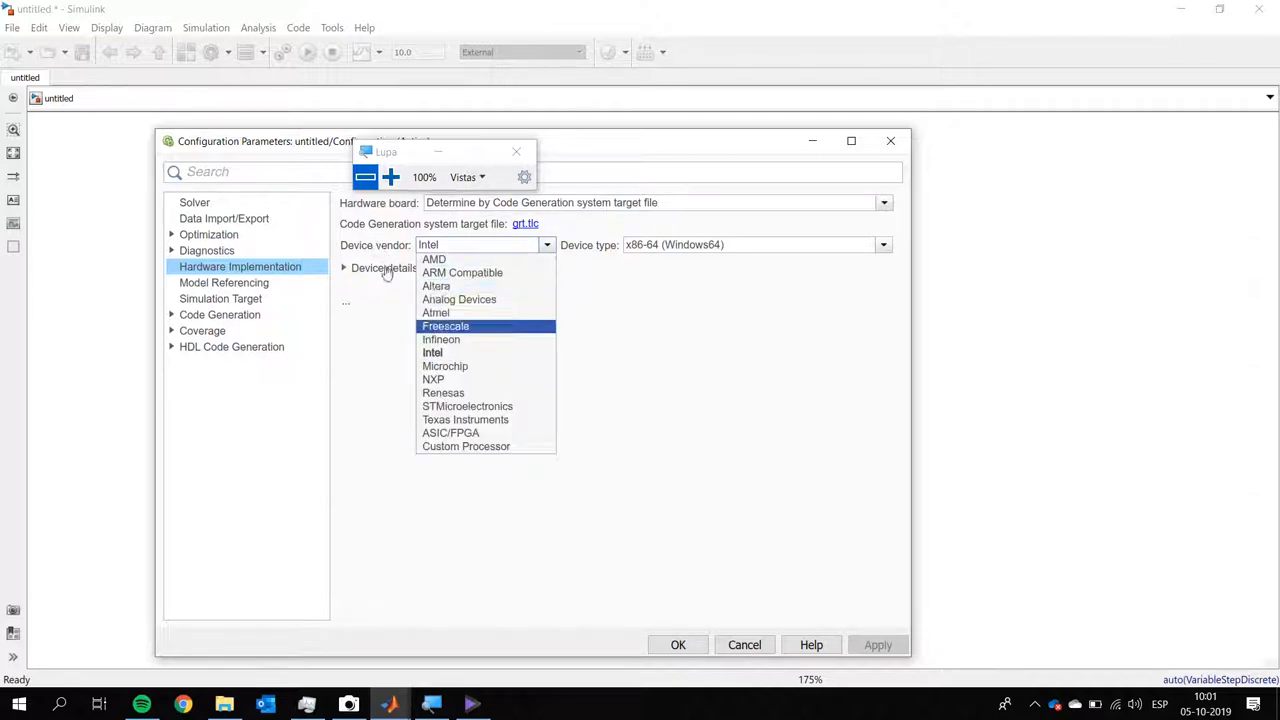
key(Up)
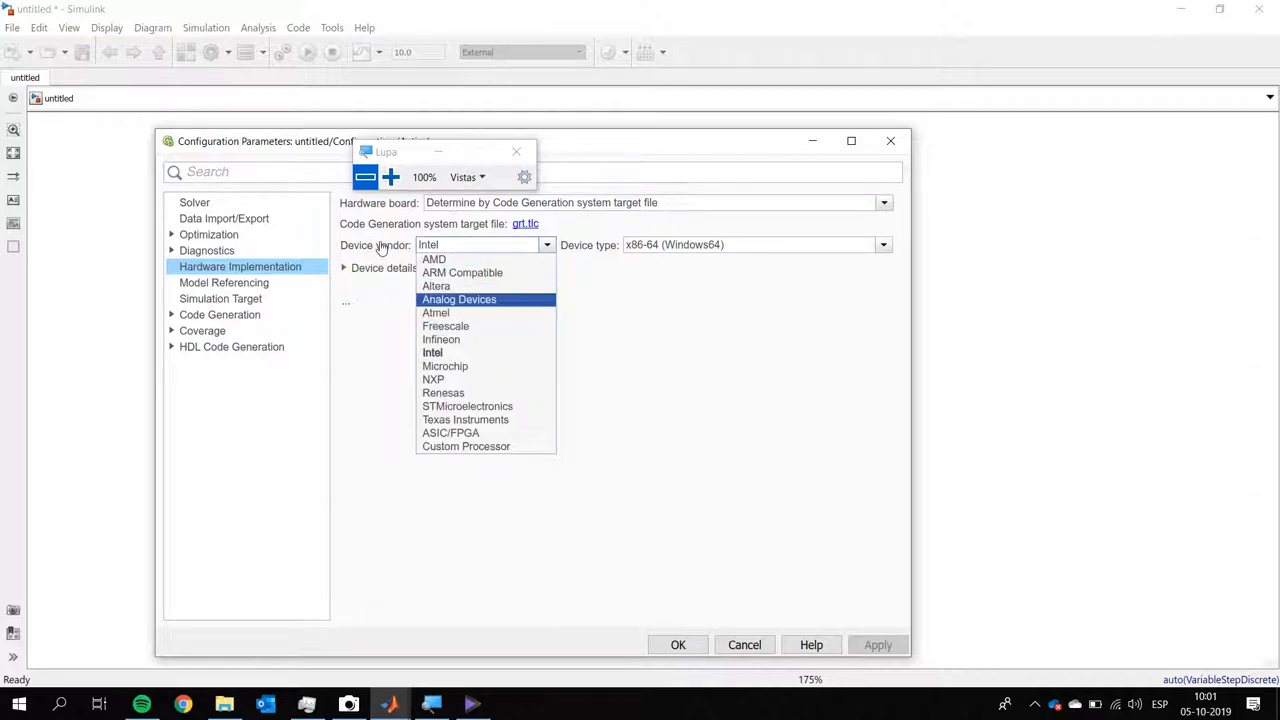
key(Down)
key(Return)
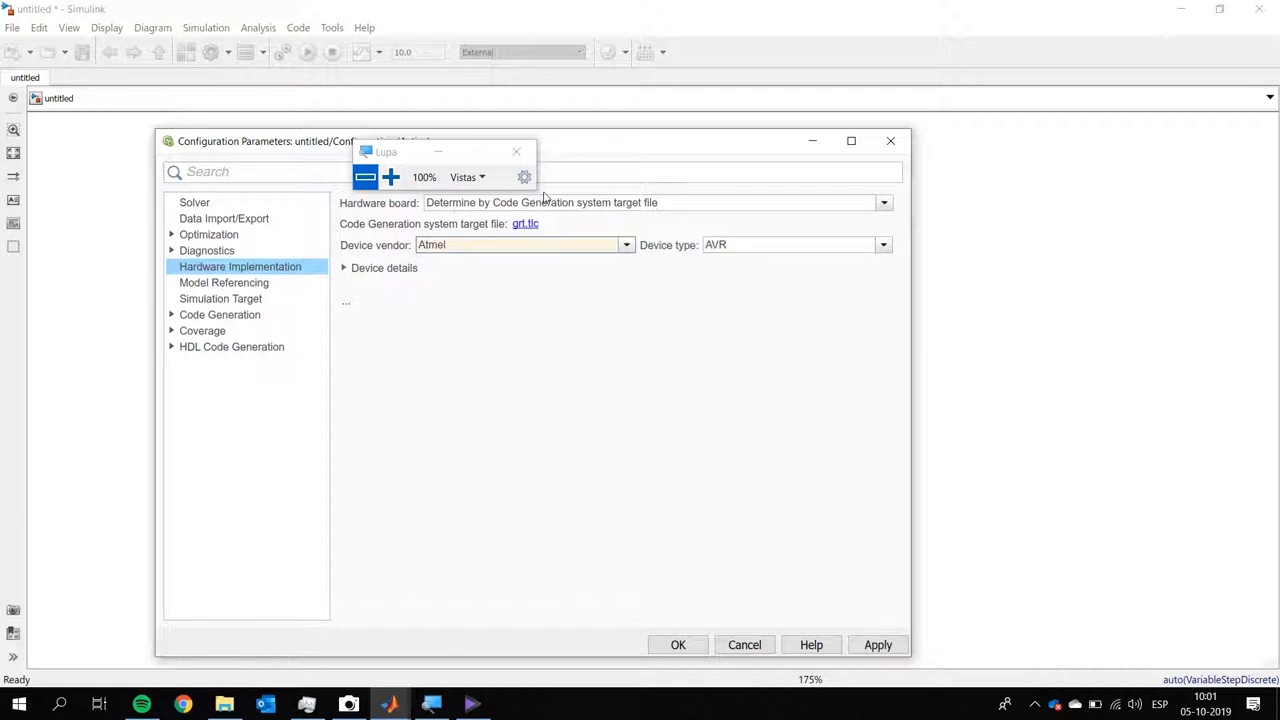
Go through the supported hardware boards and set the model's hardware board to Arduino Uno
click(512, 203)
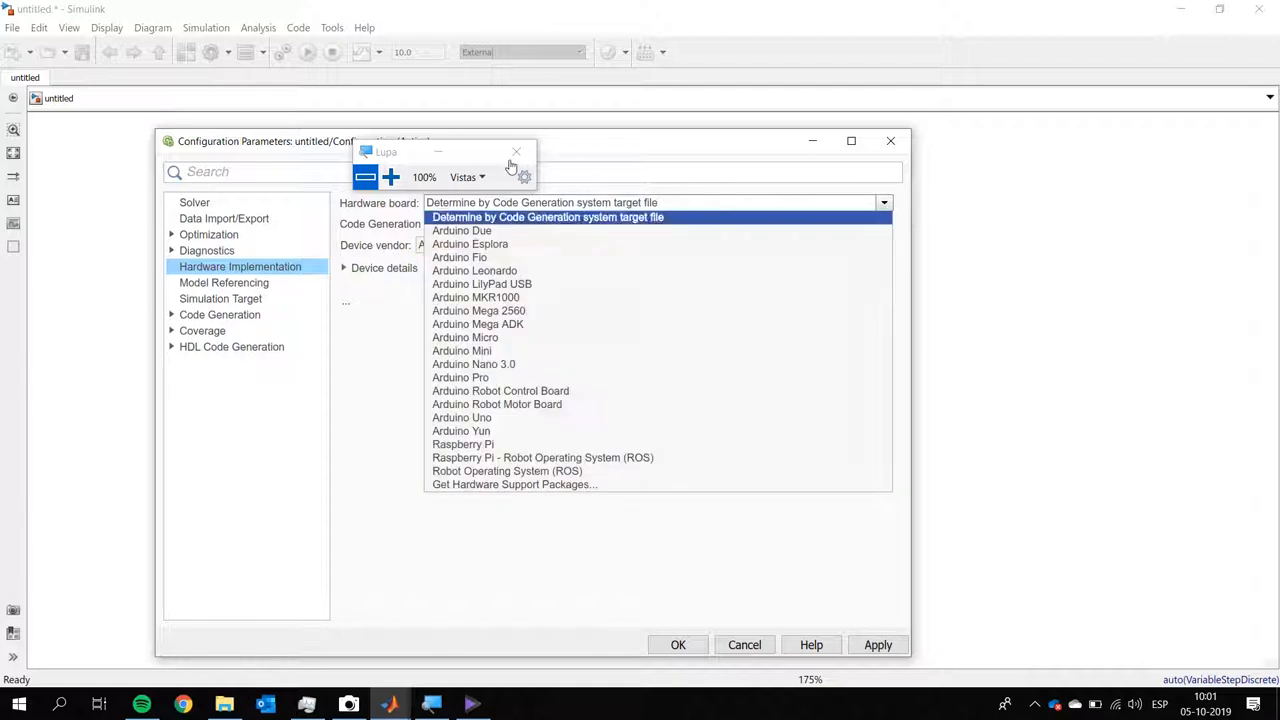
key(Down)
key(Down)
key(Down)
key(Down)
key(Down)
key(Down)
key(Down)
key(Down)
key(Down)
key(Down)
key(Down)
key(Down)
key(Down)
key(Down)
key(Down)
key(Down)
key(Down)
key(Down)
key(Down)
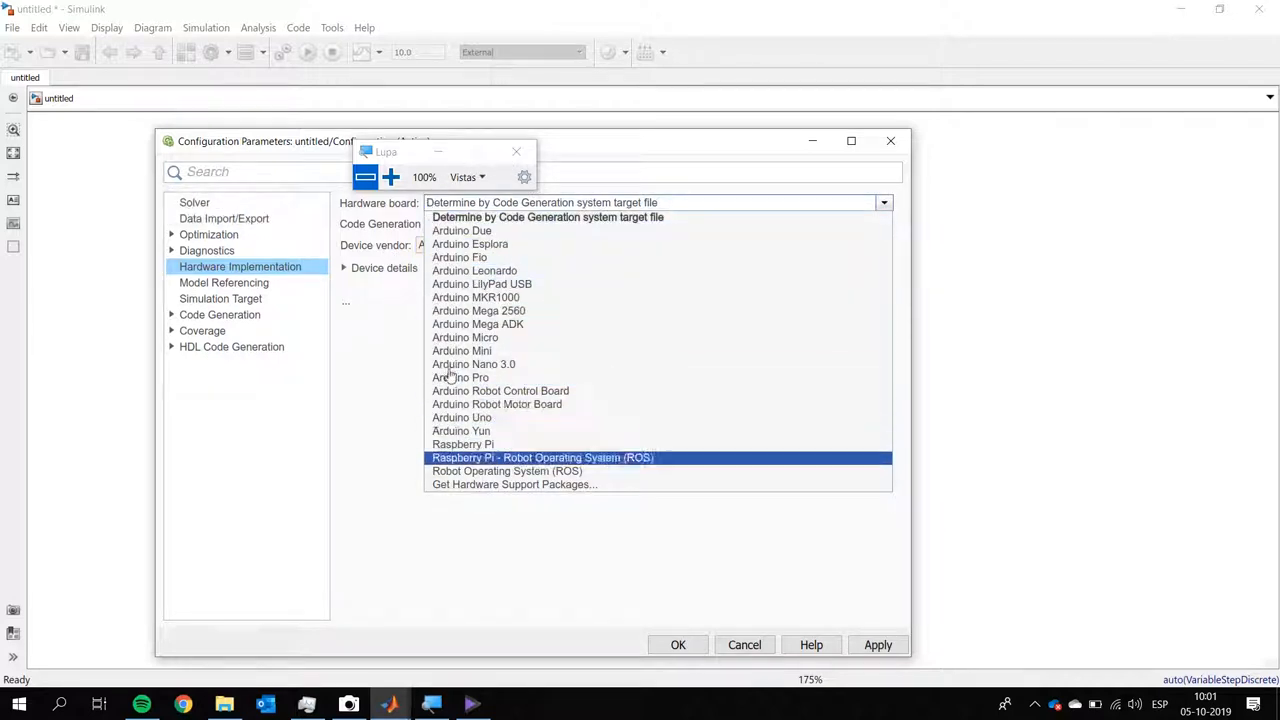
key(Up)
key(Up)
key(Up)
key(Up)
key(Up)
key(Up)
key(Up)
key(Up)
key(Up)
key(Down)
key(Down)
key(Down)
key(Down)
key(Down)
key(Down)
key(Down)
key(Down)
key(Up)
key(Down)
key(Up)
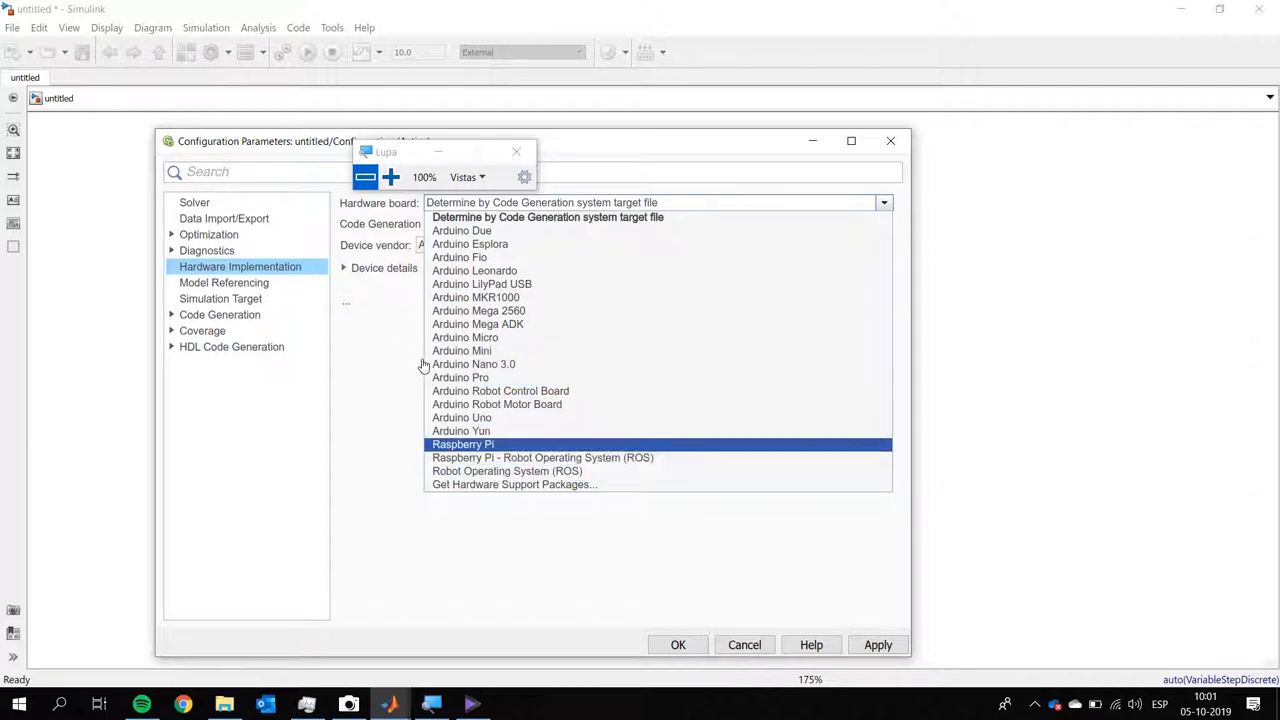
key(Up)
key(Up)
key(Up)
key(Up)
key(Up)
key(Up)
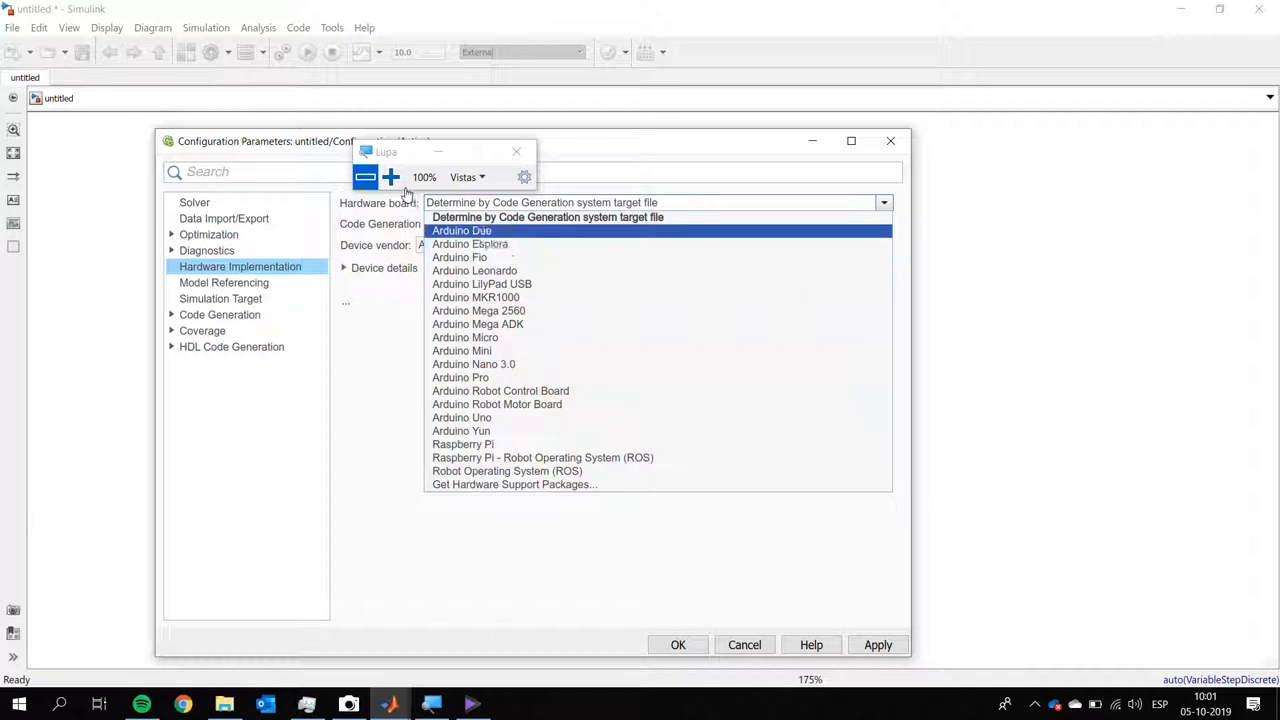
key(Down)
key(Down)
key(Down)
key(Down)
key(Down)
key(Down)
key(Down)
key(Down)
key(Down)
key(Down)
key(Down)
key(Down)
key(Down)
key(Down)
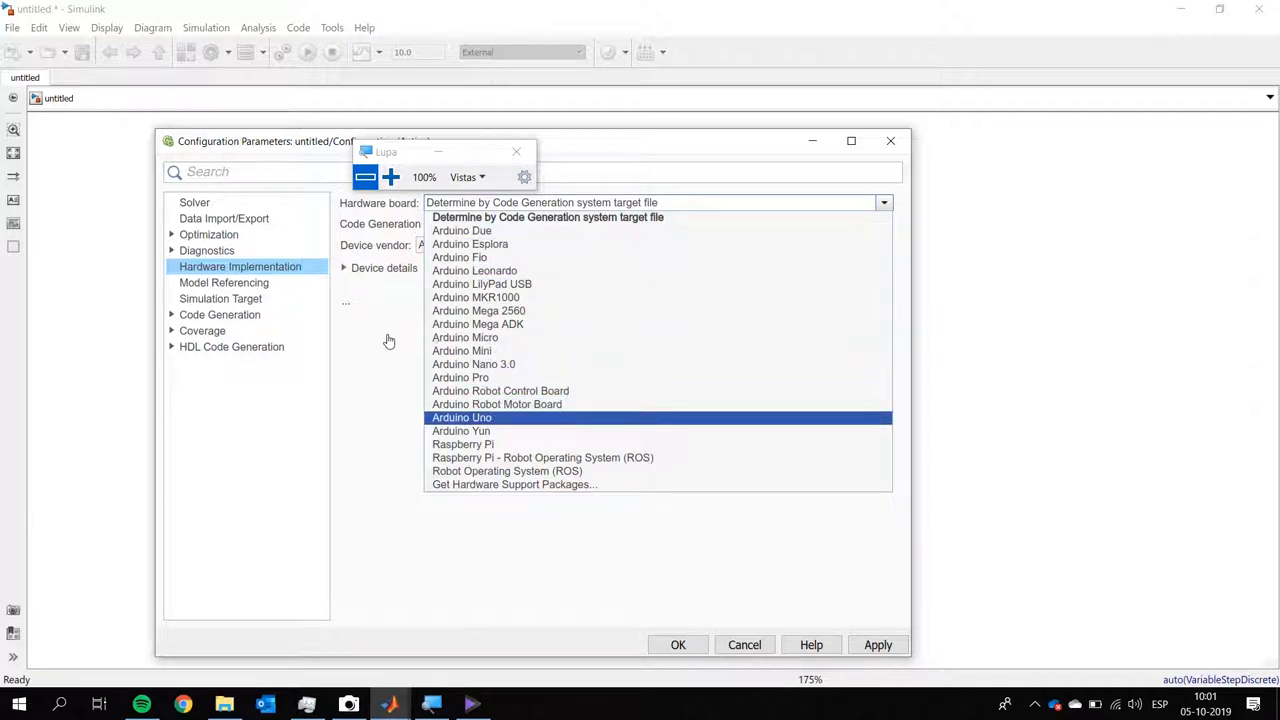
key(Return)
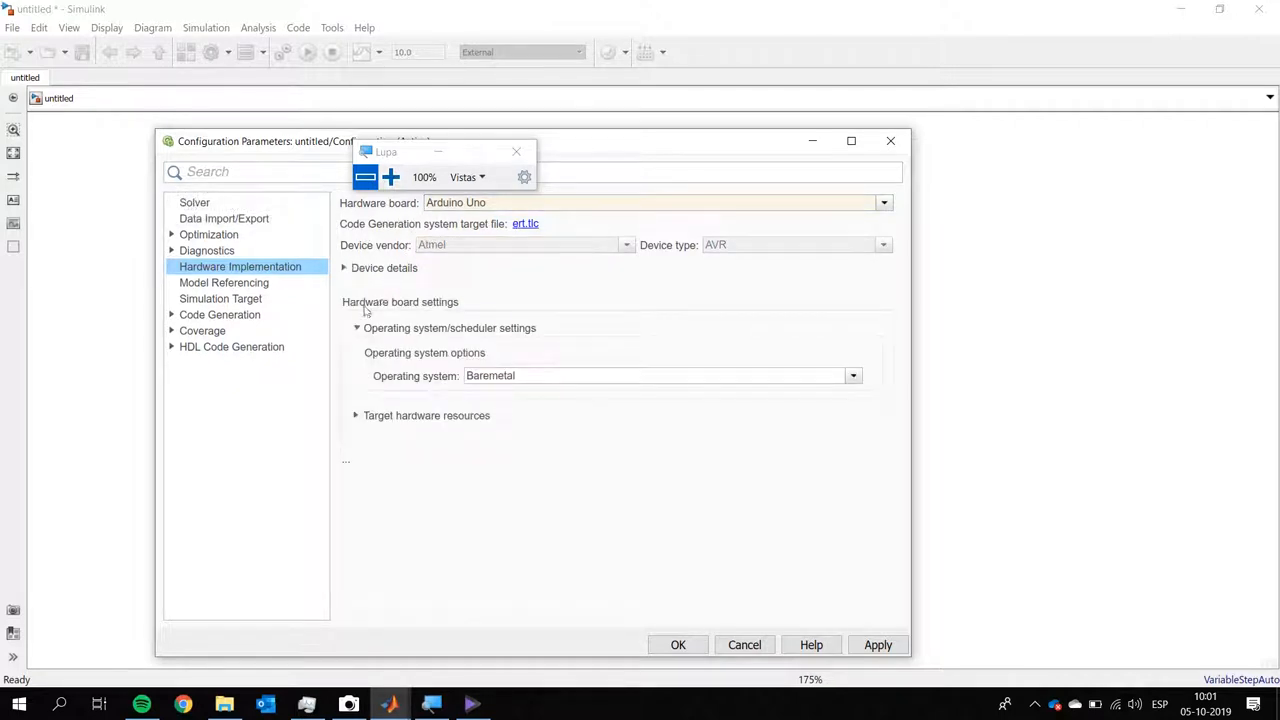
Expand the target hardware resources and examine the available operating system, build action and host COM port options
key(alt+Down)
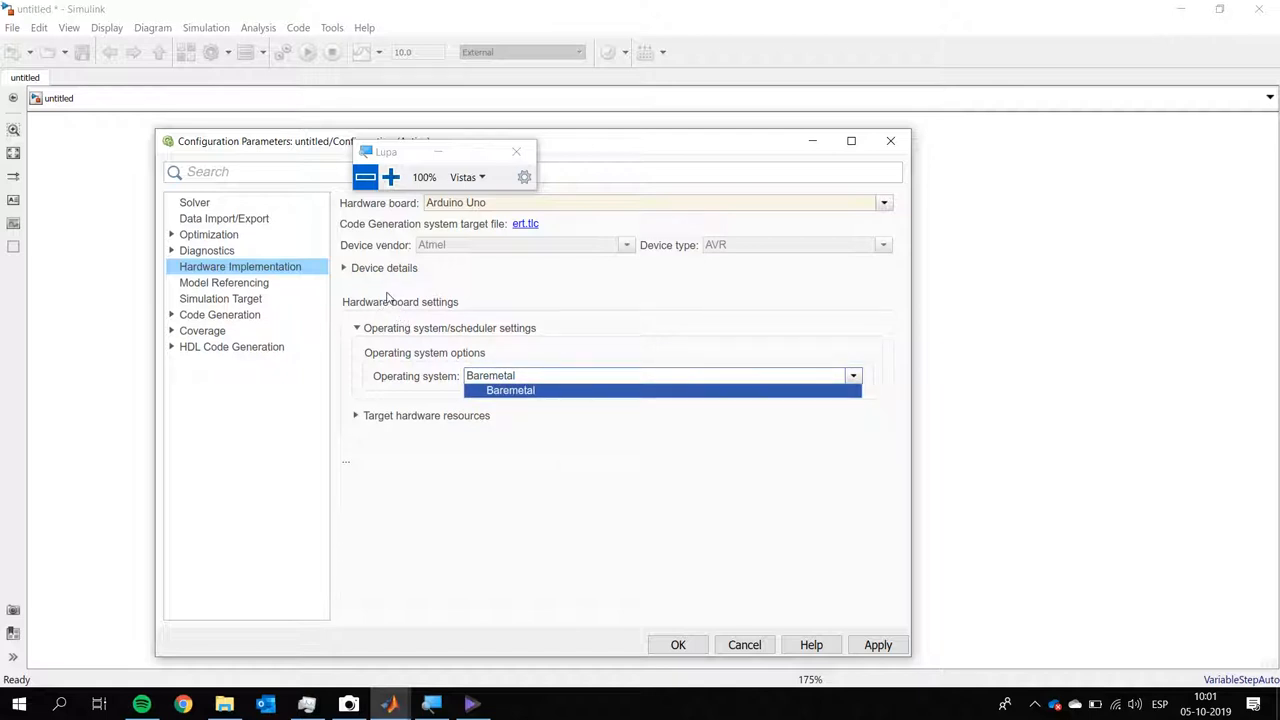
click(366, 318)
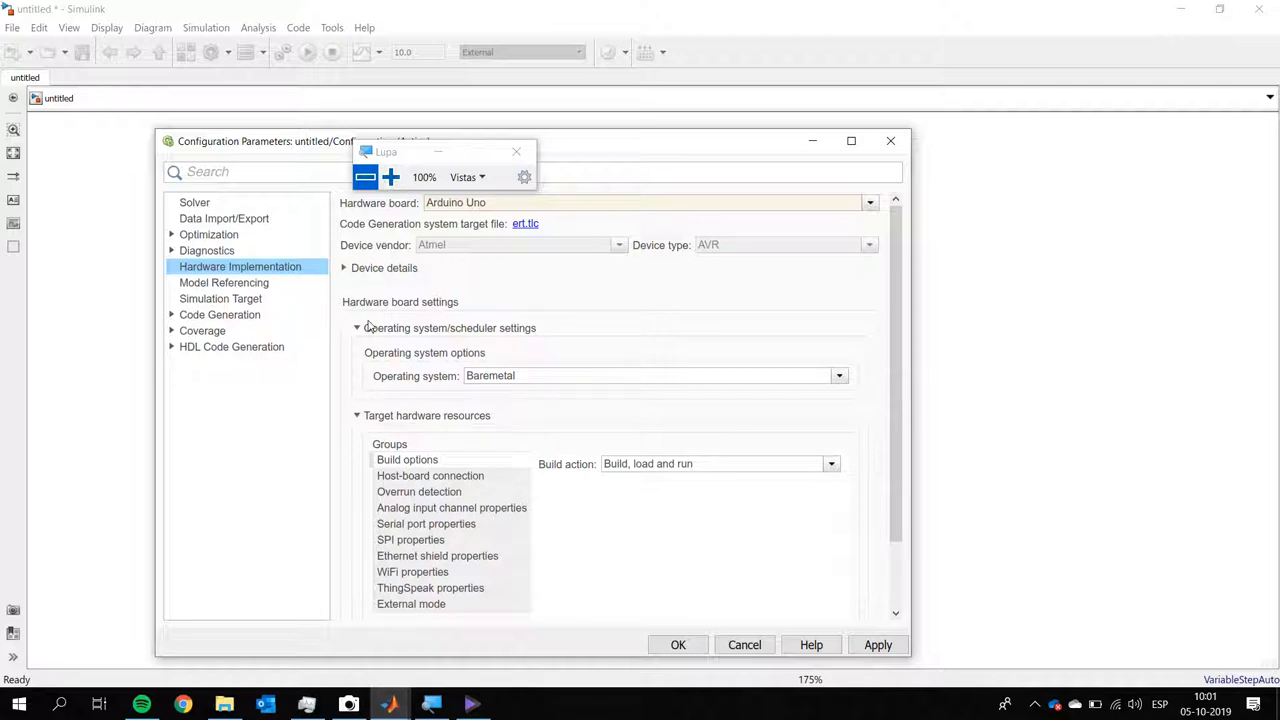
scroll(514, 354, down, 3)
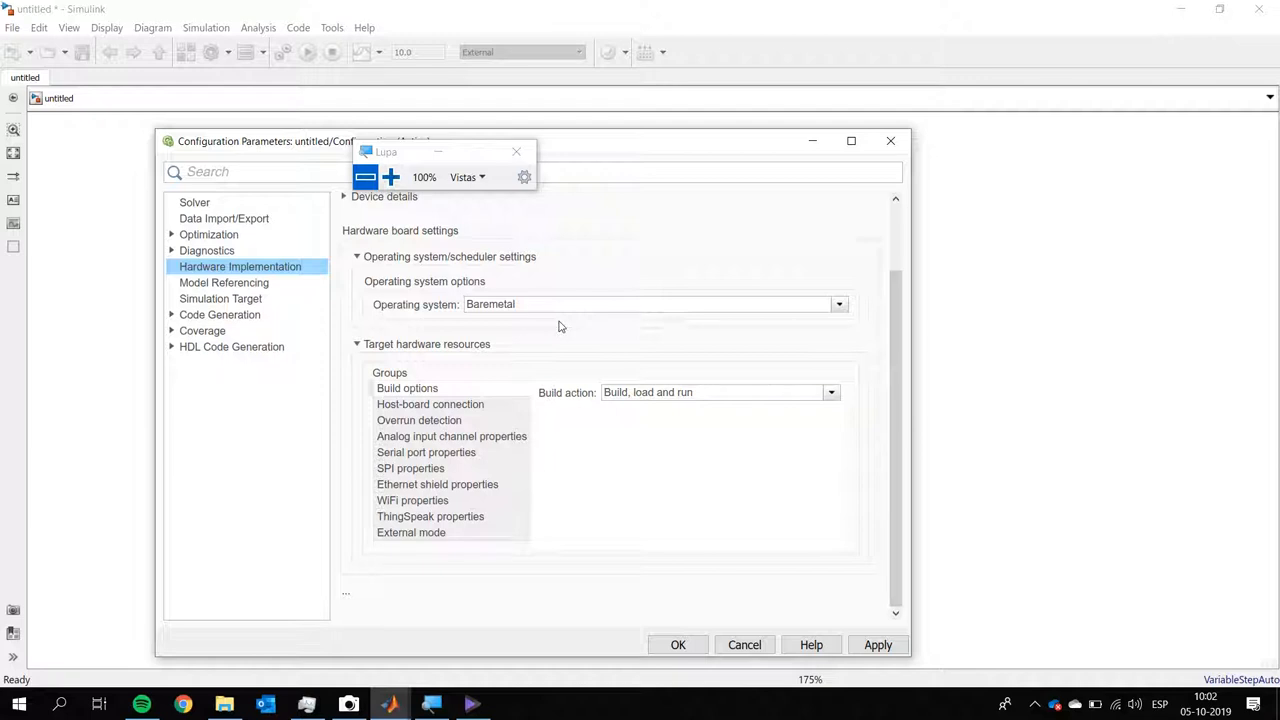
key(alt+Down)
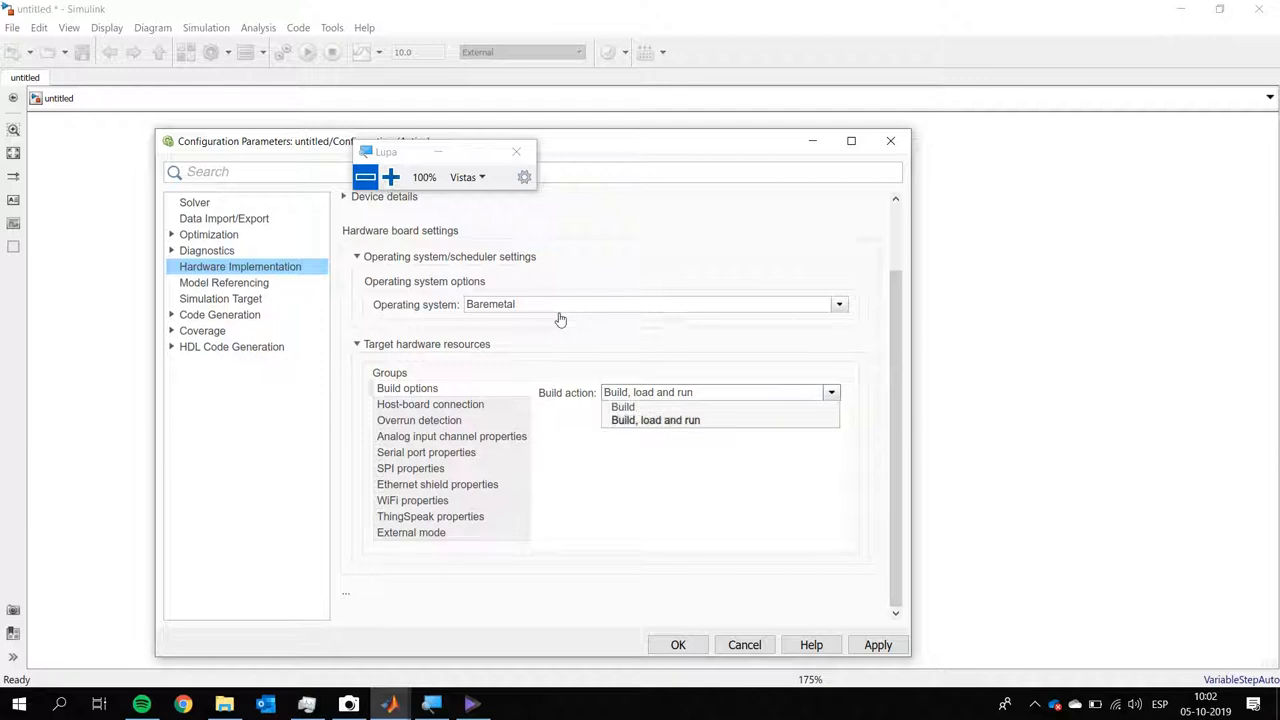
key(Up)
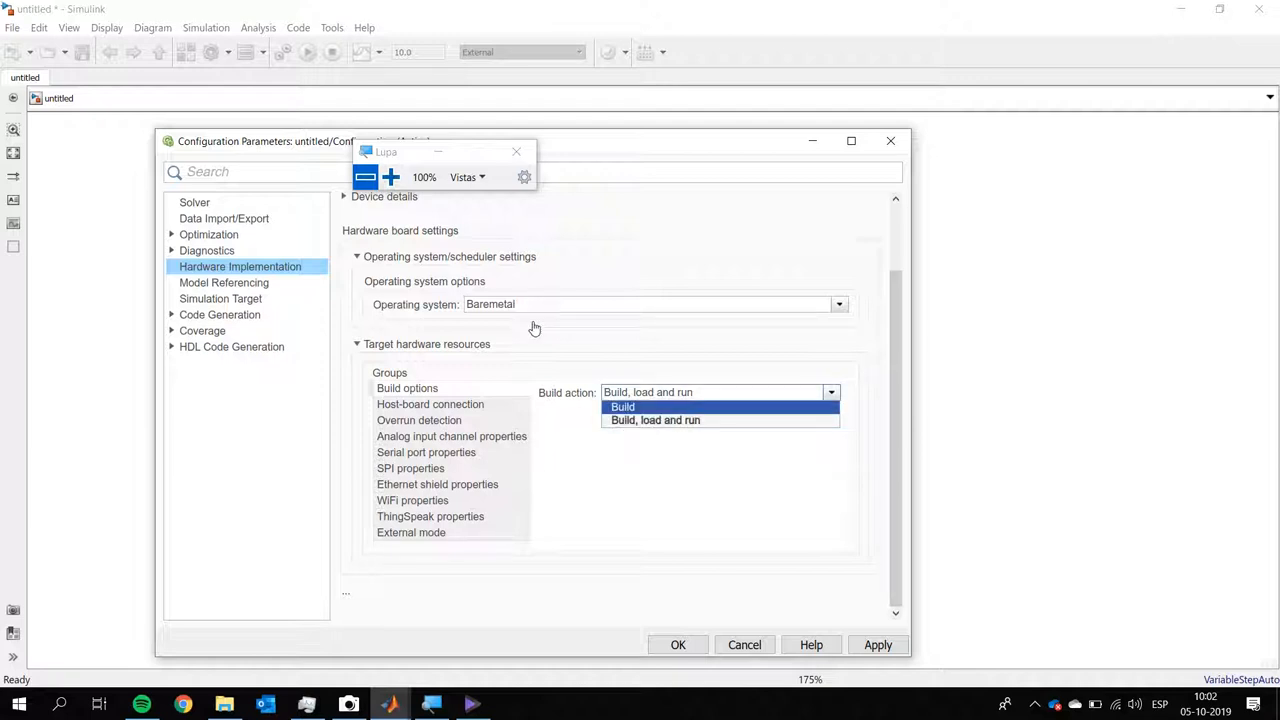
key(Escape)
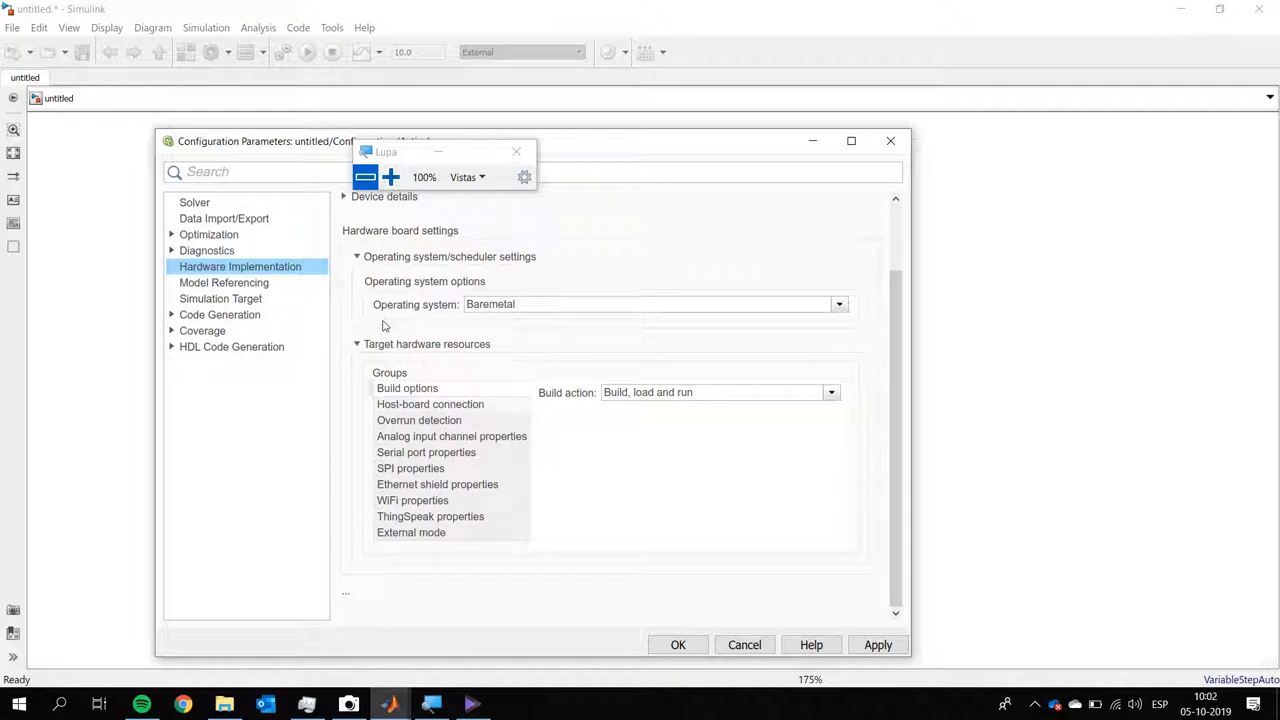
key(Down)
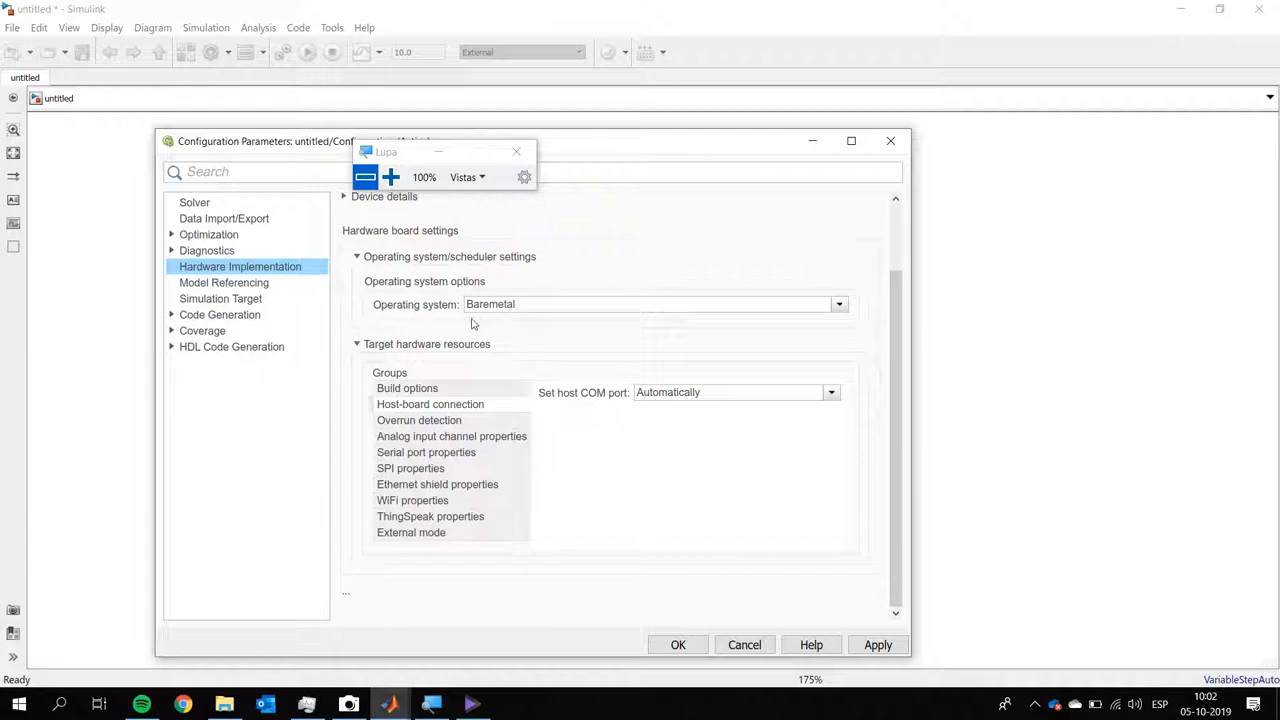
key(Tab)
key(alt+Down)
click(510, 404)
Examine the overrun detection setting and the available analog input reference voltage options for the board
key(Down)
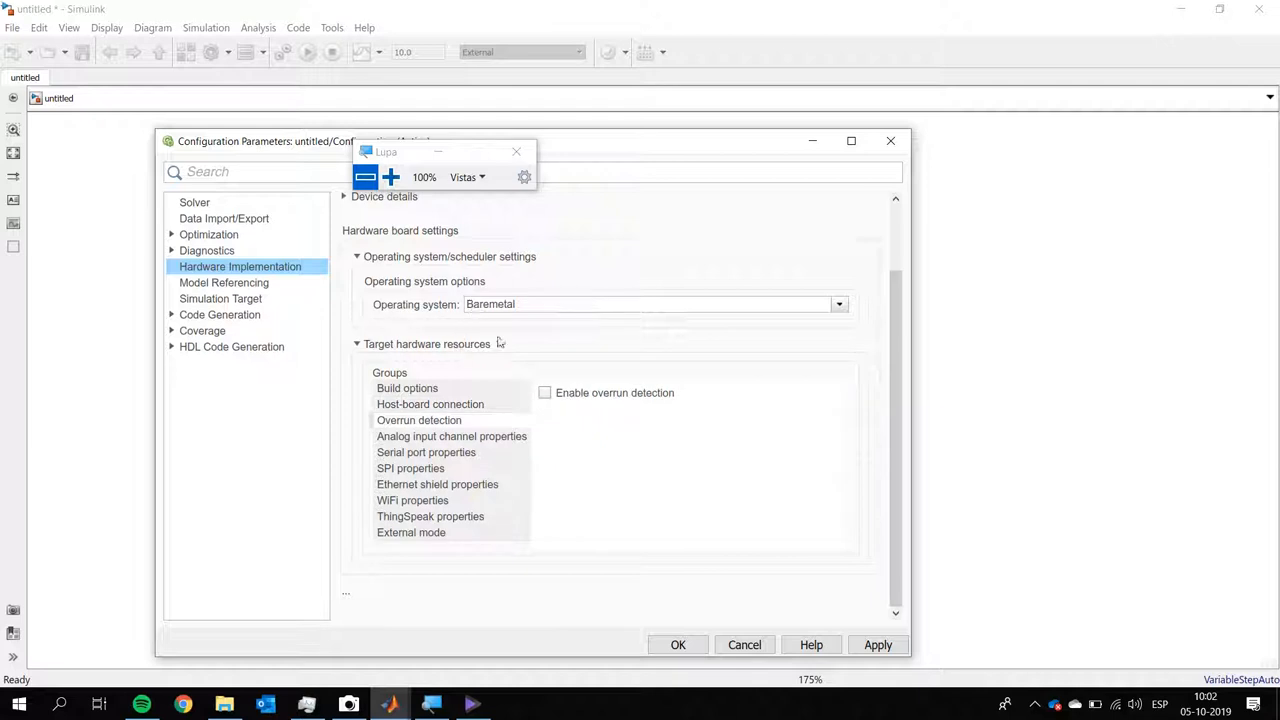
key(Down)
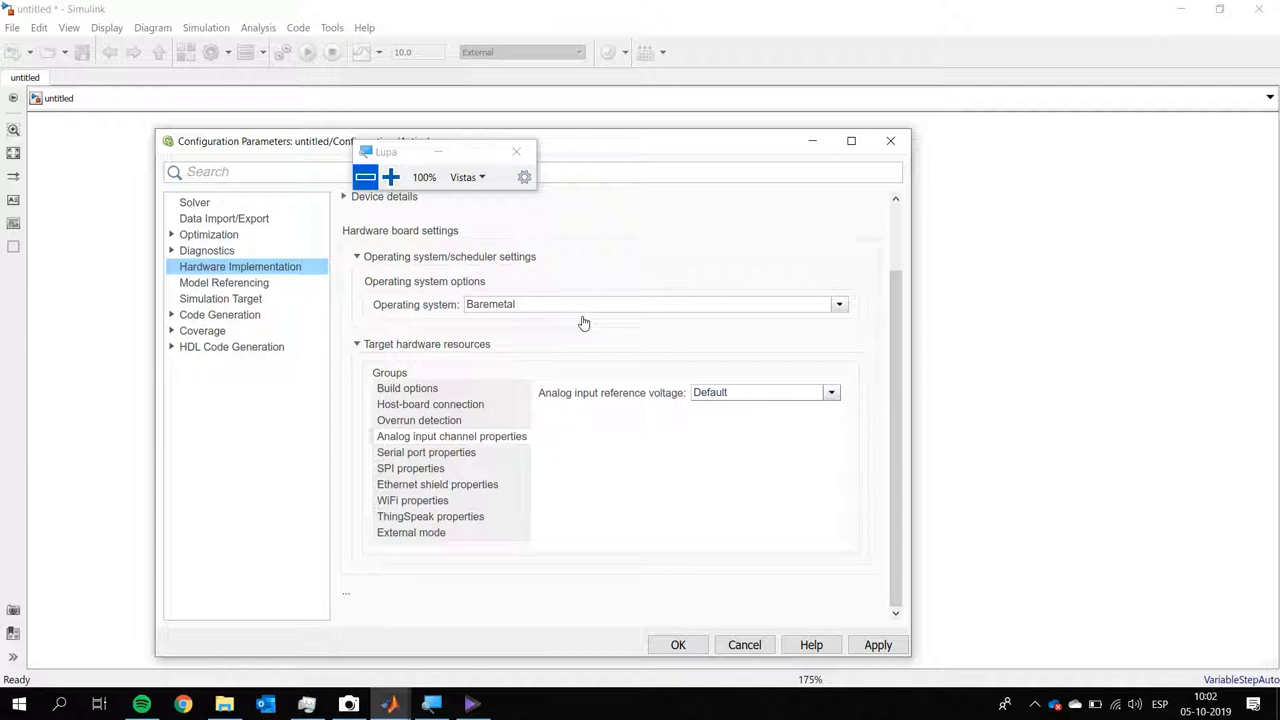
key(alt+Down)
key(Down)
key(Down)
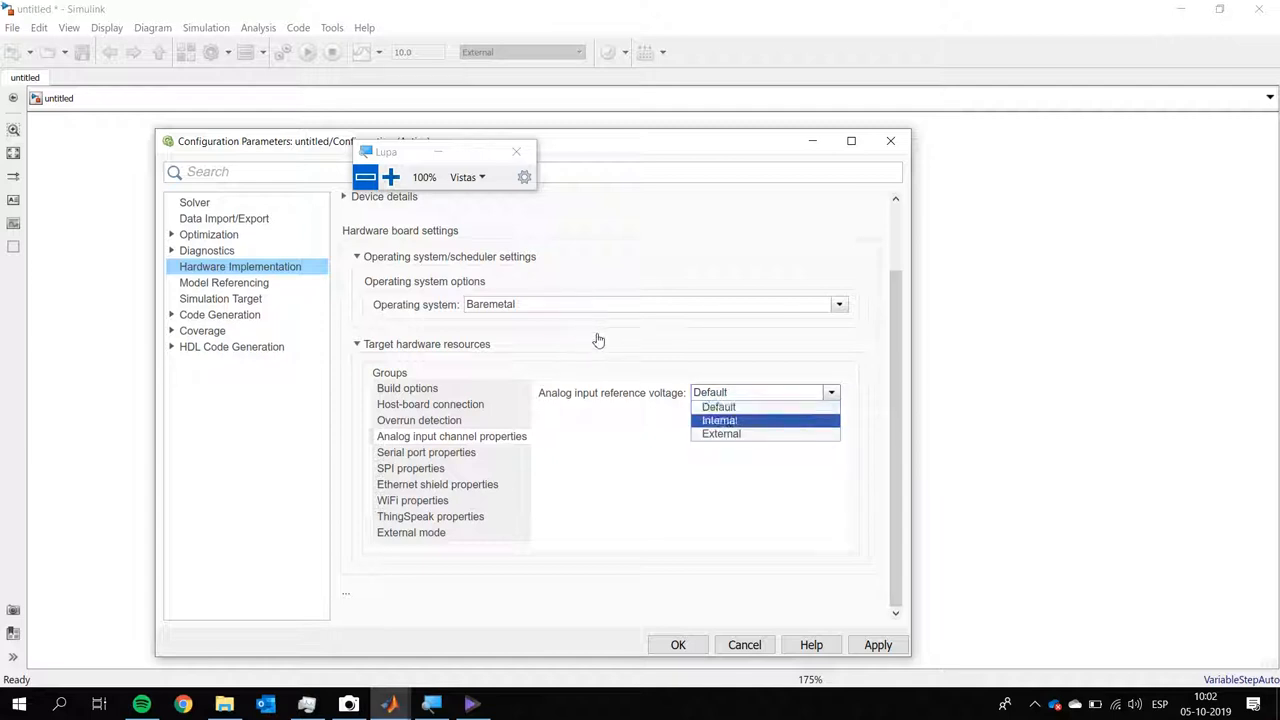
key(Up)
key(Down)
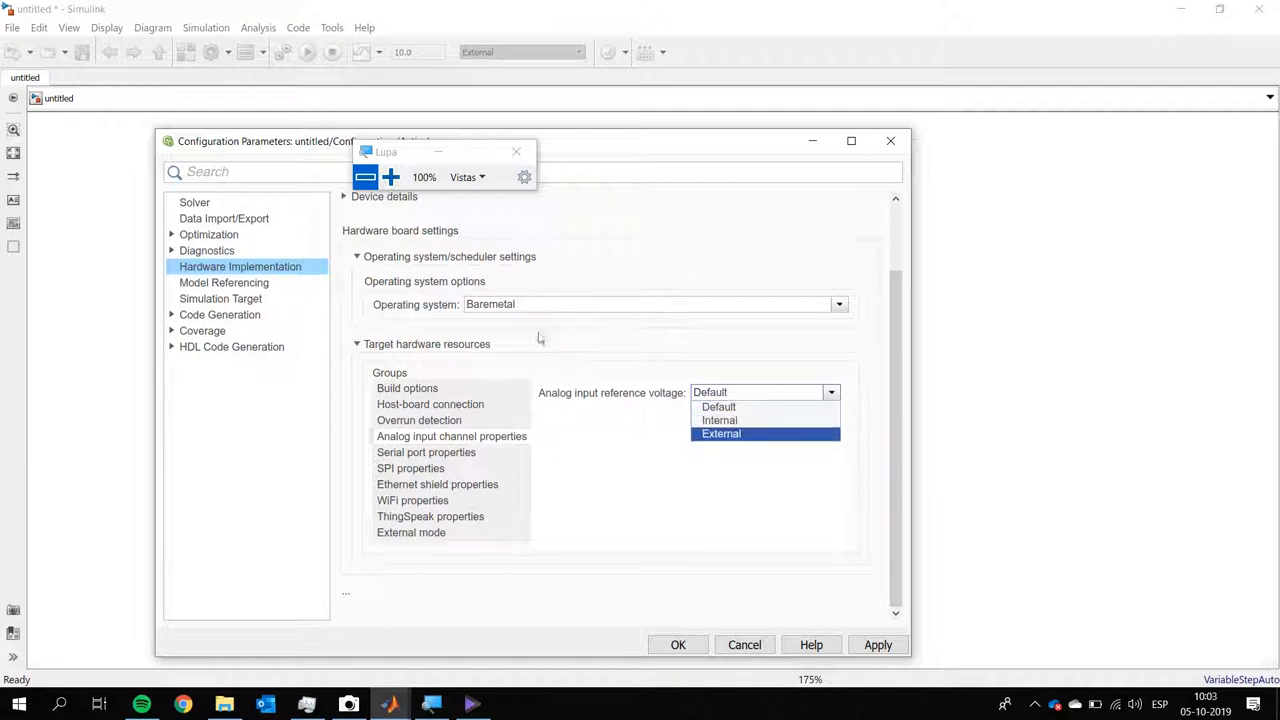
key(Escape)
Go through the serial port baud rates and set the Serial 0 baud rate to 115200
key(Down)
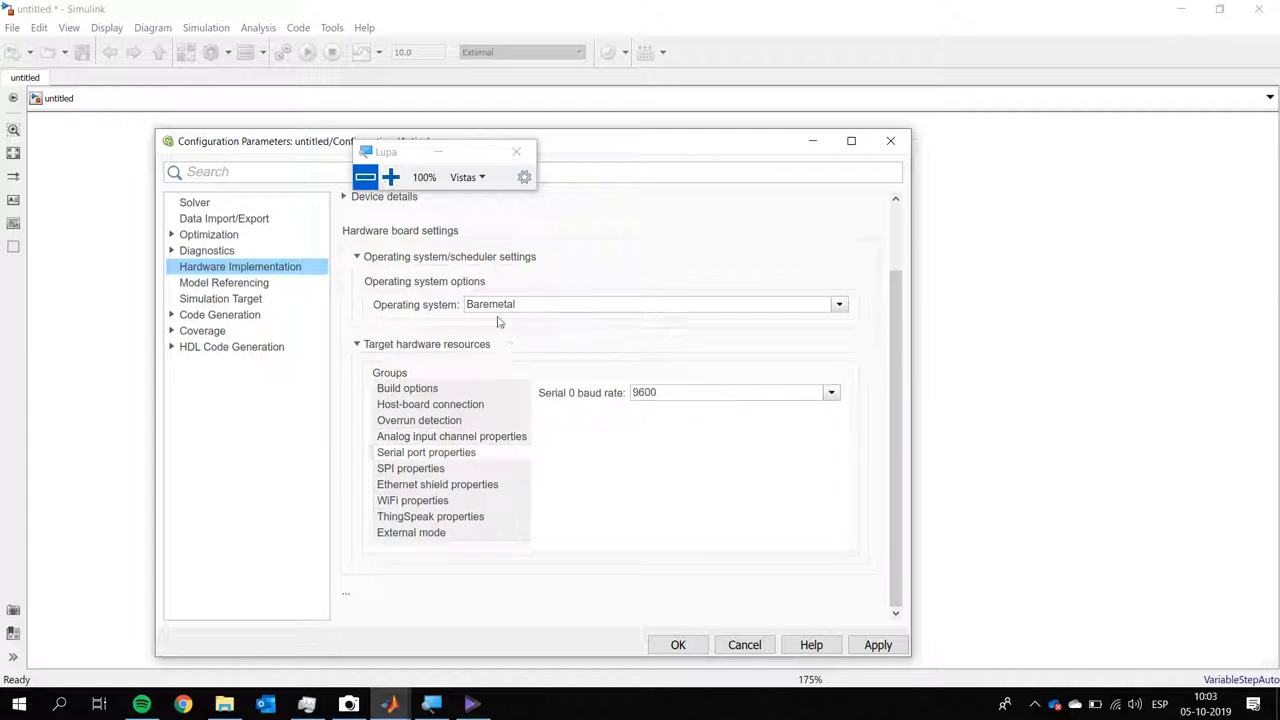
key(Tab)
key(alt+Down)
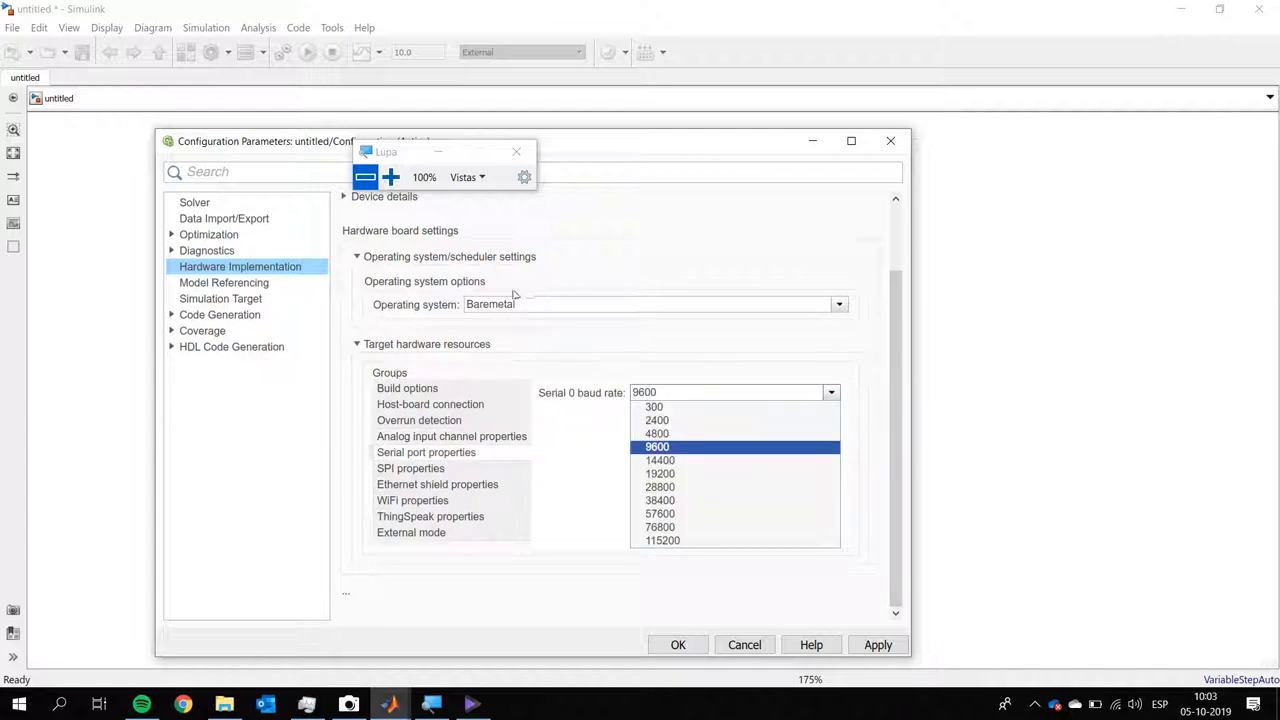
key(Up)
key(Up)
key(Up)
key(Escape)
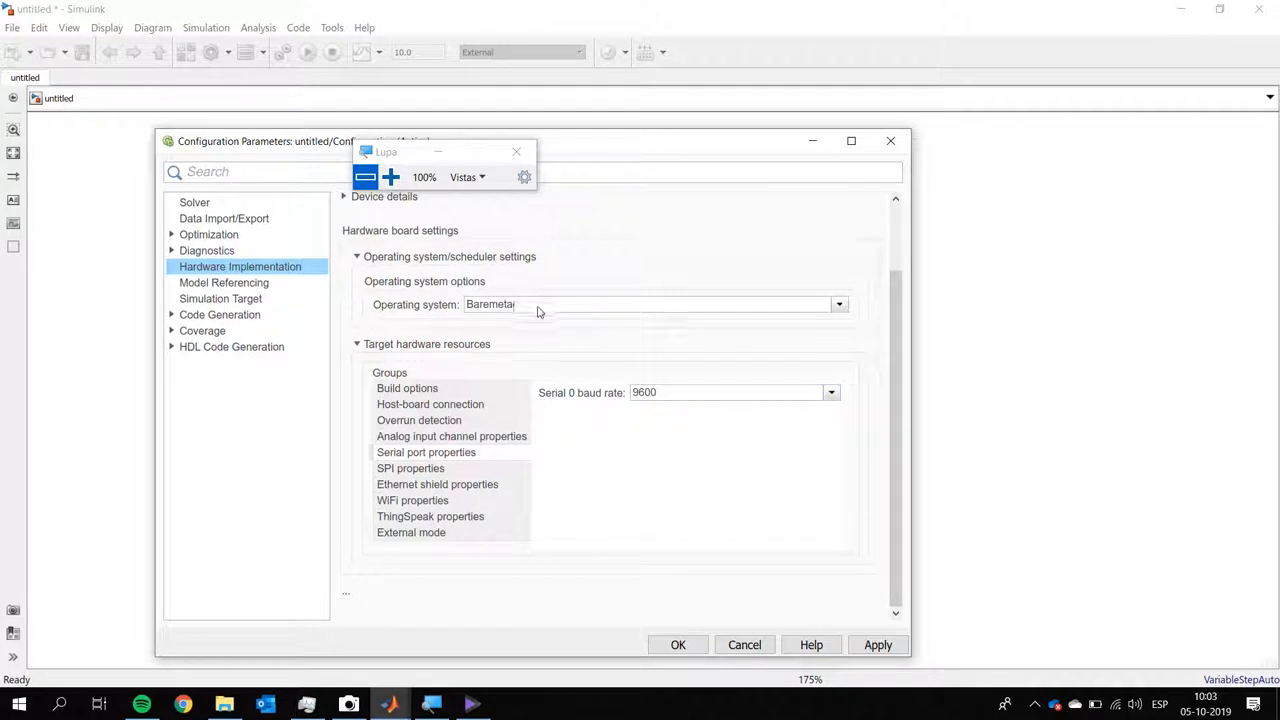
key(alt+Down)
key(Down)
key(Down)
key(Down)
key(Down)
key(Down)
key(Down)
key(Down)
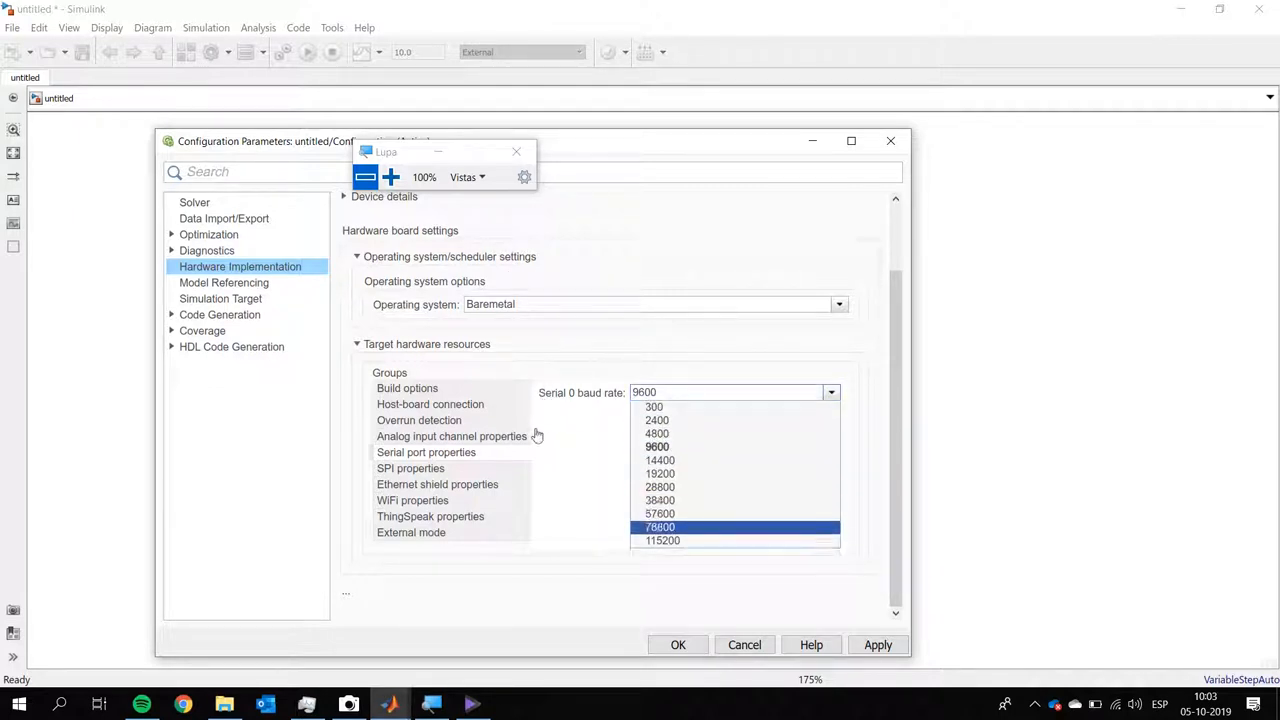
key(Return)
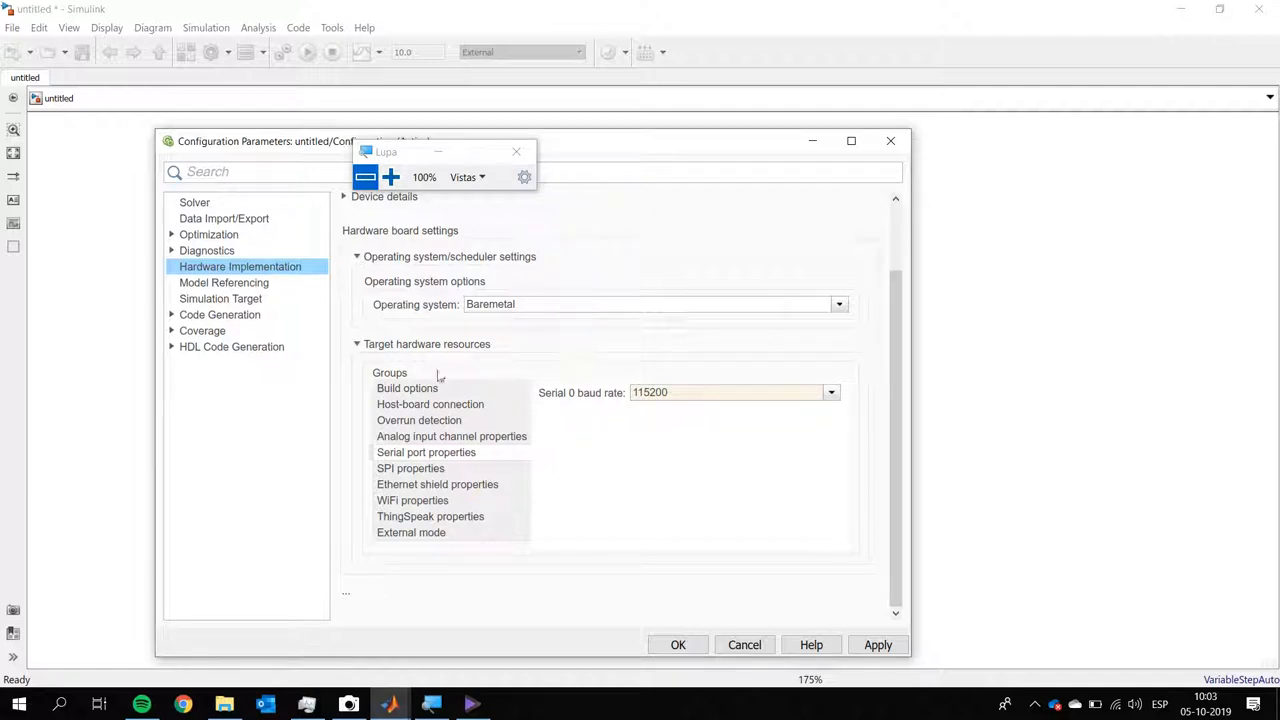
Review the SPI, Ethernet shield, WiFi and ThingSpeak property groups of the target hardware resources
key(Down)
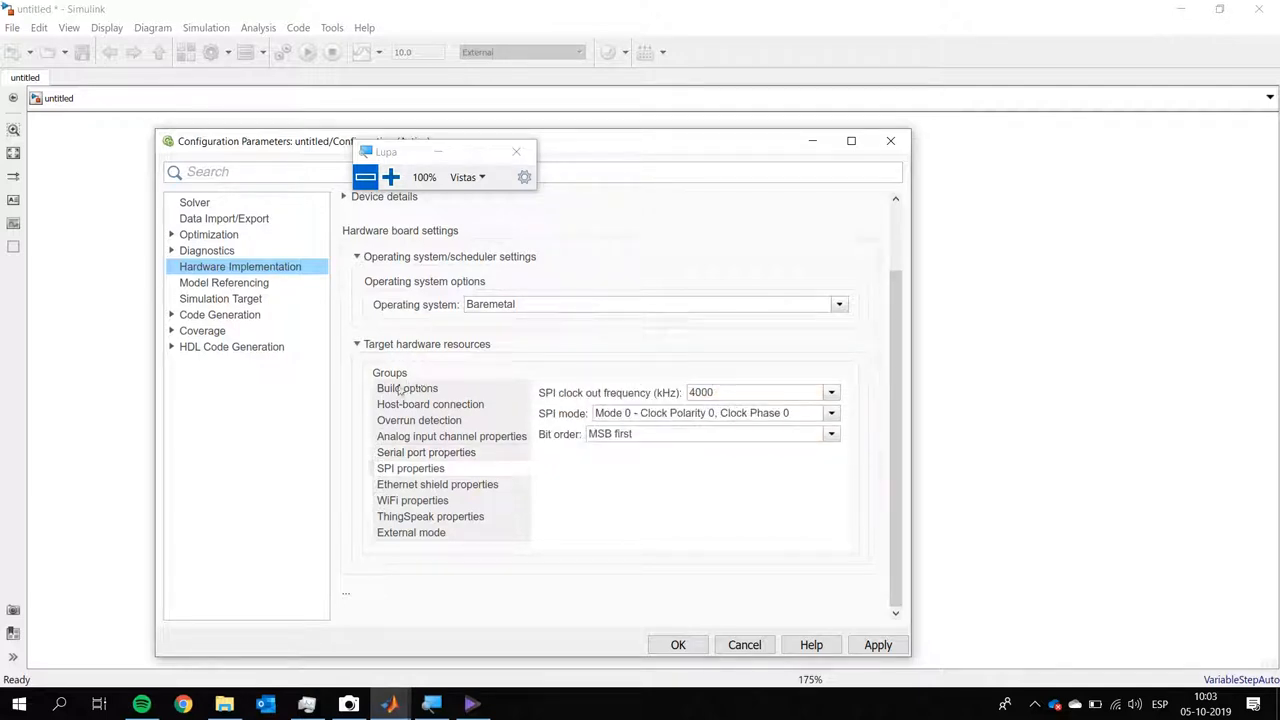
key(Down)
key(Down)
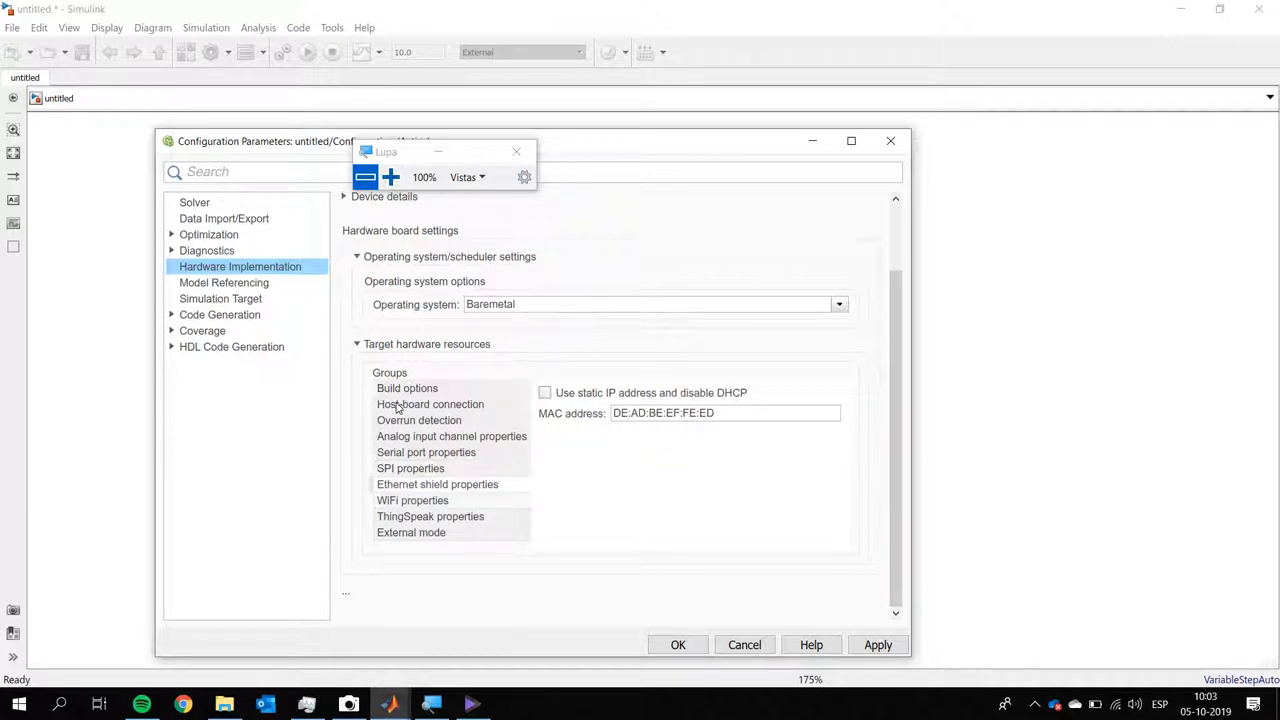
key(Down)
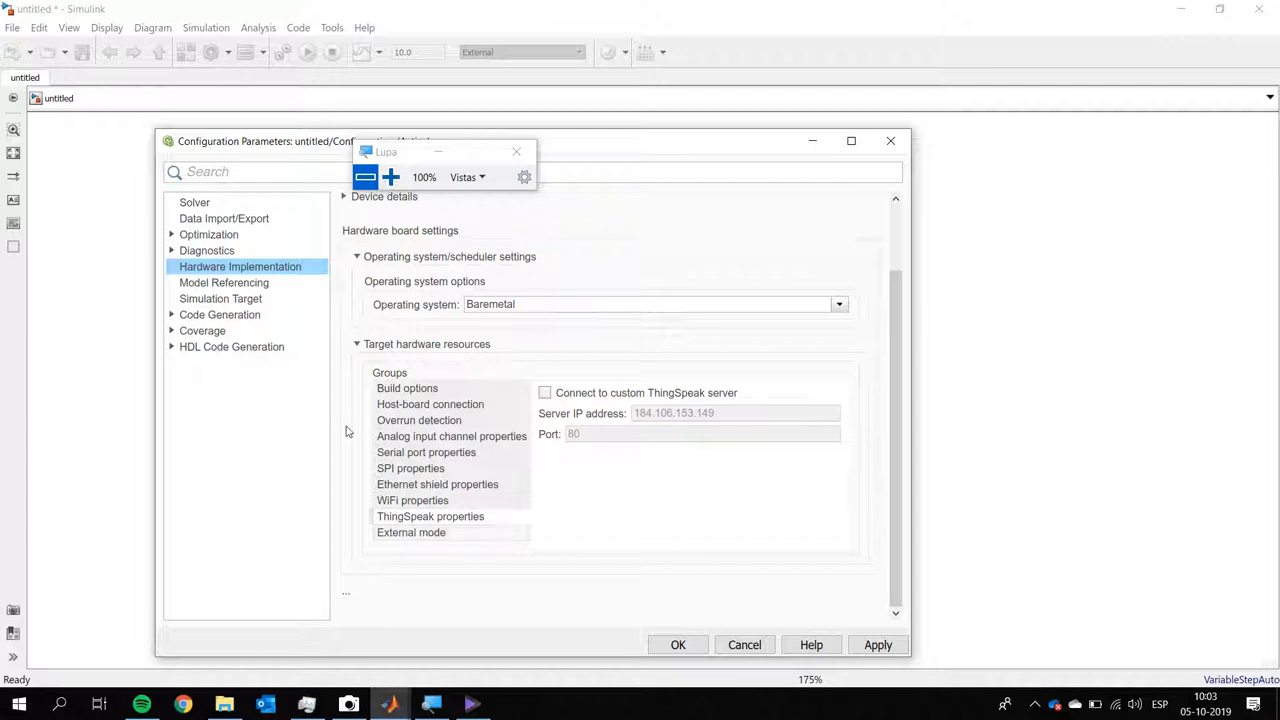
Go through the External mode communication interfaces, choose Serial, and accept the model's configuration parameters
key(Down)
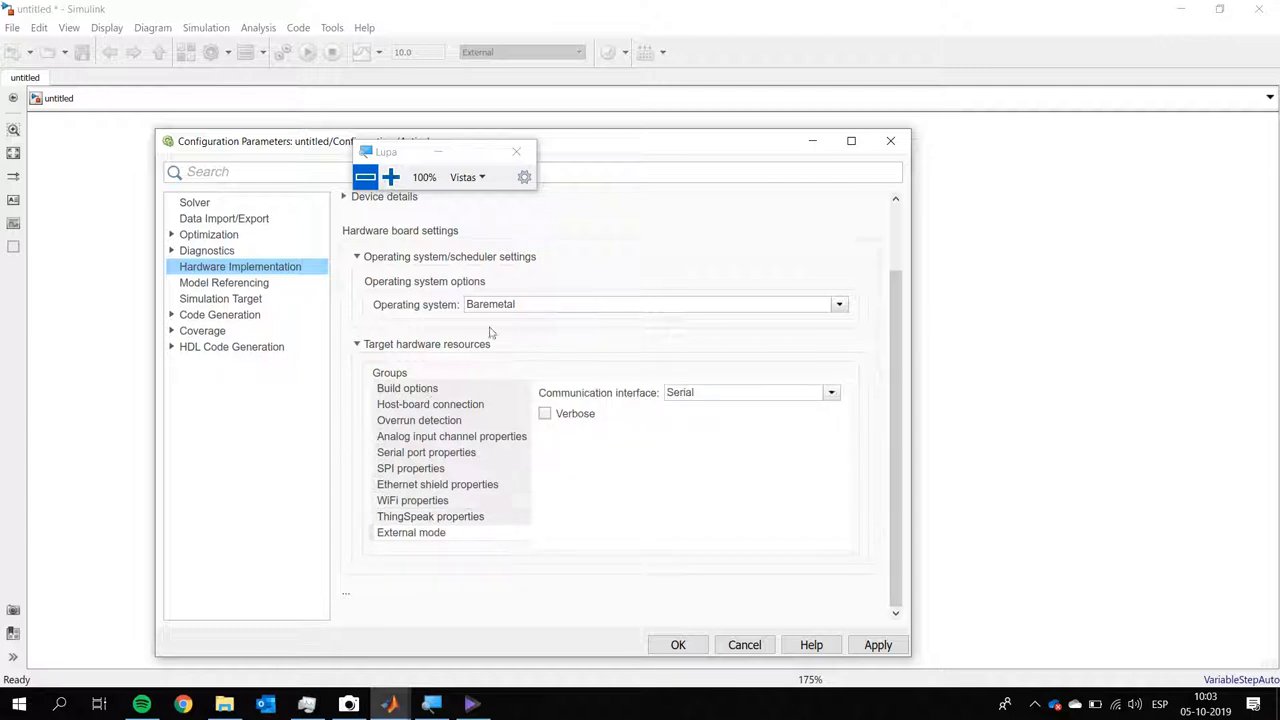
key(alt+Down)
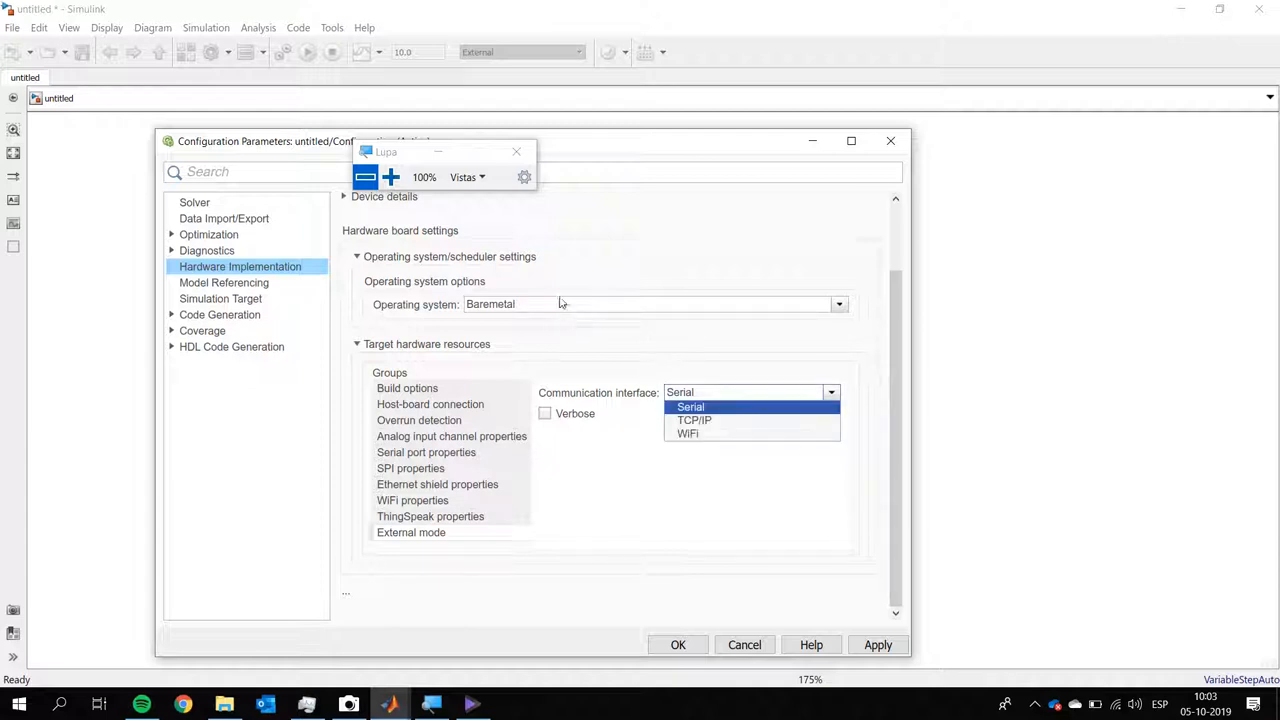
key(Escape)
key(alt+Down)
key(Down)
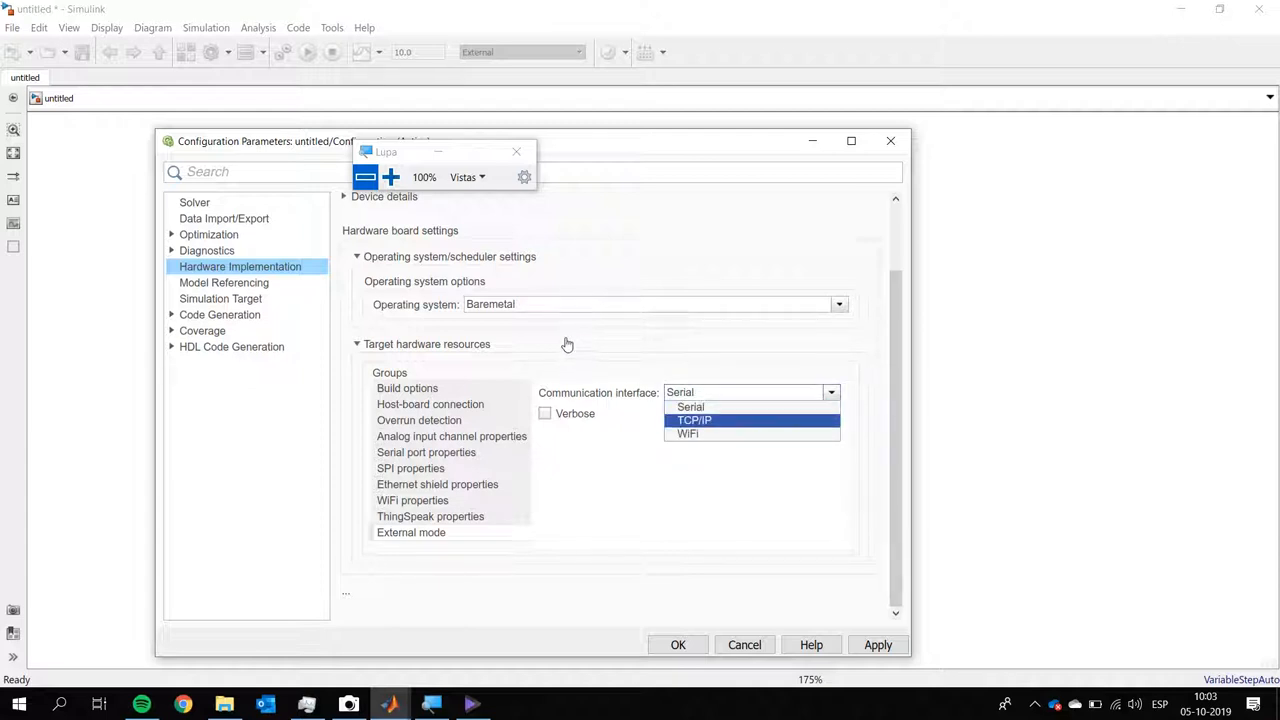
key(Down)
key(Up)
key(Up)
key(Return)
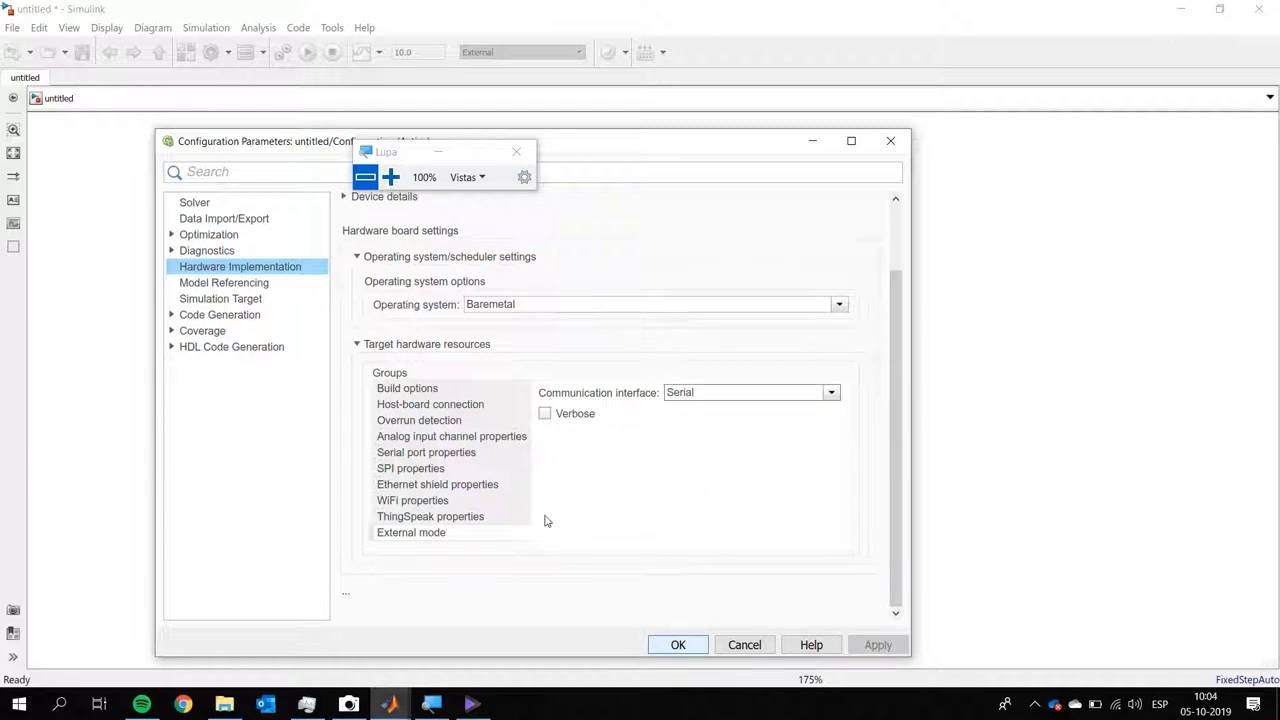
key(Return)
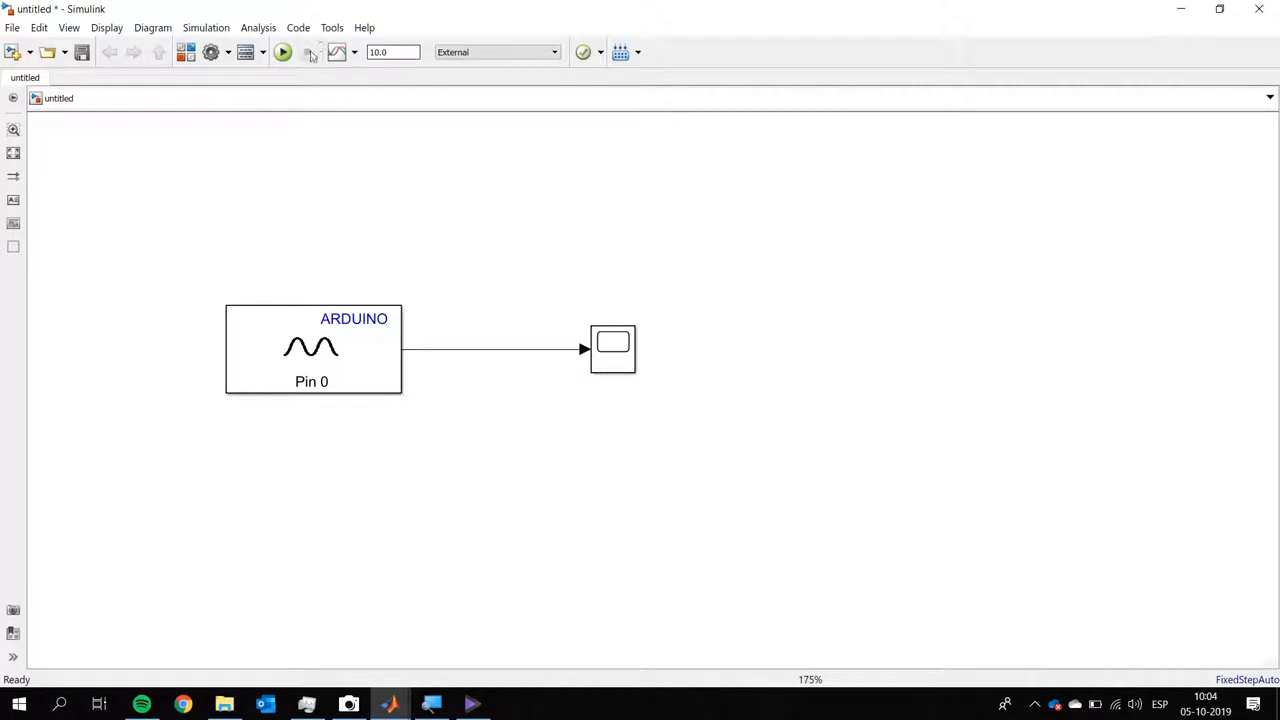
Set the simulation stop time to inf and run the model on the Arduino board
double_click(380, 52)
key(BackSpace)
text(inf)
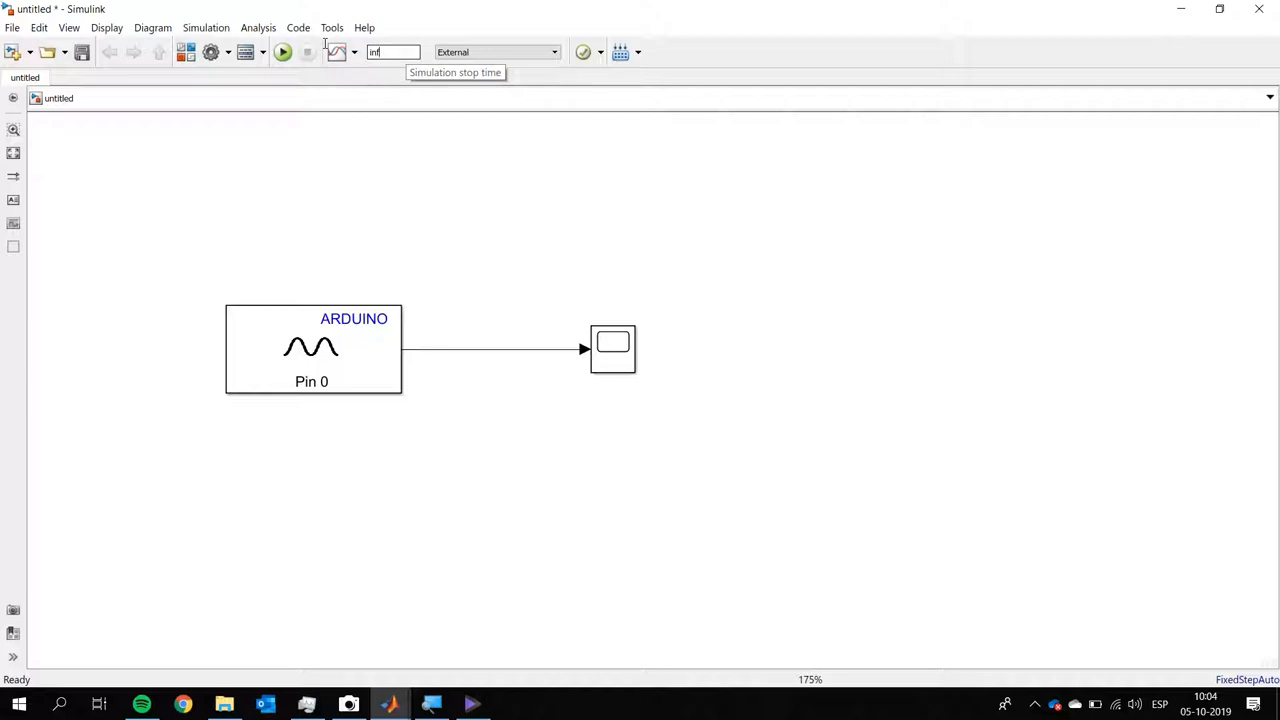
click(245, 52)
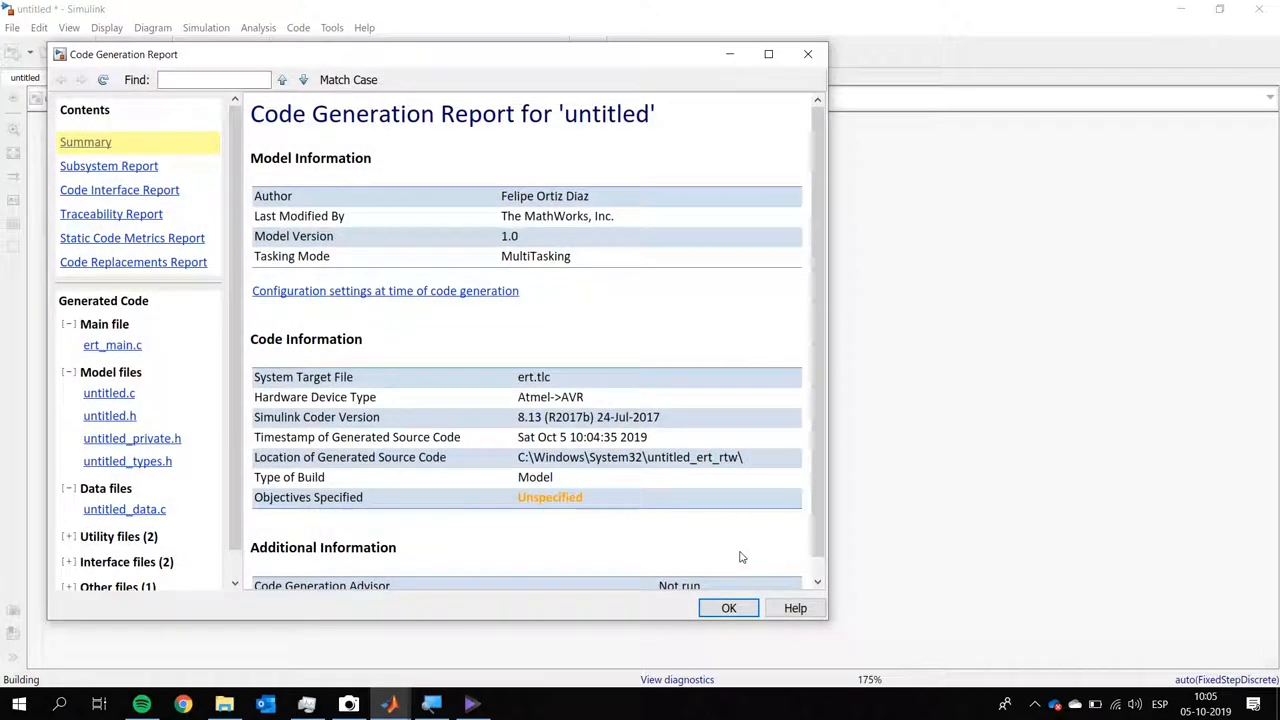
Close the Code Generation Report and examine the folder path in the Diagnostic Viewer's build error
click(462, 276)
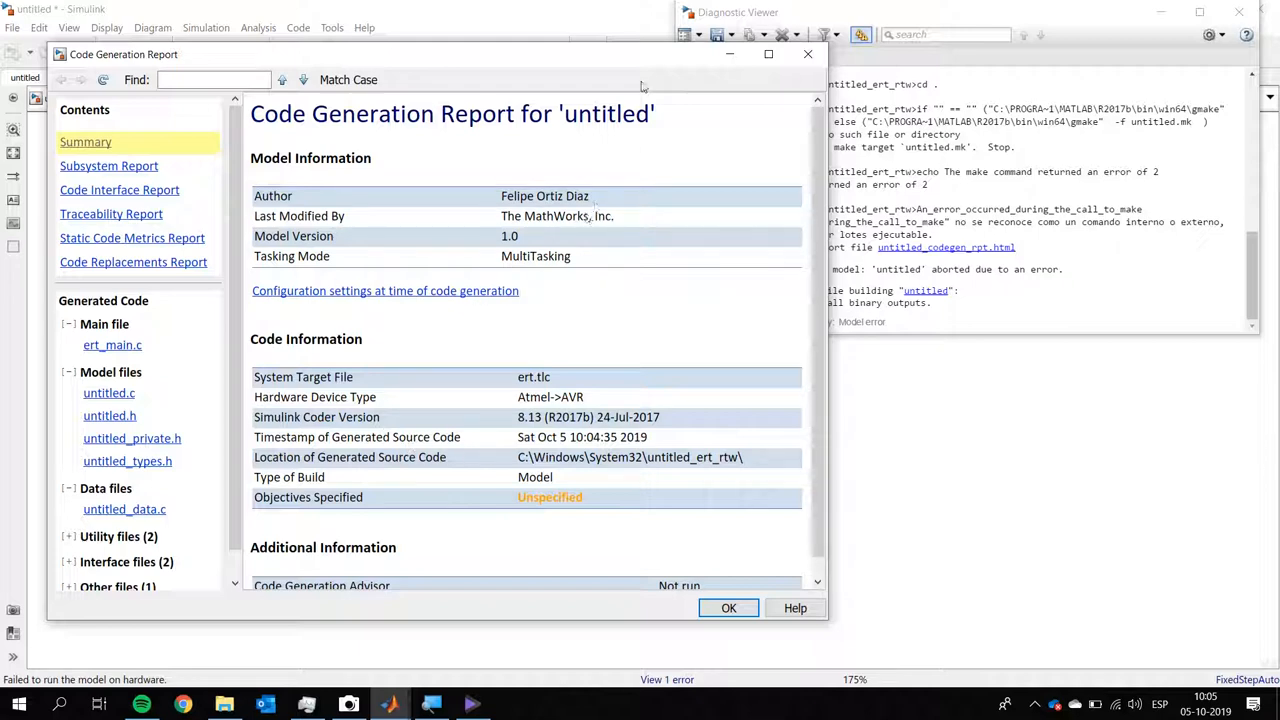
click(808, 54)
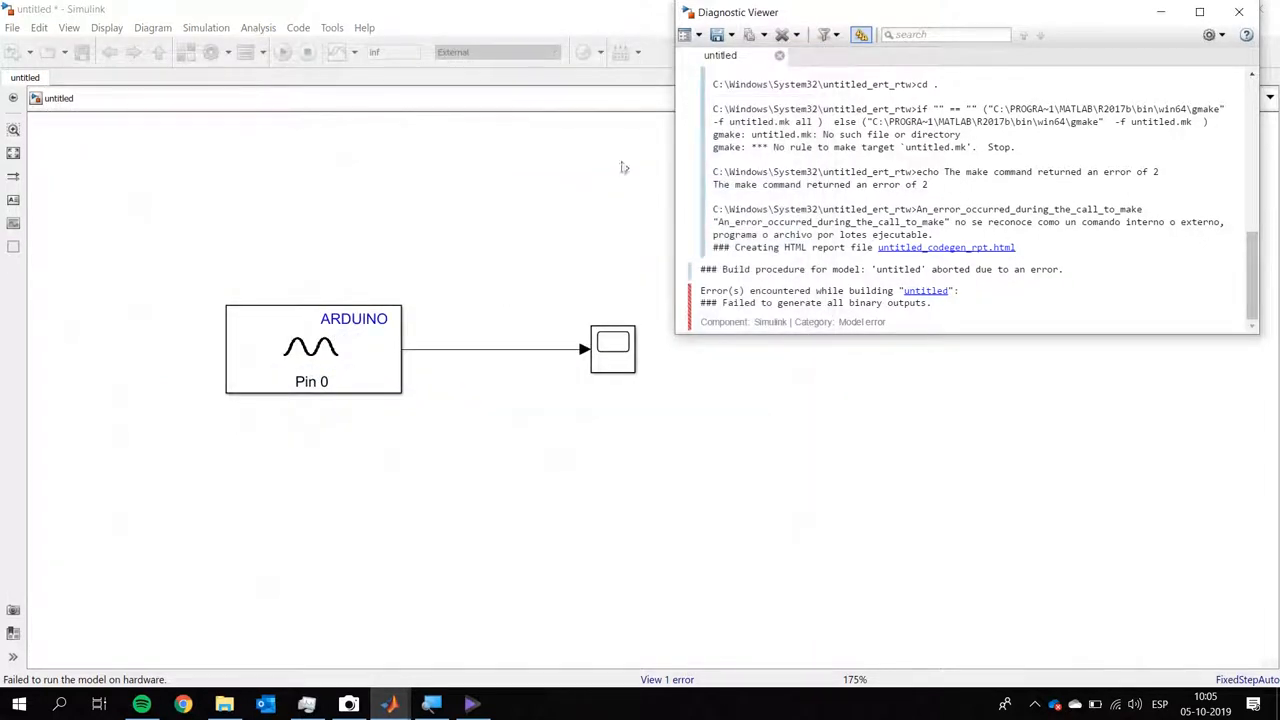
drag(573, 170, 660, 176)
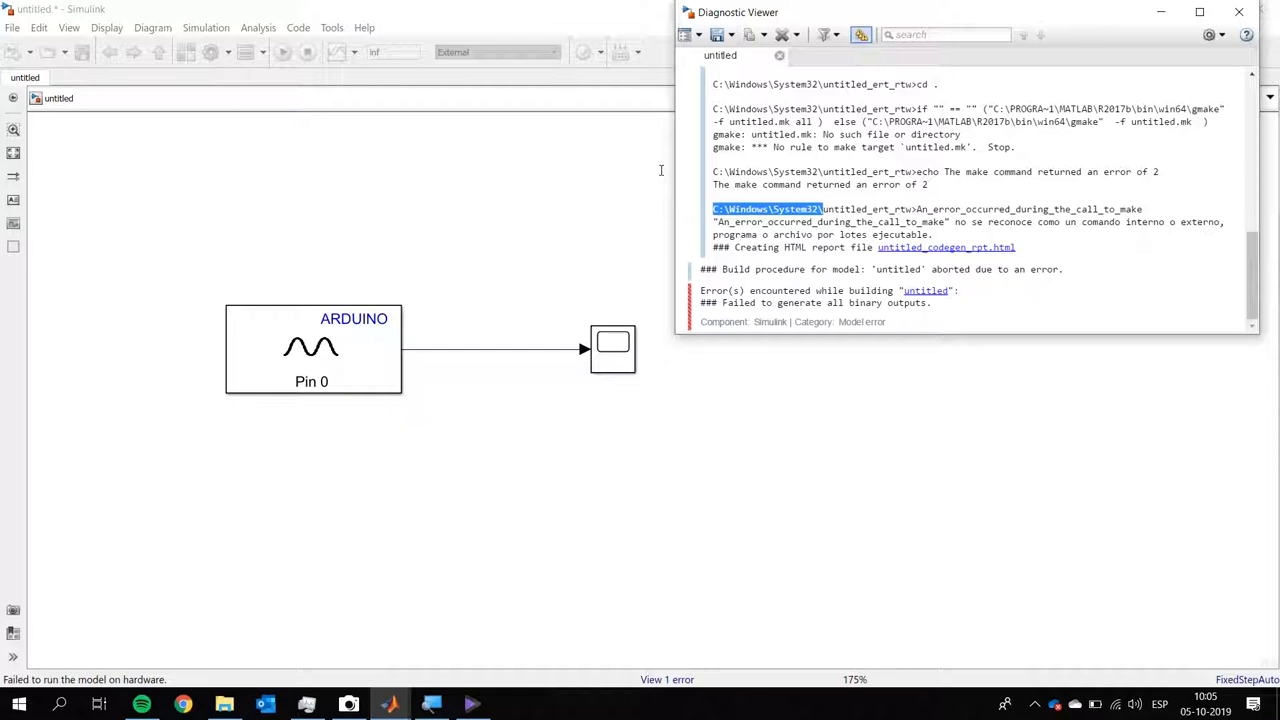
Switch to the main MATLAB window, widen the Current Folder browser and change the current folder to C:\MATLAB
click(390, 704)
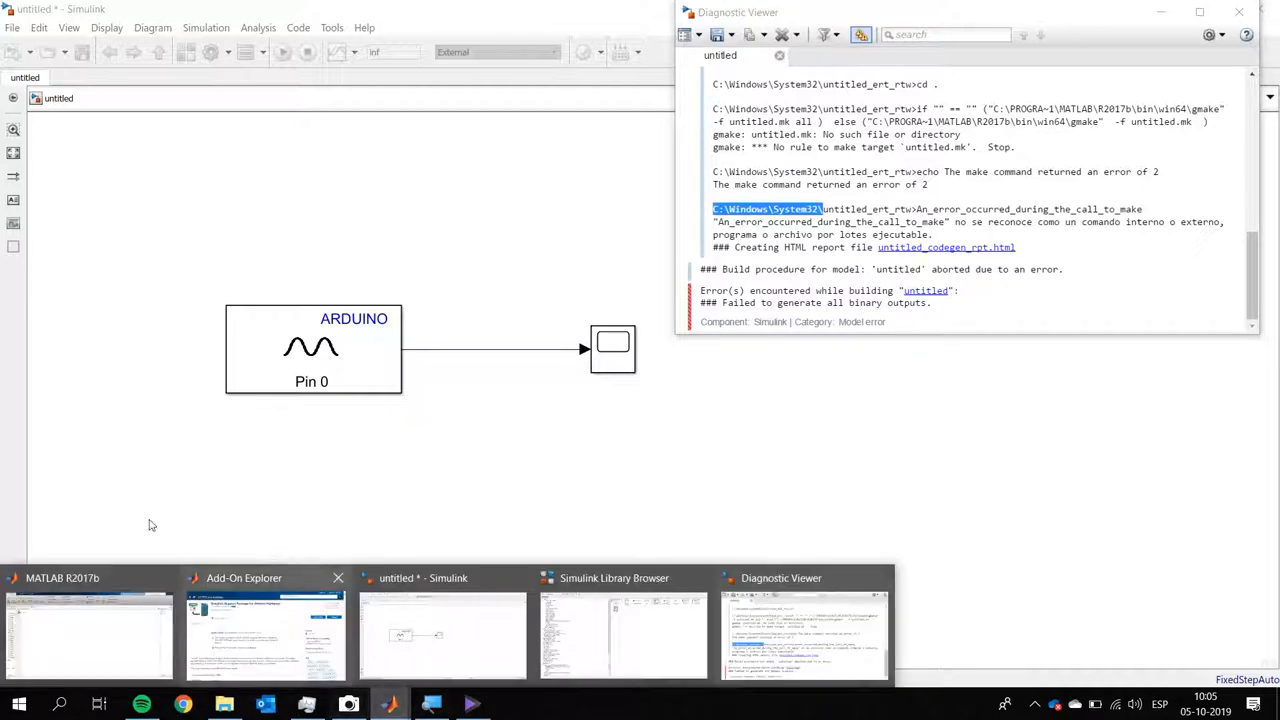
click(140, 630)
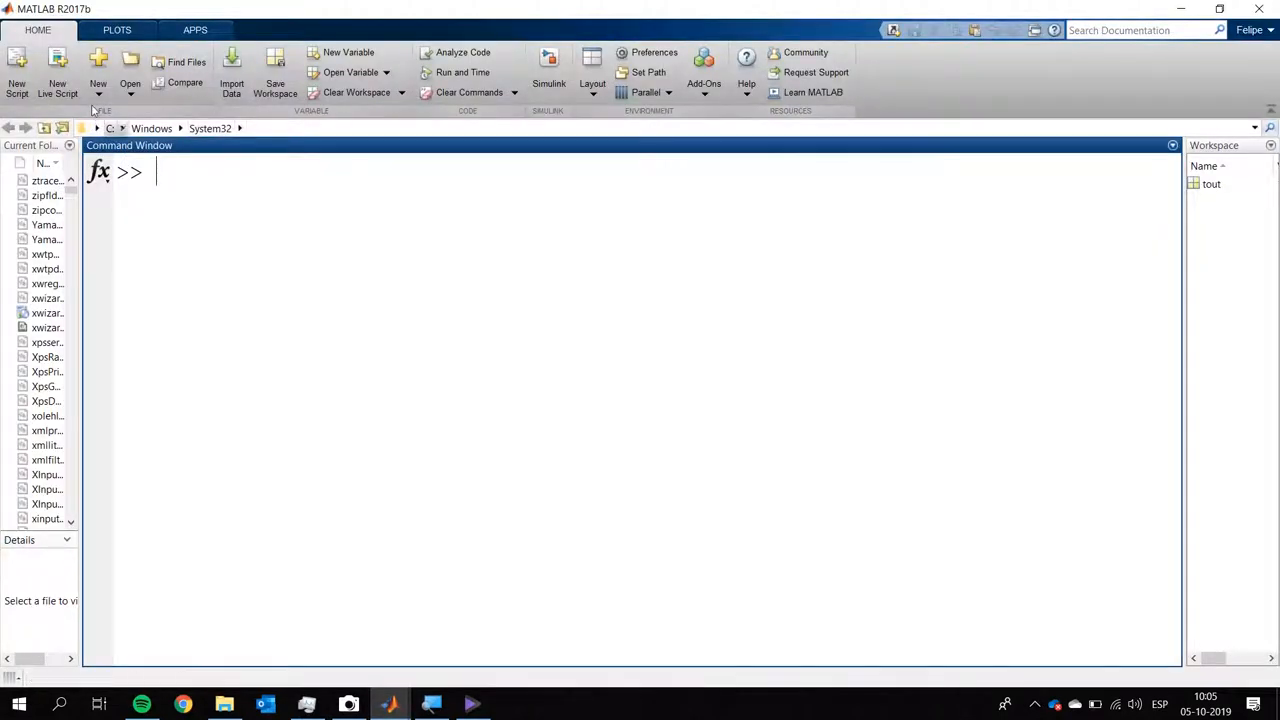
click(110, 128)
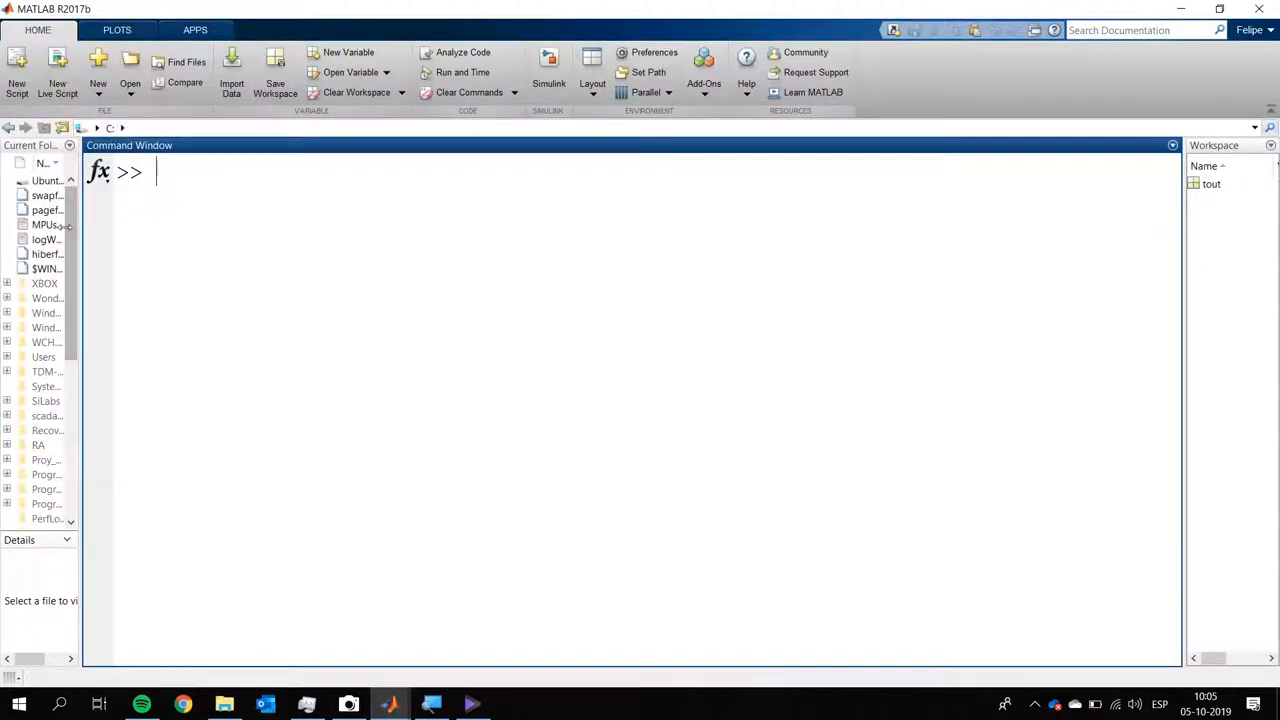
drag(68, 226, 160, 248)
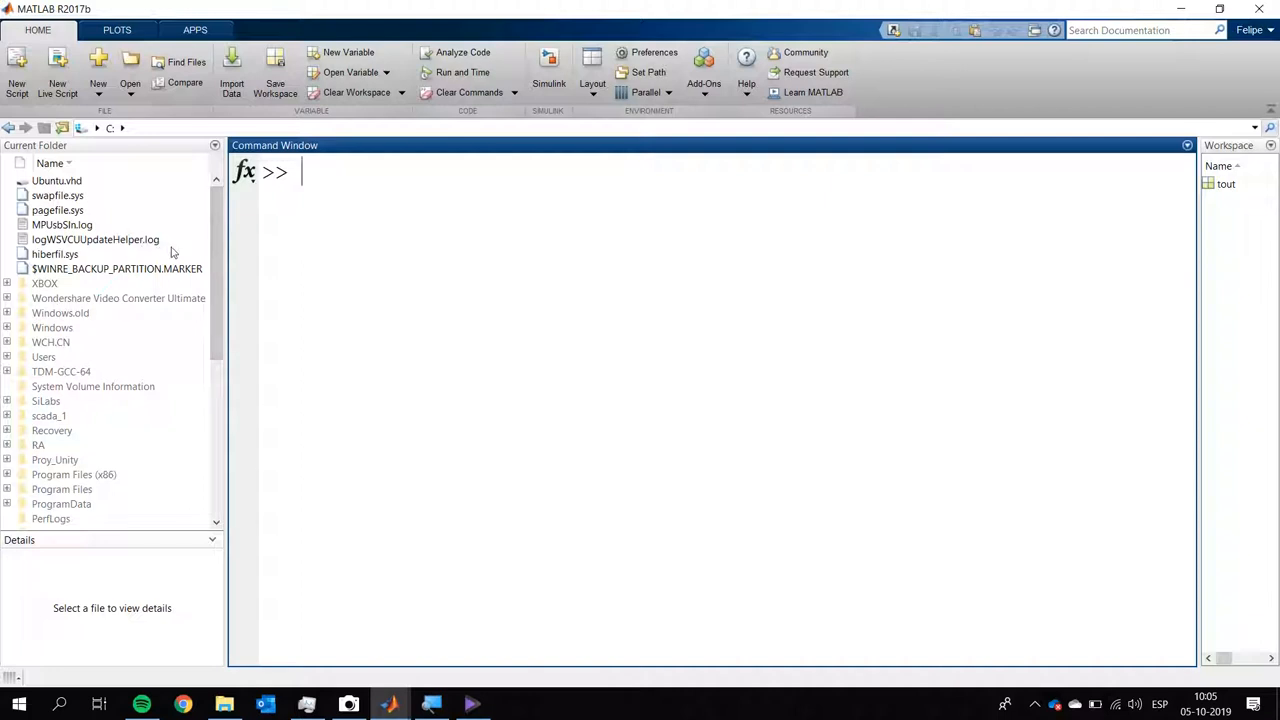
scroll(172, 252, down, 7)
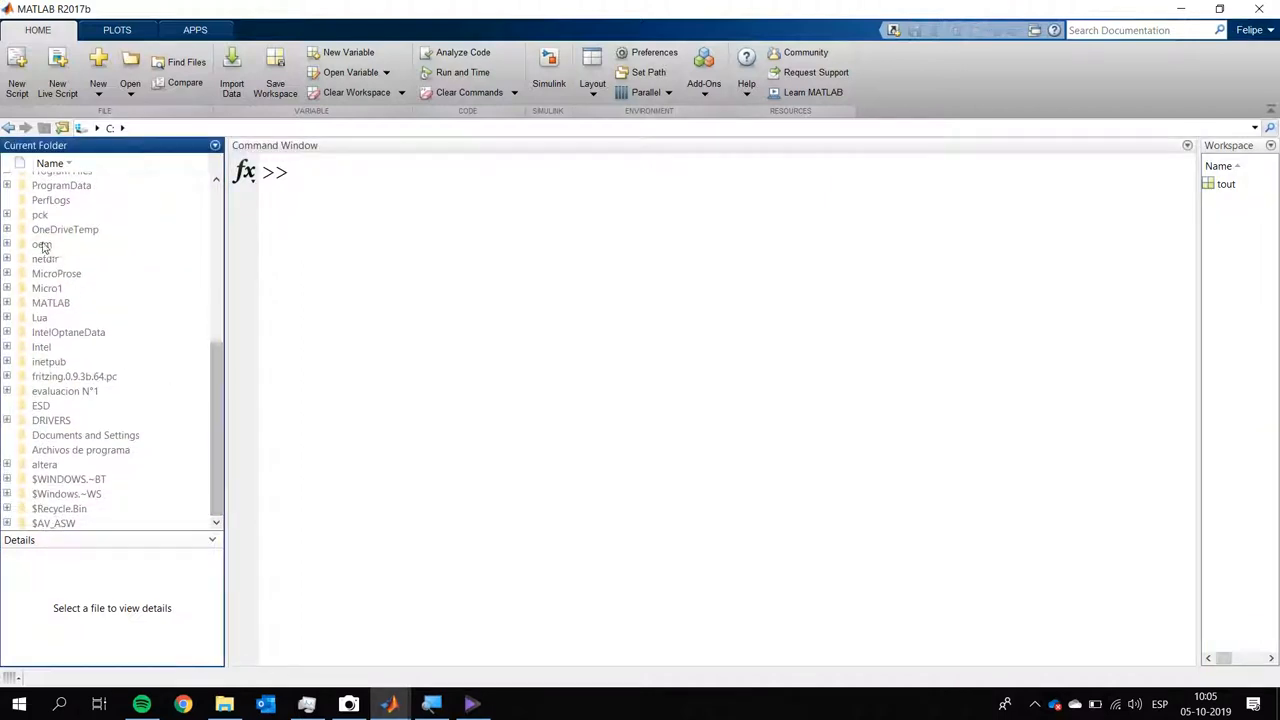
double_click(50, 302)
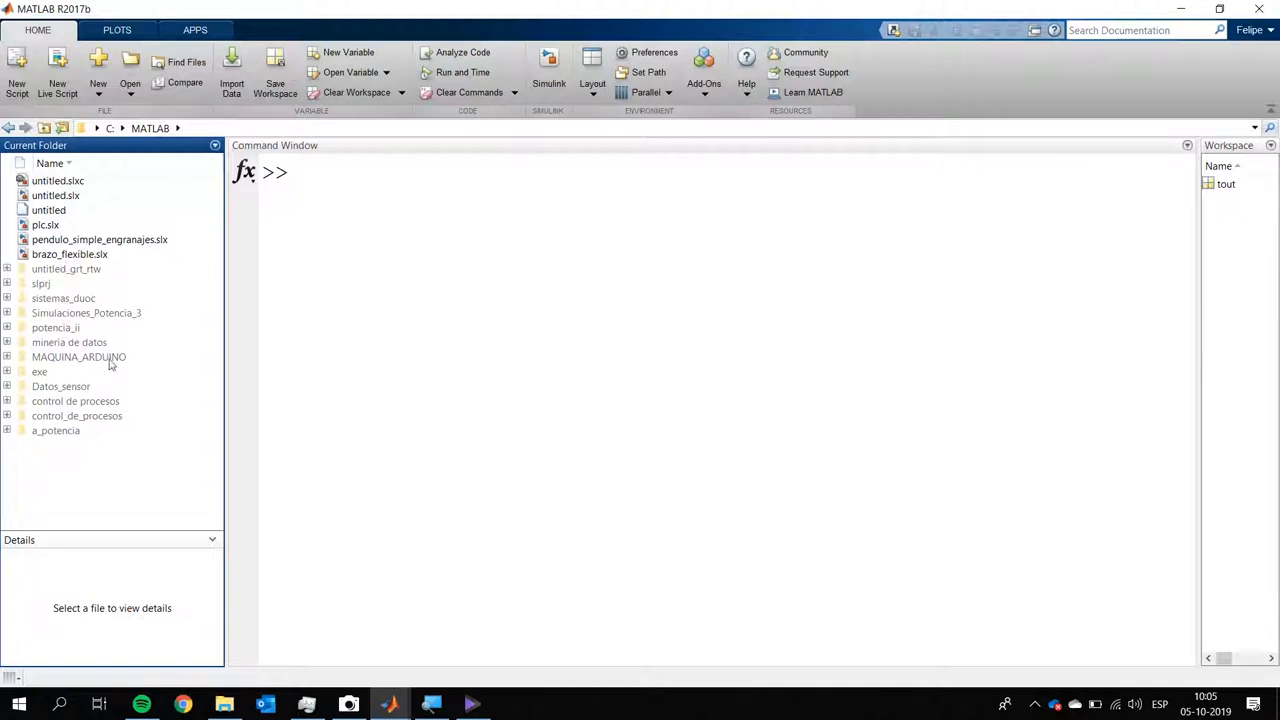
Create a new folder named lab_control inside C:\MATLAB and make it the current folder
right_click(137, 399)
click(183, 435)
key(BackSpace)
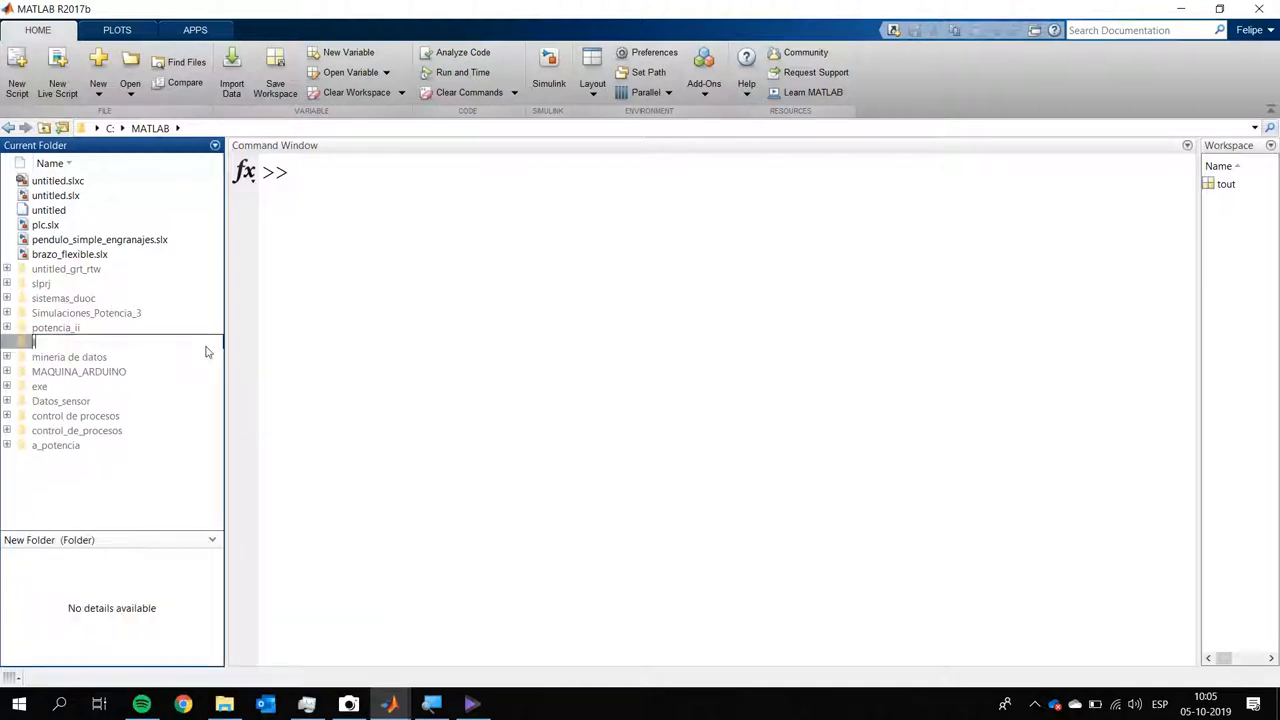
key(Return)
key(Return)
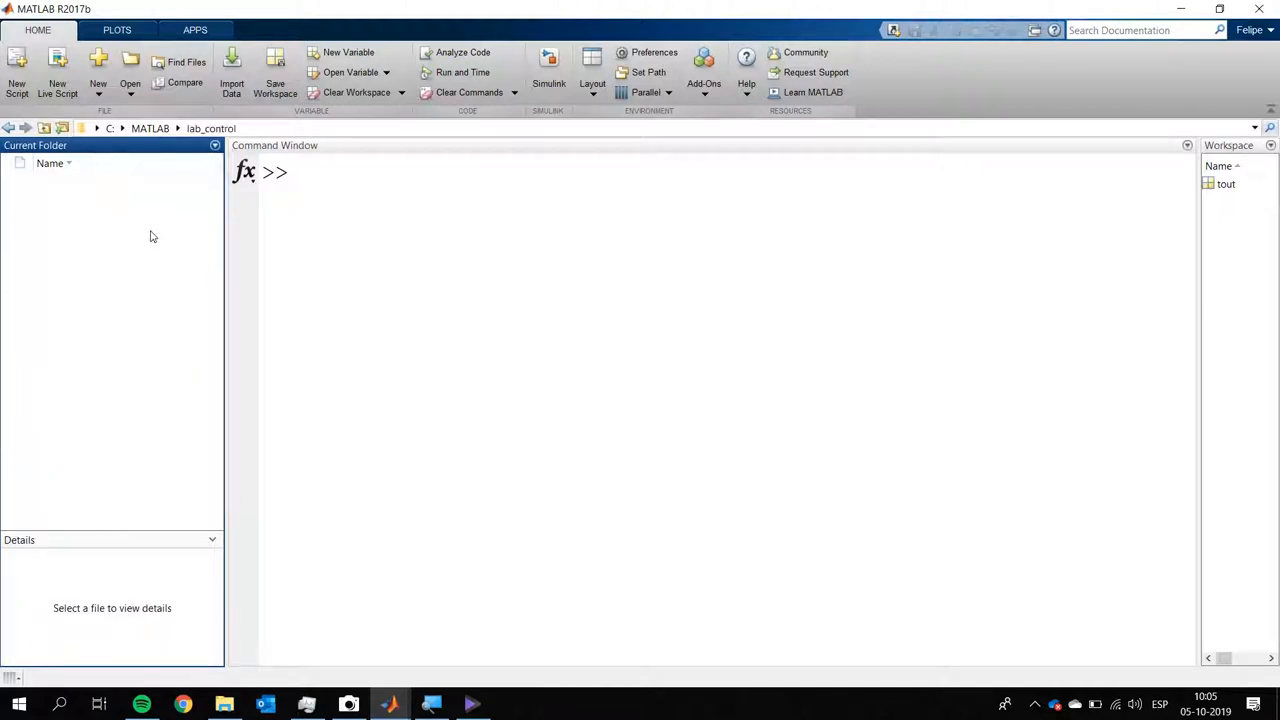
Return to the Simulink model, run it again on the Arduino board and close the Code Generation Report
click(1181, 8)
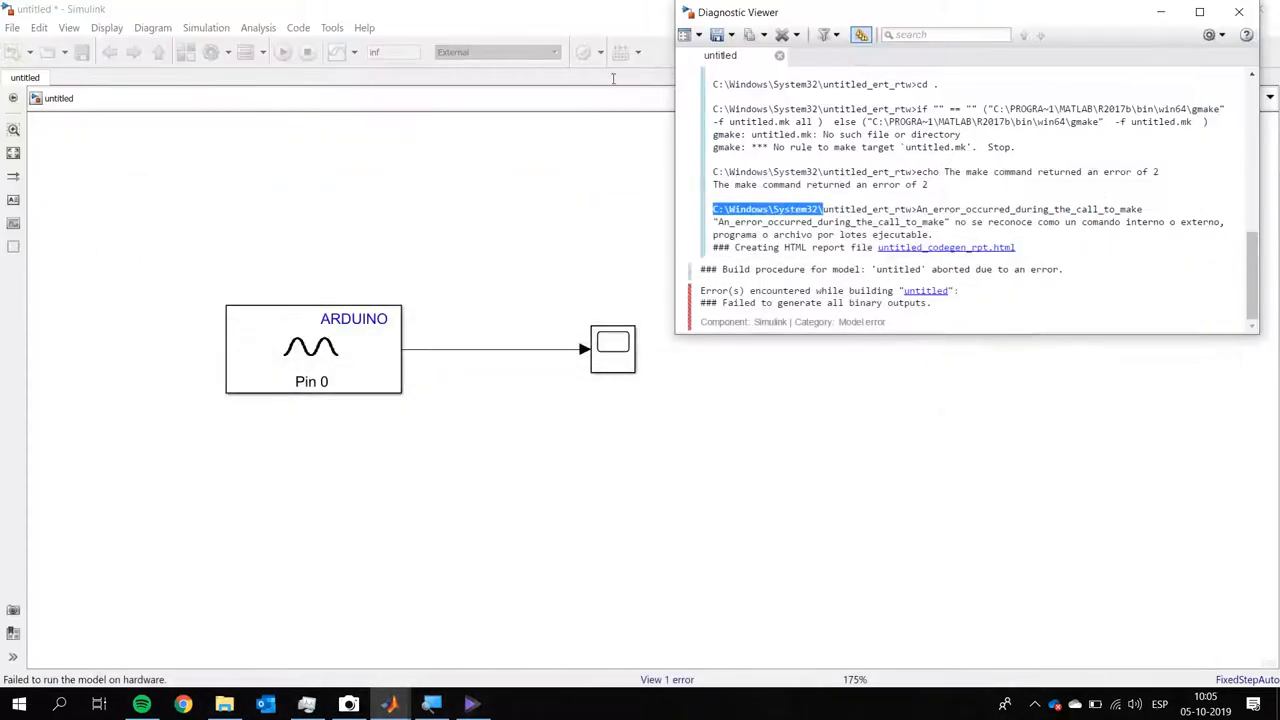
click(613, 78)
click(231, 51)
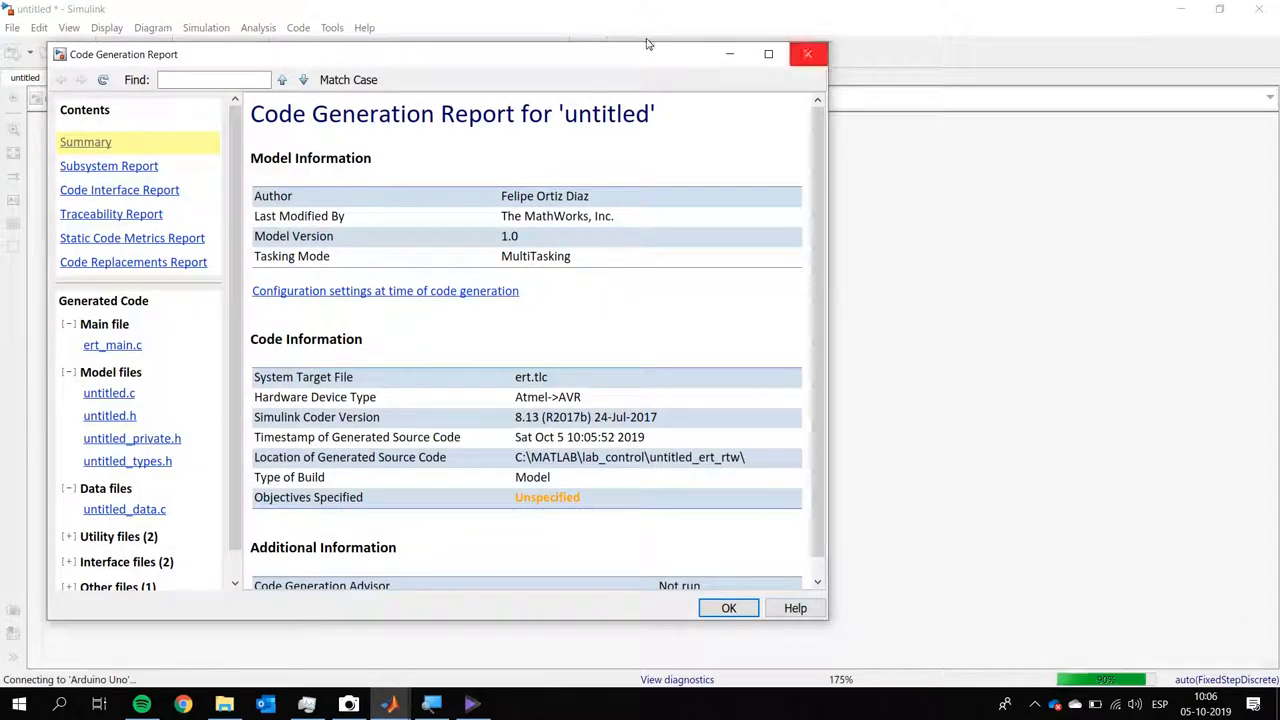
click(808, 54)
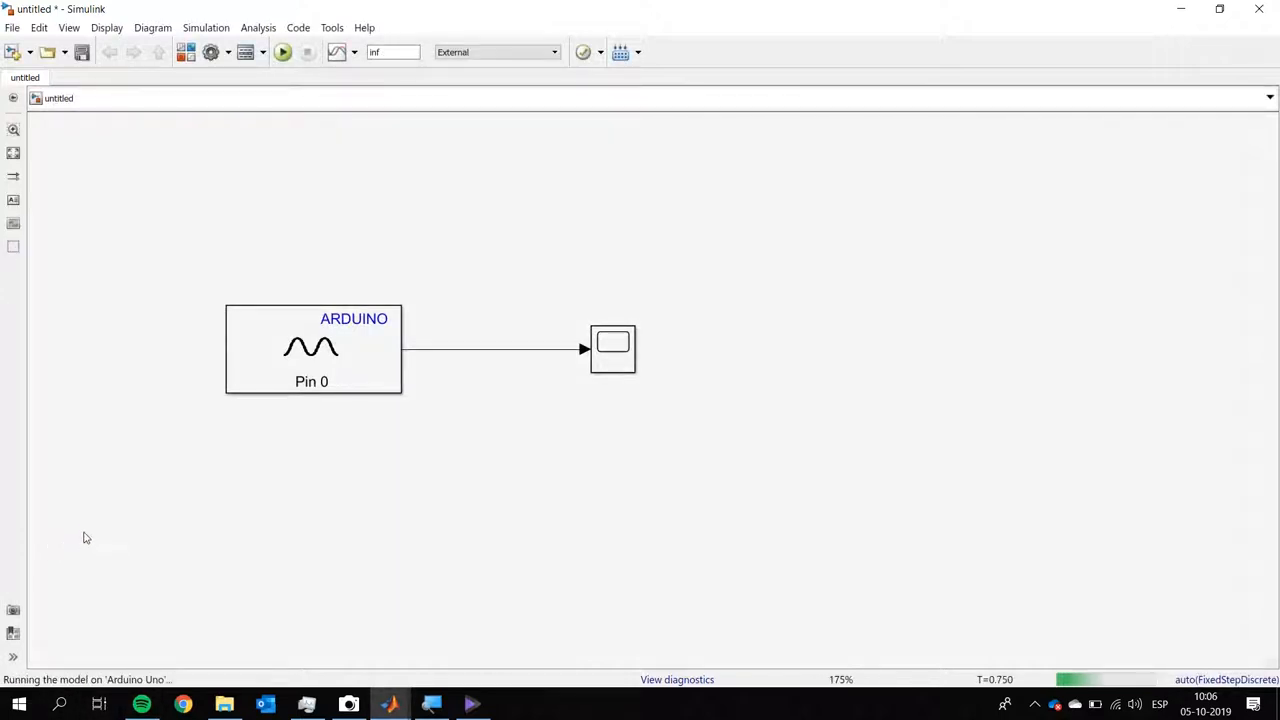
Place the Scope and the Camera app's view of the Arduino circuit side by side and watch the analog signal
key(alt+Tab)
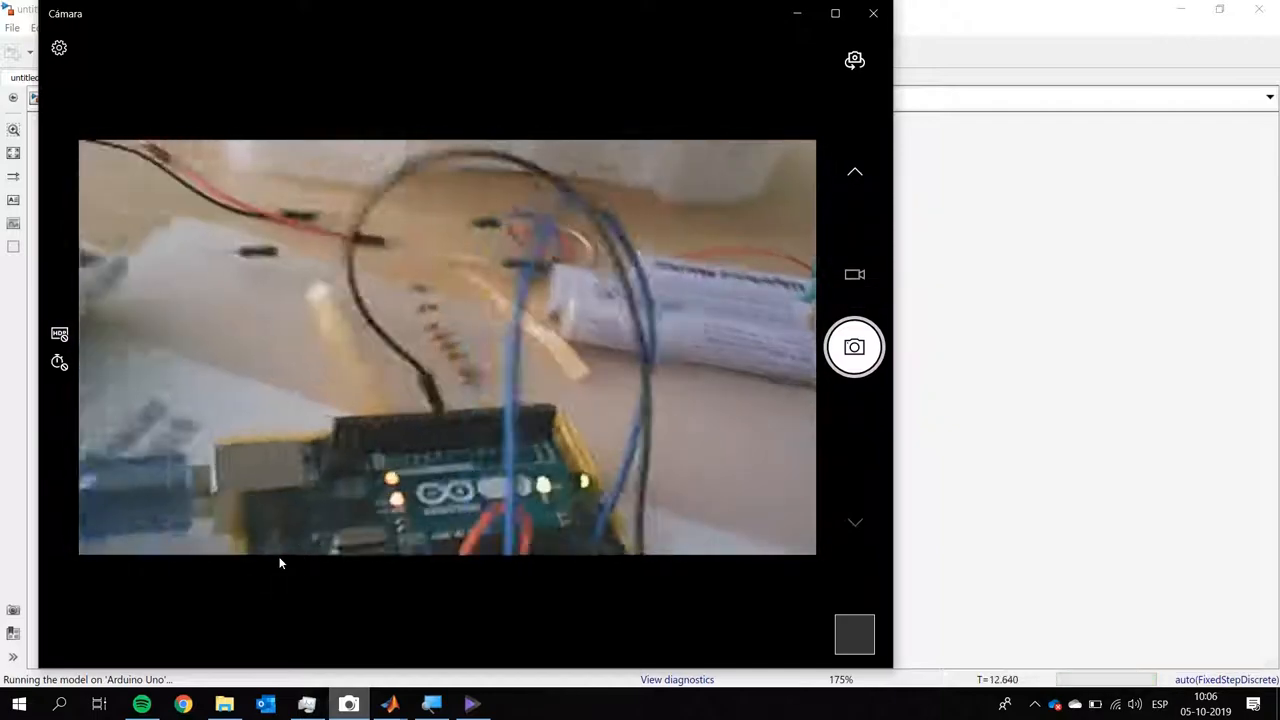
key(alt+Tab)
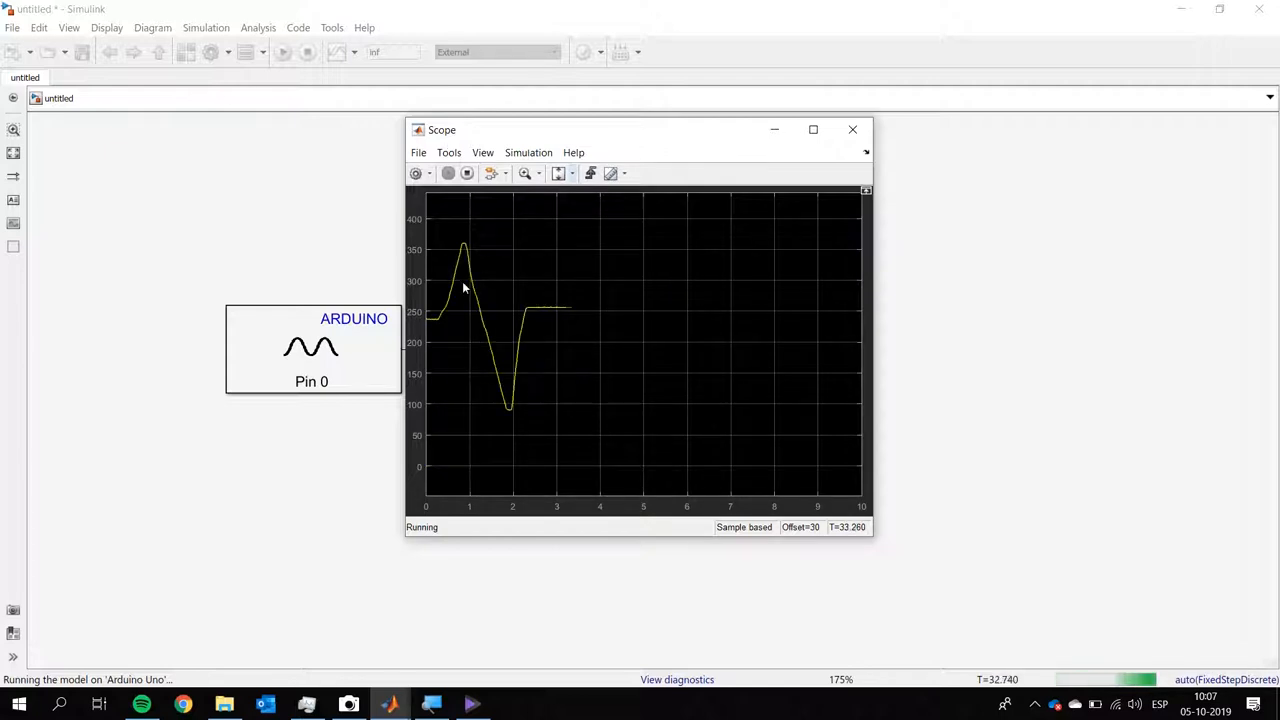
drag(480, 128, 2, 164)
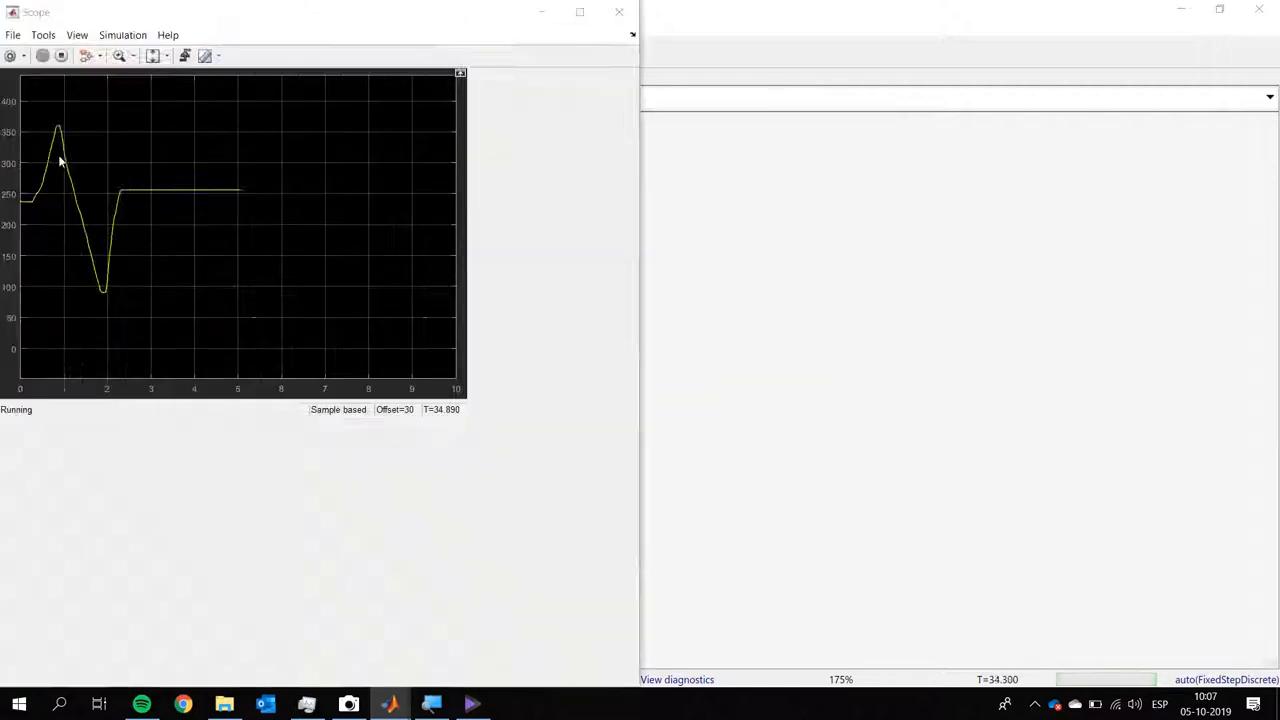
click(985, 135)
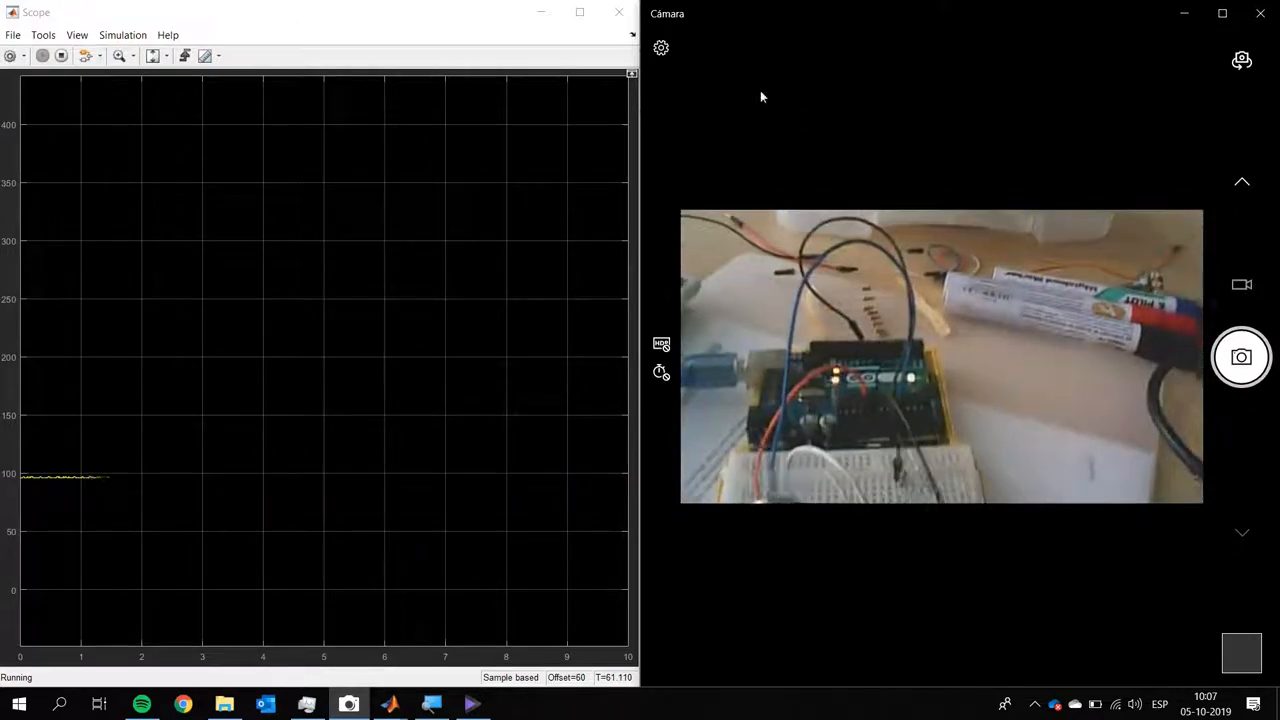
Stop the running simulation and close the camera view and the Scope window
key(alt+F4)
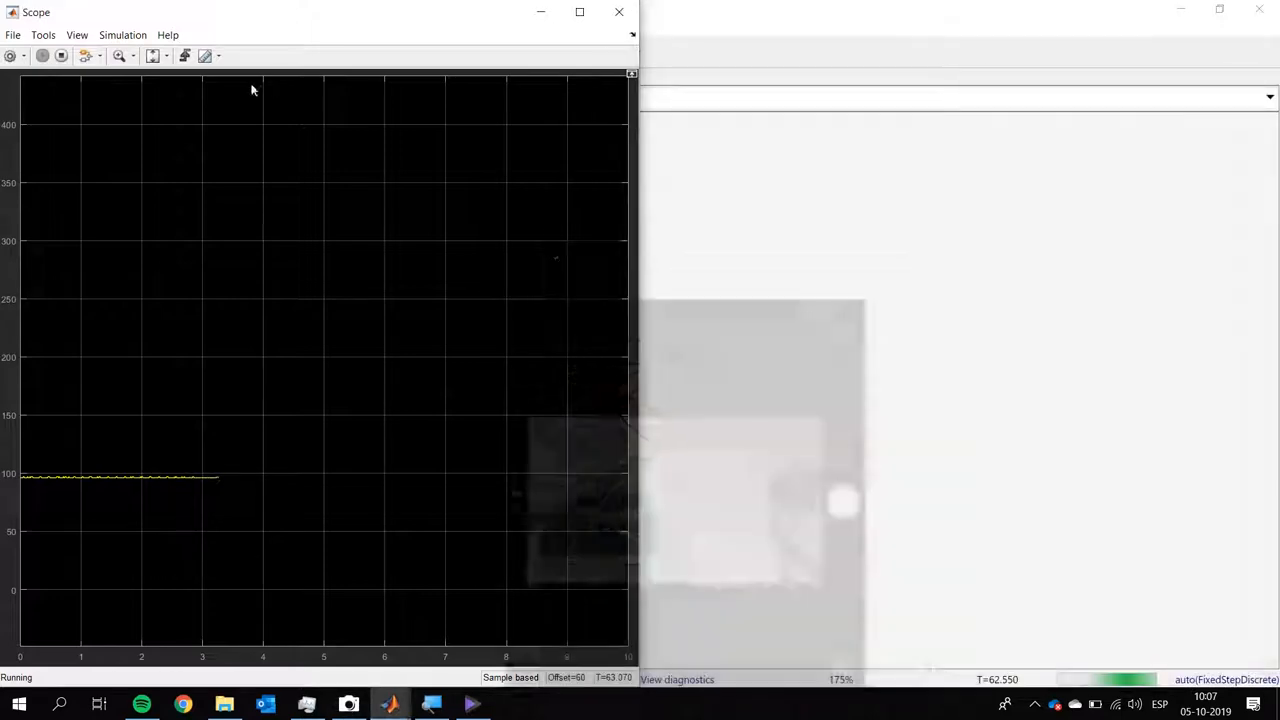
click(61, 55)
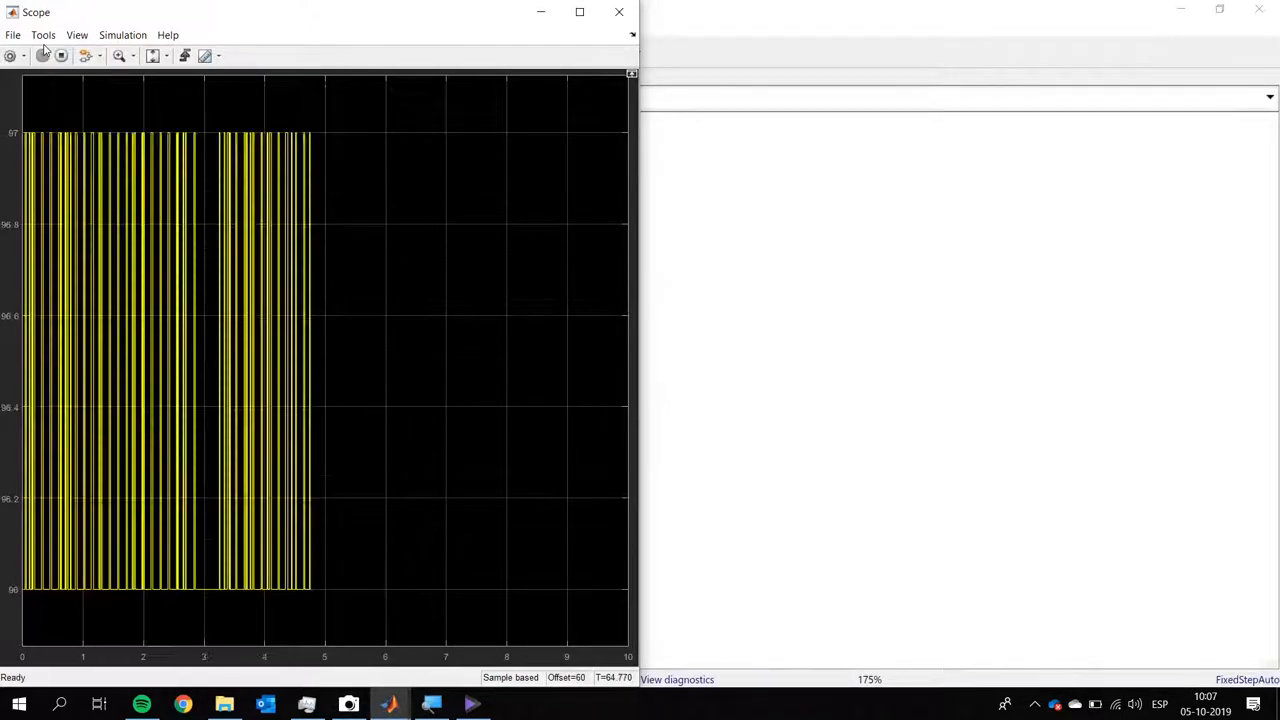
key(alt+F4)
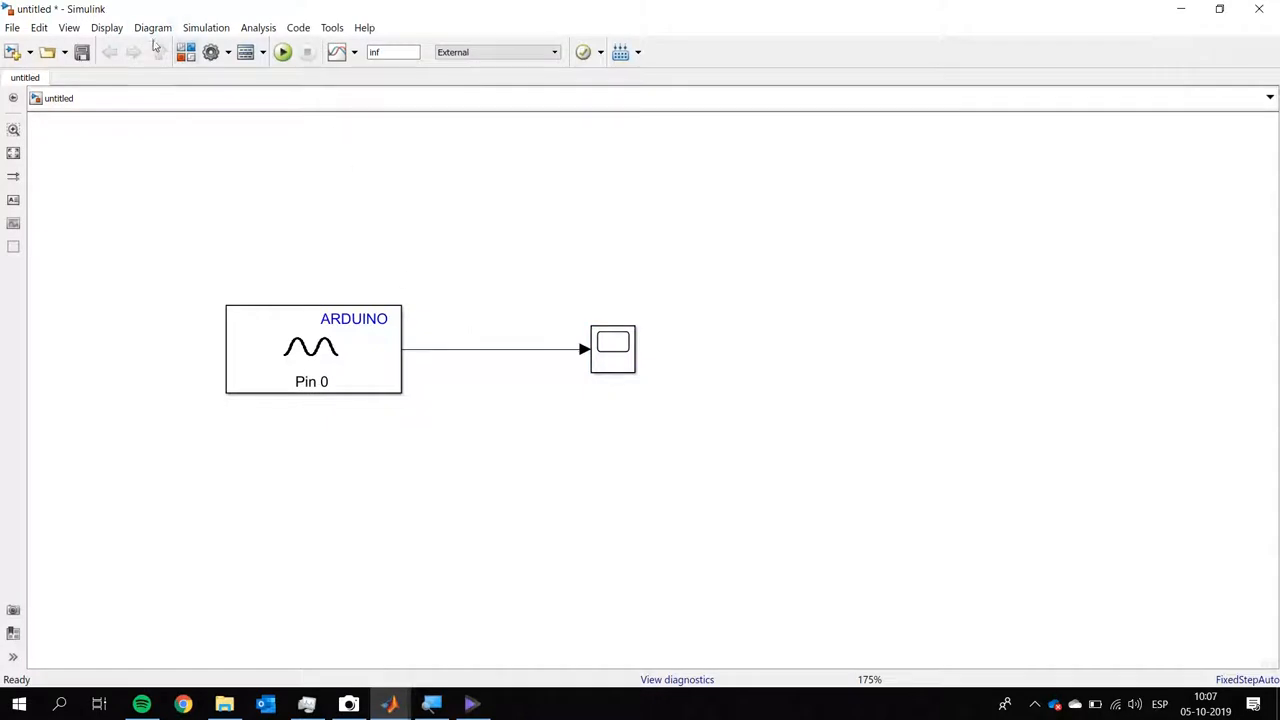
Browse the Continuous and Discrete block libraries and add a Difference block to the model above the Scope
click(186, 52)
click(120, 256)
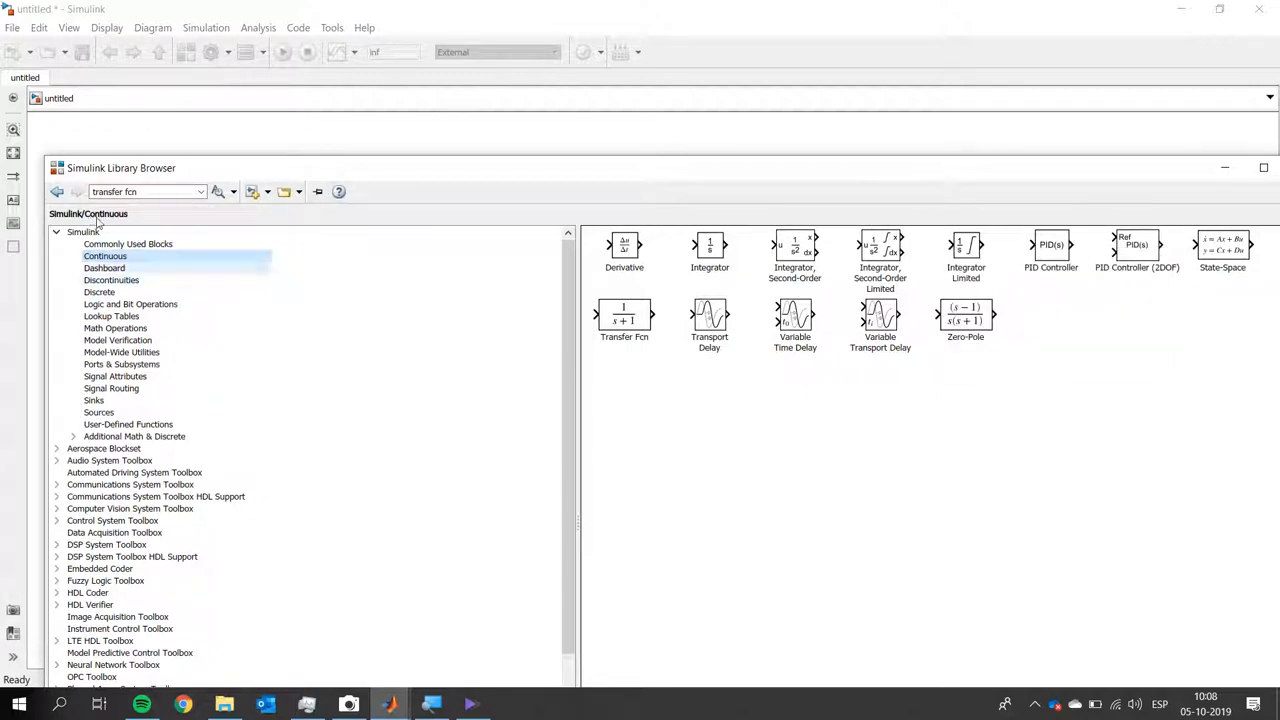
click(118, 292)
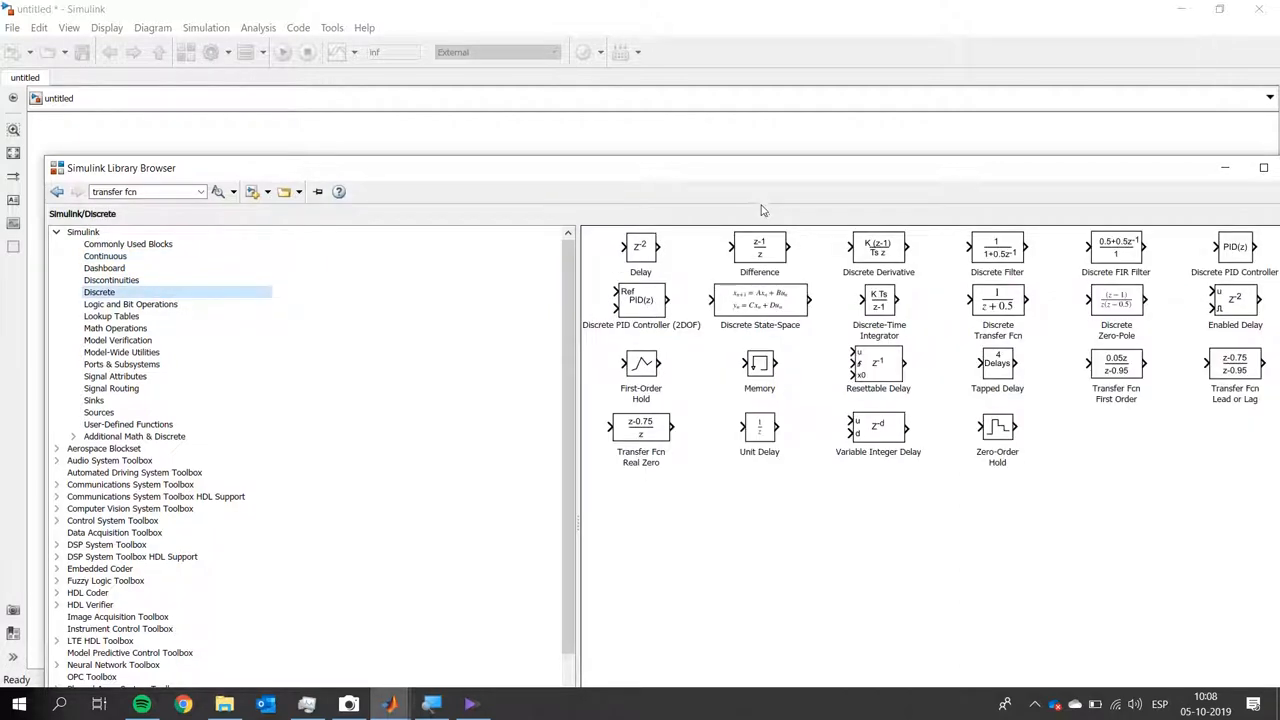
click(645, 253)
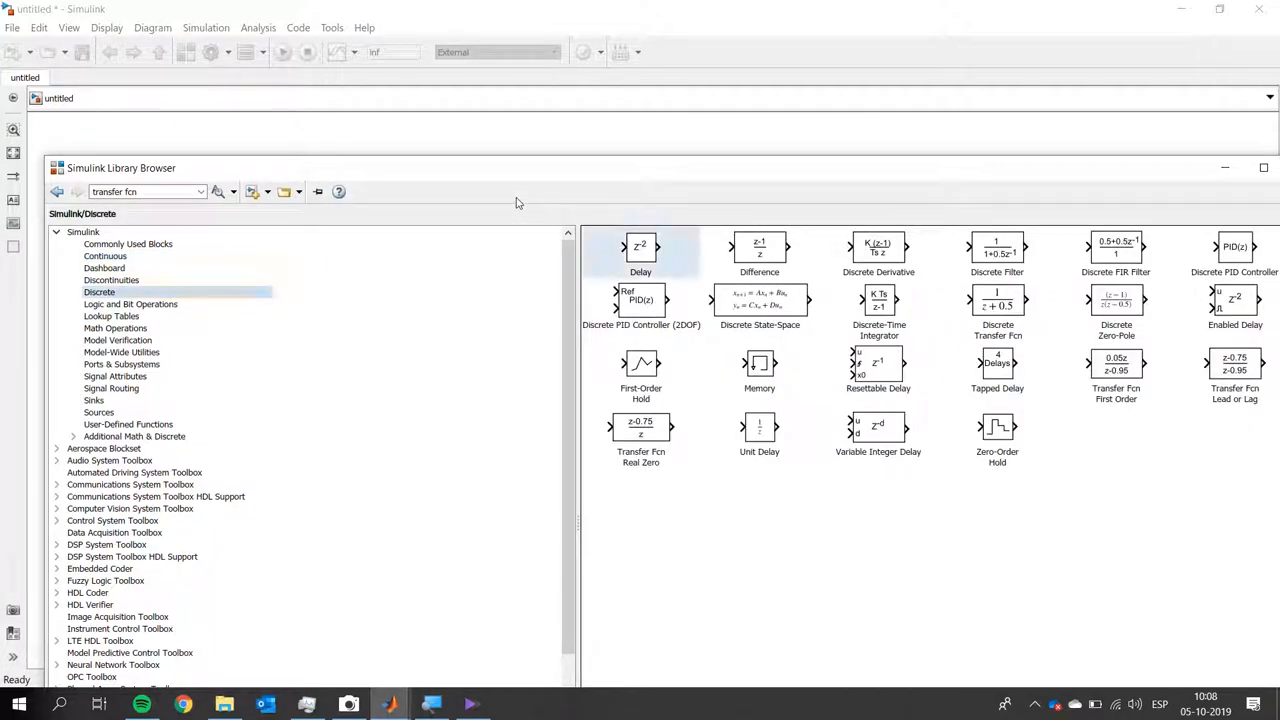
key(Right)
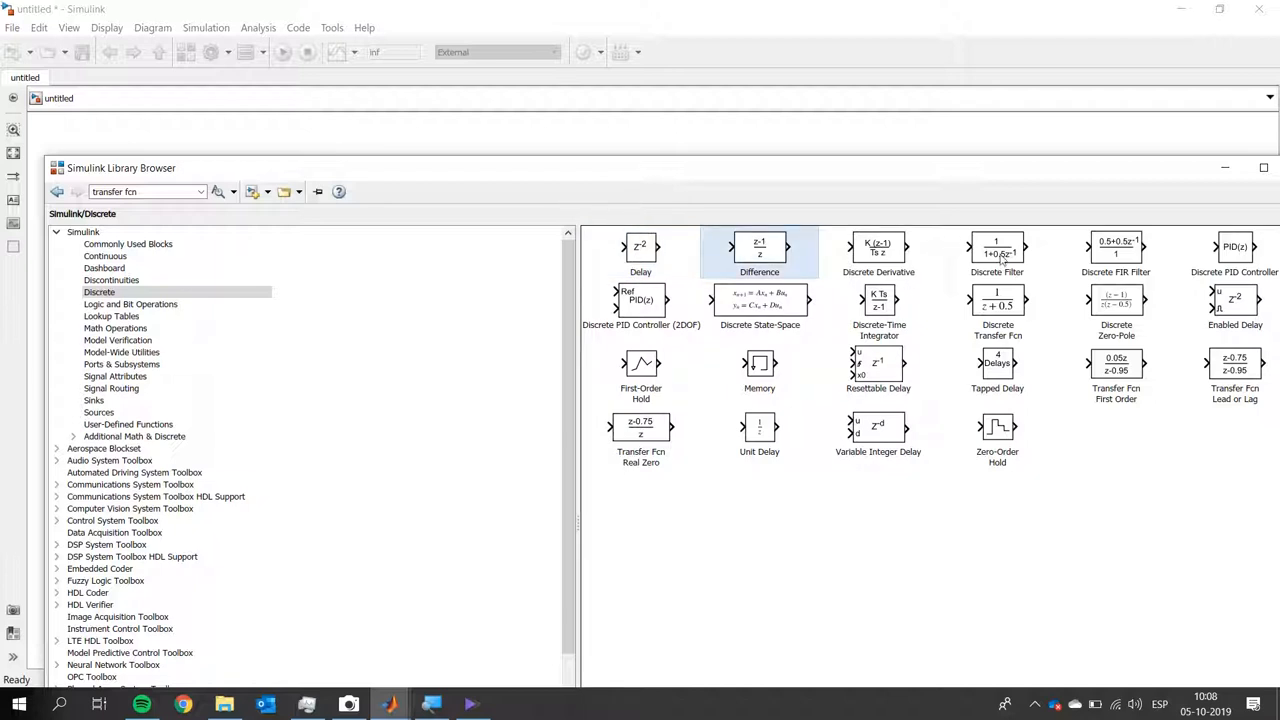
click(1239, 257)
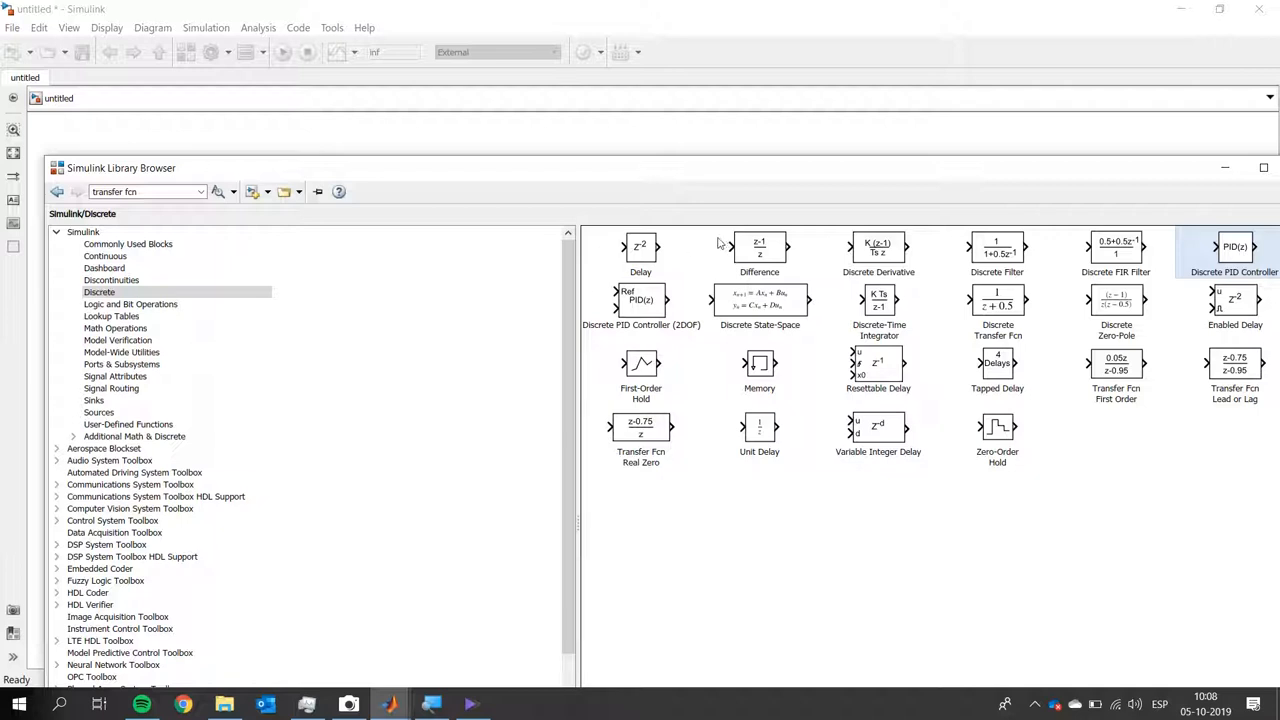
click(879, 305)
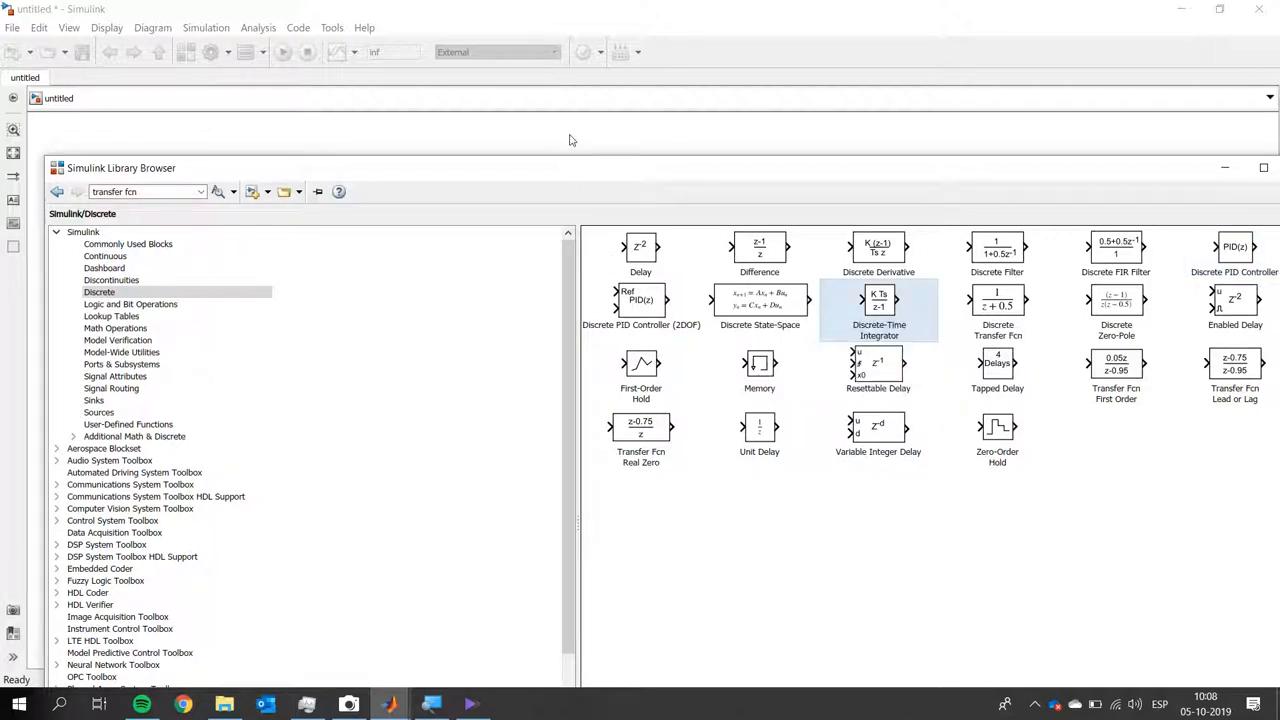
drag(715, 168, 734, 457)
mouse_move(778, 537)
mouse_down()
mouse_move(752, 284)
mouse_move(649, 233)
mouse_move(518, 252)
mouse_move(612, 254)
mouse_up()
click(425, 220)
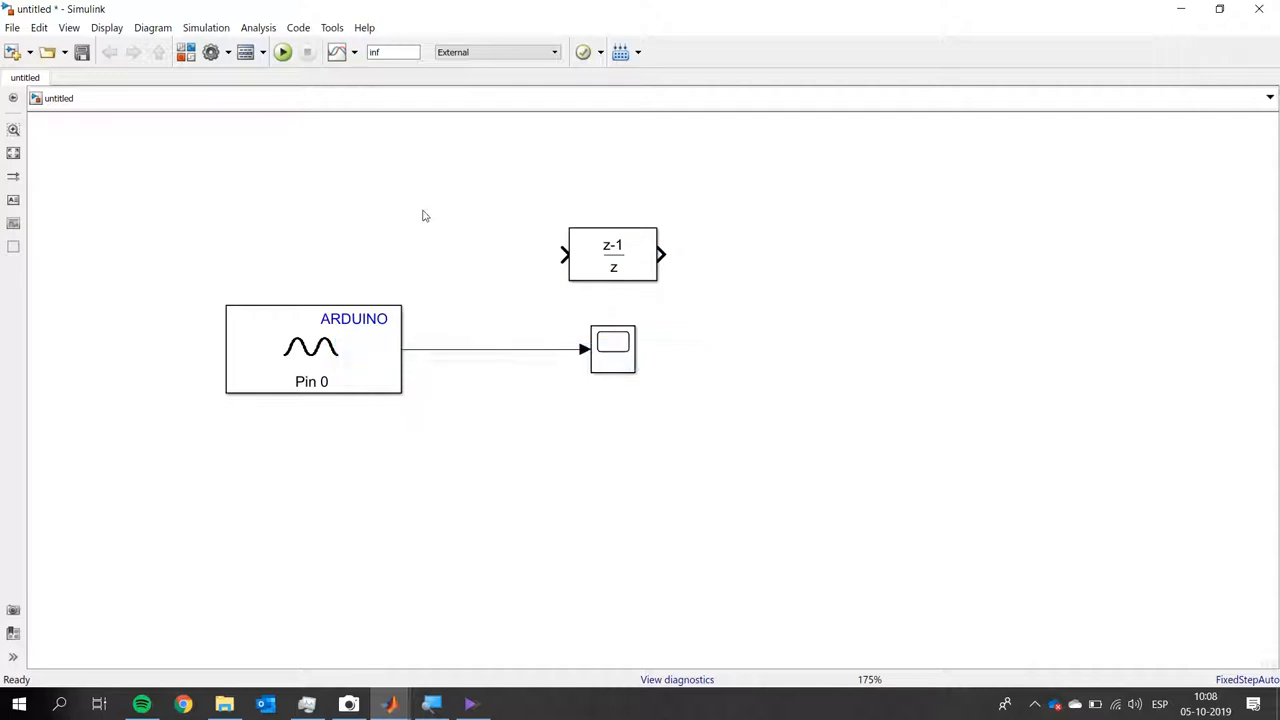
Branch the analog input signal to the Difference block's input and shift the Scope block further right on the canvas
mouse_move(563, 254)
mouse_down()
mouse_move(488, 306)
mouse_move(490, 349)
mouse_up()
key(Right)
key(Right)
key(Right)
key(Right)
key(Right)
key(Right)
key(Right)
key(Right)
key(Right)
key(Right)
key(Right)
key(Right)
key(Right)
key(Right)
key(Right)
key(Right)
key(Right)
key(Right)
key(Right)
key(Right)
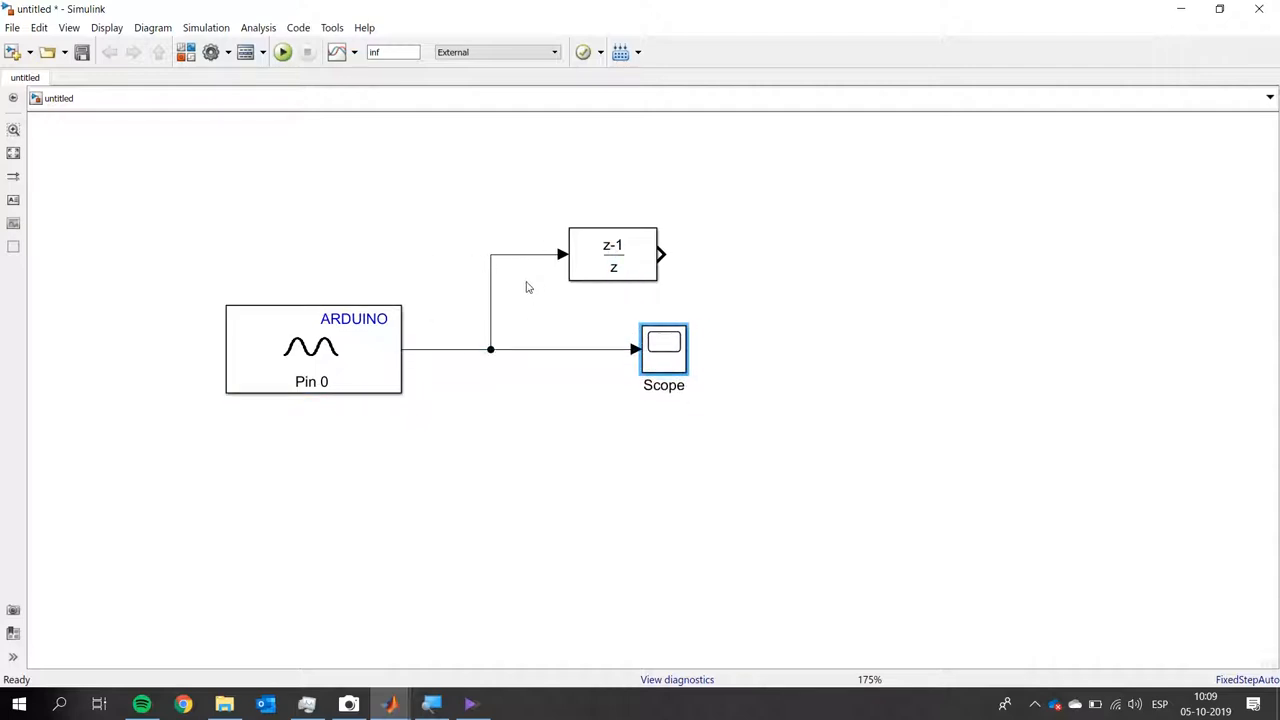
Connect a copy of the Scope to the Difference block's output and review the Difference block's parameters
key(ctrl+c)
key(ctrl+v)
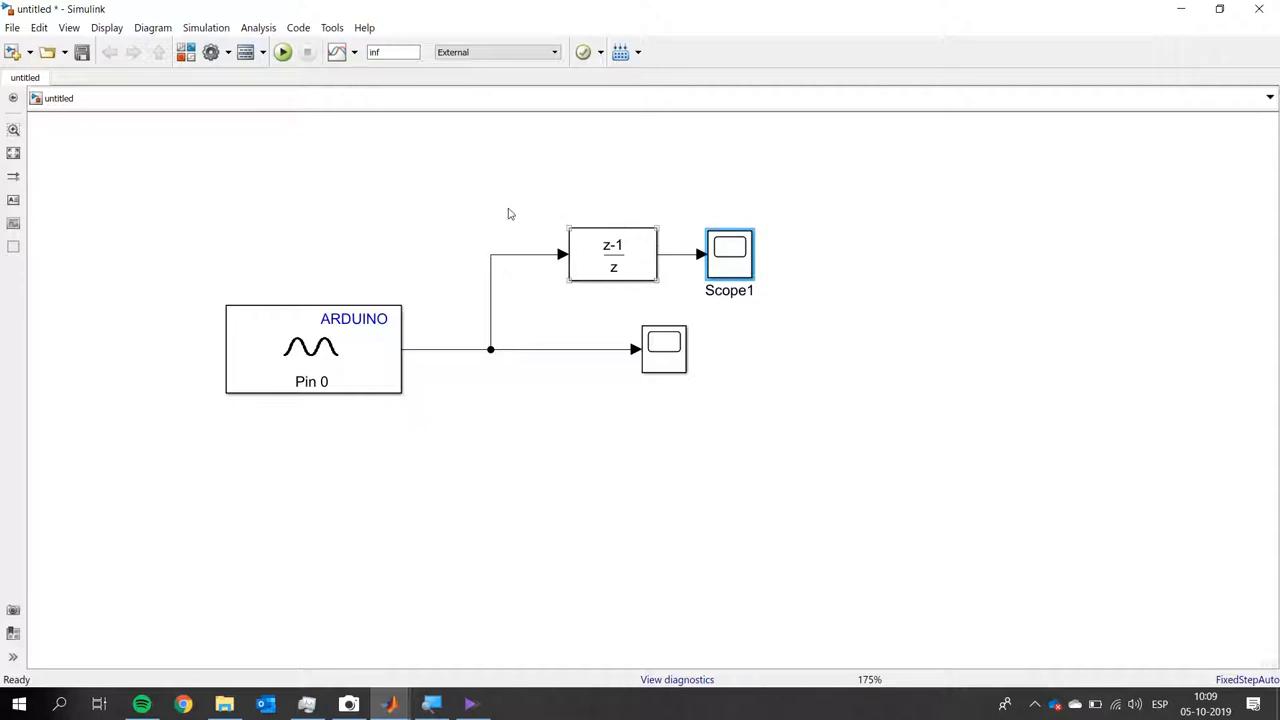
key(Tab)
key(Return)
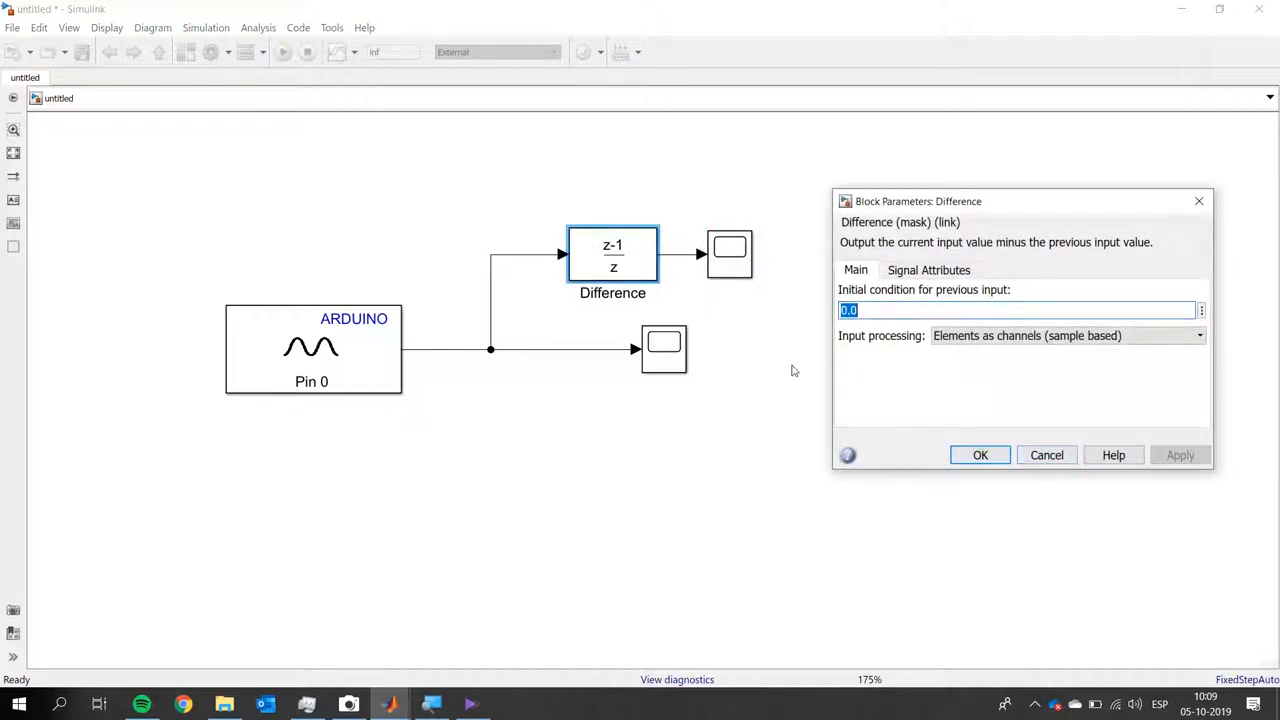
key(Return)
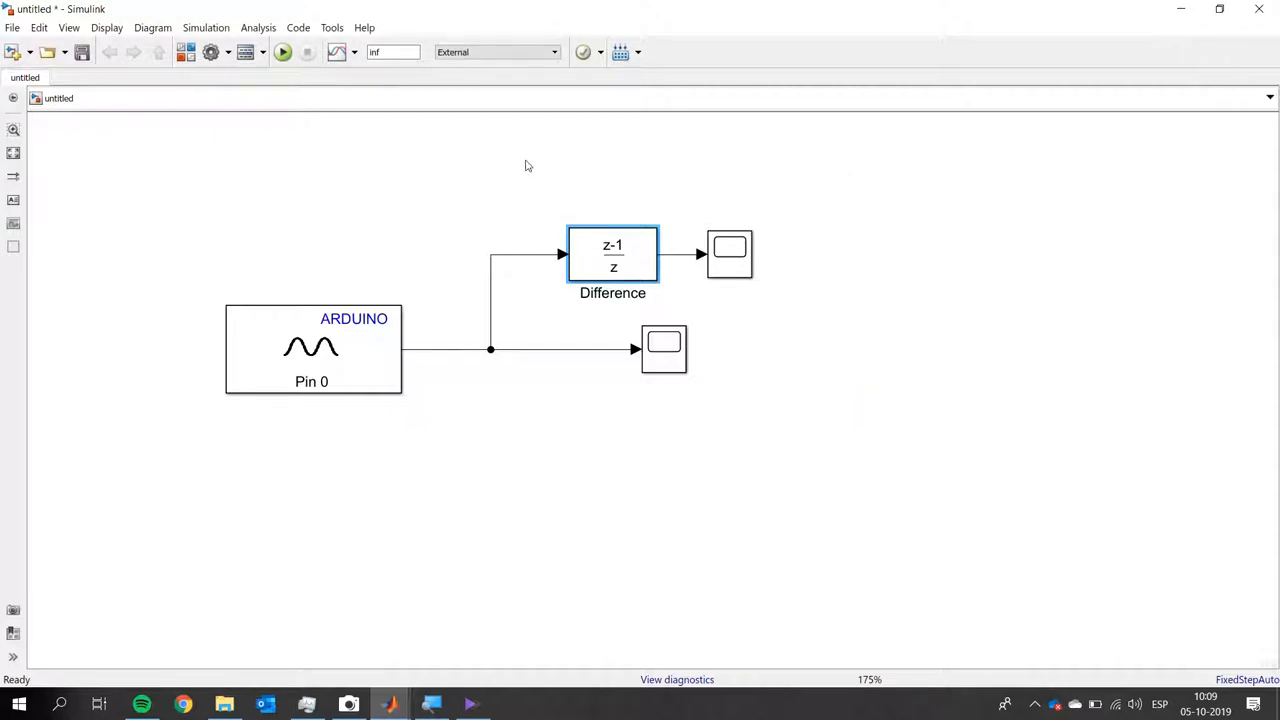
Run the model with the Difference branch on the Arduino board and close the Code Generation Report
click(528, 166)
key(ctrl+b)
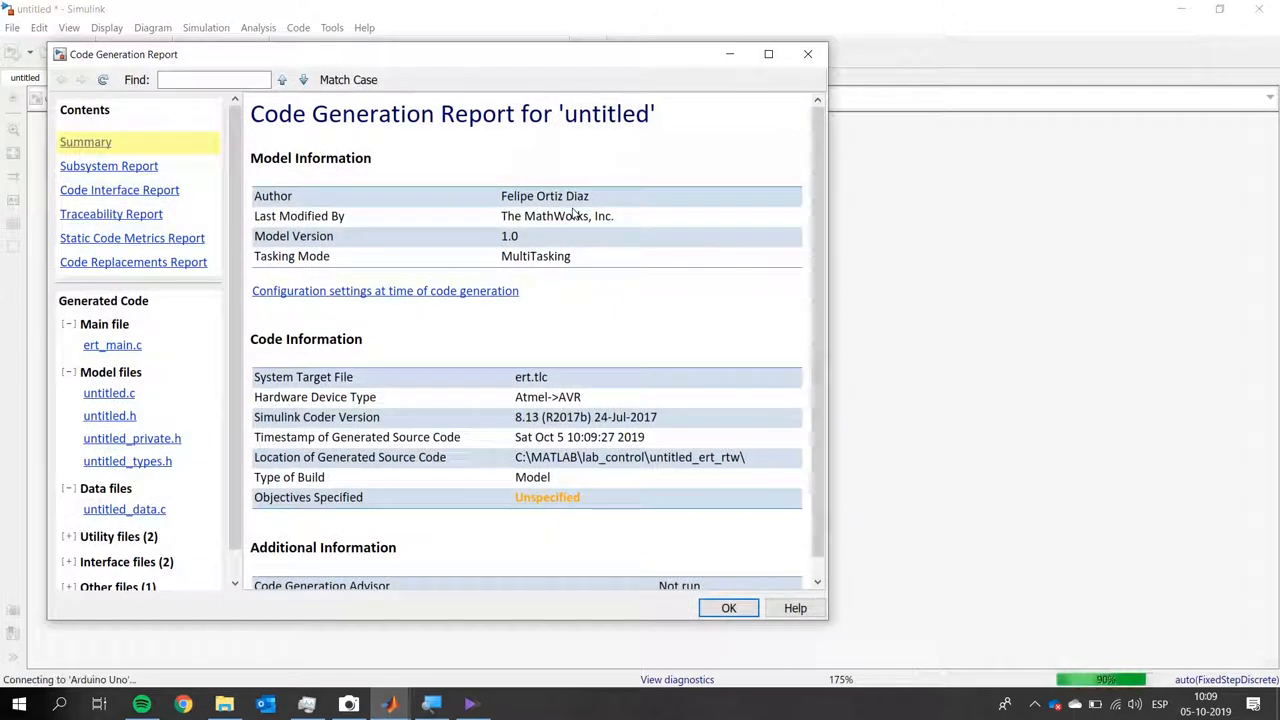
click(808, 53)
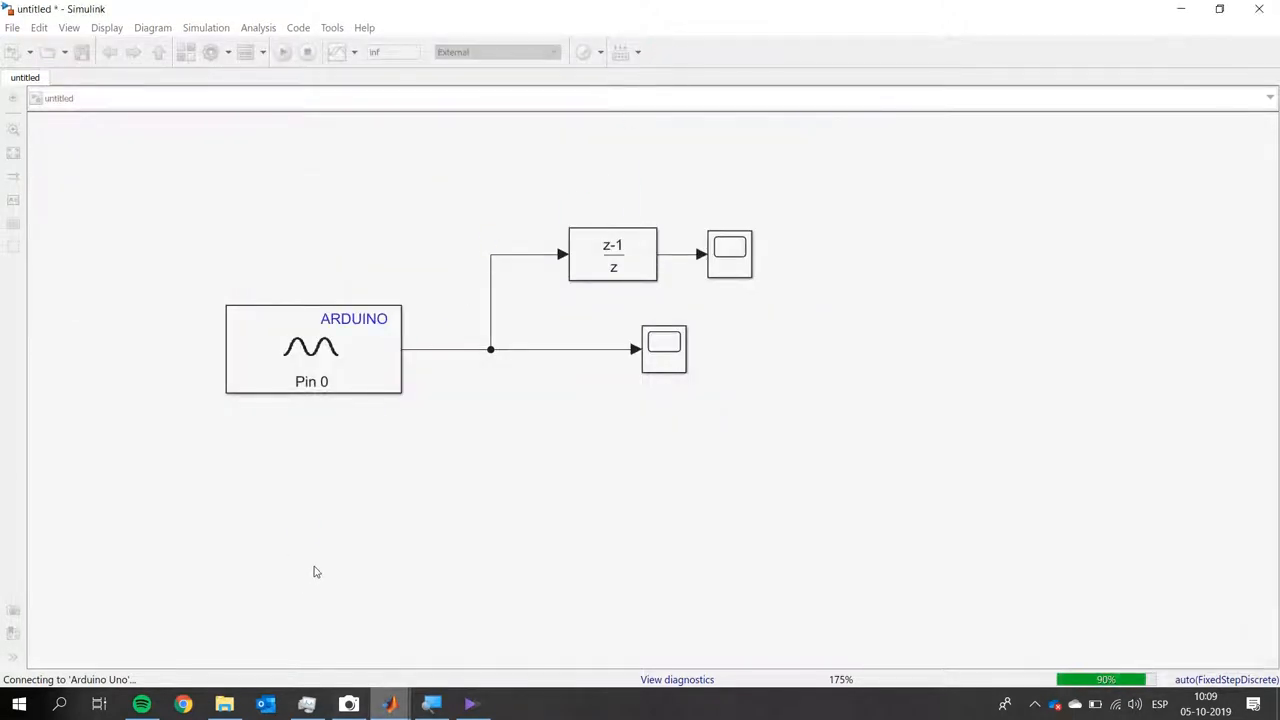
Open both scopes and stack their windows, with Scope above Scope1, each filling a quarter of the screen
click(390, 704)
click(945, 630)
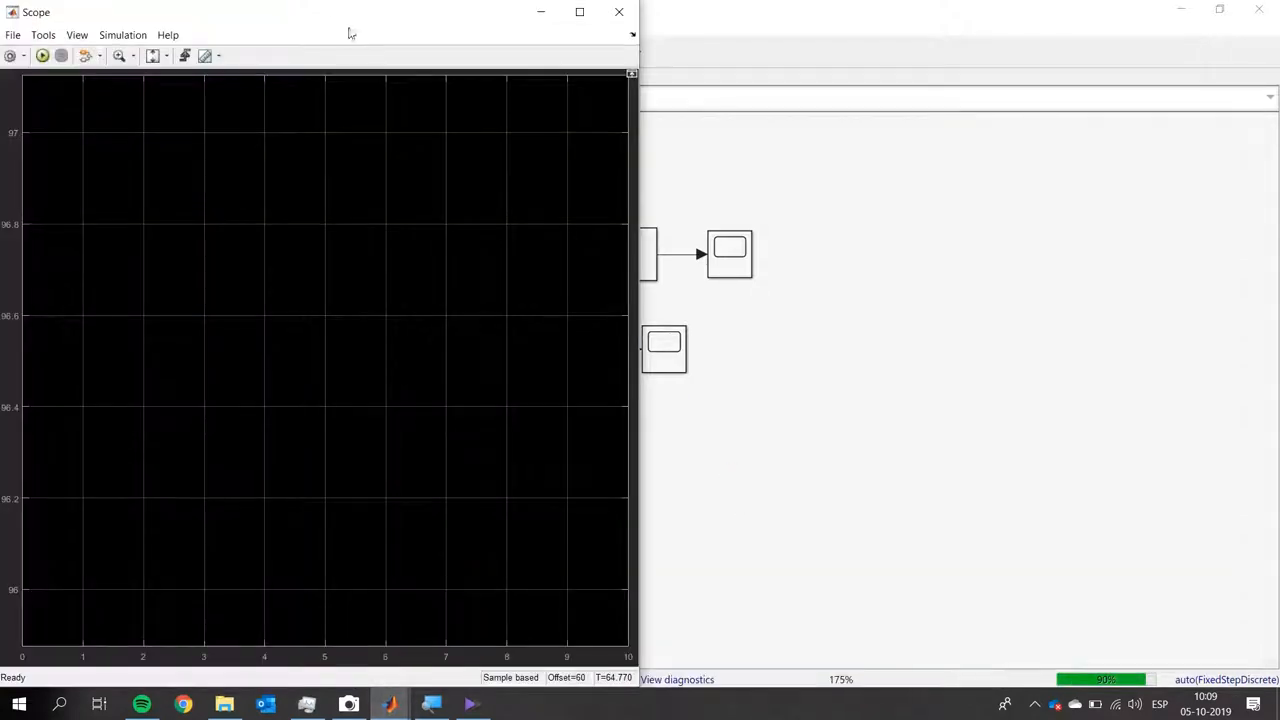
drag(329, 20, 3, 8)
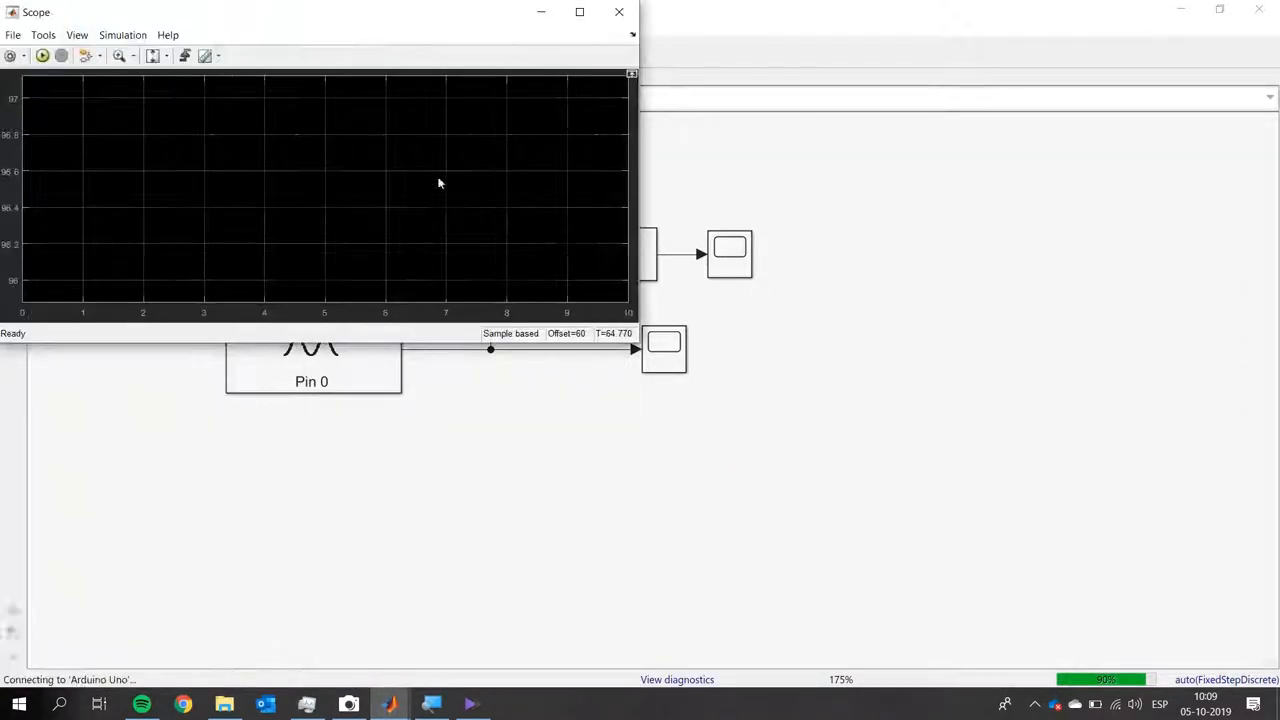
click(687, 212)
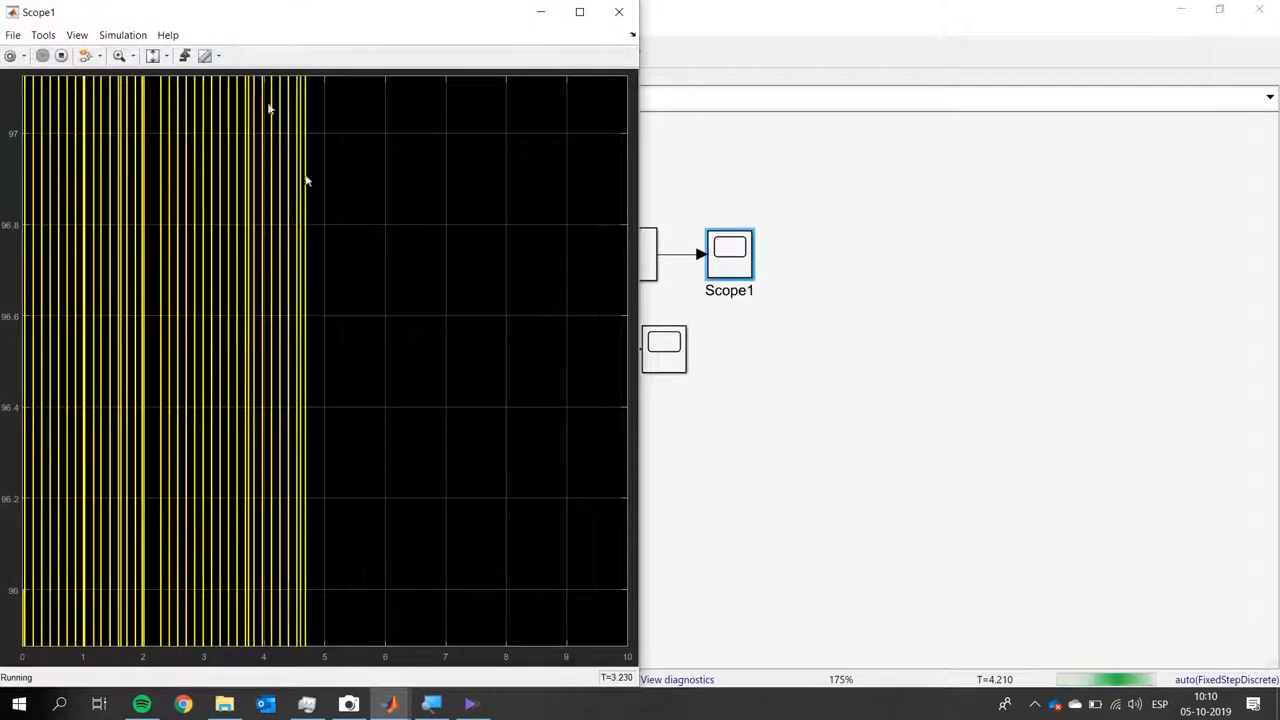
mouse_move(254, 14)
mouse_down()
mouse_move(169, 62)
mouse_move(5, 334)
mouse_move(120, 240)
mouse_move(200, 346)
mouse_move(40, 356)
mouse_up()
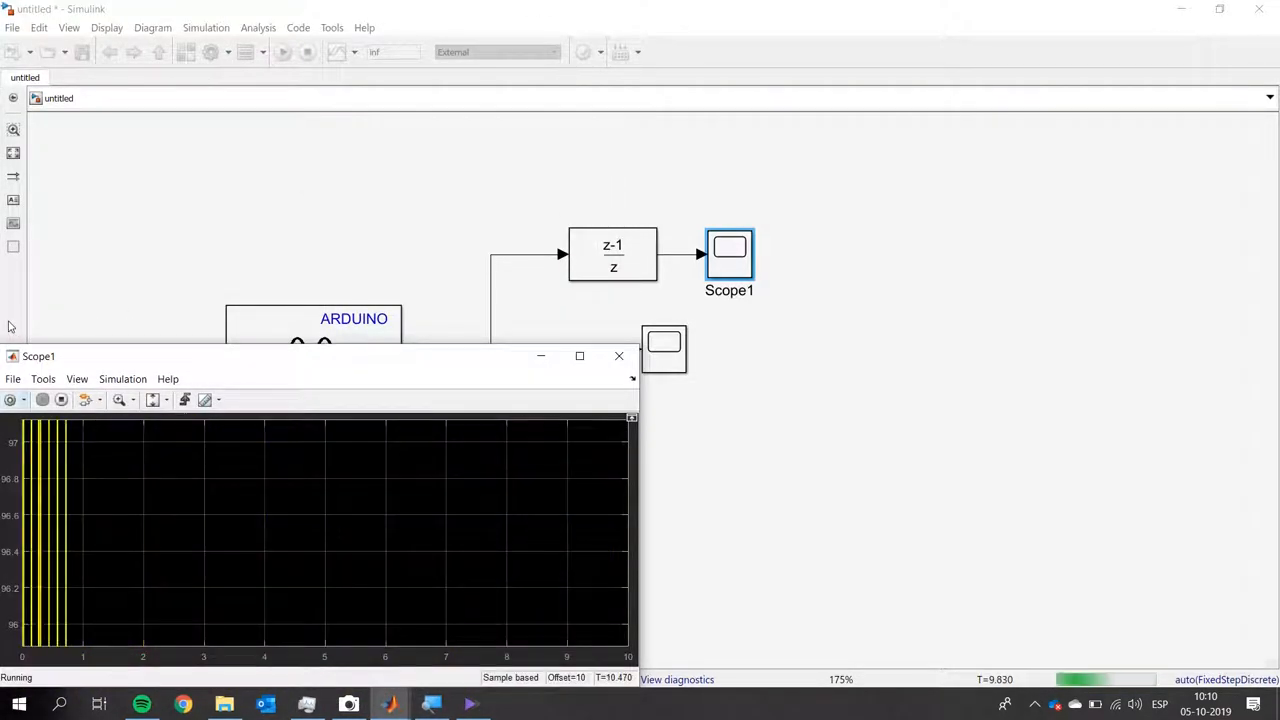
Set Scope1's display Y-limits to a minimum of -100 and a maximum of 100
click(10, 399)
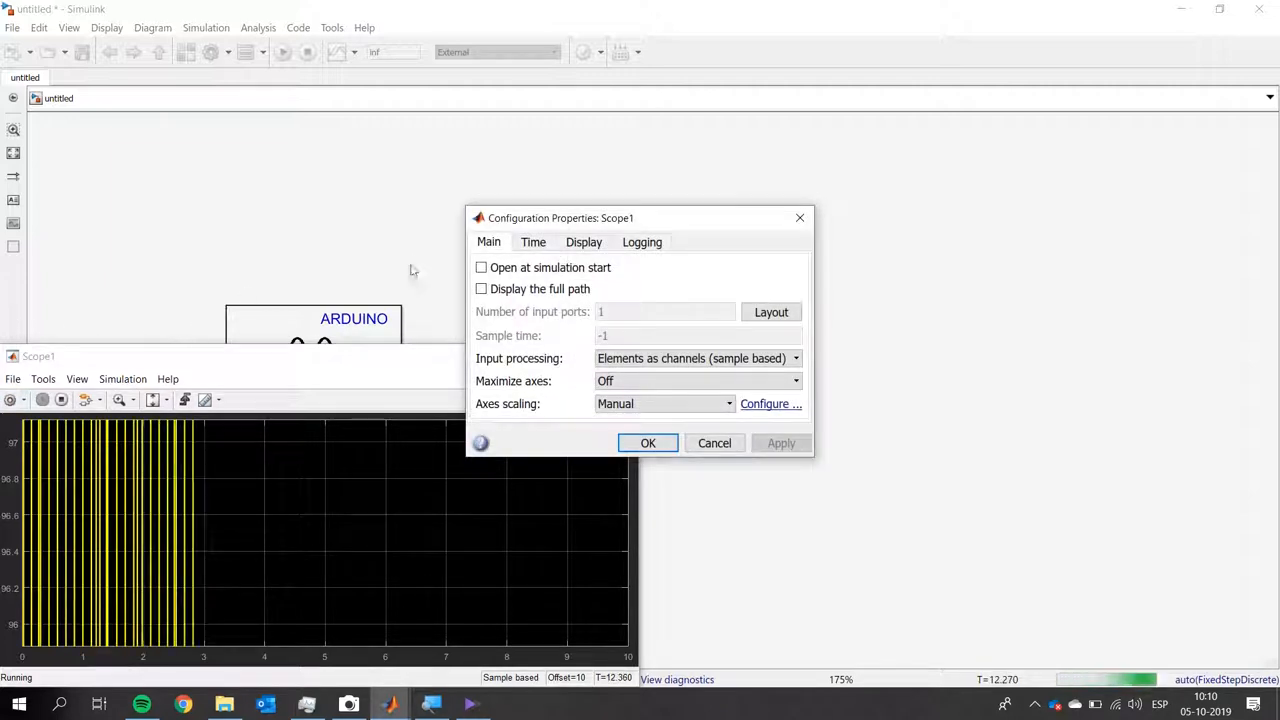
key(ctrl+Tab)
key(ctrl+Tab)
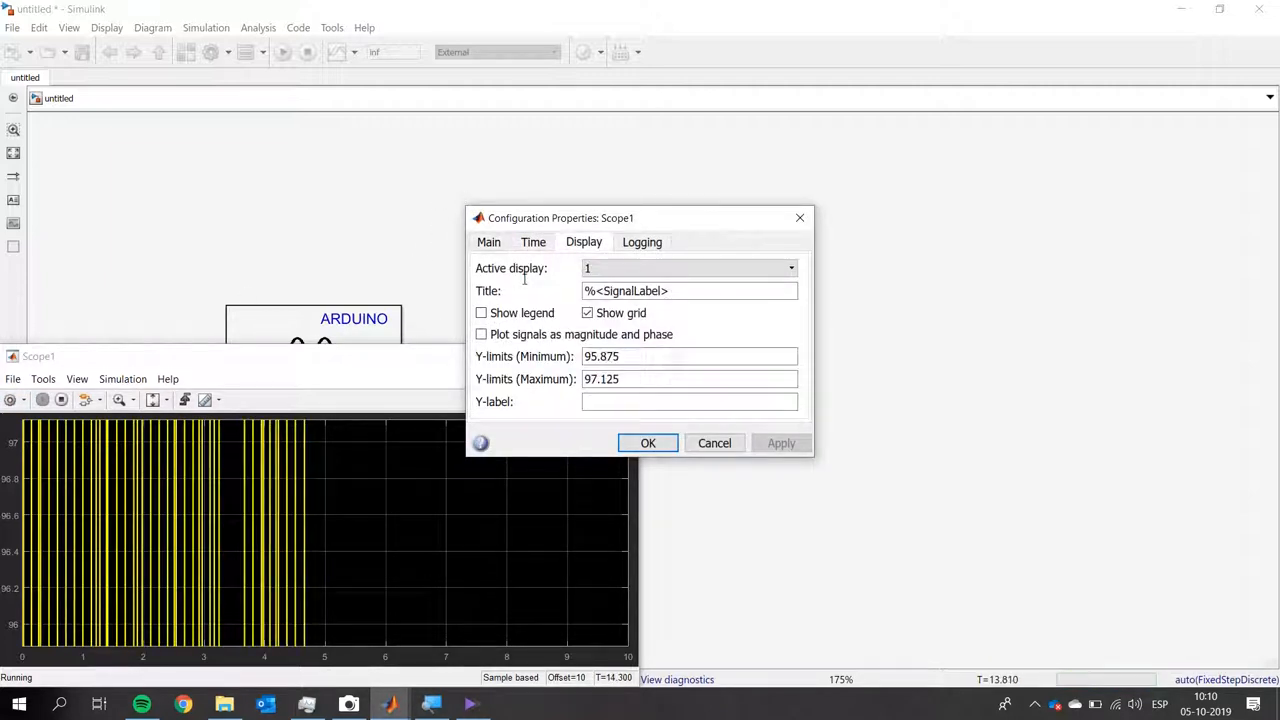
key(Tab)
key(Tab)
key(Tab)
key(Tab)
key(Tab)
text(0)
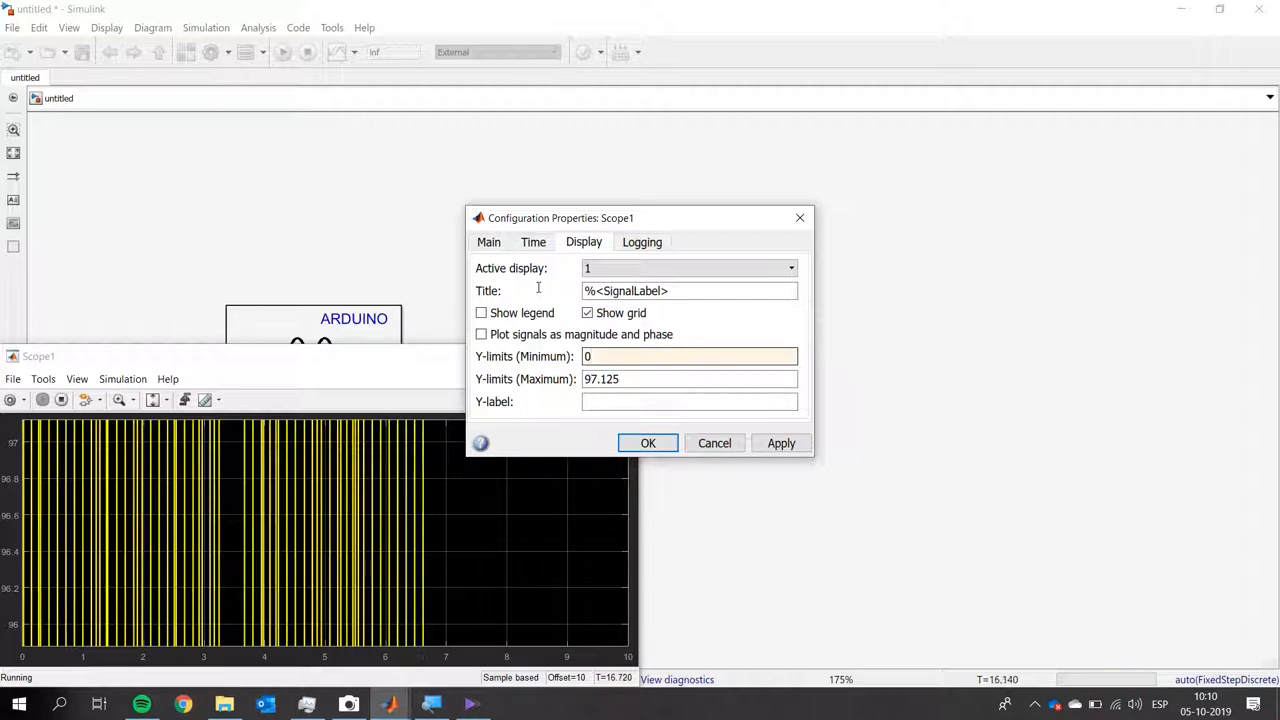
key(Tab)
key(shift+Tab)
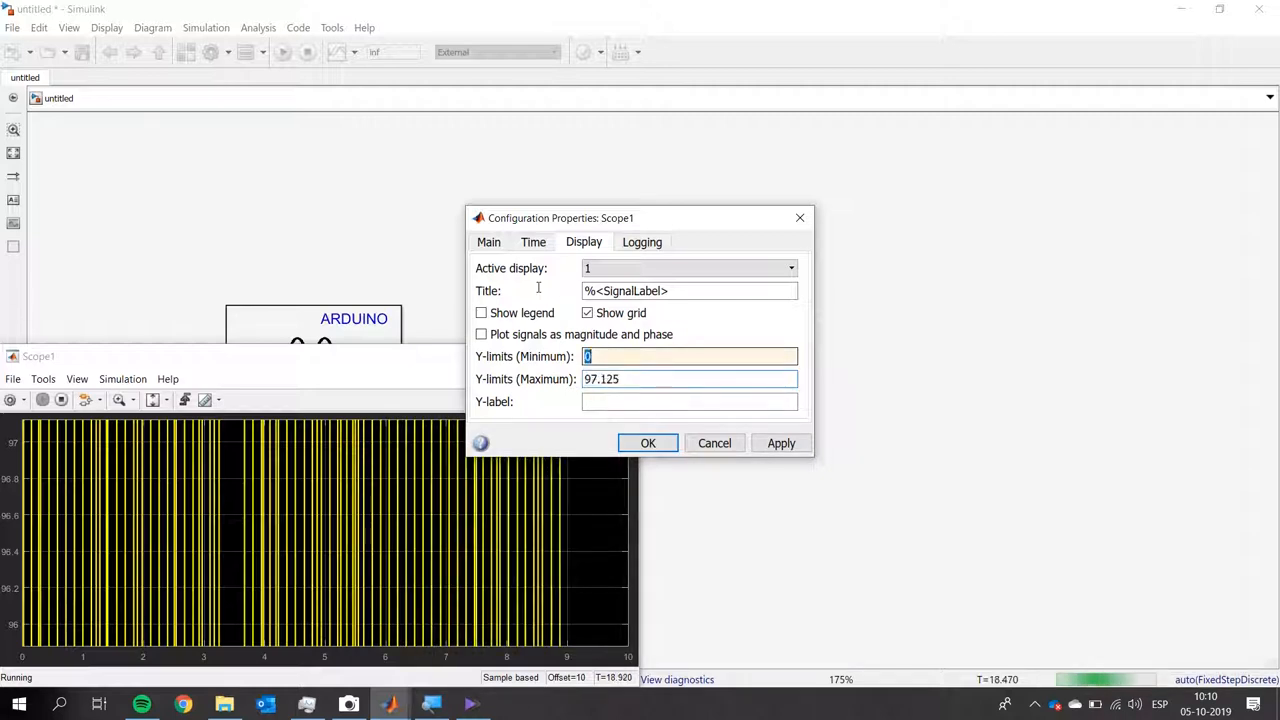
text(-100)
key(Tab)
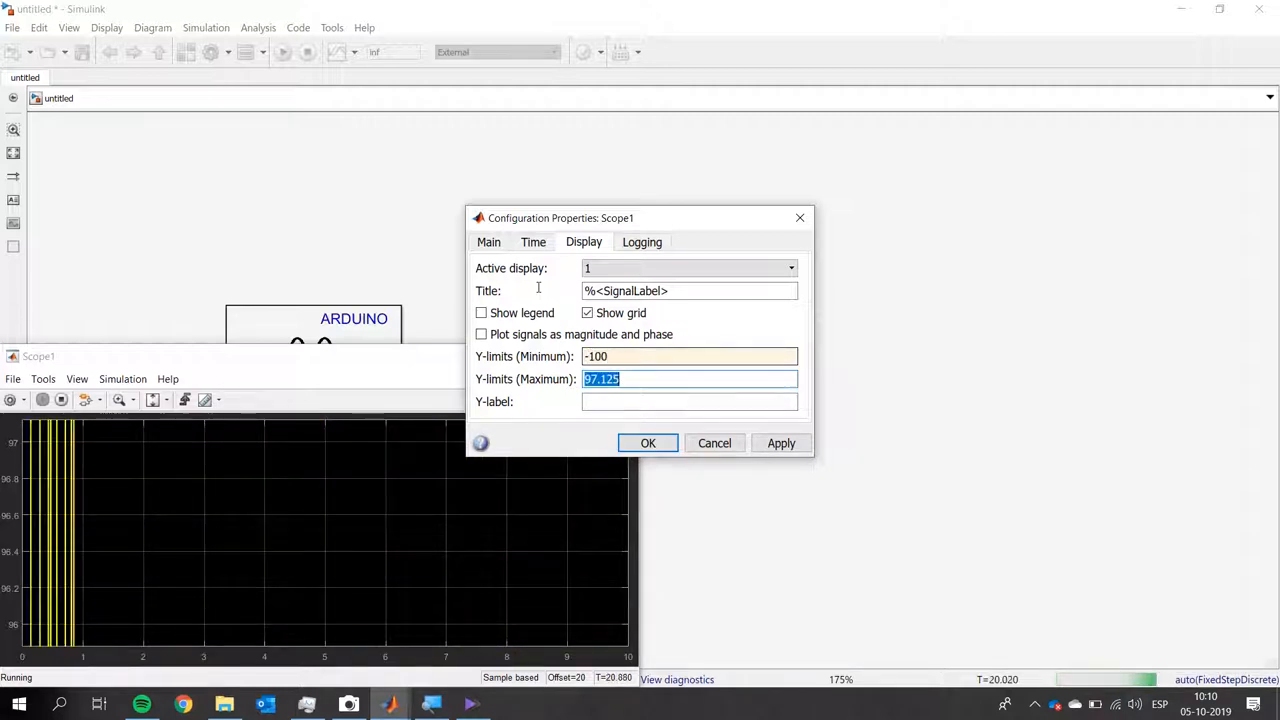
text(100)
key(Return)
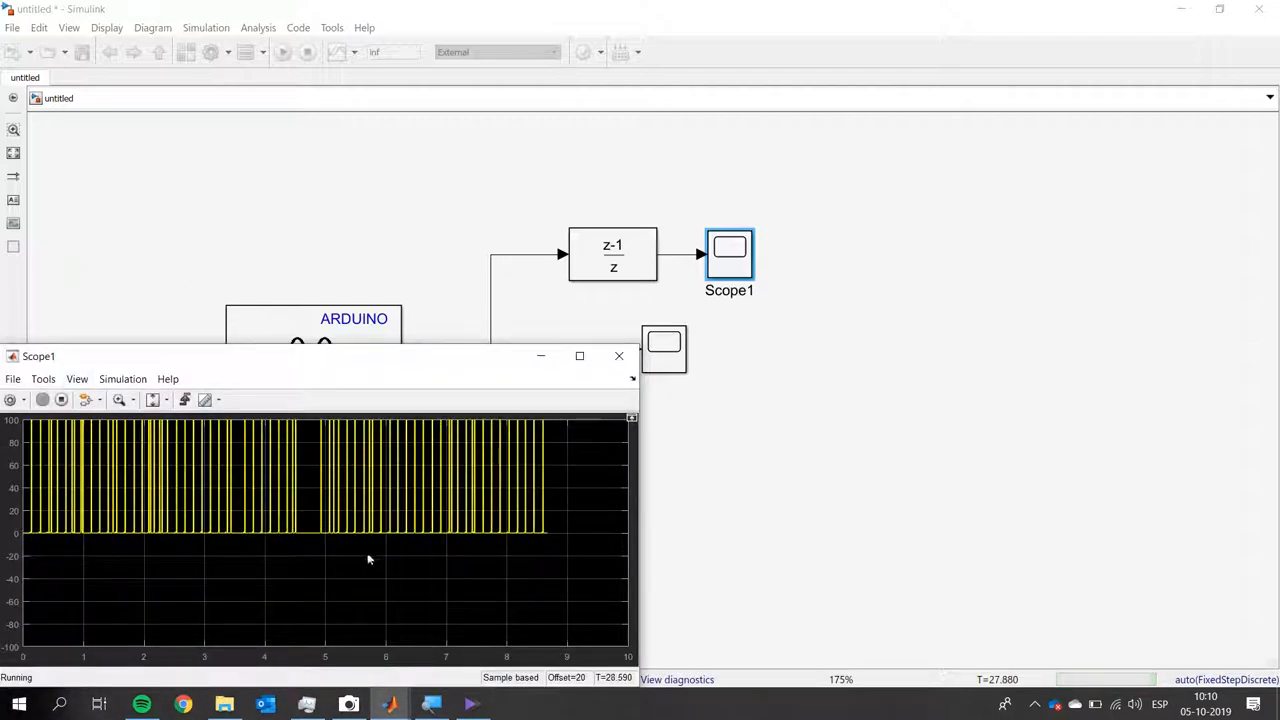
Show the Camera app beside both scope windows and set Scope's display Y-limits to a minimum of 0 and a maximum of 1100
click(389, 704)
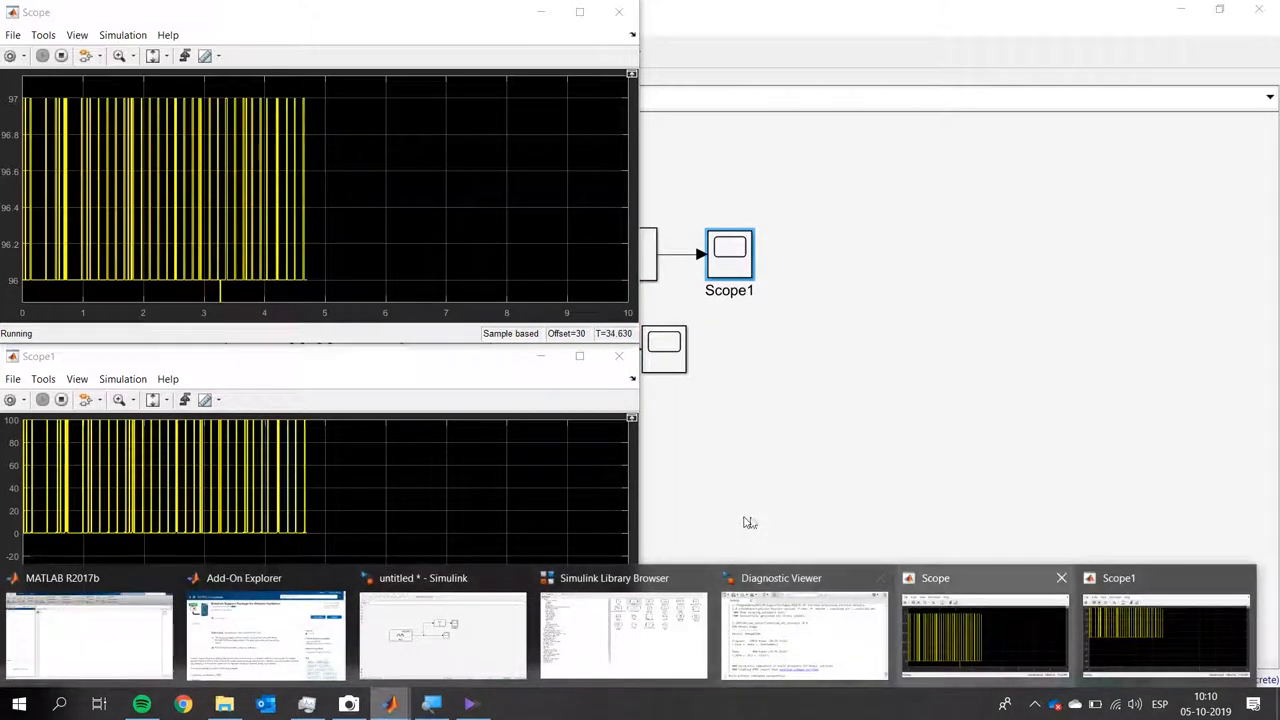
click(349, 704)
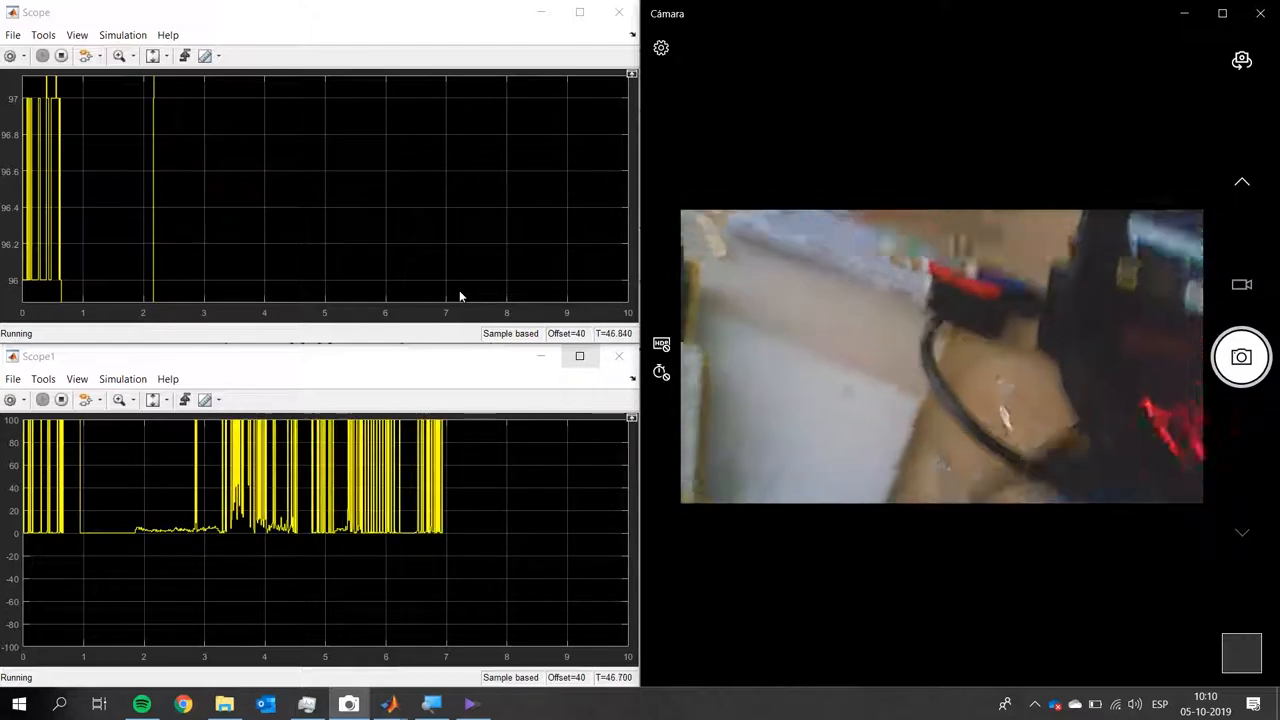
click(10, 55)
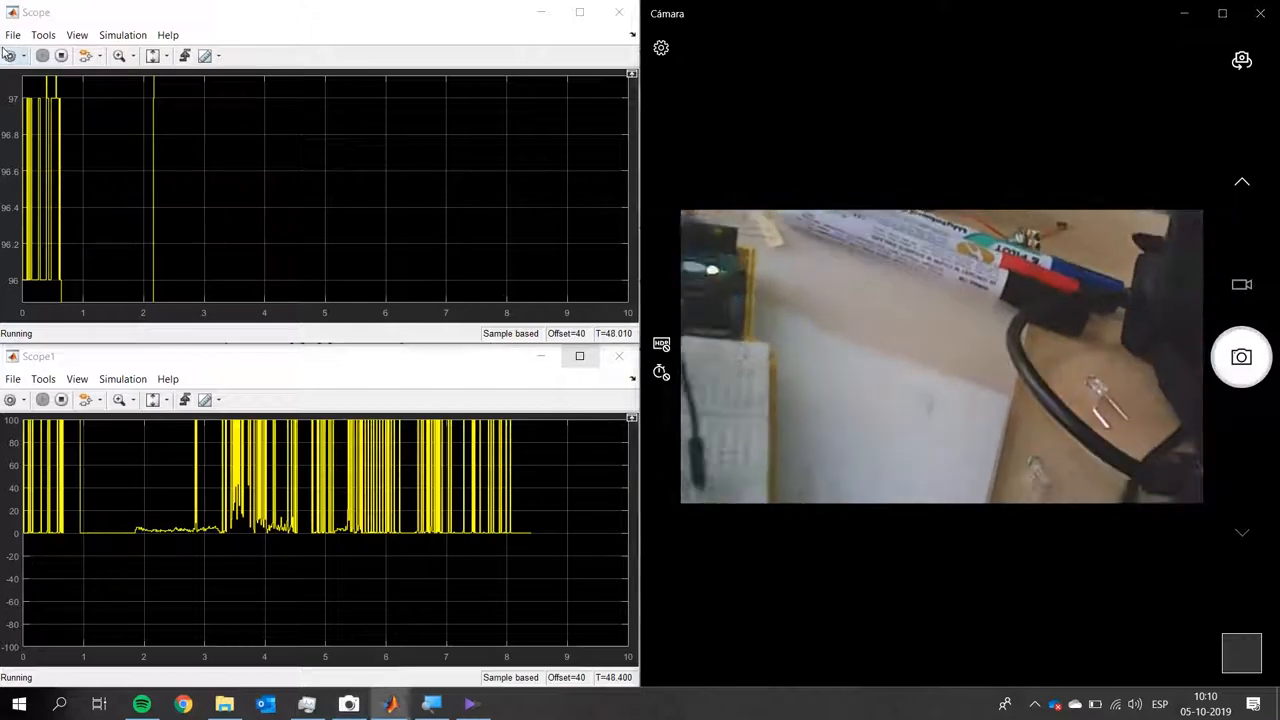
click(584, 242)
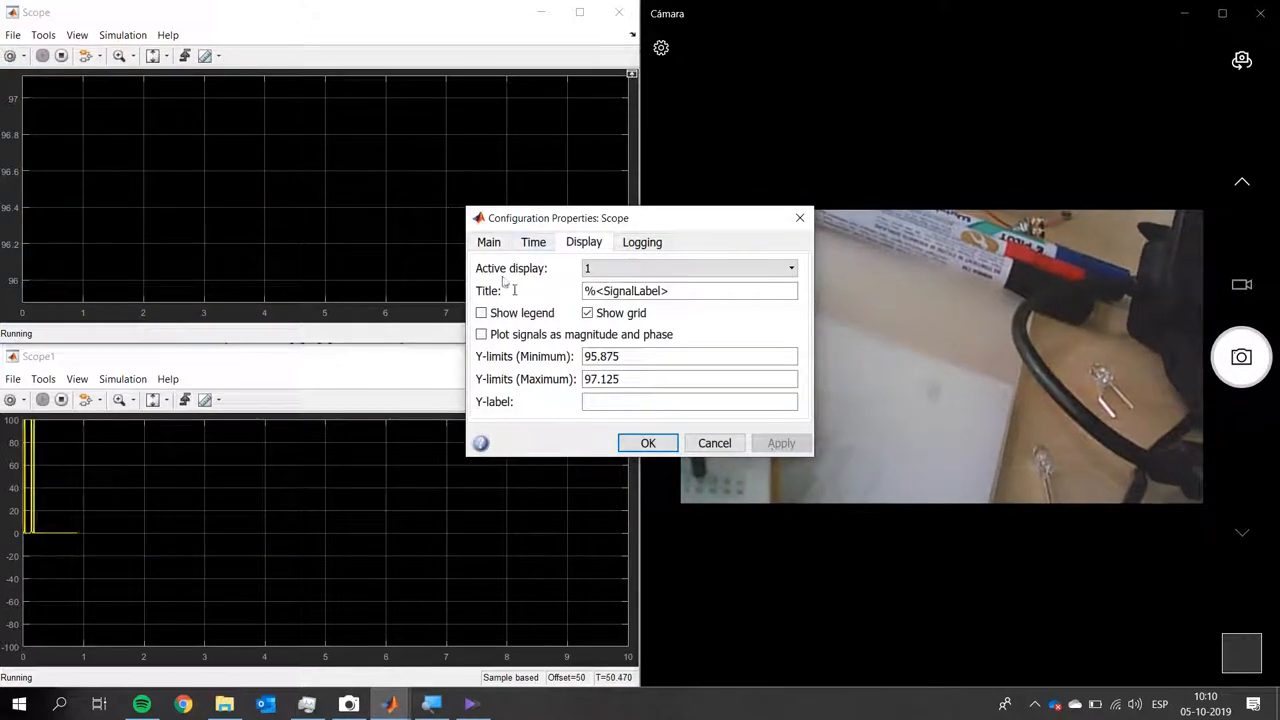
text(0)
key(Tab)
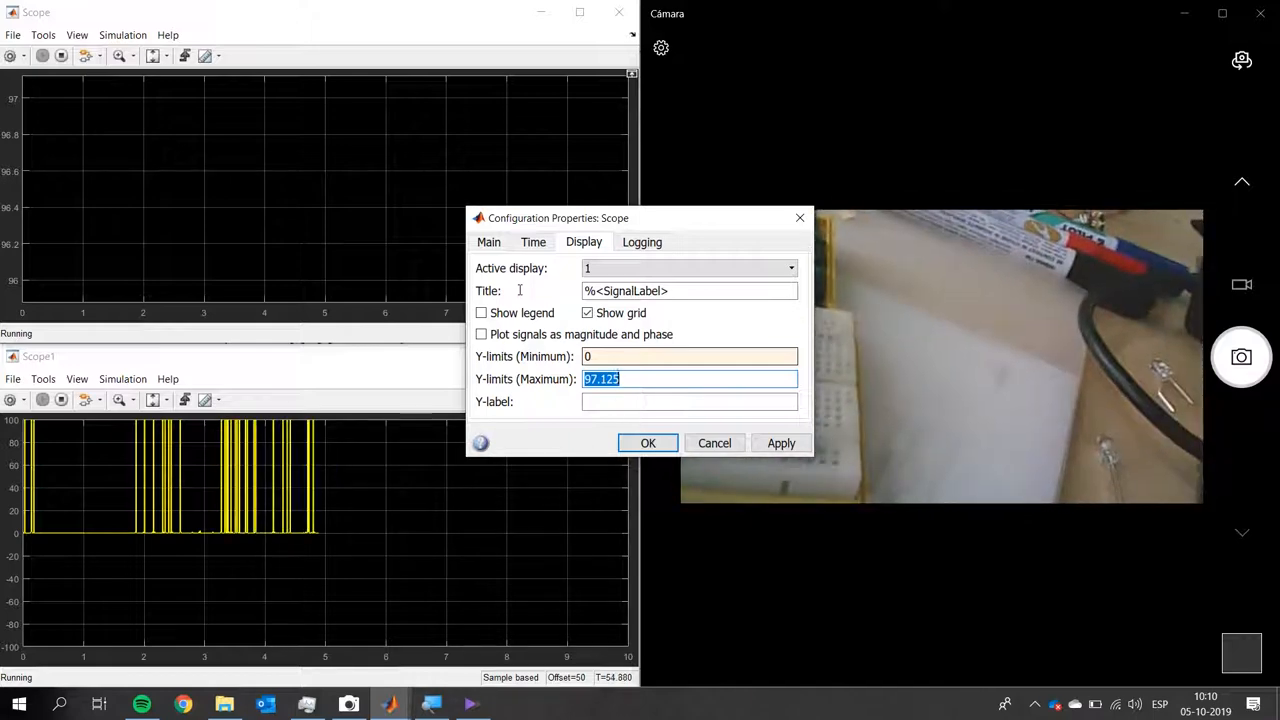
text(1100)
key(Return)
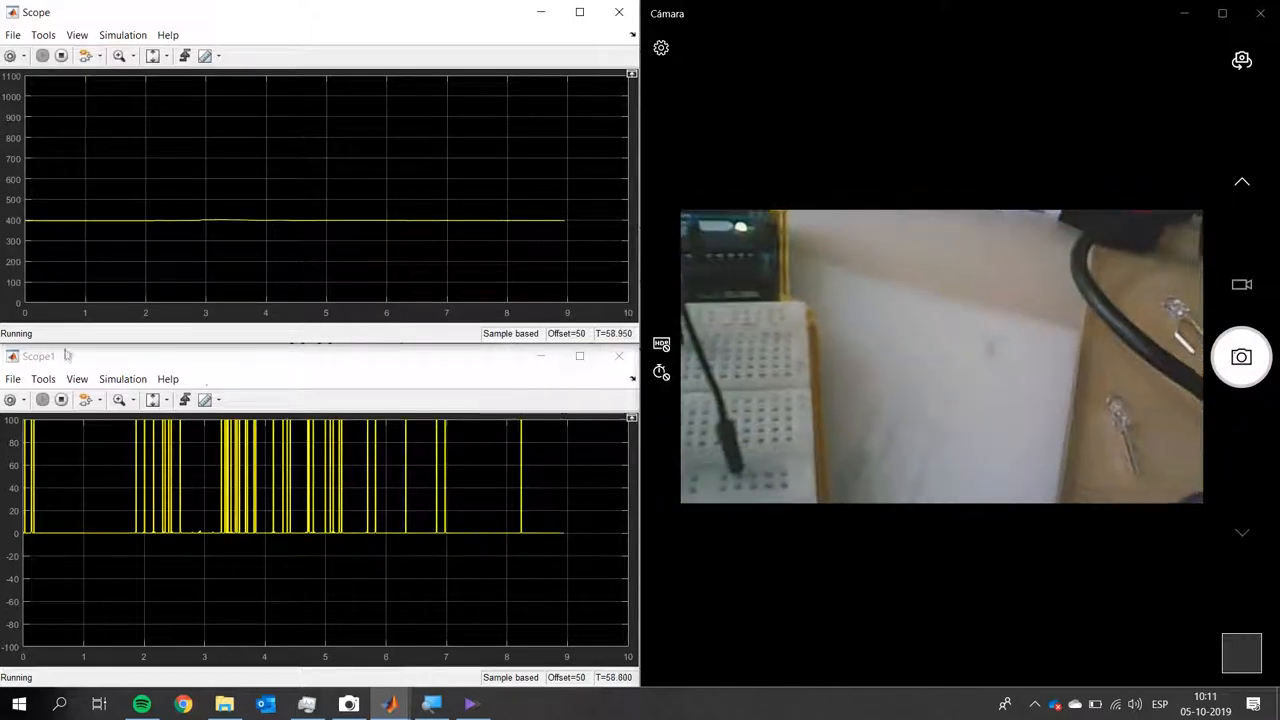
Set Scope1's display Y-limits to a minimum of -500 and a maximum of 500
click(12, 399)
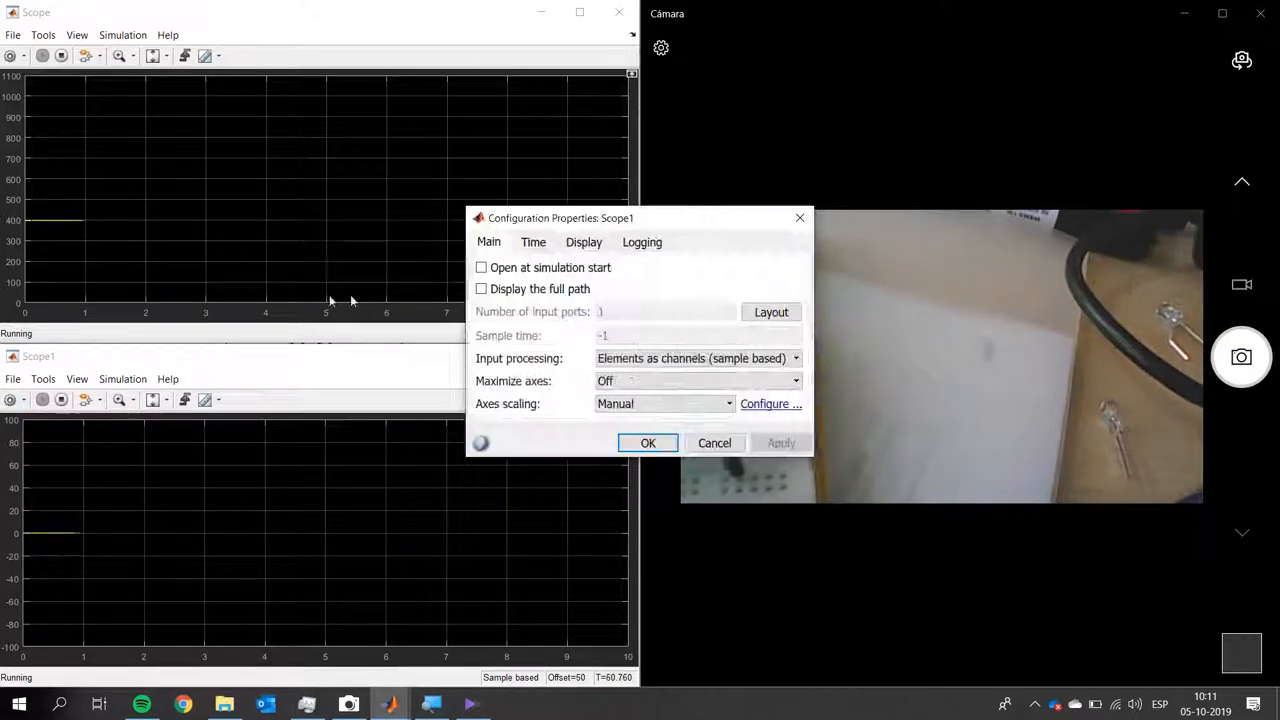
key(ctrl+Tab)
key(ctrl+Tab)
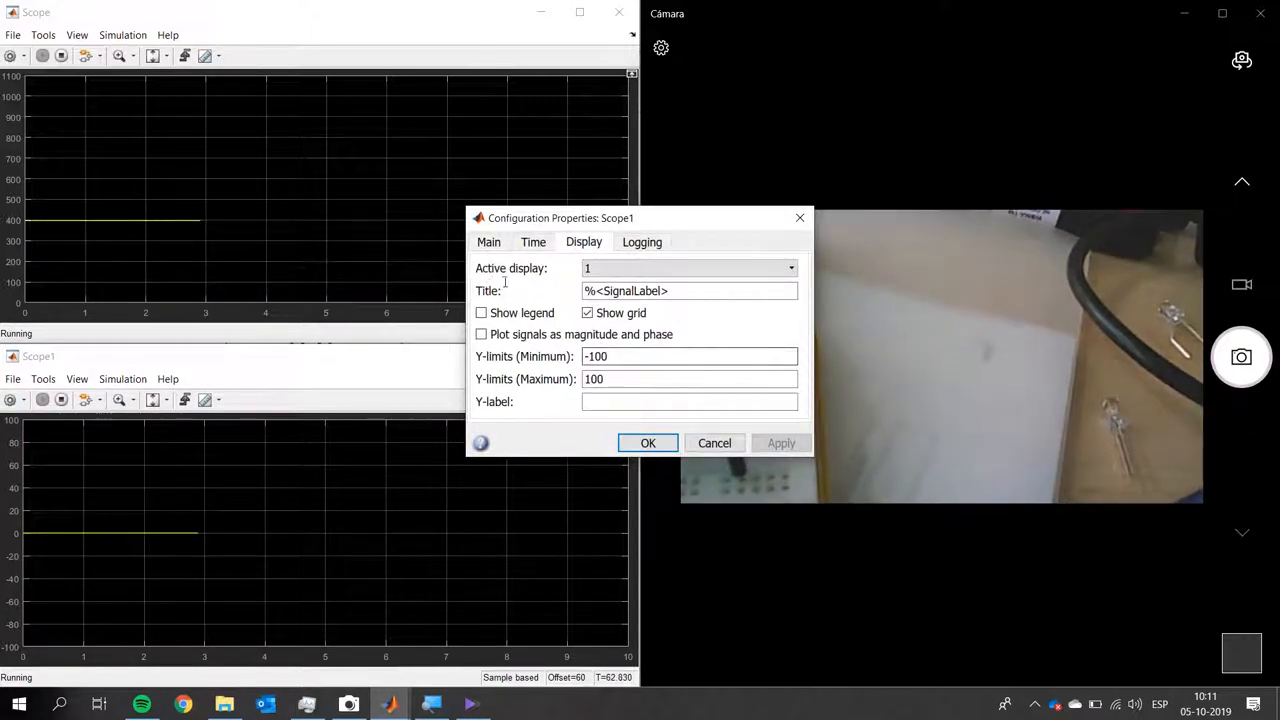
key(Tab)
key(Tab)
key(Tab)
key(Tab)
key(Tab)
key(Tab)
text(-500)
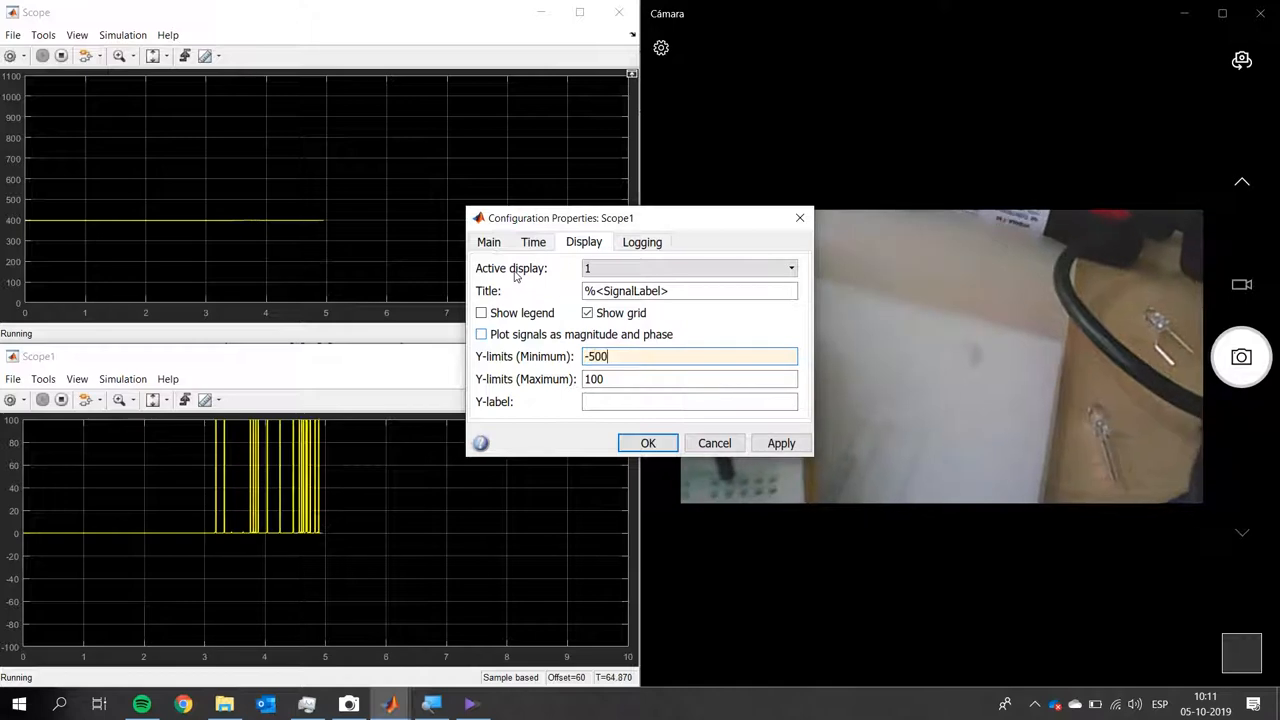
key(Tab)
text(500)
key(Return)
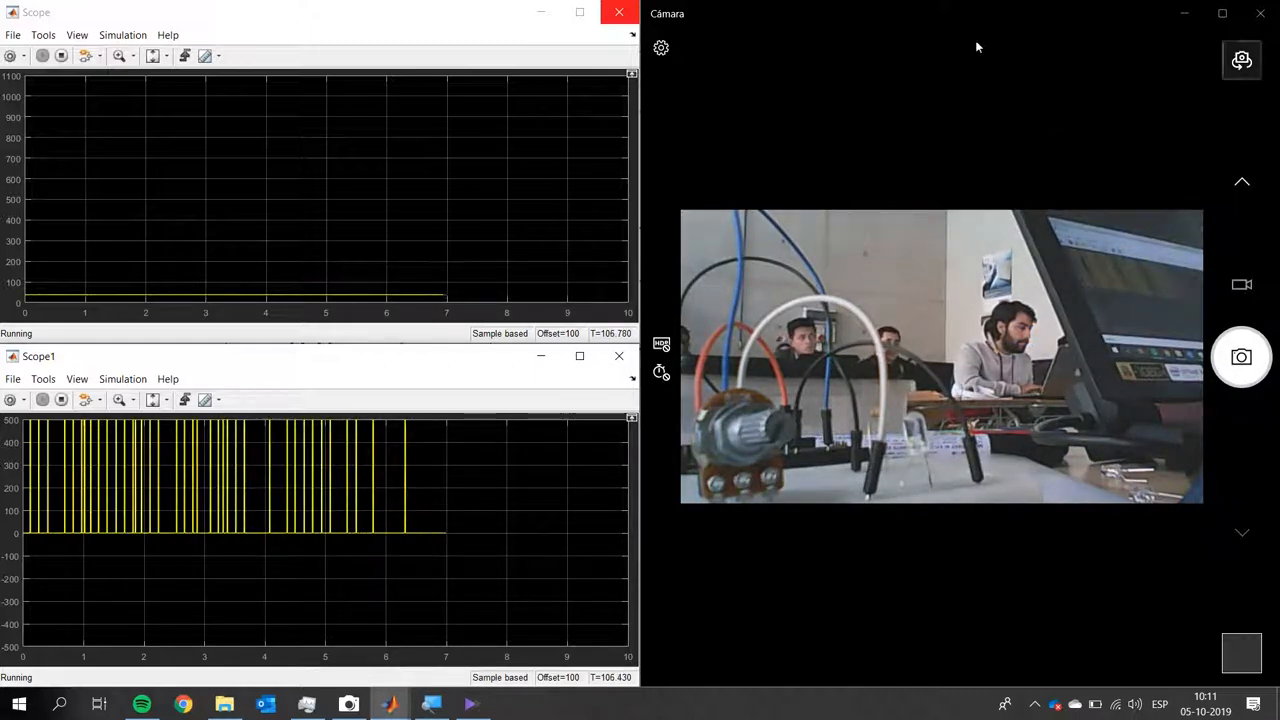
Hide the camera view, return to the Simulink model and stop the run on the Arduino board
click(1183, 13)
click(854, 289)
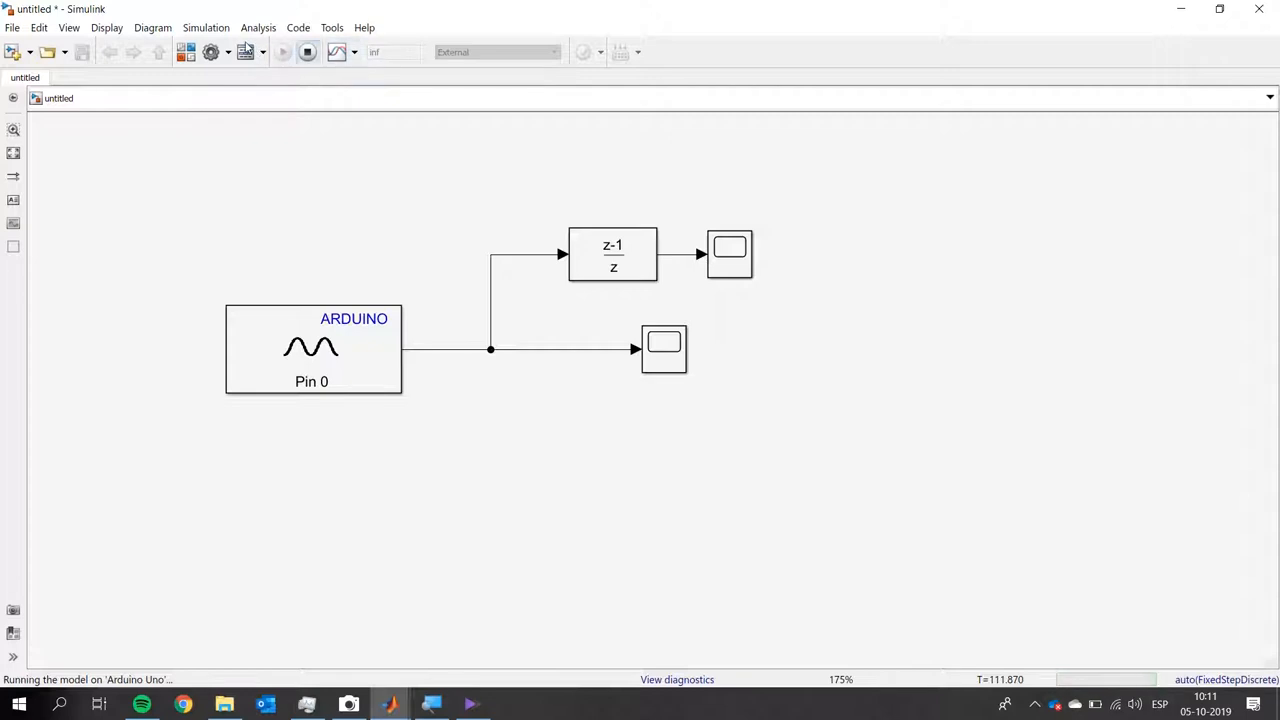
click(307, 52)
Move the Analog Input block further left and delete its branched output line to the Difference block and Scope
drag(288, 325, 200, 284)
drag(309, 277, 314, 279)
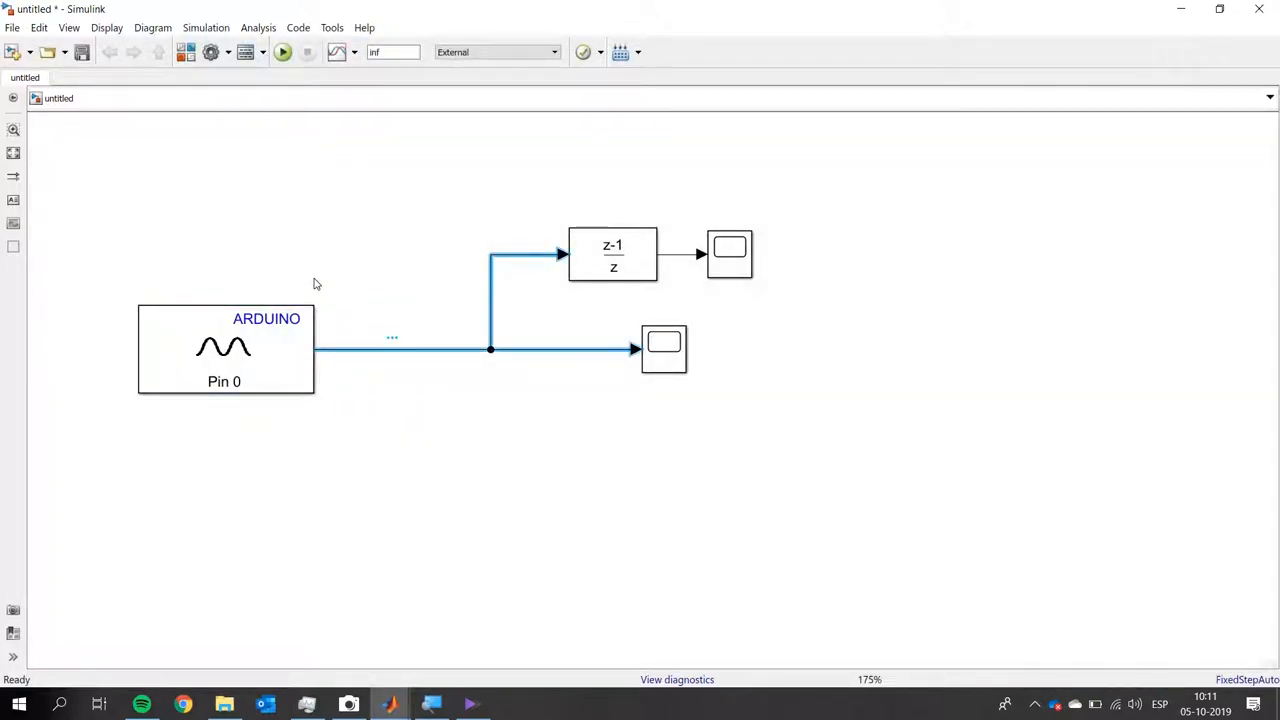
key(Delete)
Search the Simulink library for "convert" and add a Data Type Conversion block connected to the Analog Input's output
click(186, 52)
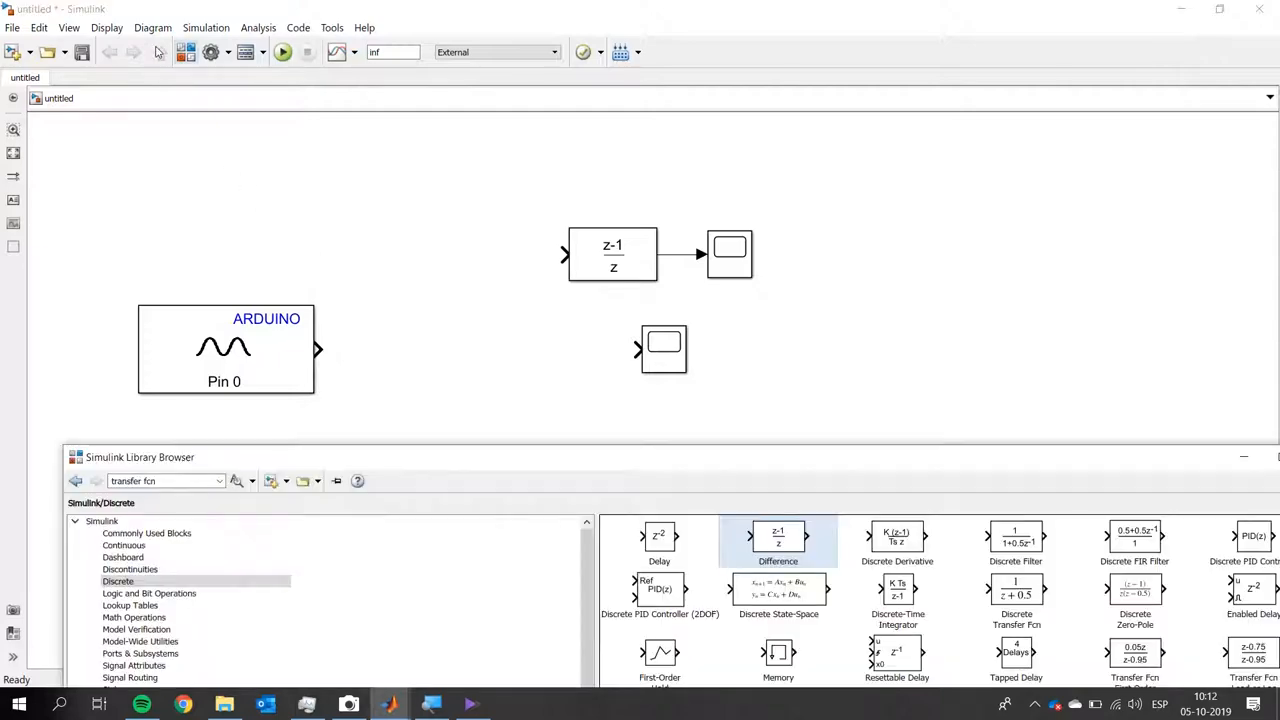
drag(411, 456, 429, 95)
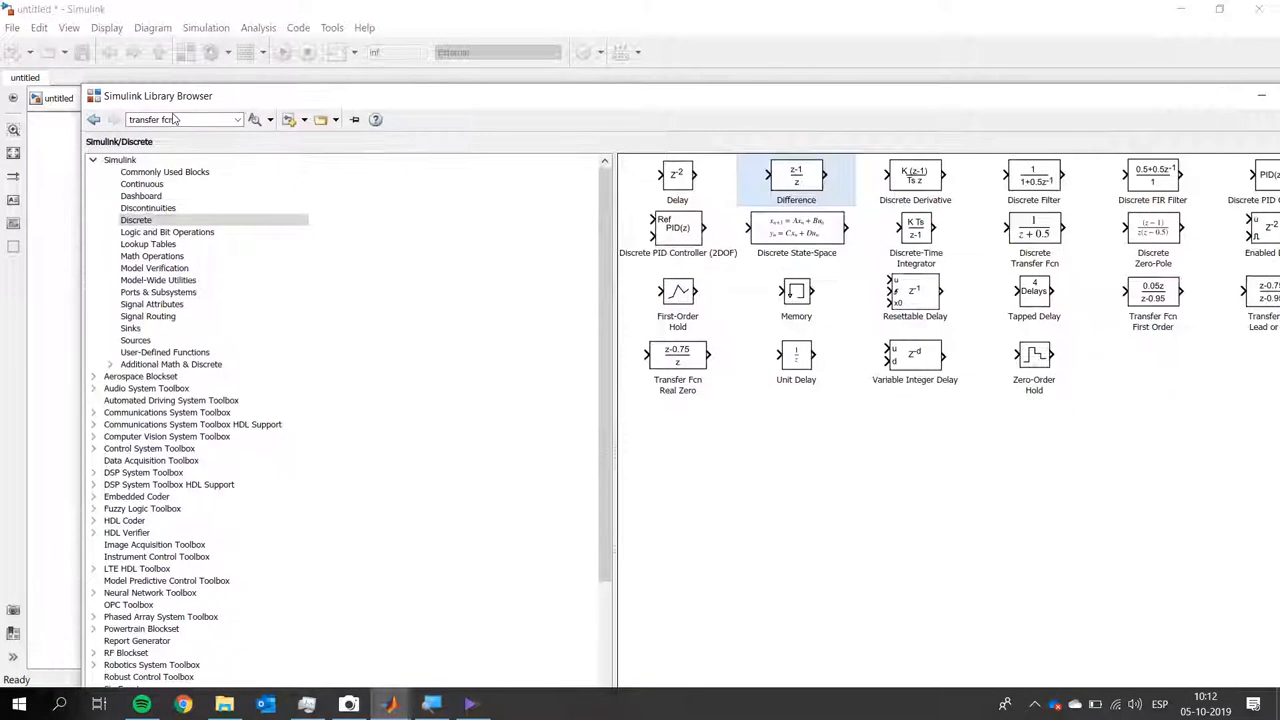
triple_click(162, 118)
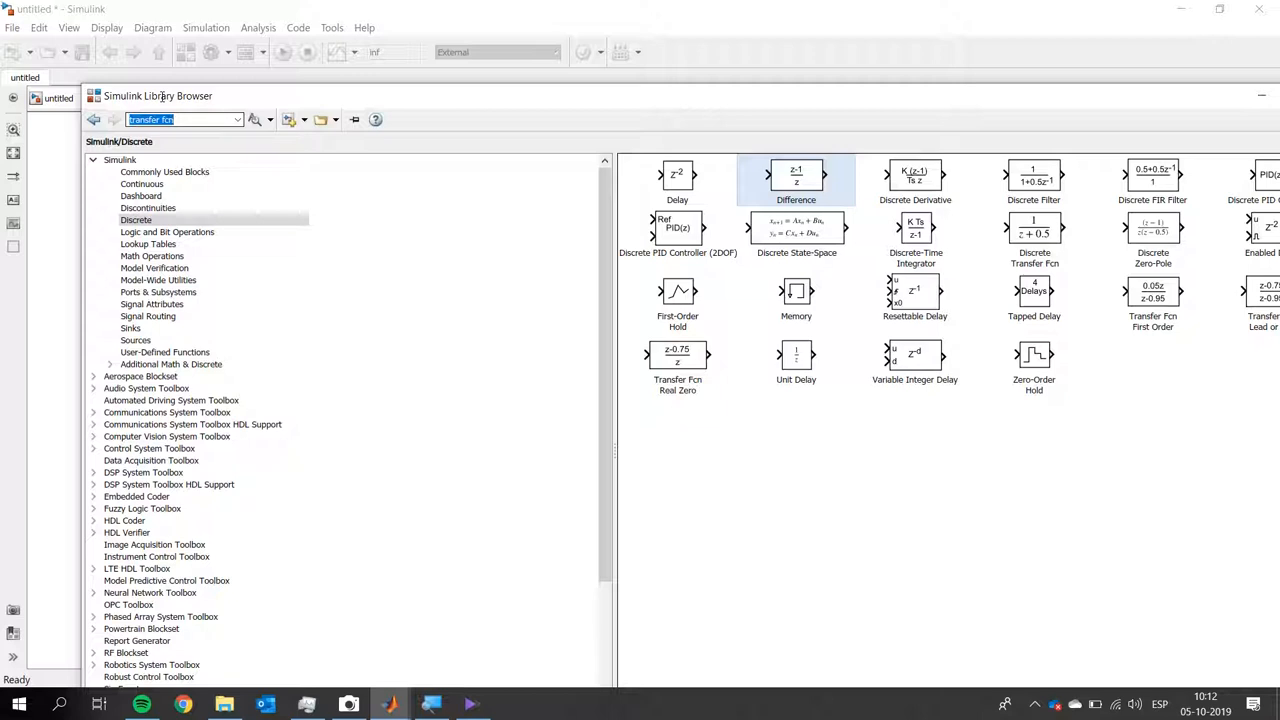
text(convert)
key(Return)
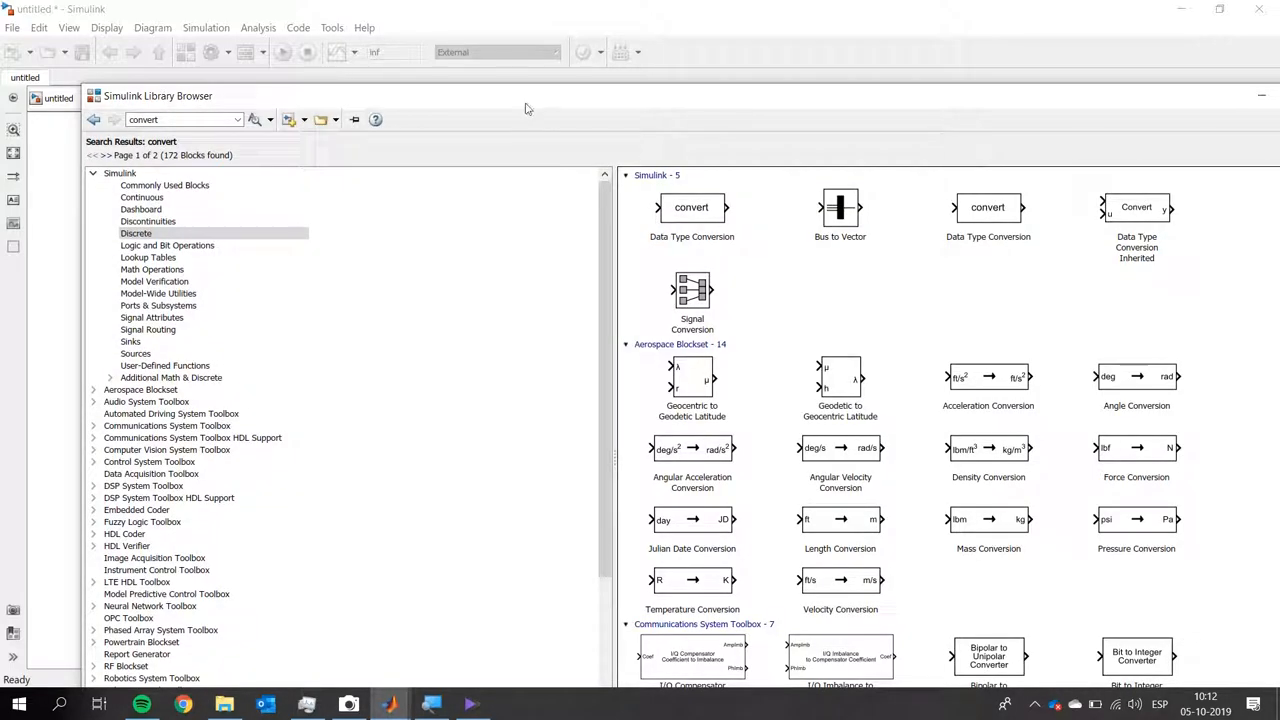
drag(535, 84, 908, 152)
drag(1136, 288, 354, 288)
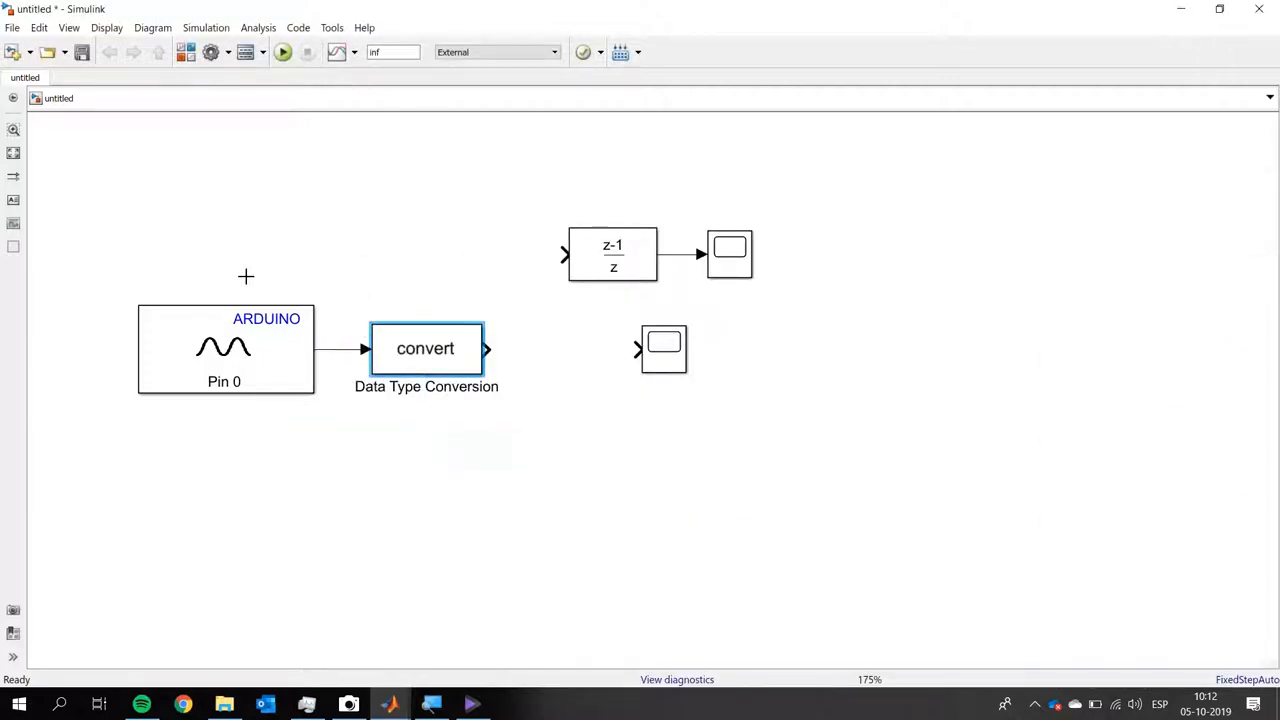
Set the Data Type Conversion block's output data type to double and connect its output to the Difference block
key(Return)
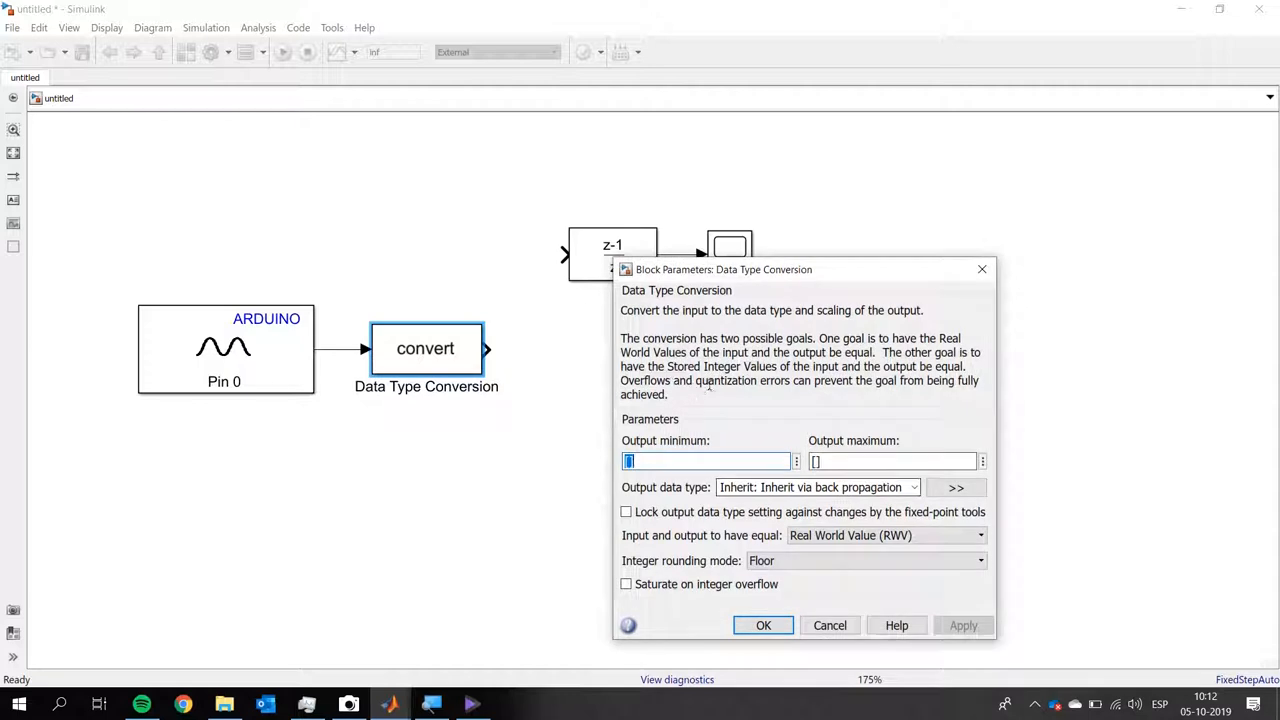
click(914, 487)
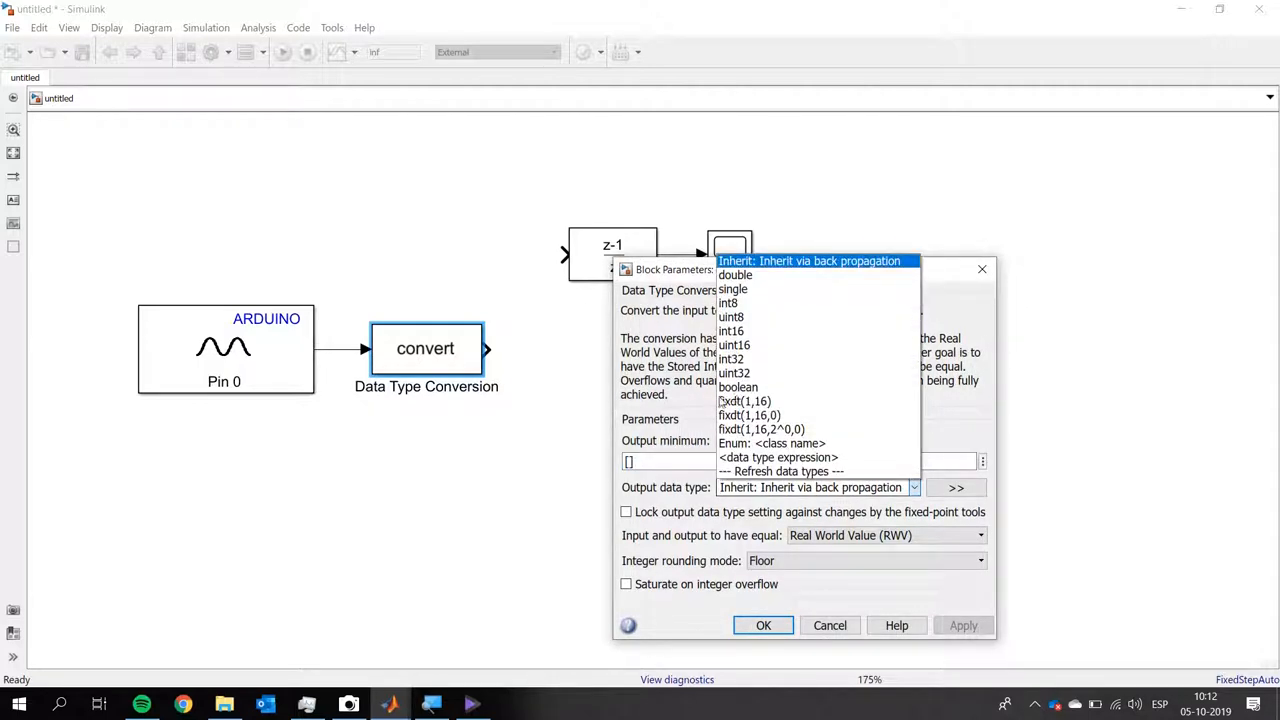
key(Up)
key(Up)
key(Up)
key(Up)
key(Up)
key(Up)
key(Up)
key(Up)
key(Up)
key(Up)
key(Up)
key(Up)
key(Up)
key(Up)
key(Return)
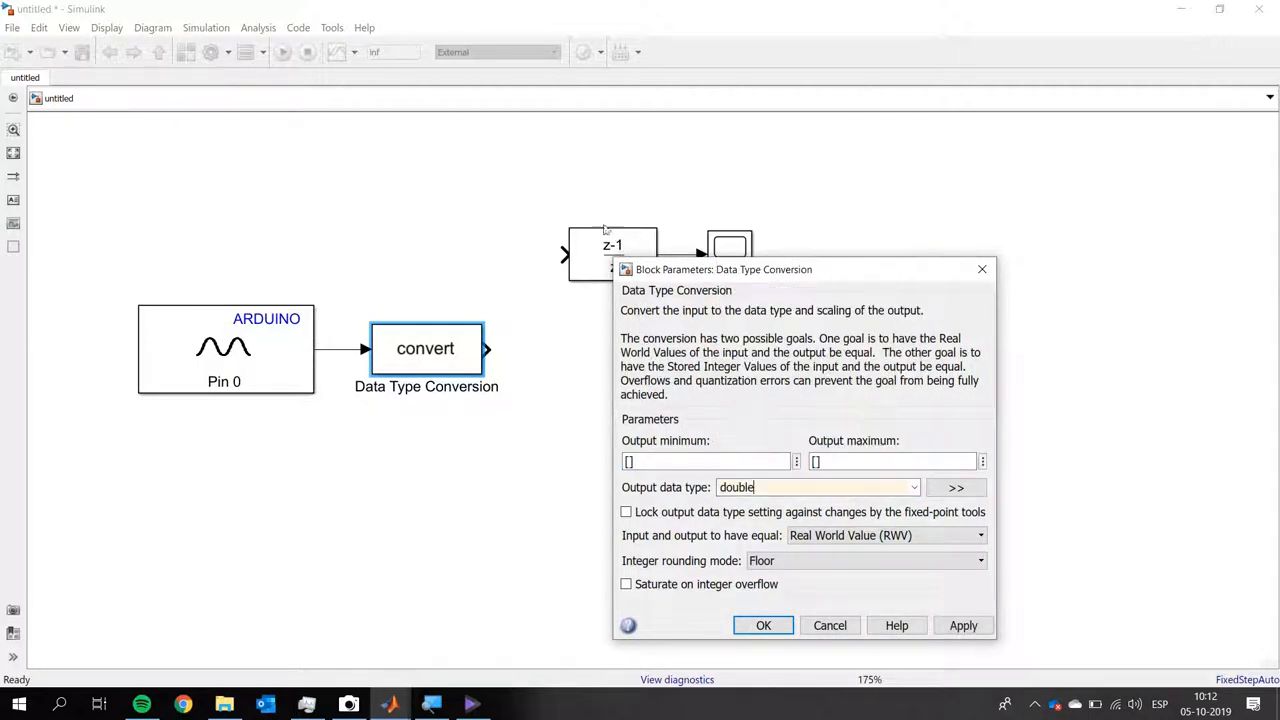
key(Return)
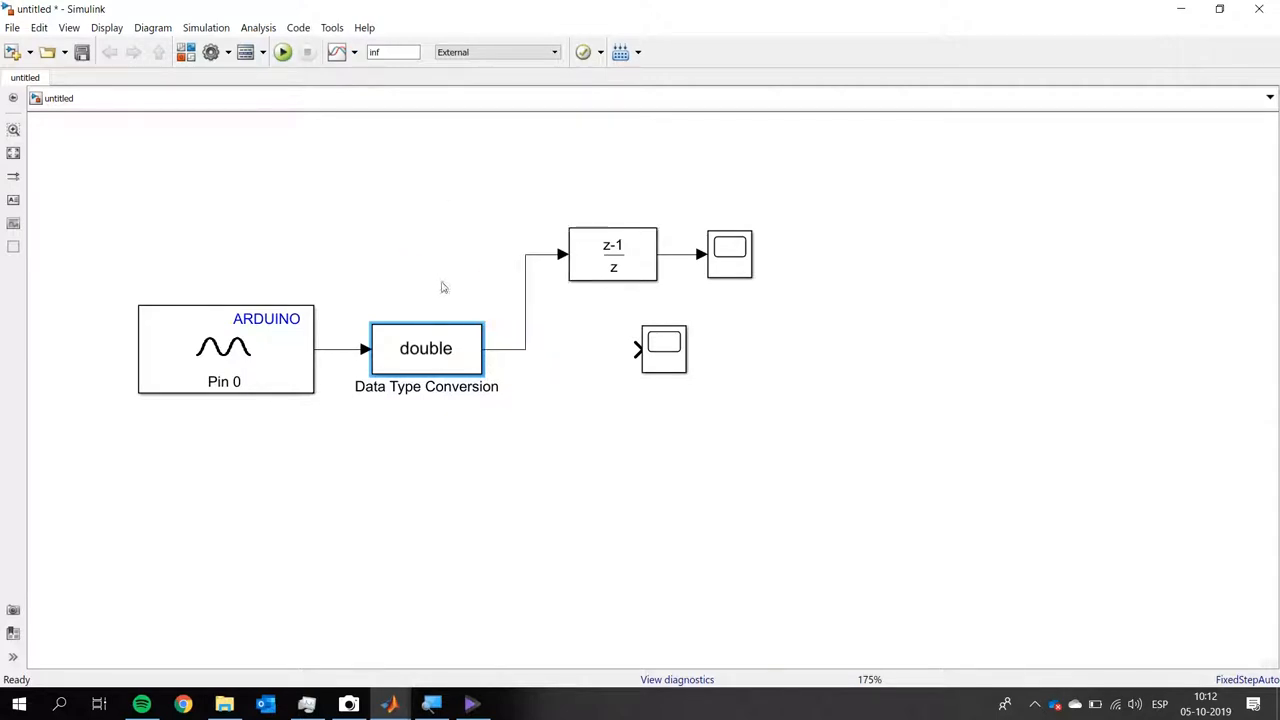
Review the Analog Input block's parameters and branch the Data Type Conversion output to the Scope below the Difference block
double_click(222, 306)
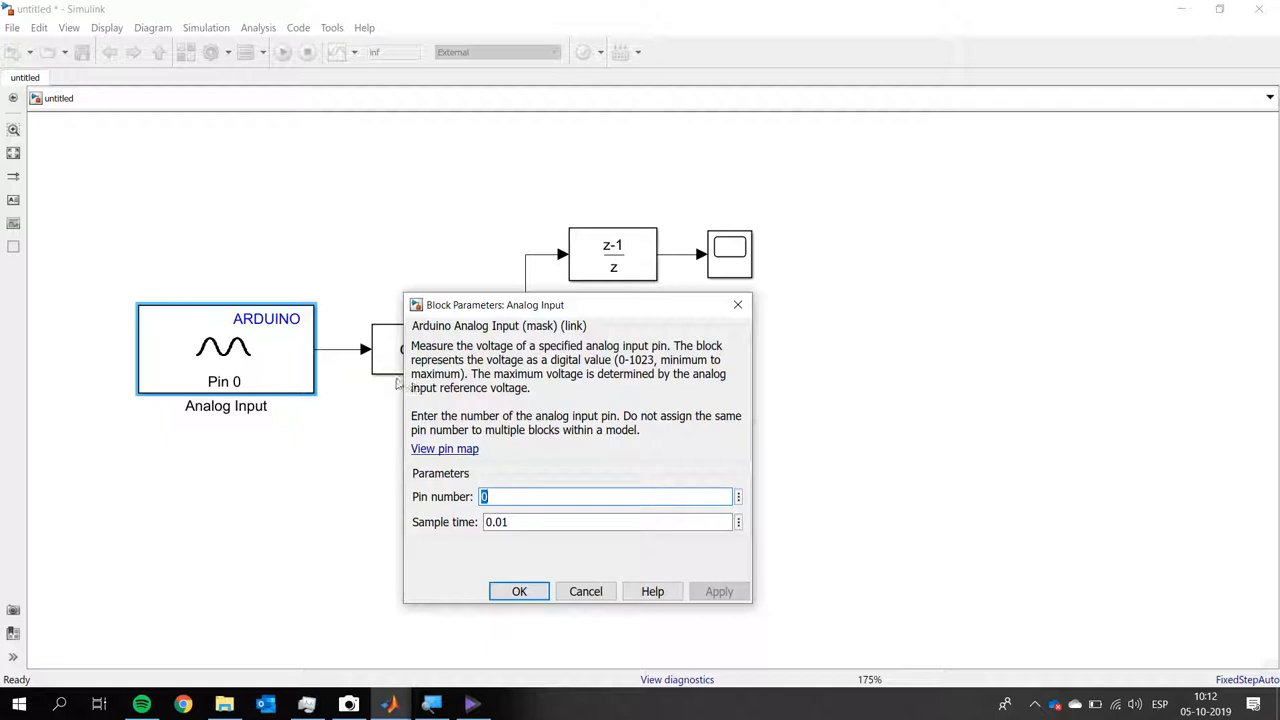
key(Escape)
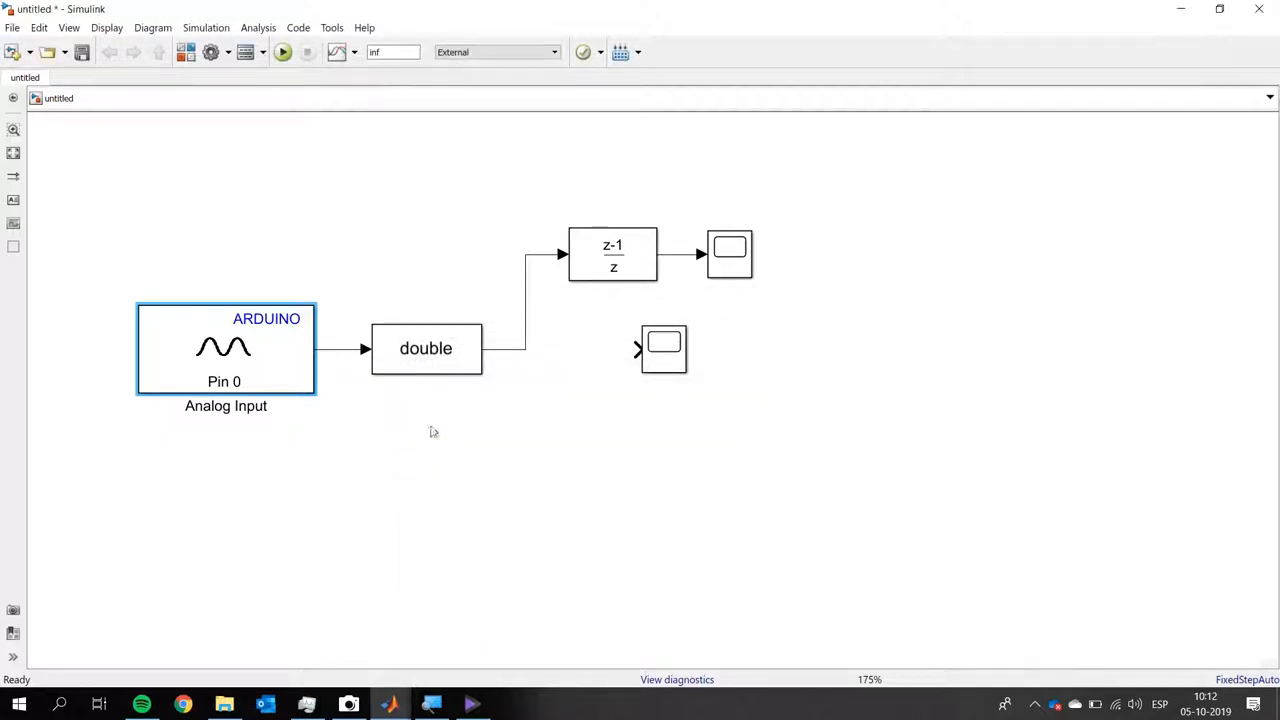
key(Tab)
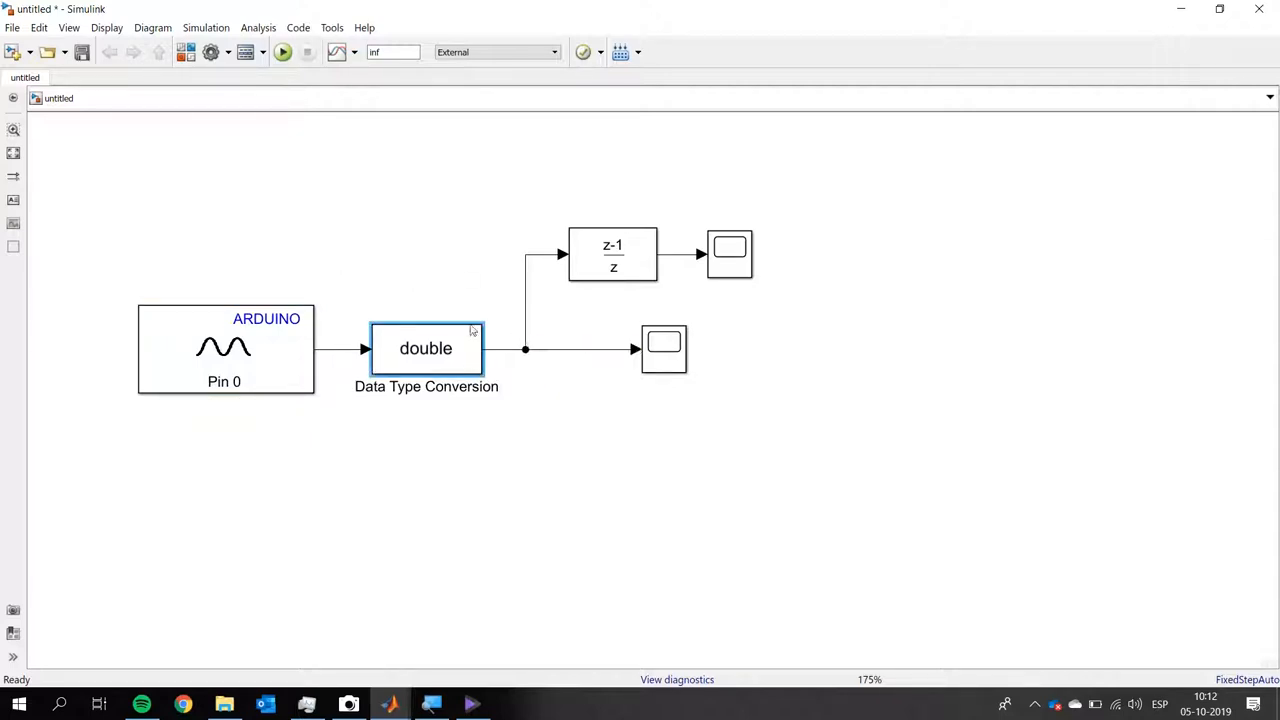
click(436, 289)
Run the model with the data type conversion on the Arduino board and close the Code Generation Report
click(213, 53)
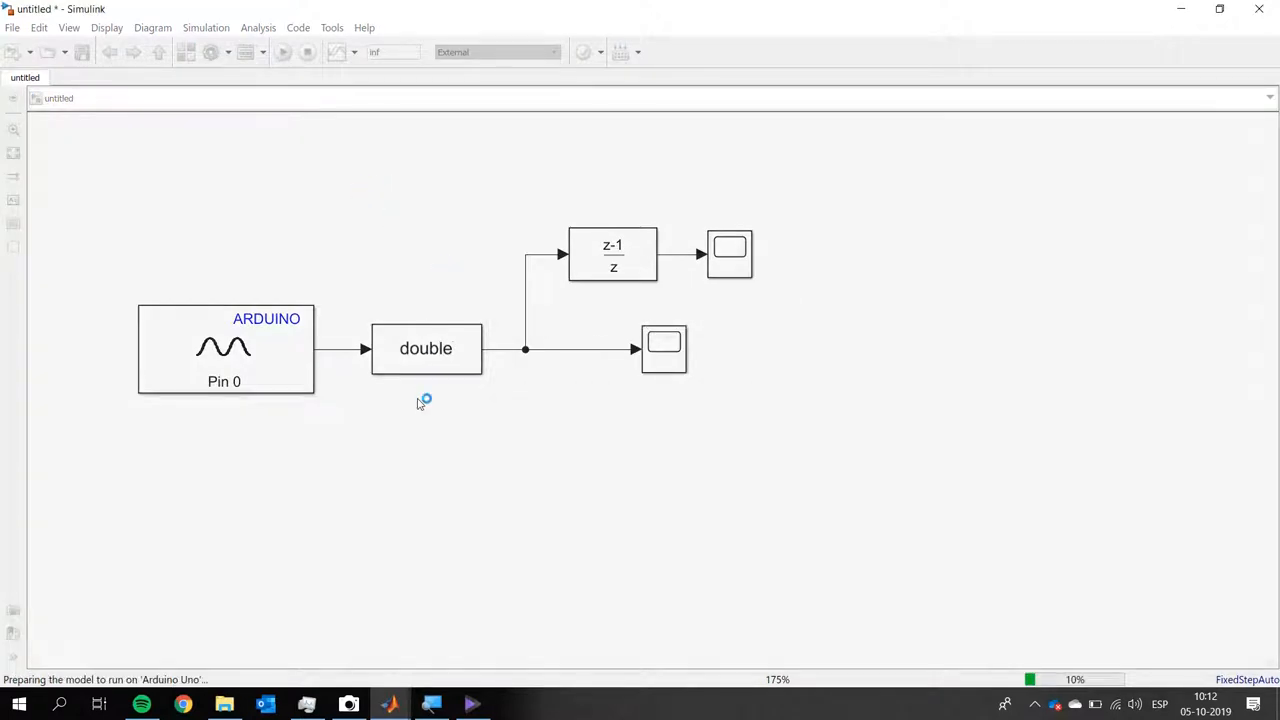
click(390, 704)
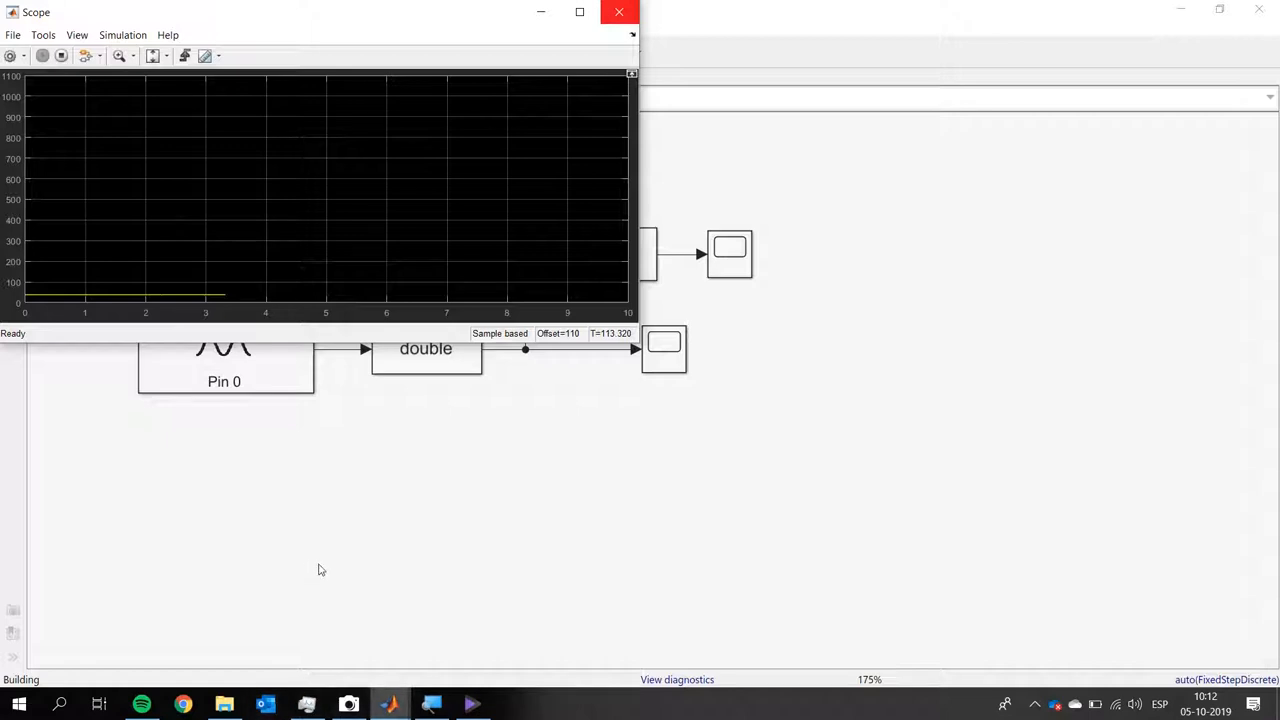
key(super+7)
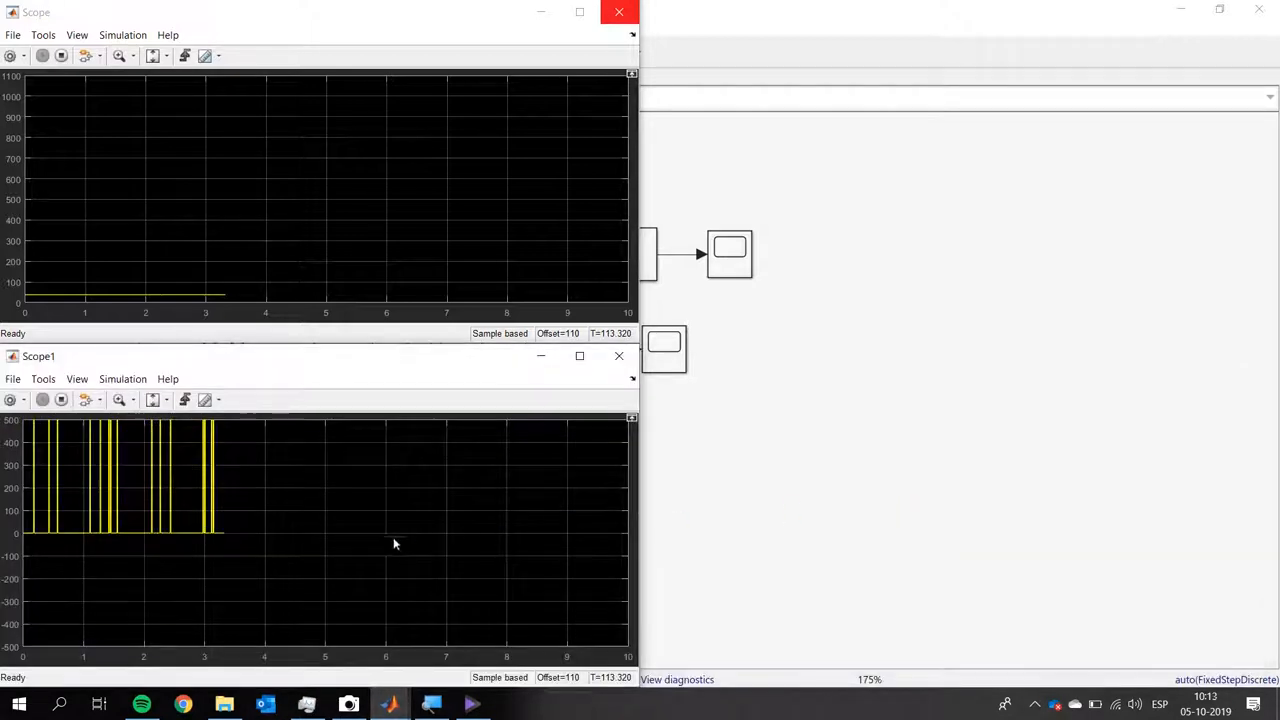
click(643, 421)
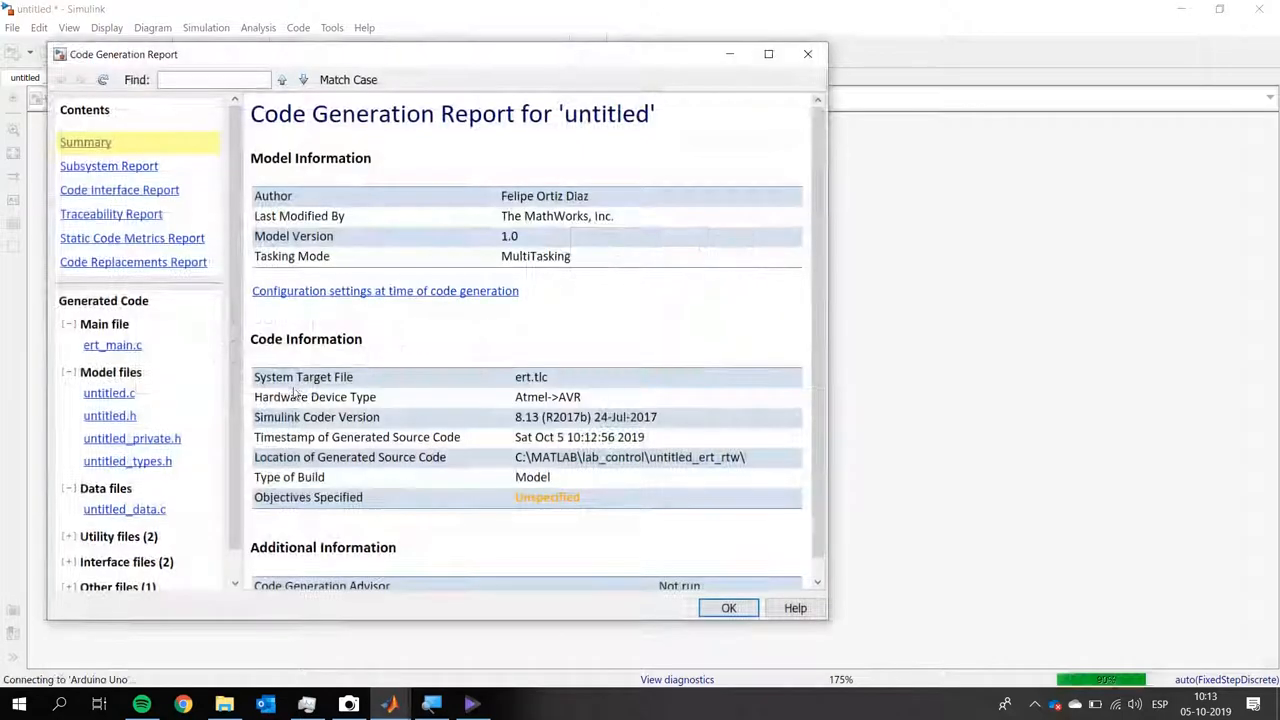
click(808, 53)
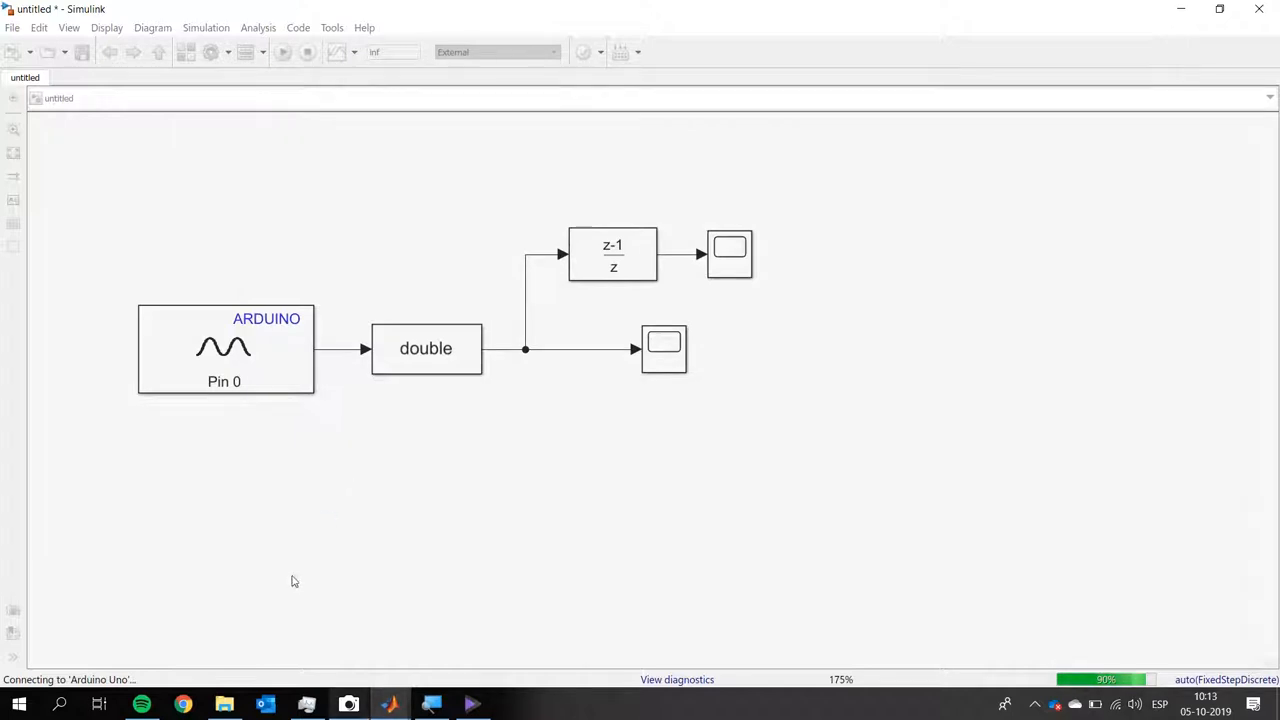
Bring both scopes forward with the Camera app beside them, and check Scope's configuration properties without changing them
mouse_move(390, 704)
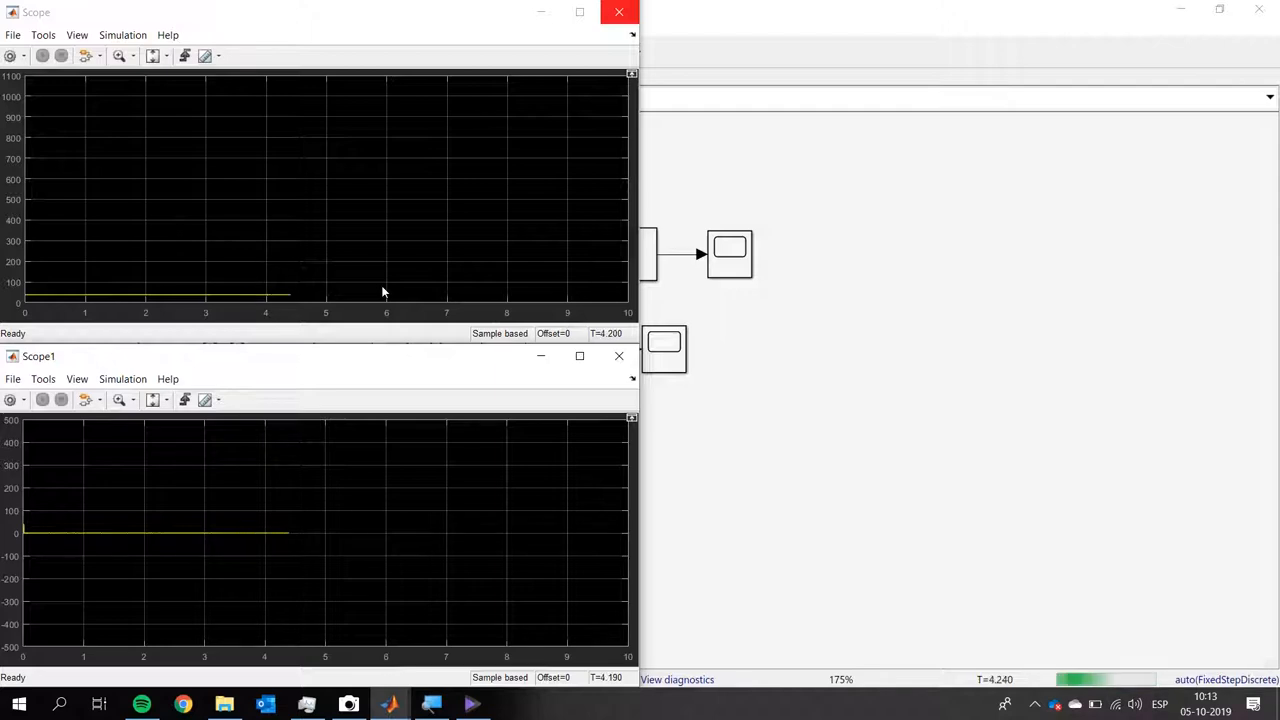
key(alt+Tab)
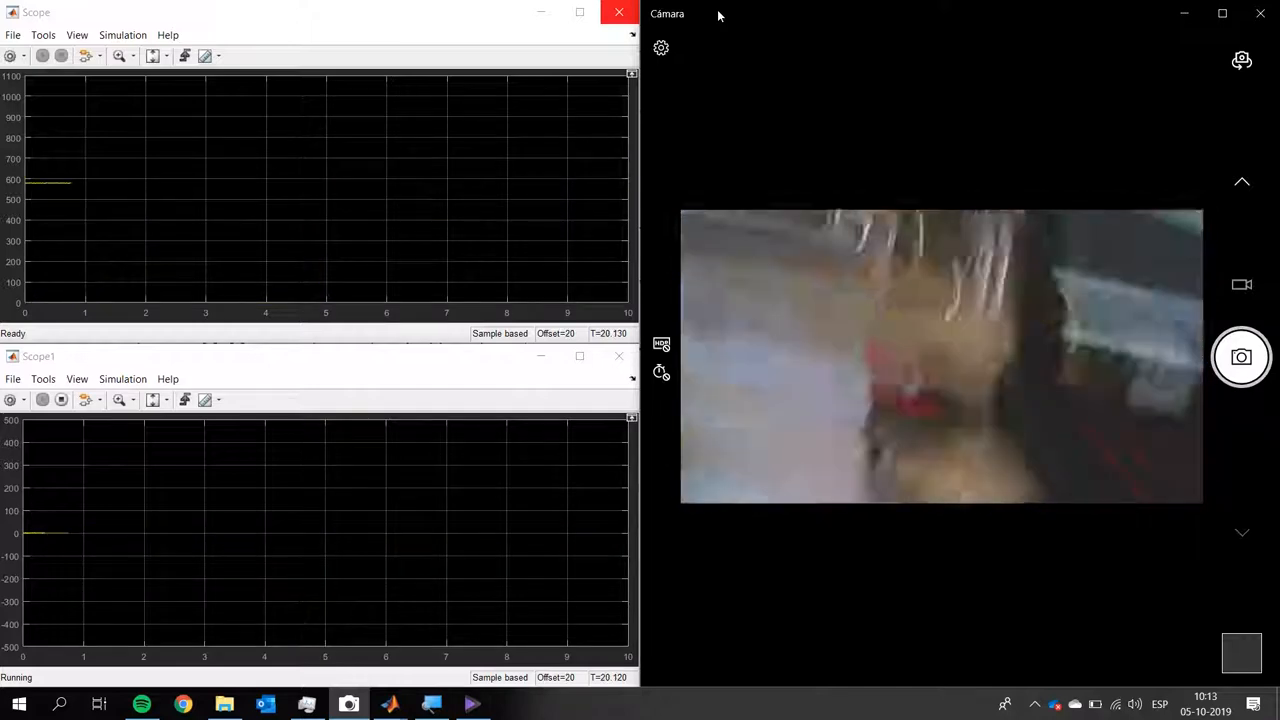
click(8, 56)
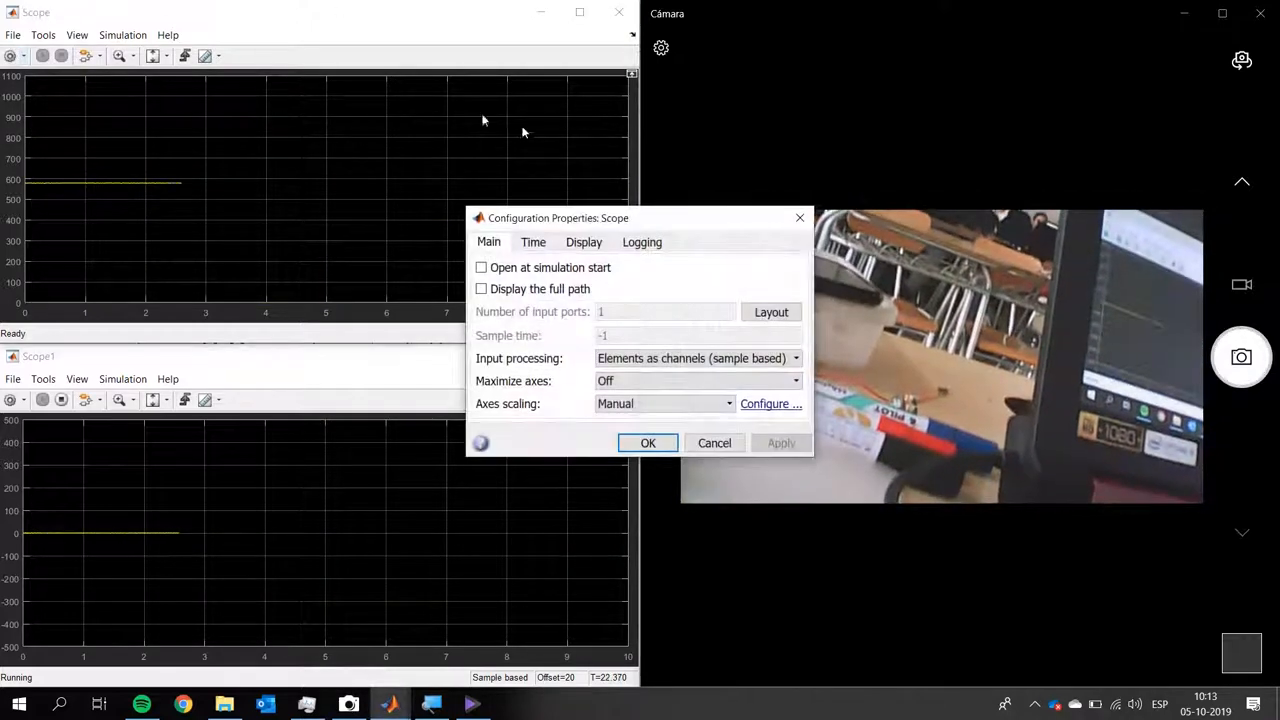
key(Escape)
Set Scope1's Y-limits to a minimum of -50 and a maximum of 50
click(103, 350)
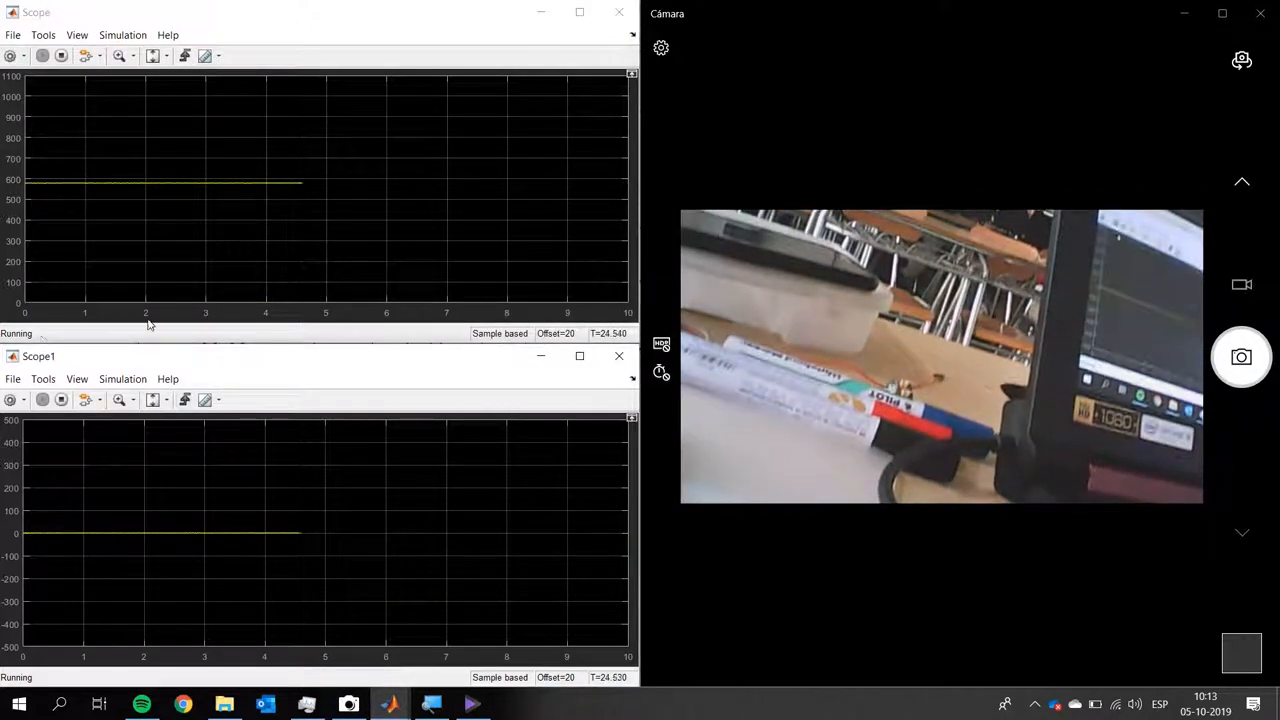
click(9, 399)
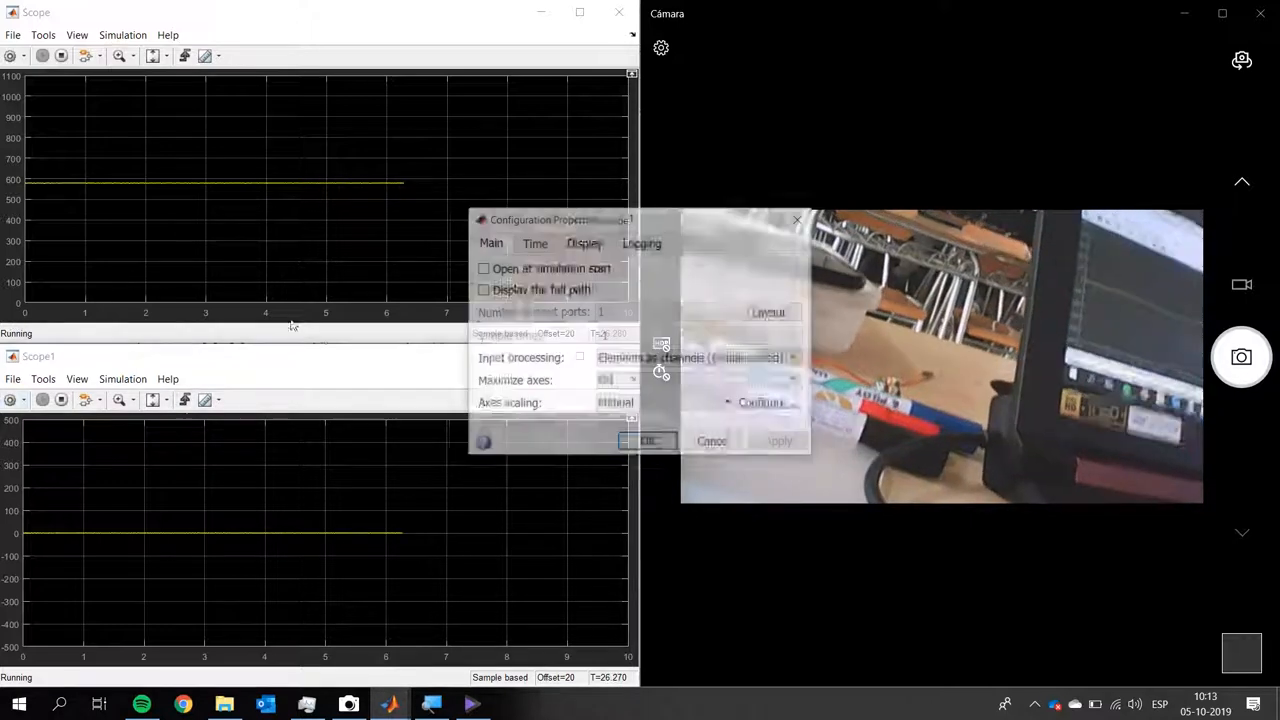
key(ctrl+Tab)
key(ctrl+Tab)
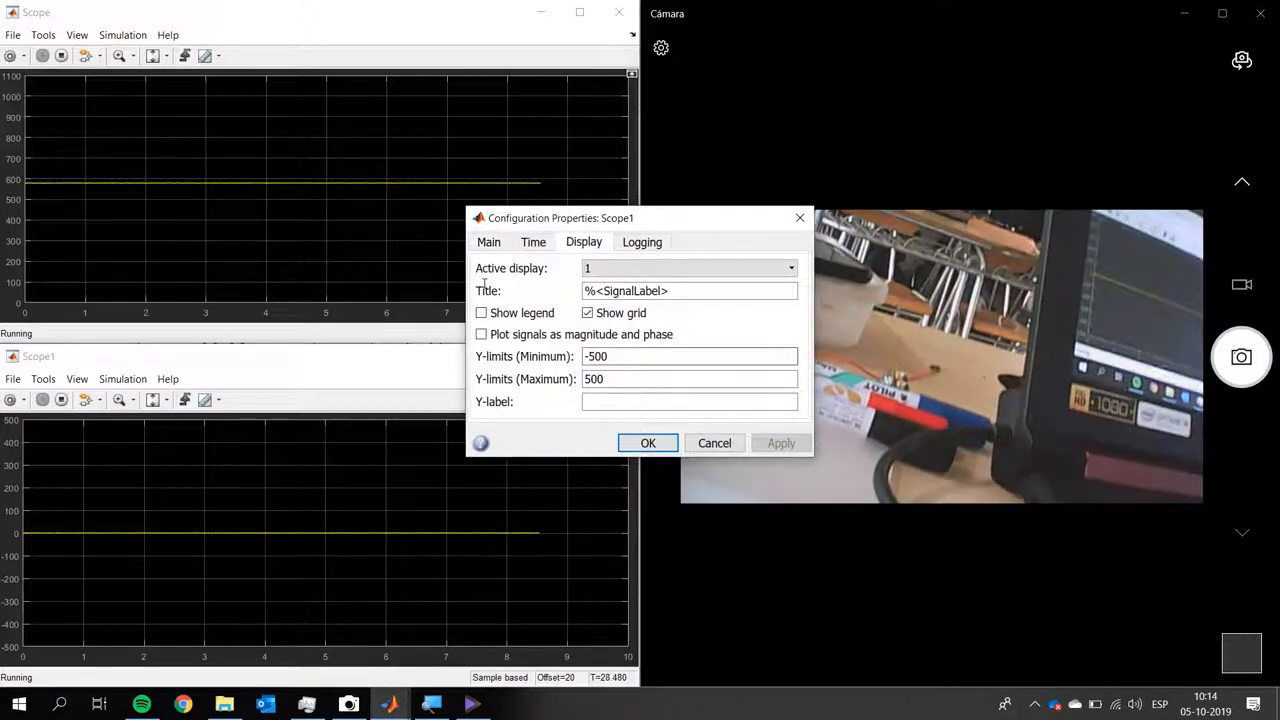
key(Tab)
key(Tab)
key(Tab)
key(Tab)
key(Tab)
key(Tab)
key(End)
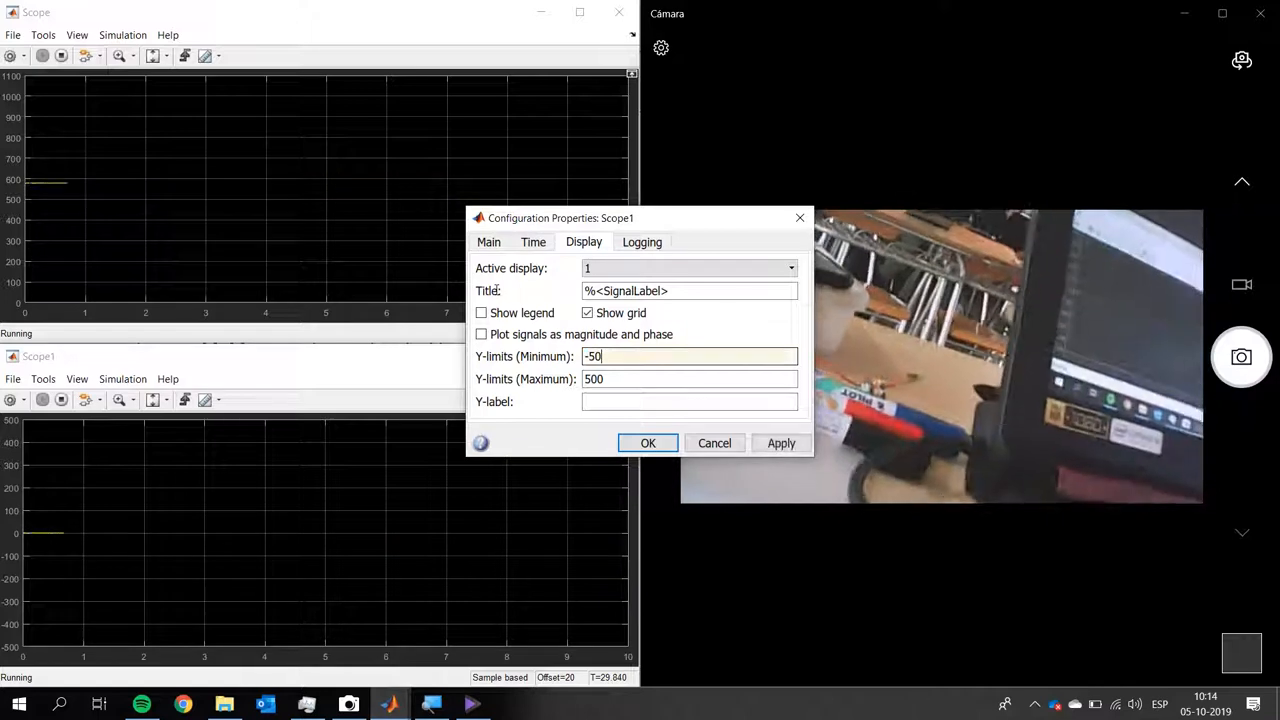
key(Tab)
text(50)
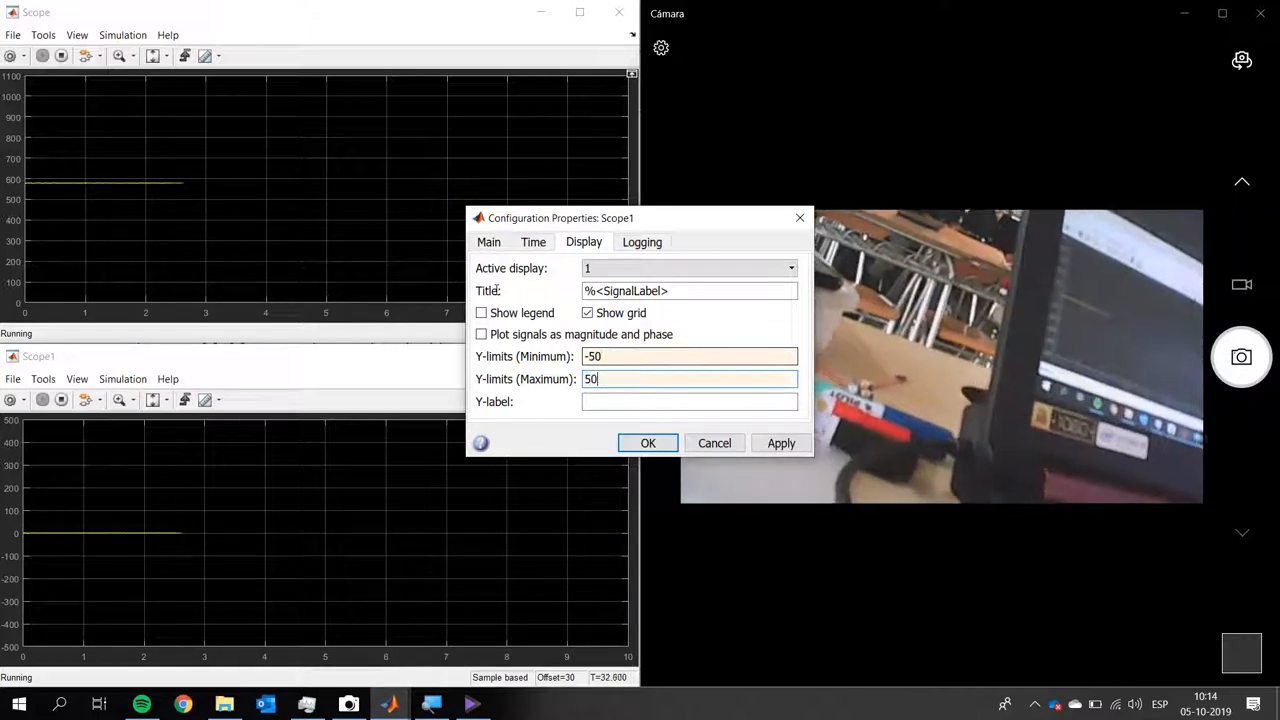
key(Return)
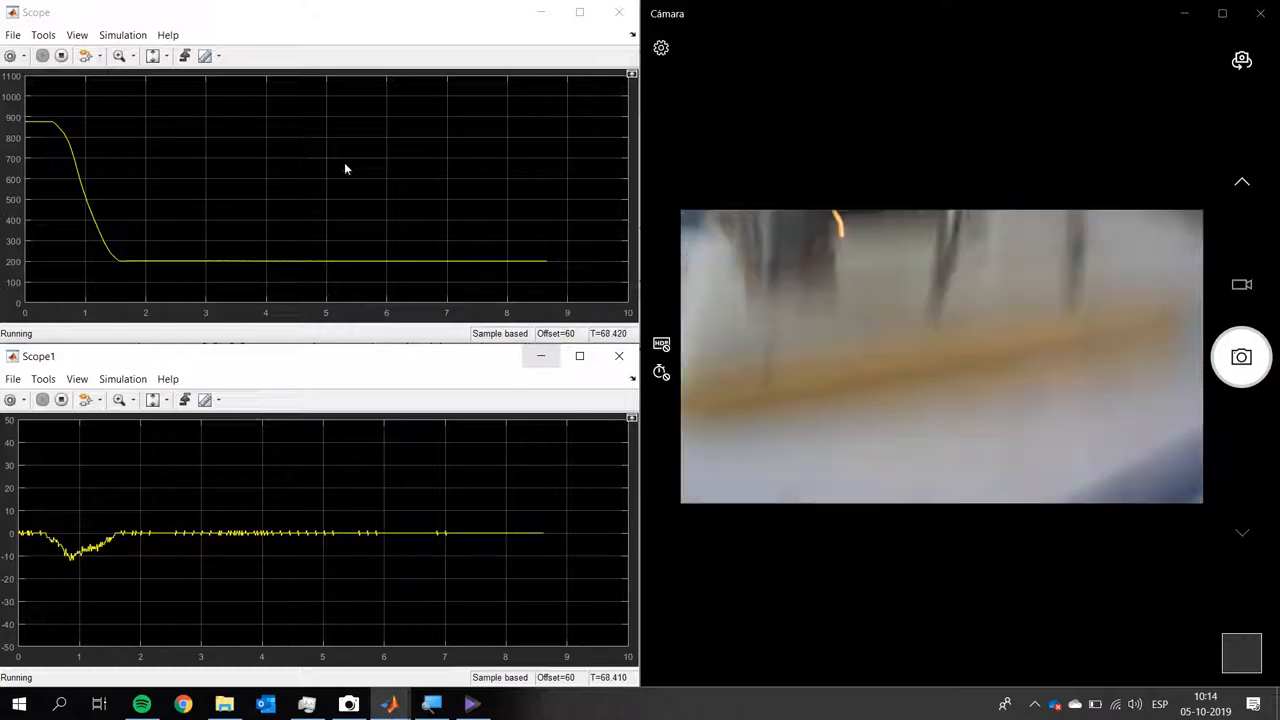
Stop the running model and delete the Difference block, Scope1 and their connecting lines
click(60, 55)
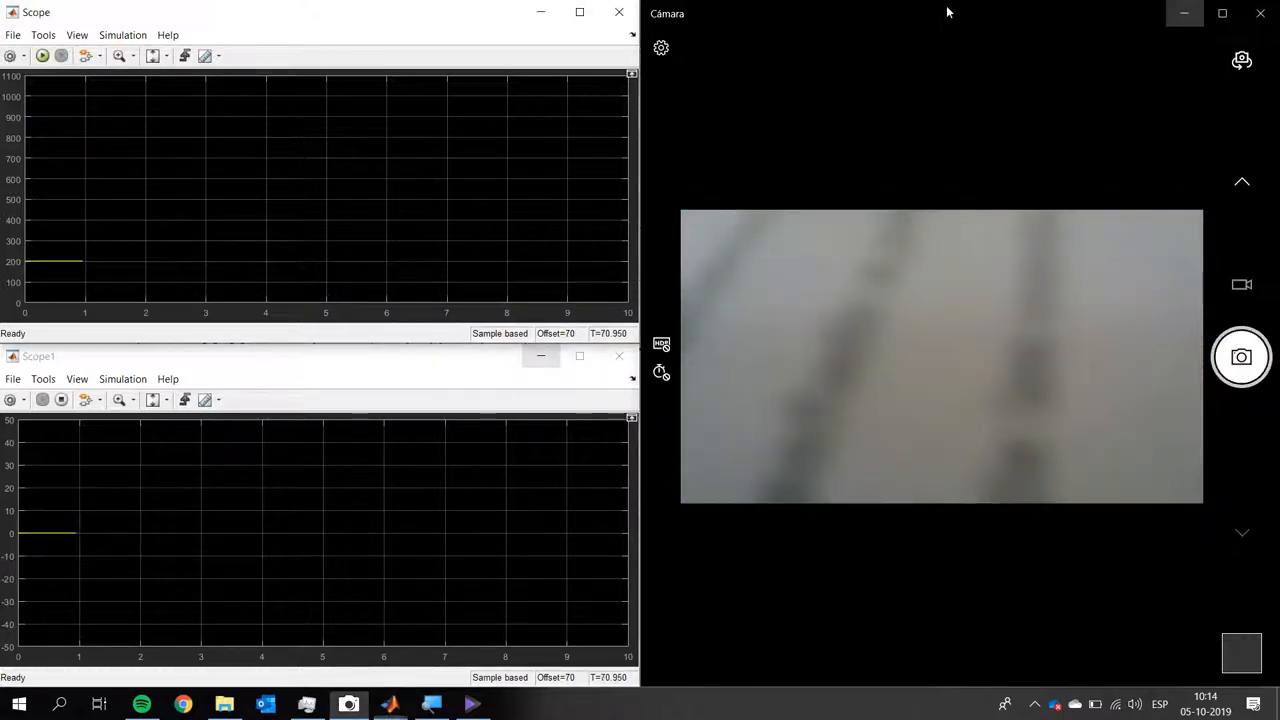
click(1184, 13)
click(660, 150)
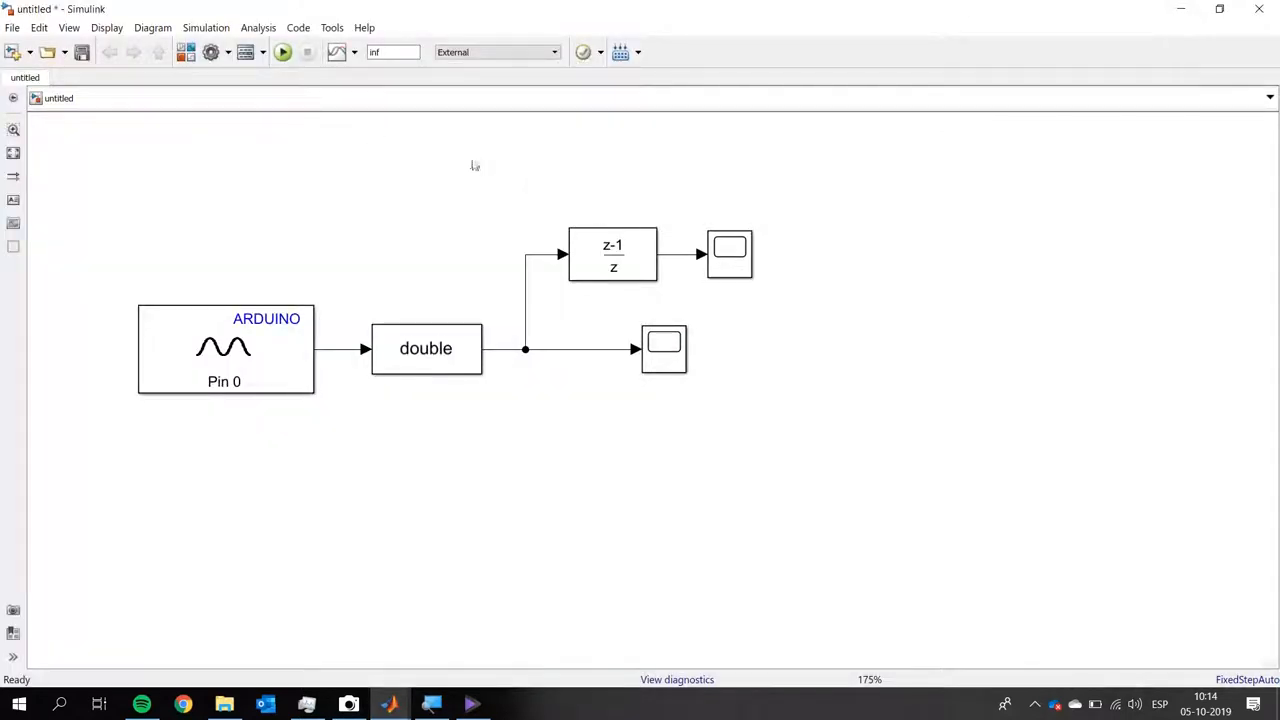
drag(546, 171, 797, 323)
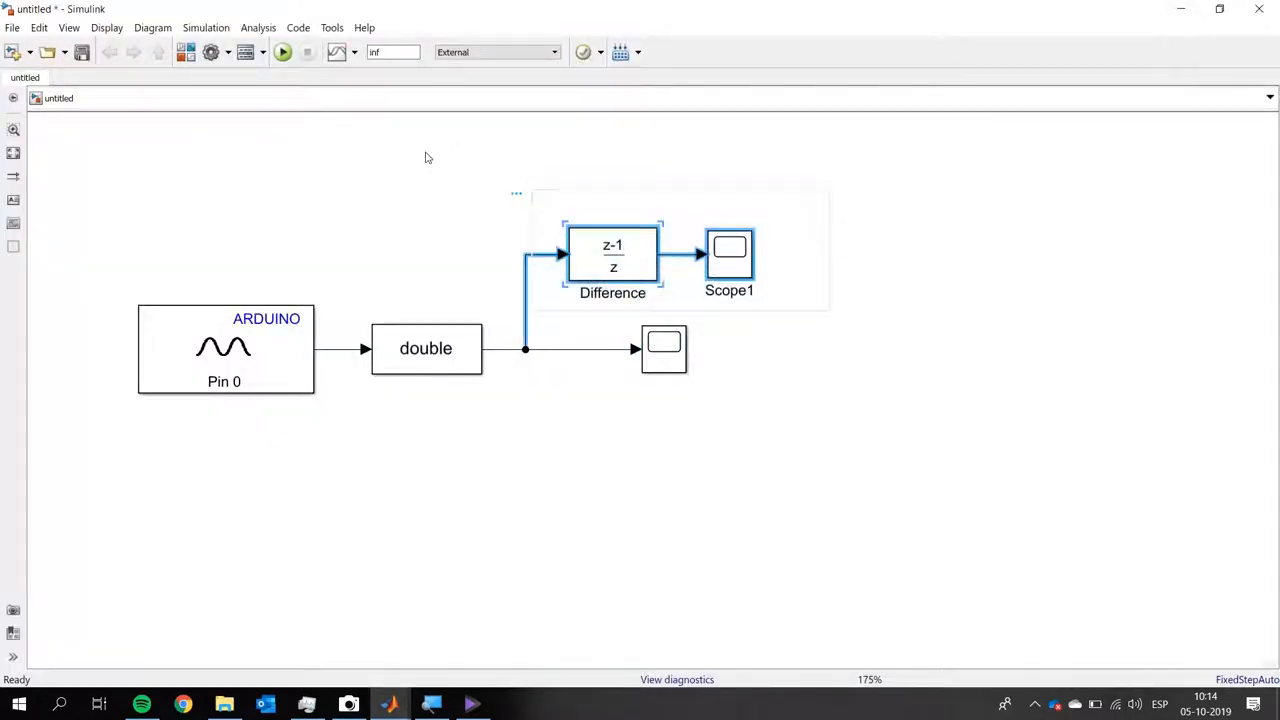
key(Delete)
Add a PWM block from the Arduino support package's Common library beyond the Scope, and move the Scope above the main signal line
click(185, 52)
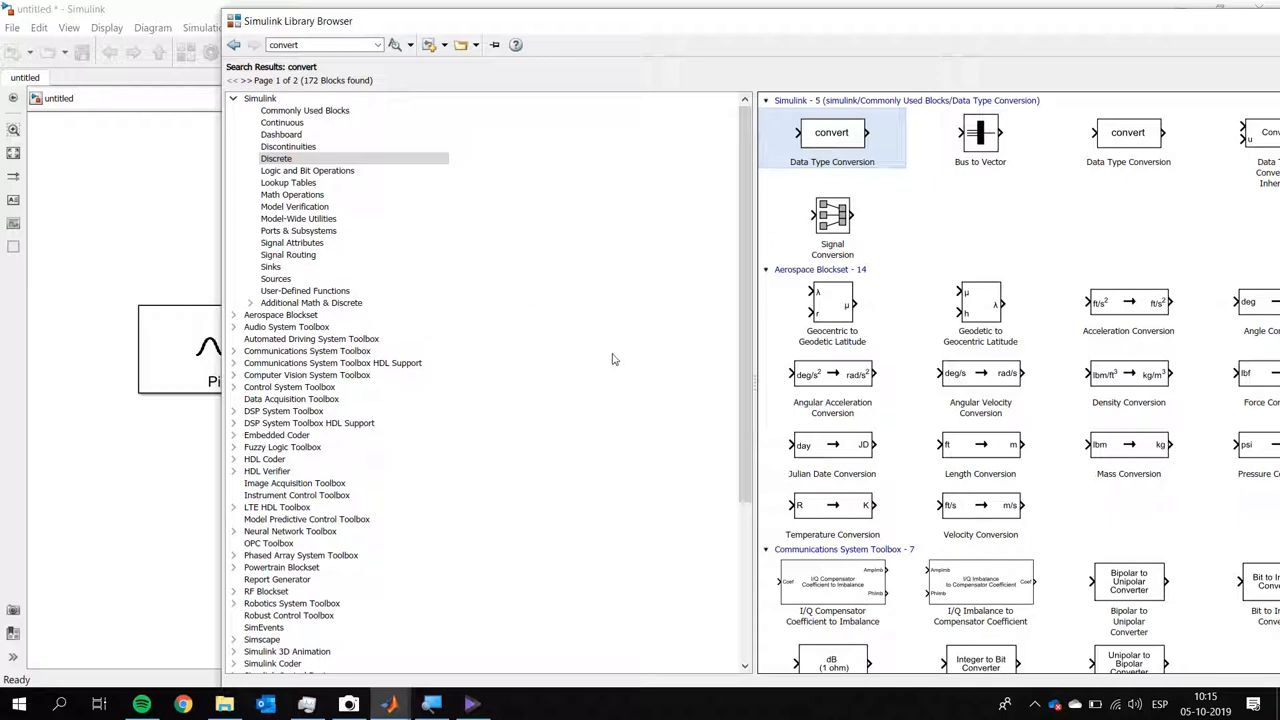
scroll(520, 361, down, 8)
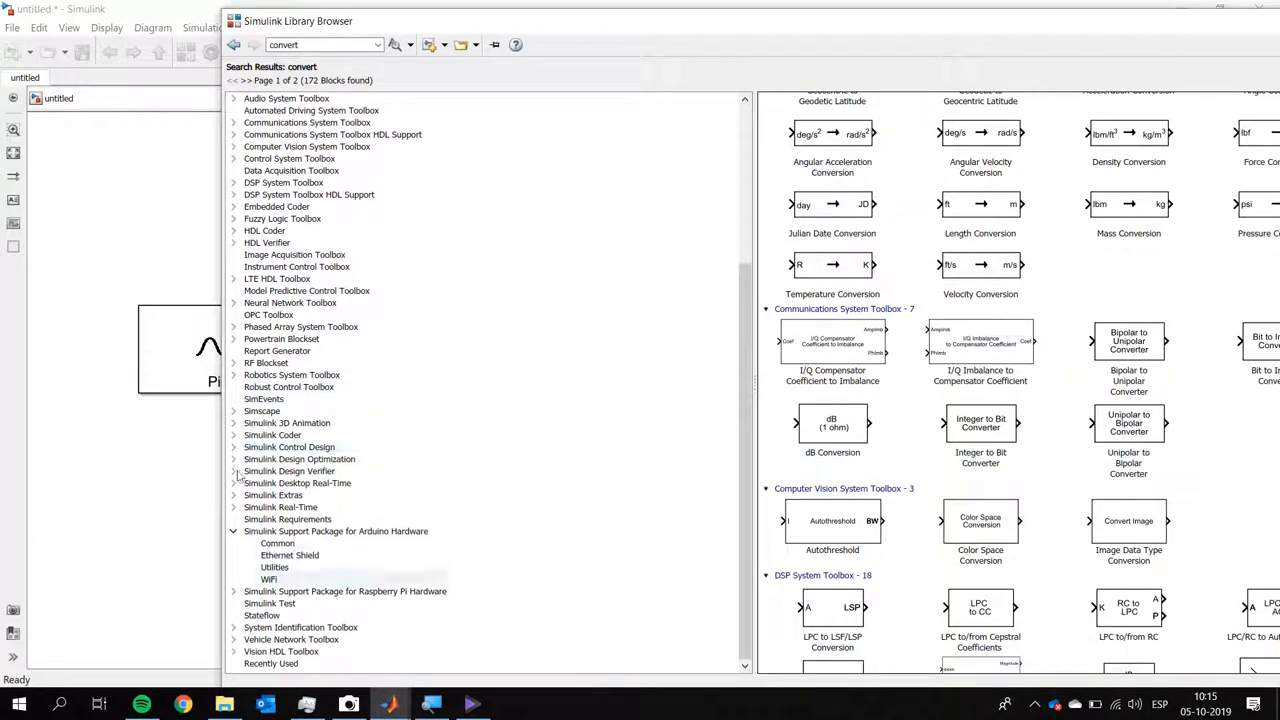
click(277, 543)
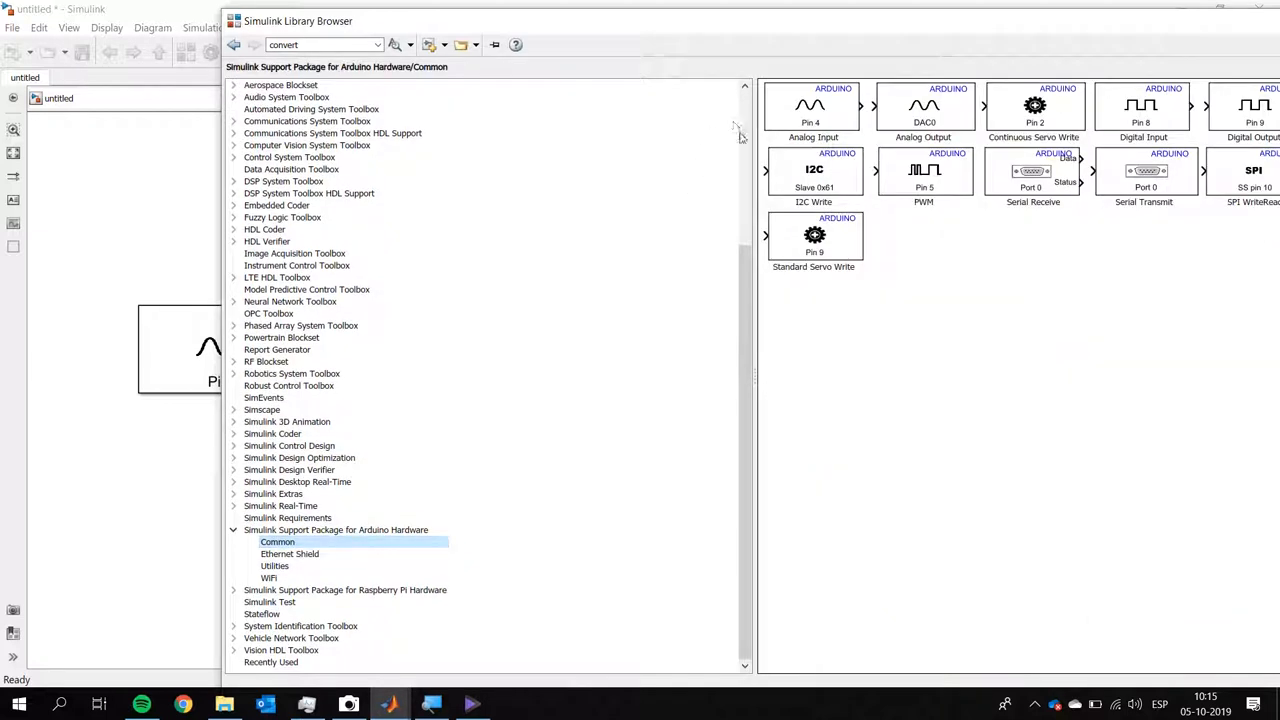
drag(924, 175, 691, 280)
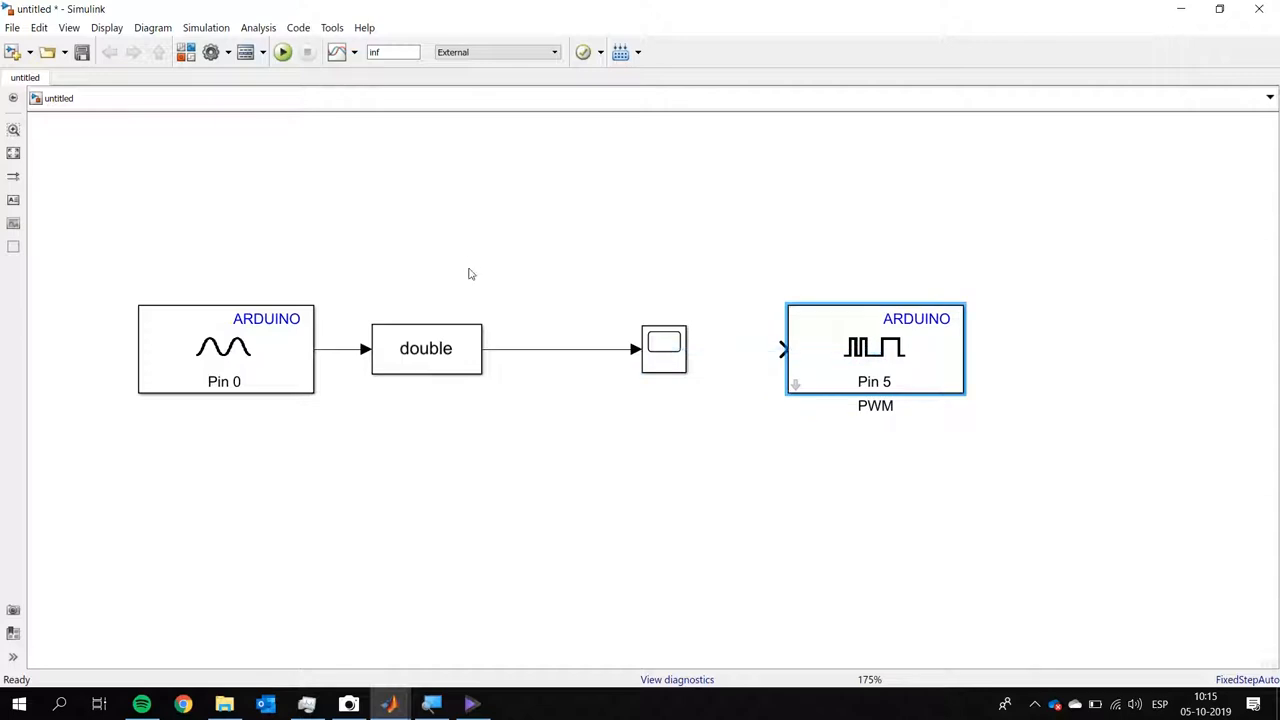
drag(664, 348, 649, 217)
click(246, 149)
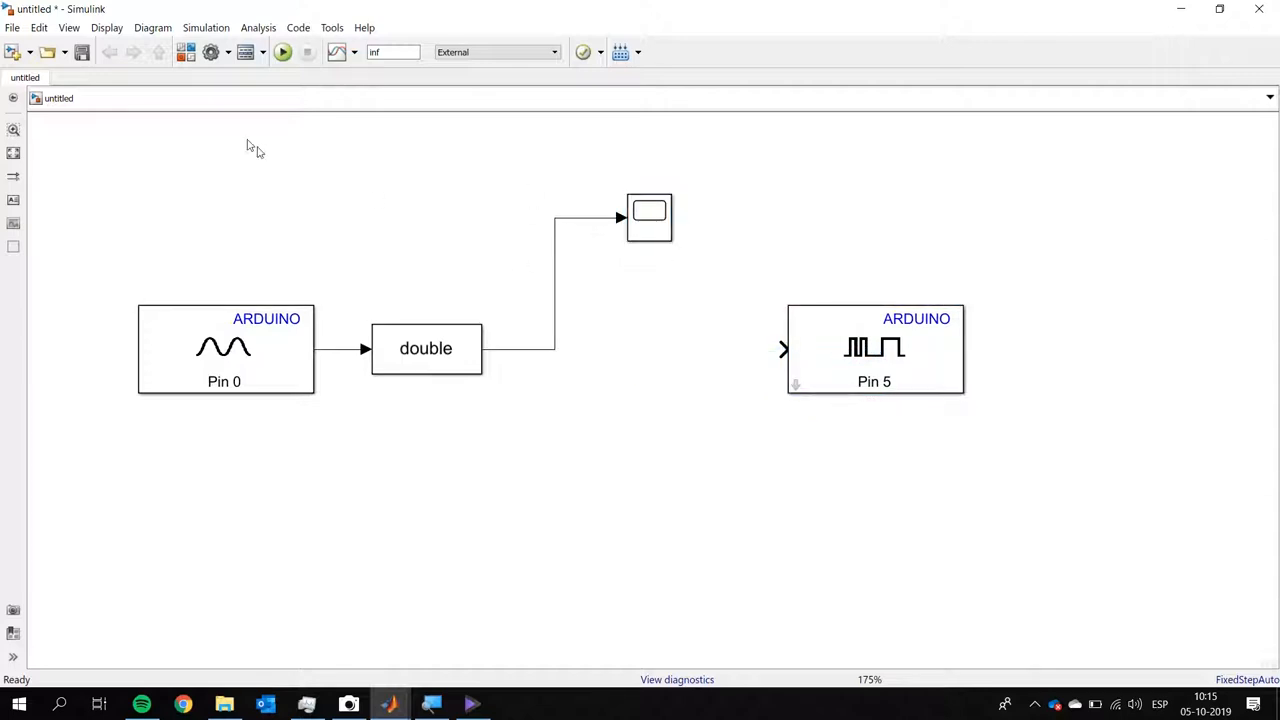
click(186, 52)
click(100, 196)
click(237, 310)
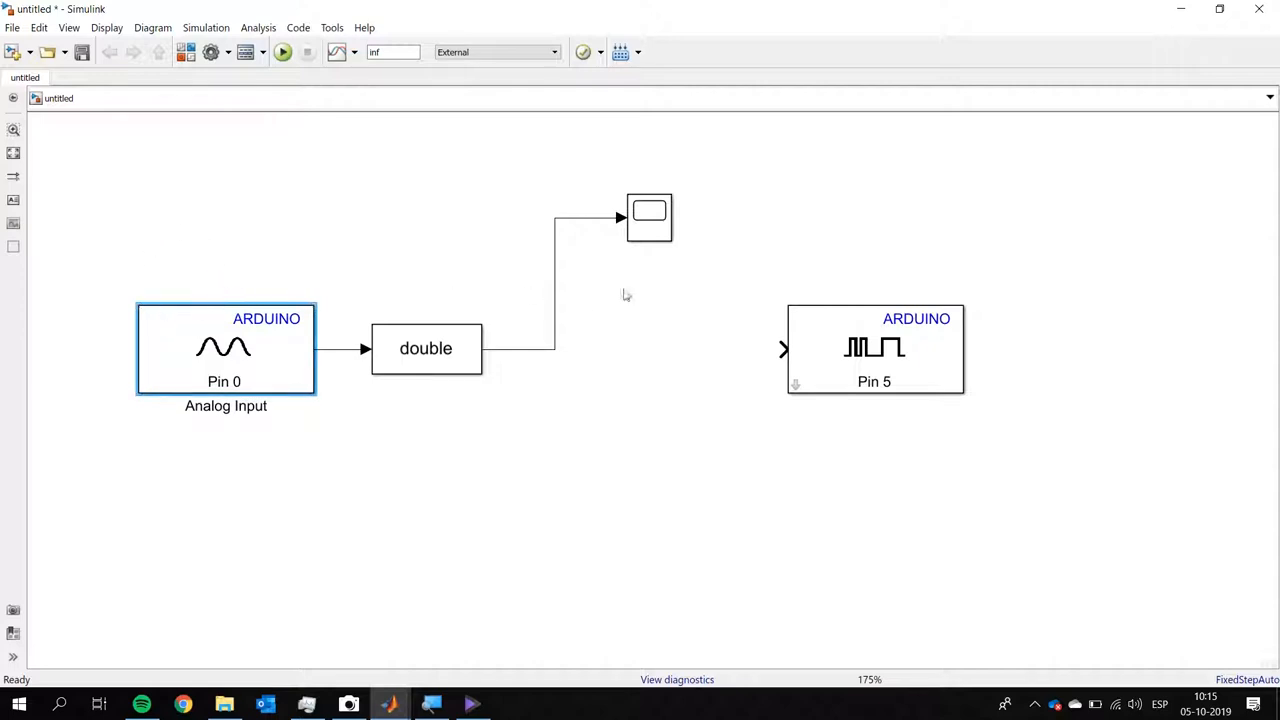
click(798, 388)
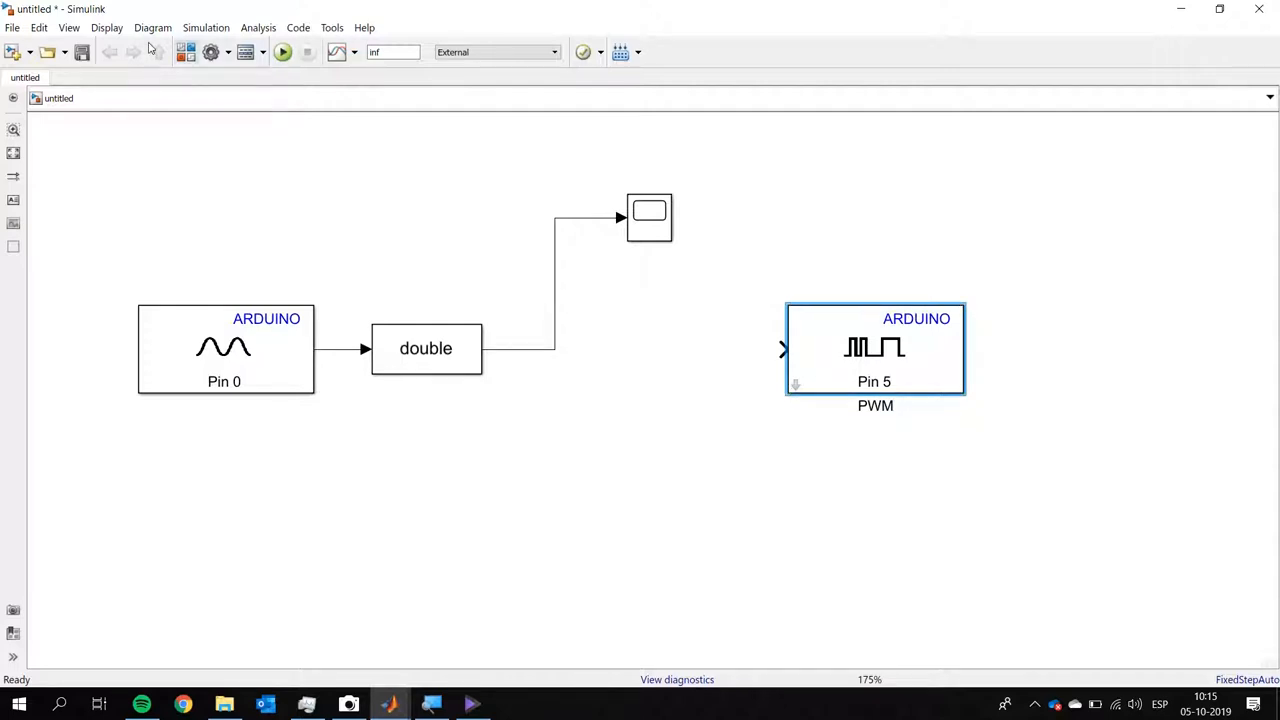
Search the block library for gain and insert a Gain block connected between the Data Type Conversion output and the PWM block
click(186, 52)
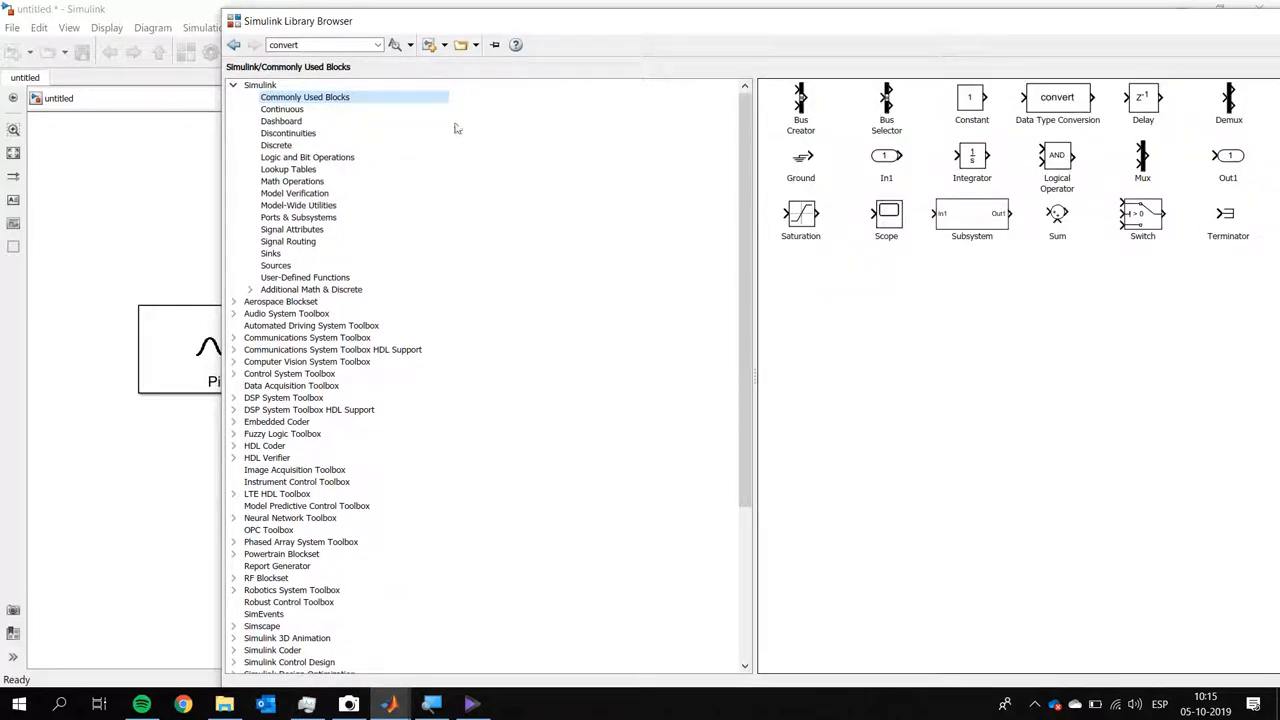
key(Down)
key(Up)
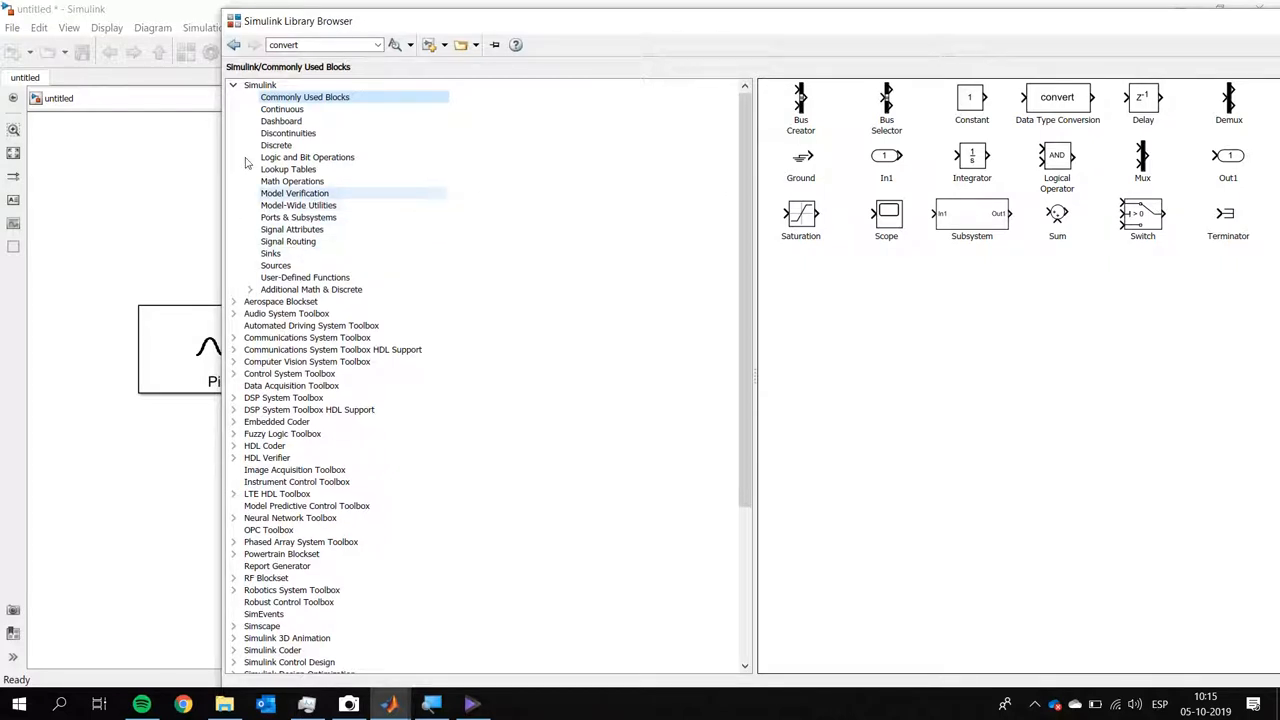
click(285, 193)
click(256, 45)
text(gain)
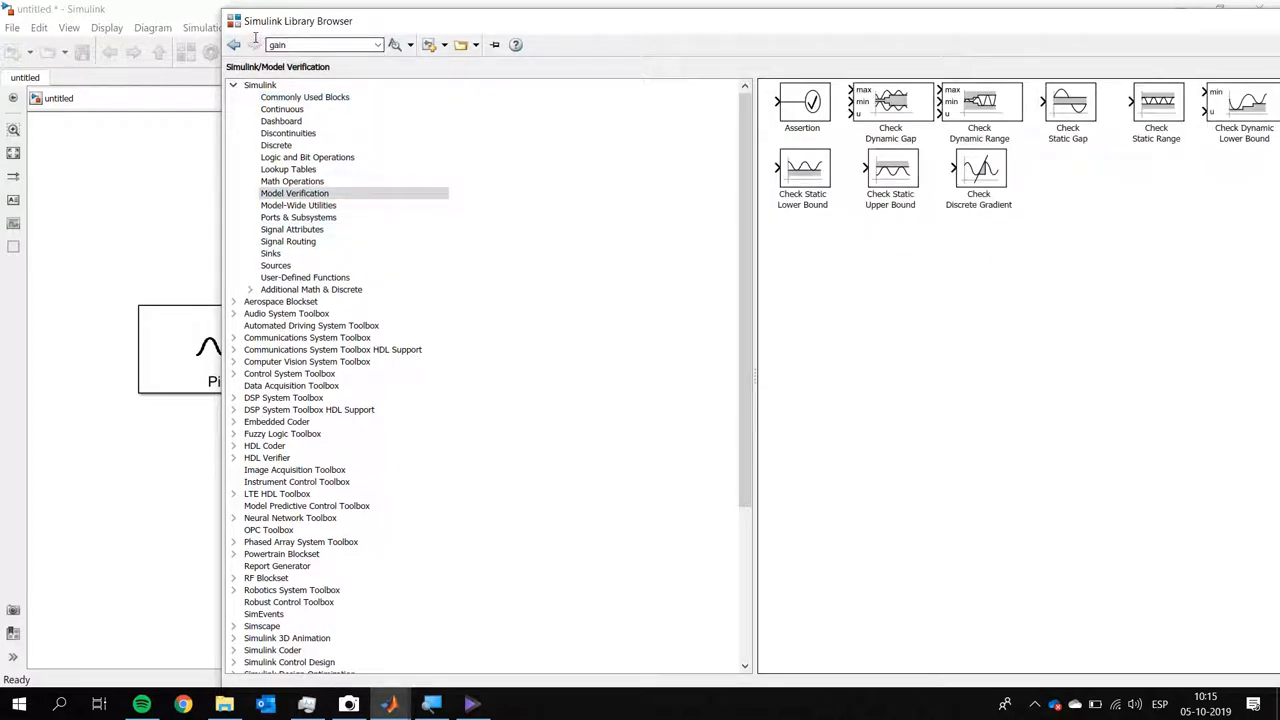
key(Return)
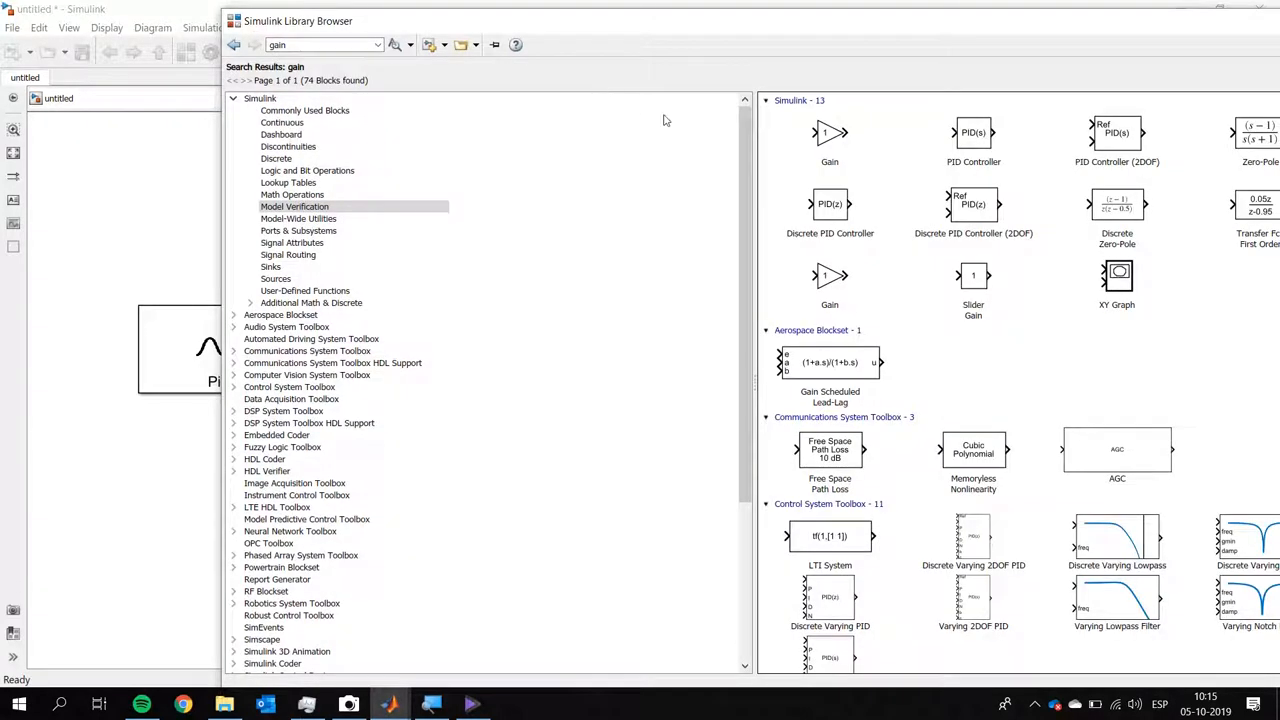
drag(830, 133, 110, 172)
drag(170, 210, 649, 349)
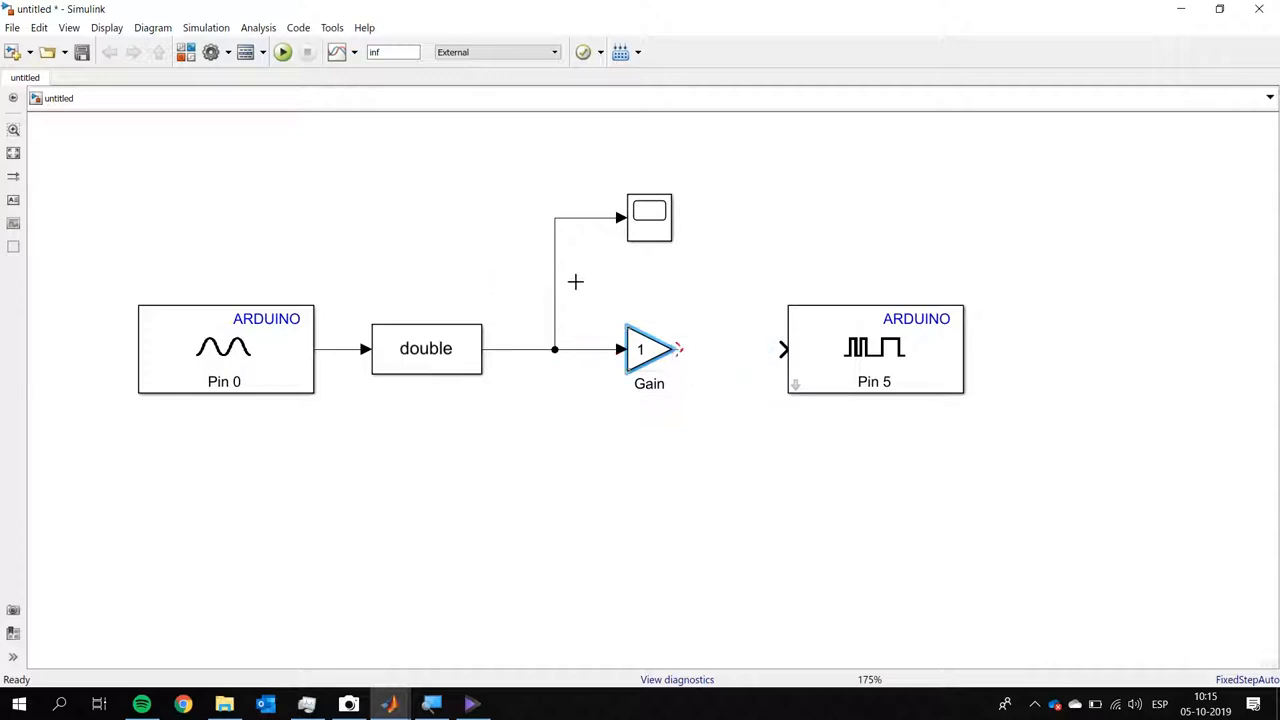
click(600, 360)
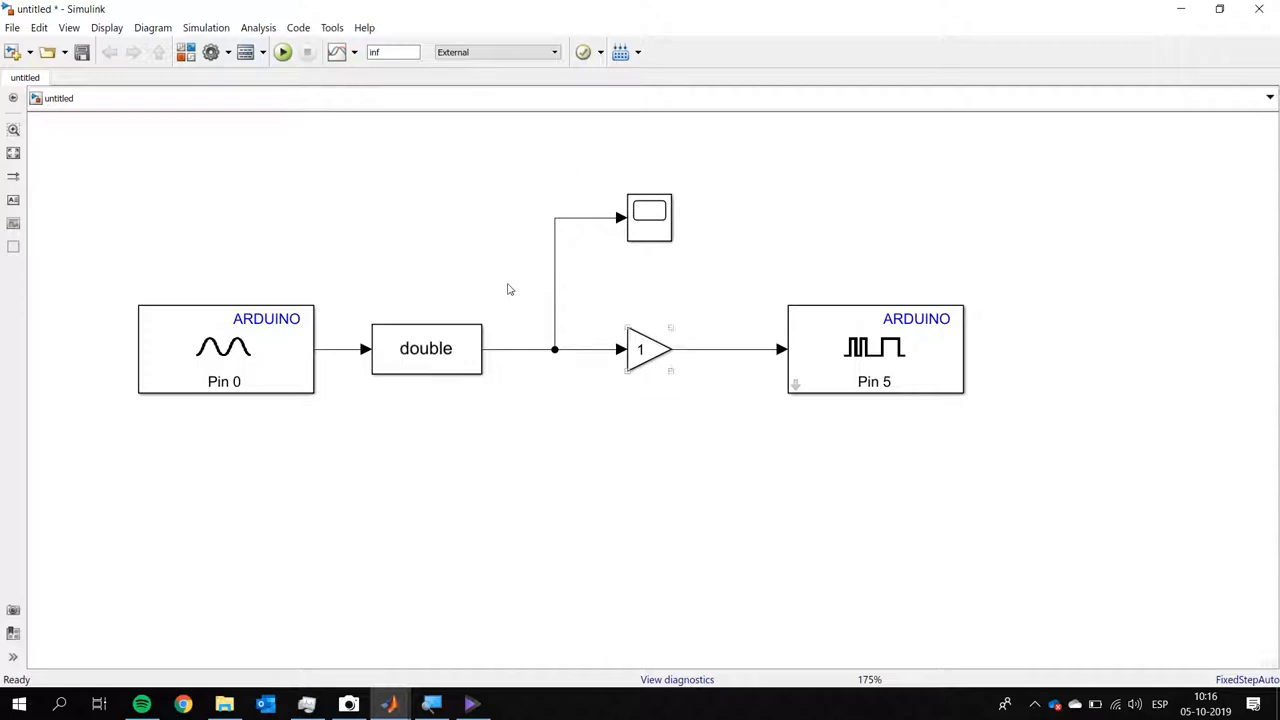
Set the Gain block's gain to 1/4
key(Tab)
key(Return)
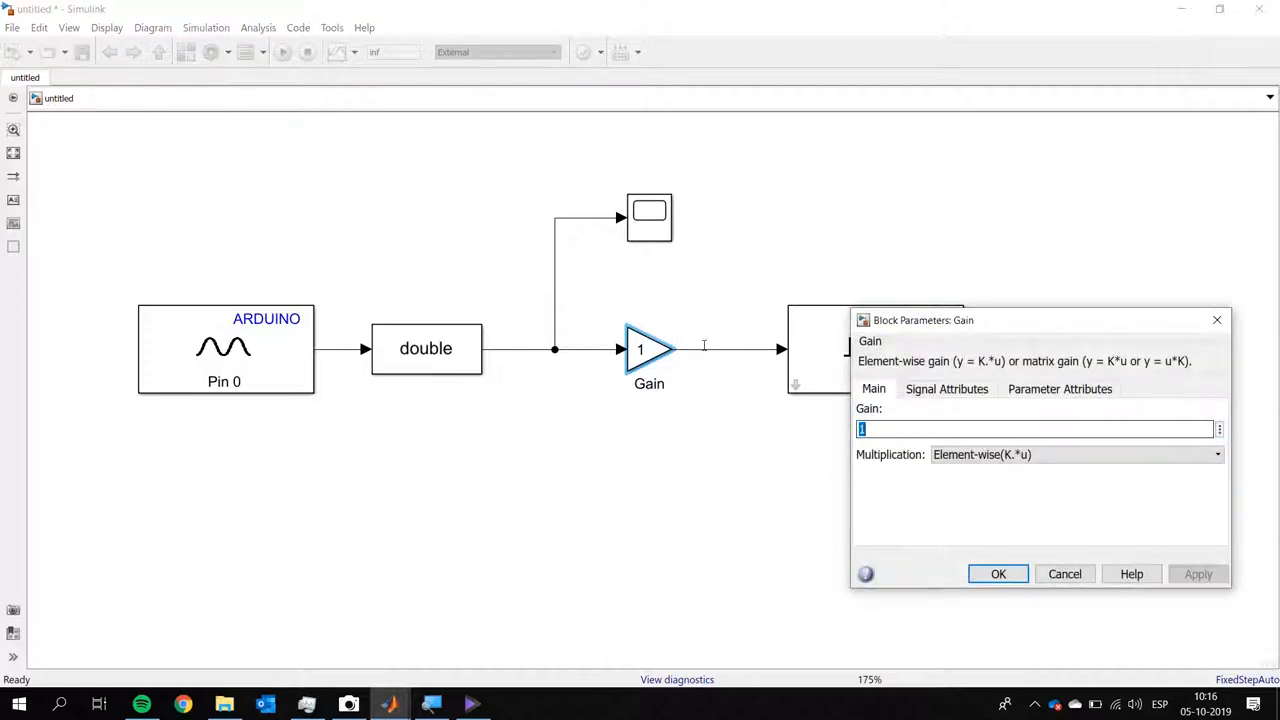
text(1/4)
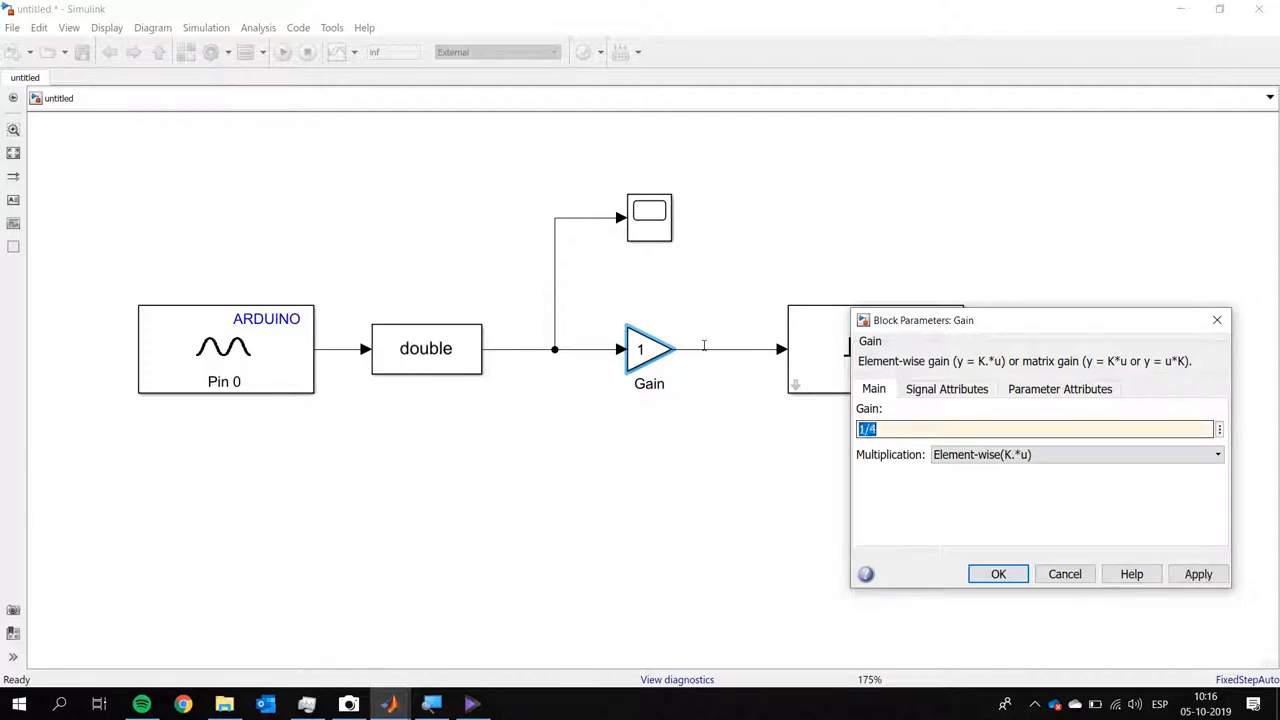
key(Return)
Set the PWM block's pin number to 9
click(600, 383)
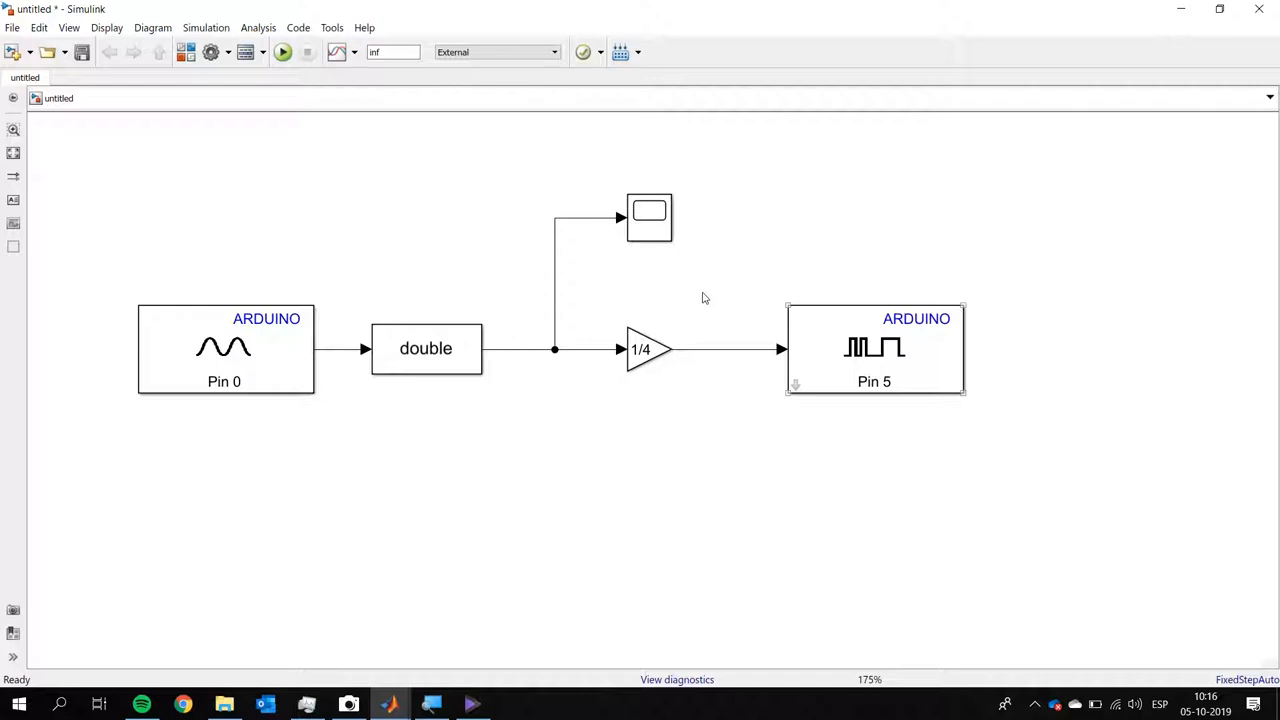
key(Return)
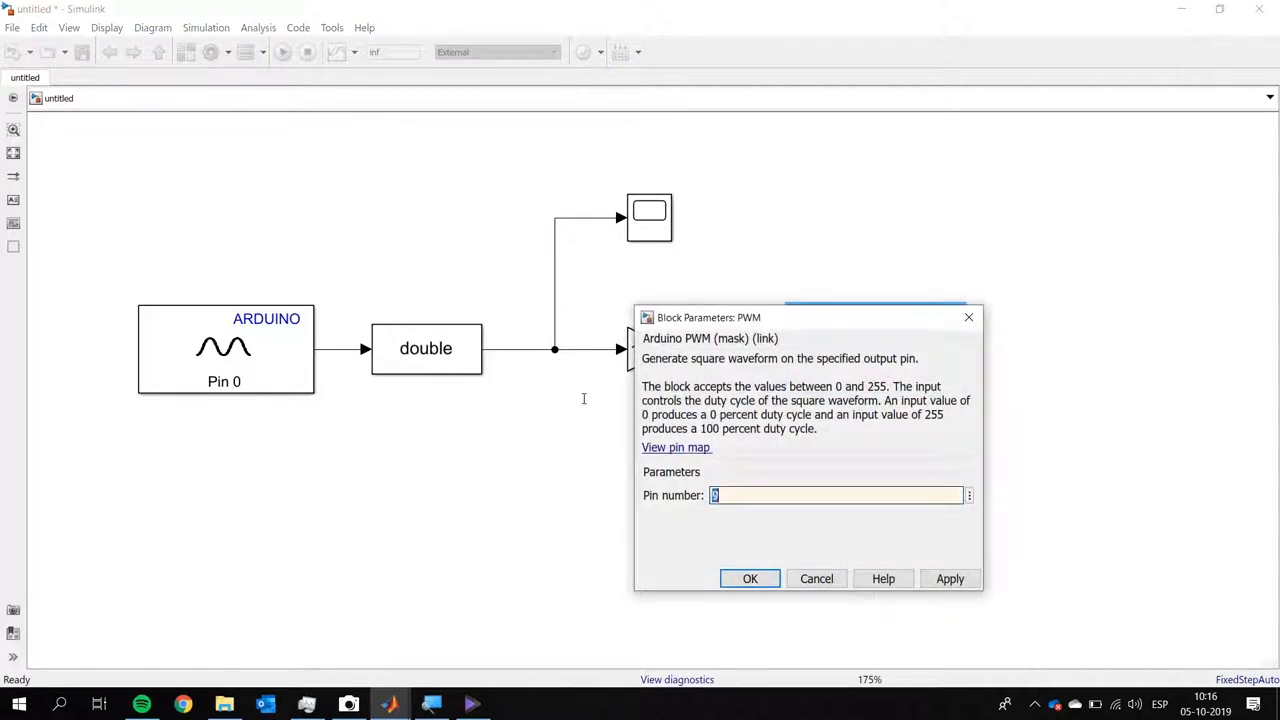
key(Return)
Run the PWM model on the Arduino Uno, check it beside the Camera view, and return to the model window
click(282, 52)
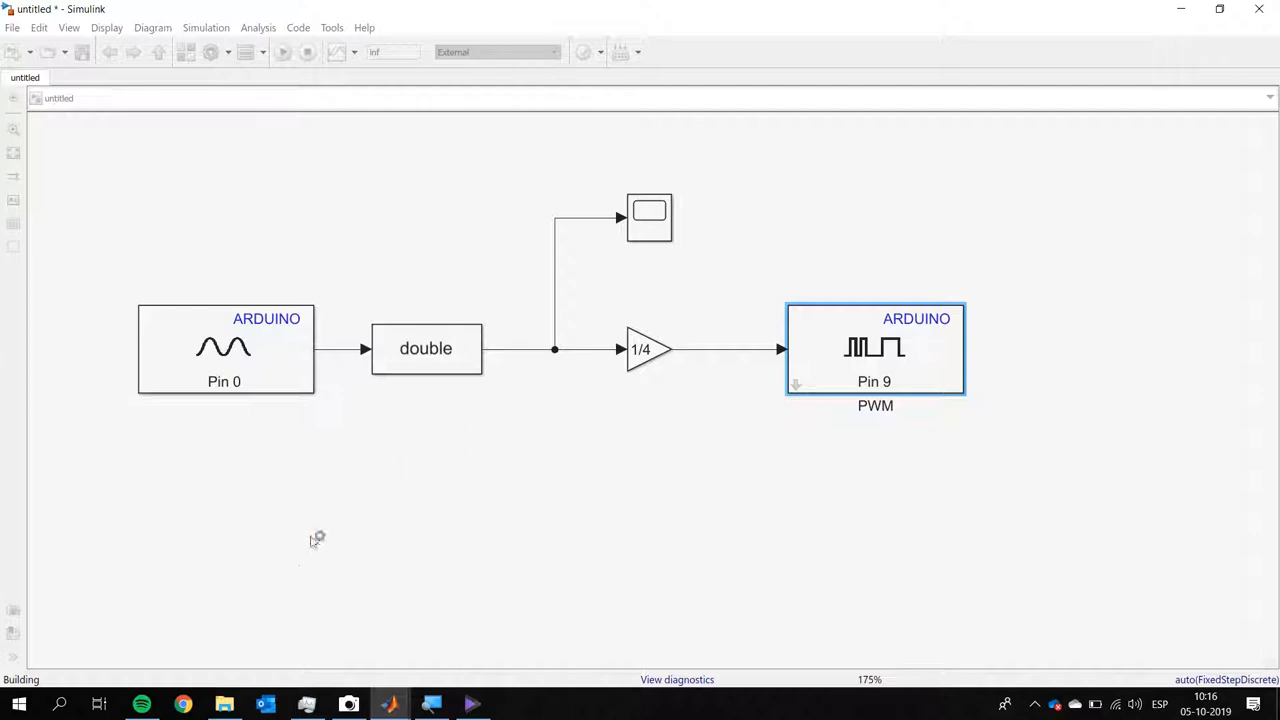
mouse_move(386, 705)
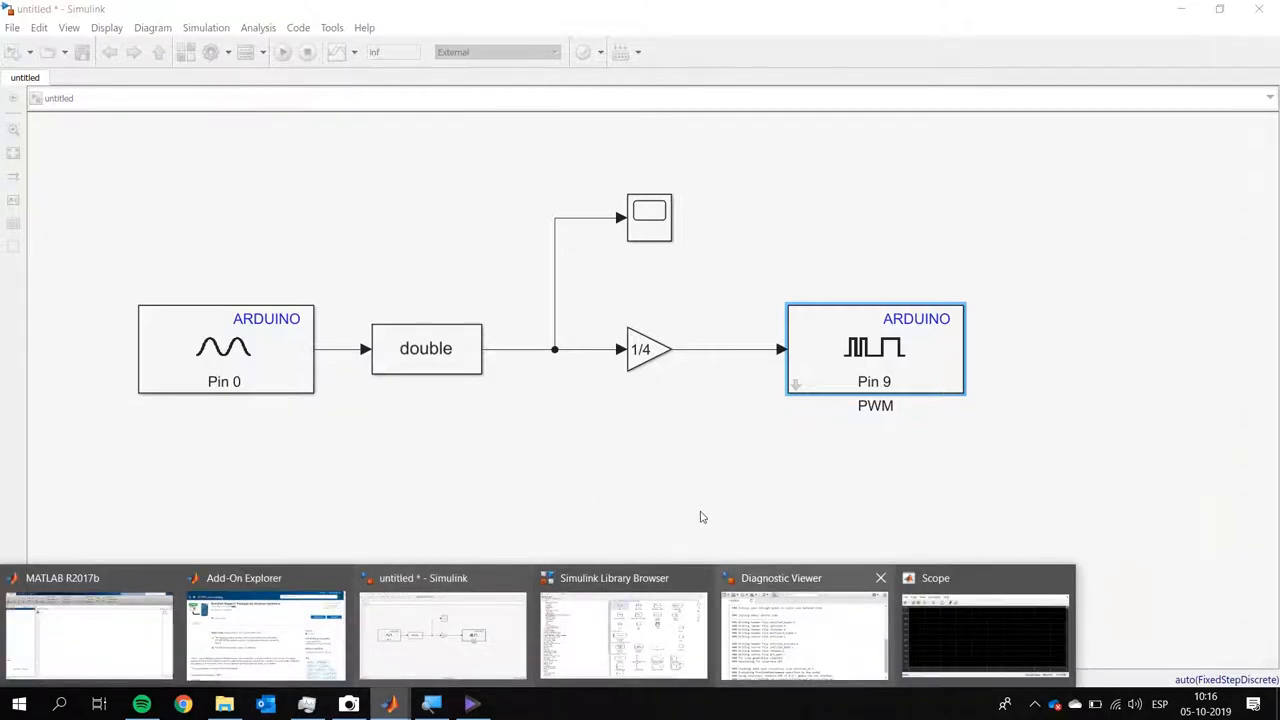
mouse_move(948, 640)
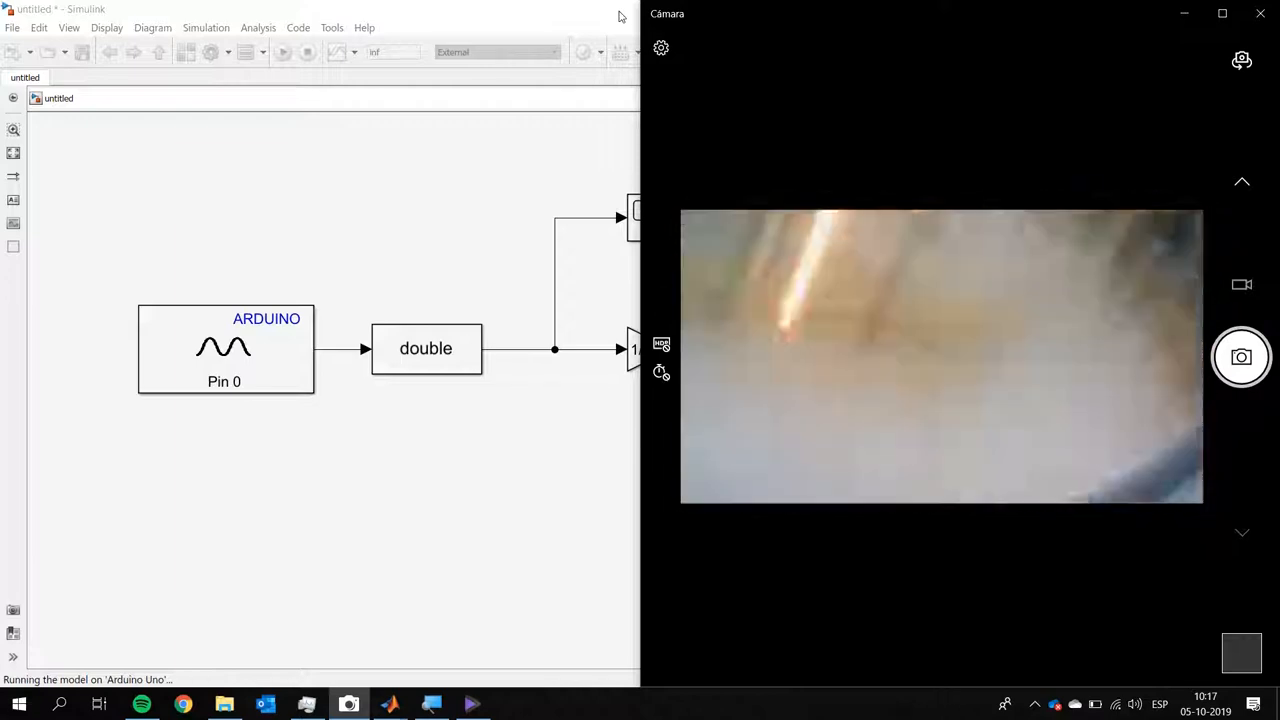
click(370, 180)
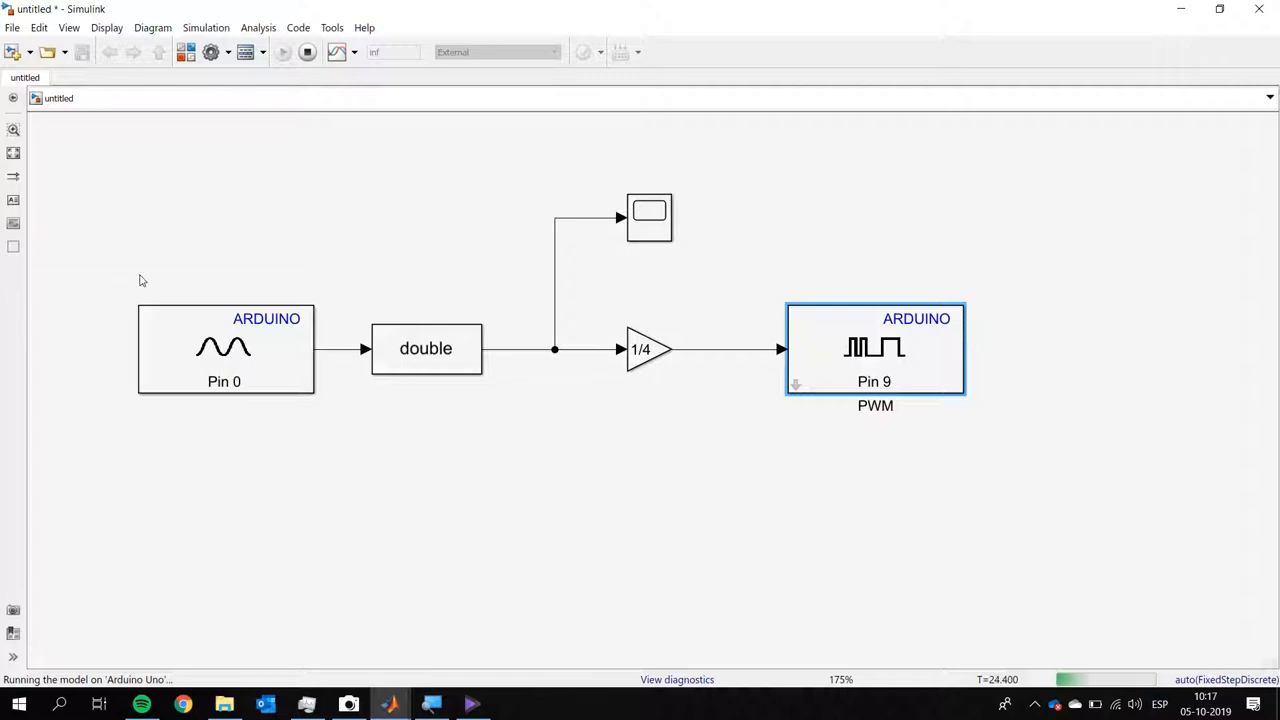
click(150, 312)
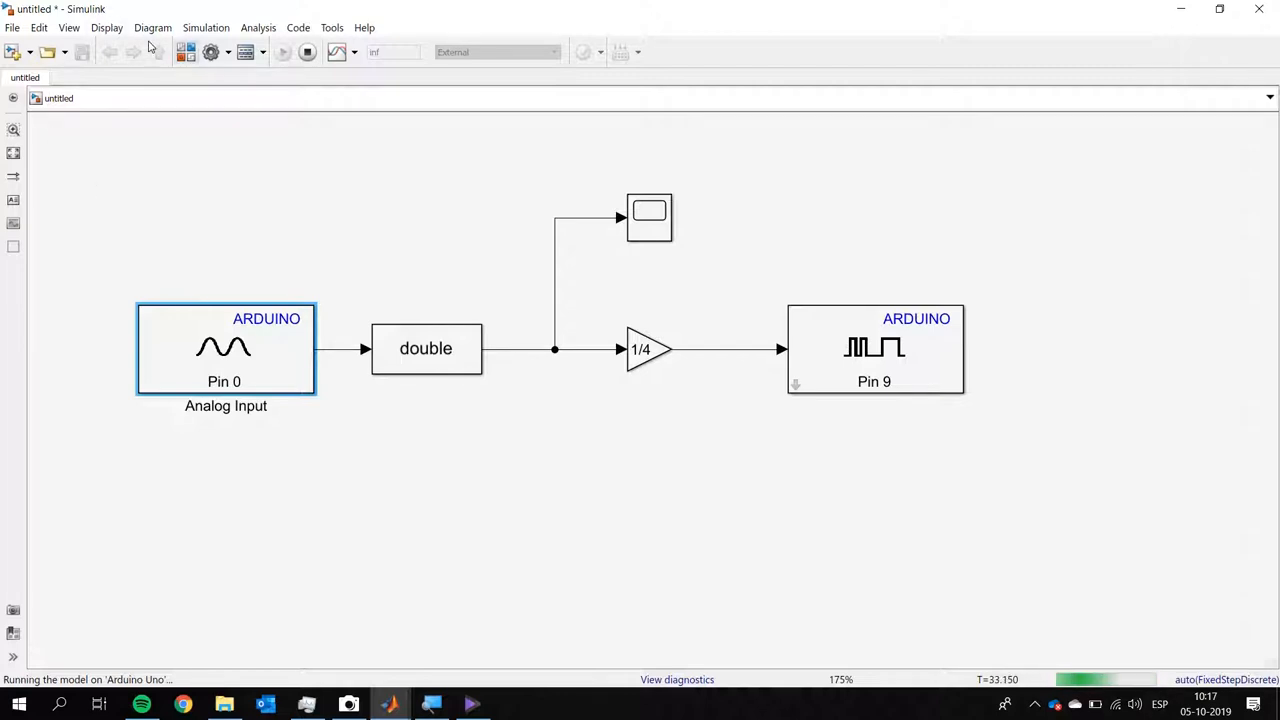
Examine the blocks in Simulink's Discrete library with the Library Browser moved fully into view, and return to the model
click(186, 52)
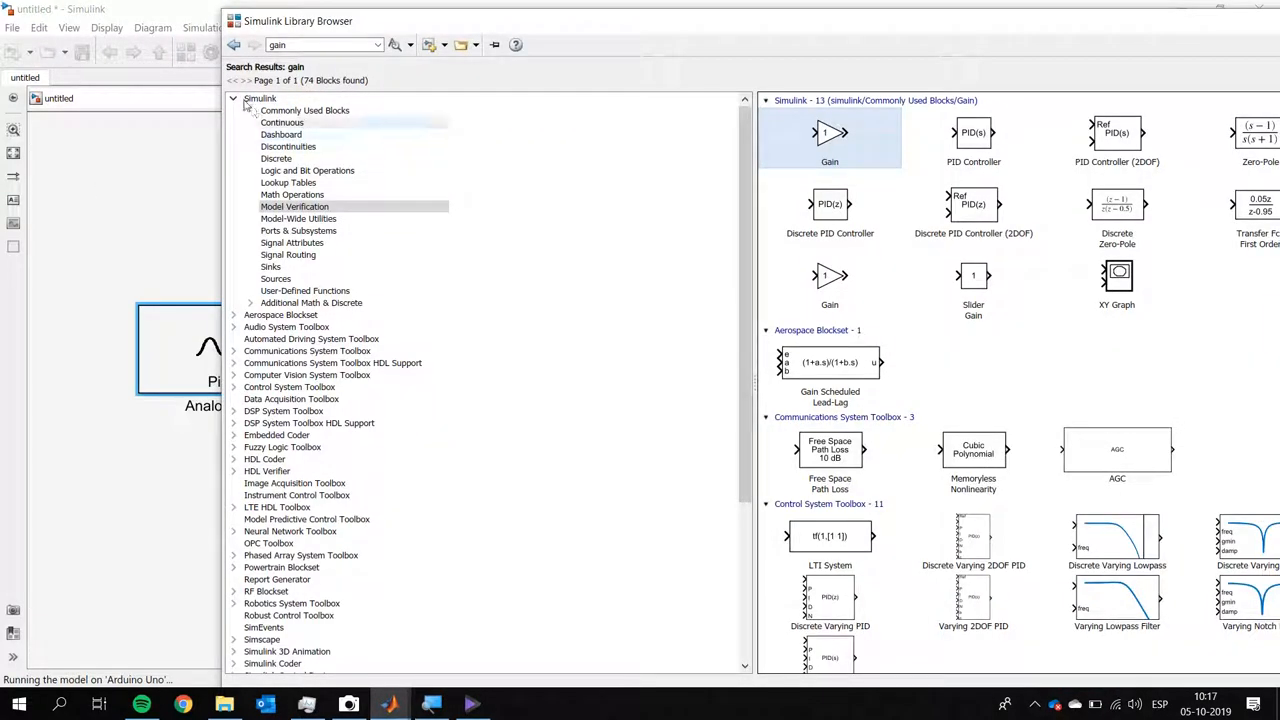
click(276, 158)
drag(539, 25, 222, 74)
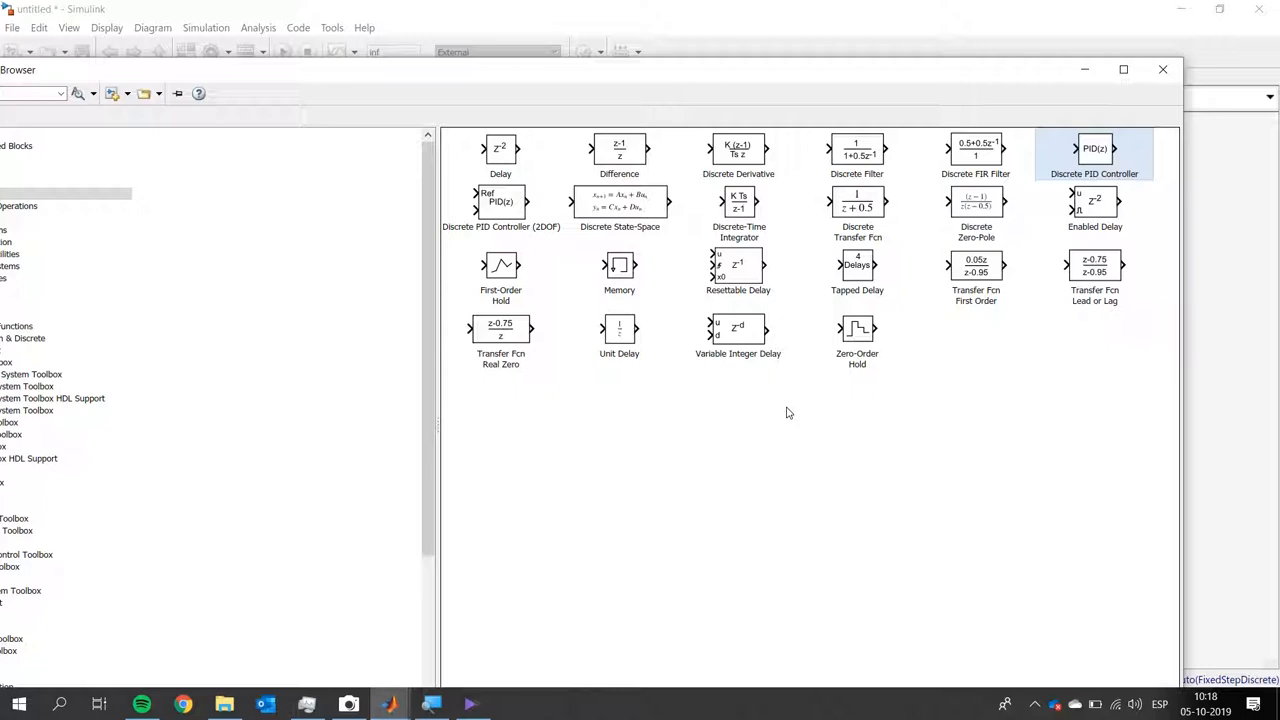
click(931, 57)
Stop the running model and switch to the MATLAB 2017B folder in File Explorer
click(307, 52)
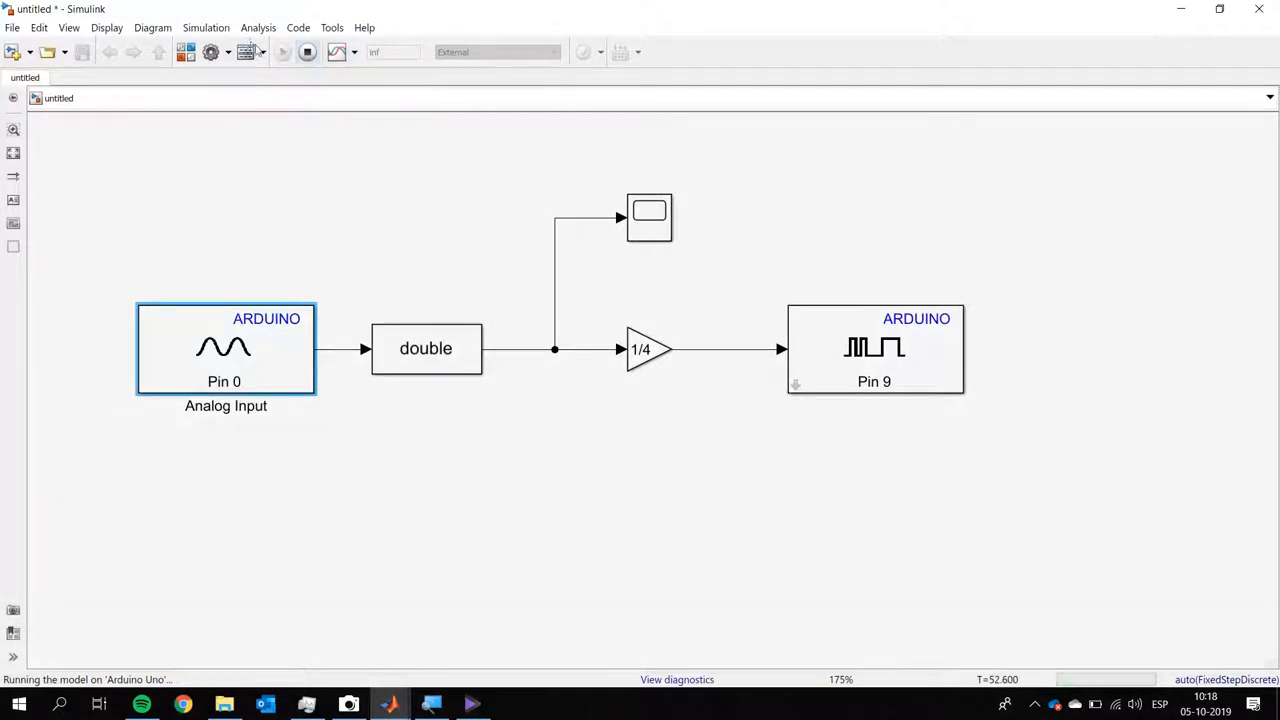
click(224, 704)
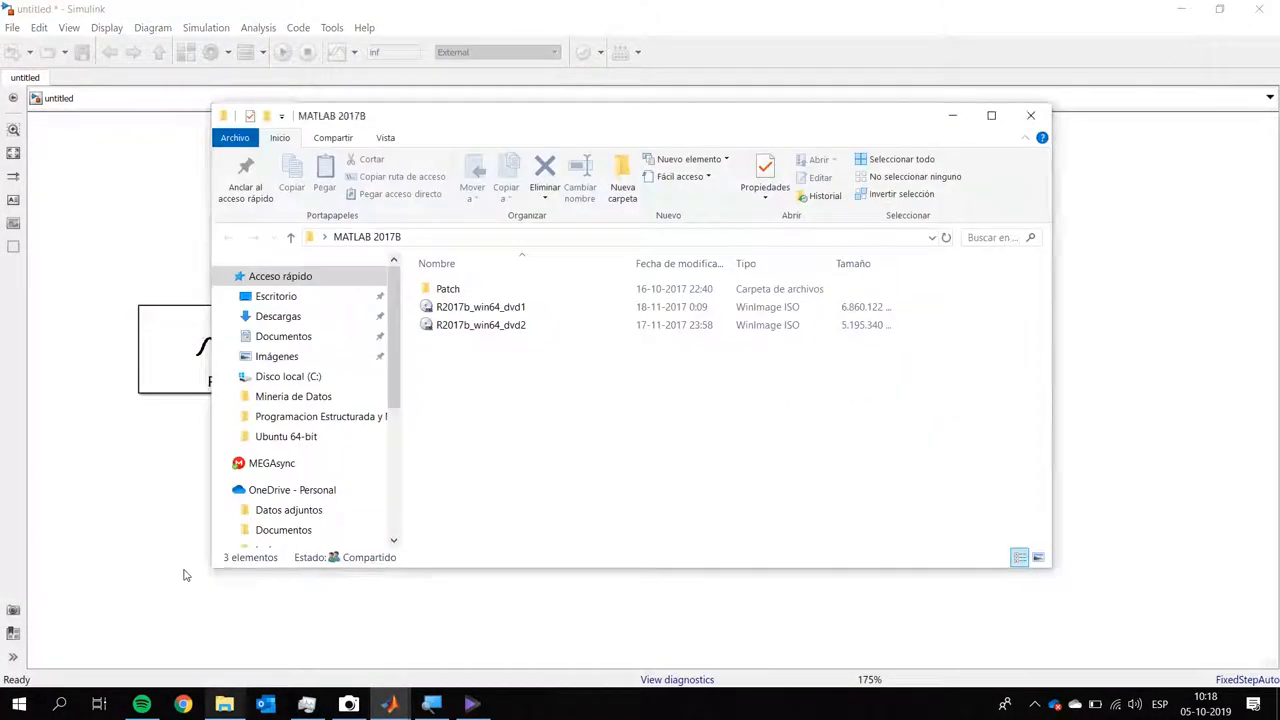
Open the lab_control folder inside the MATLAB folder on Disco local (C:) in File Explorer
scroll(246, 405, down, 4)
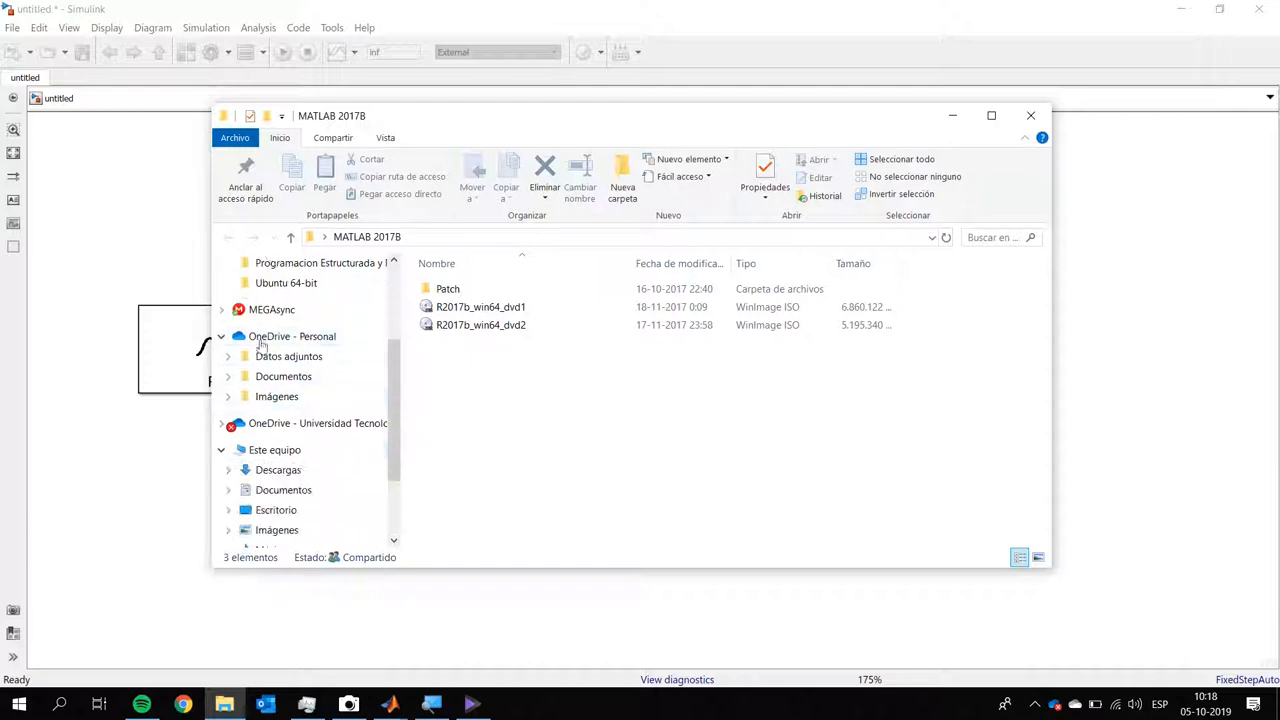
scroll(243, 403, down, 2)
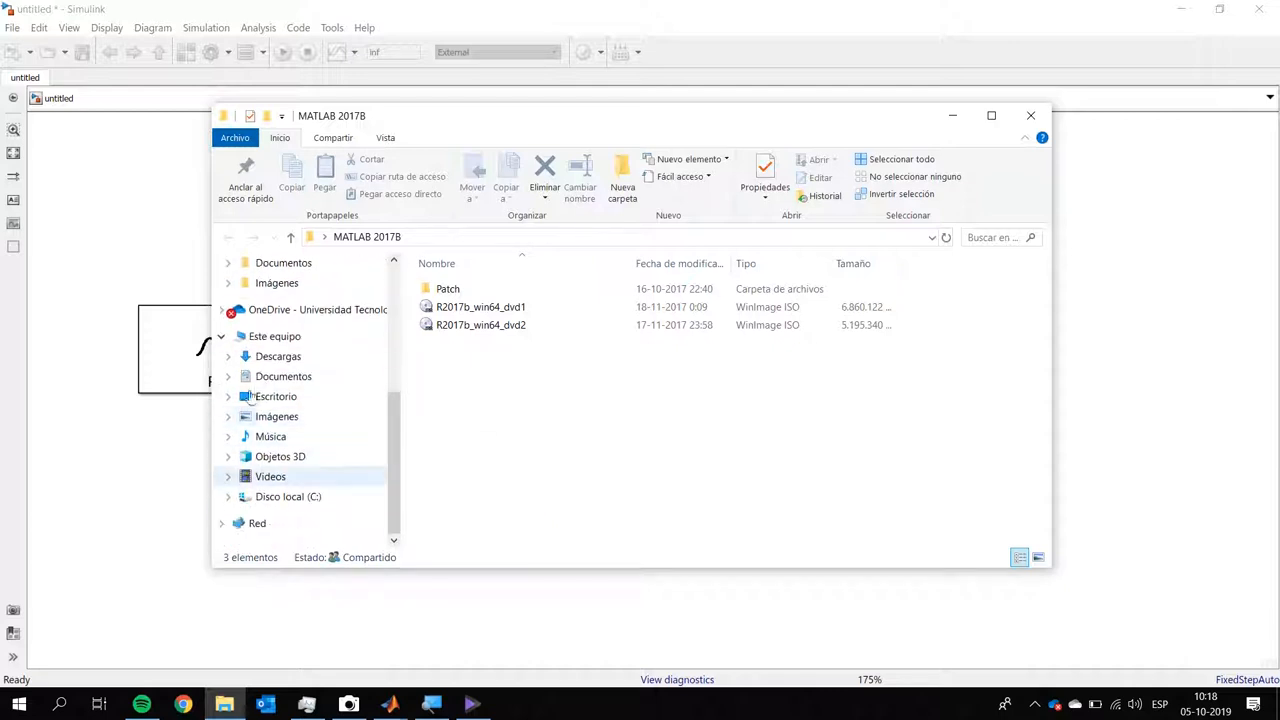
key(alt+Up)
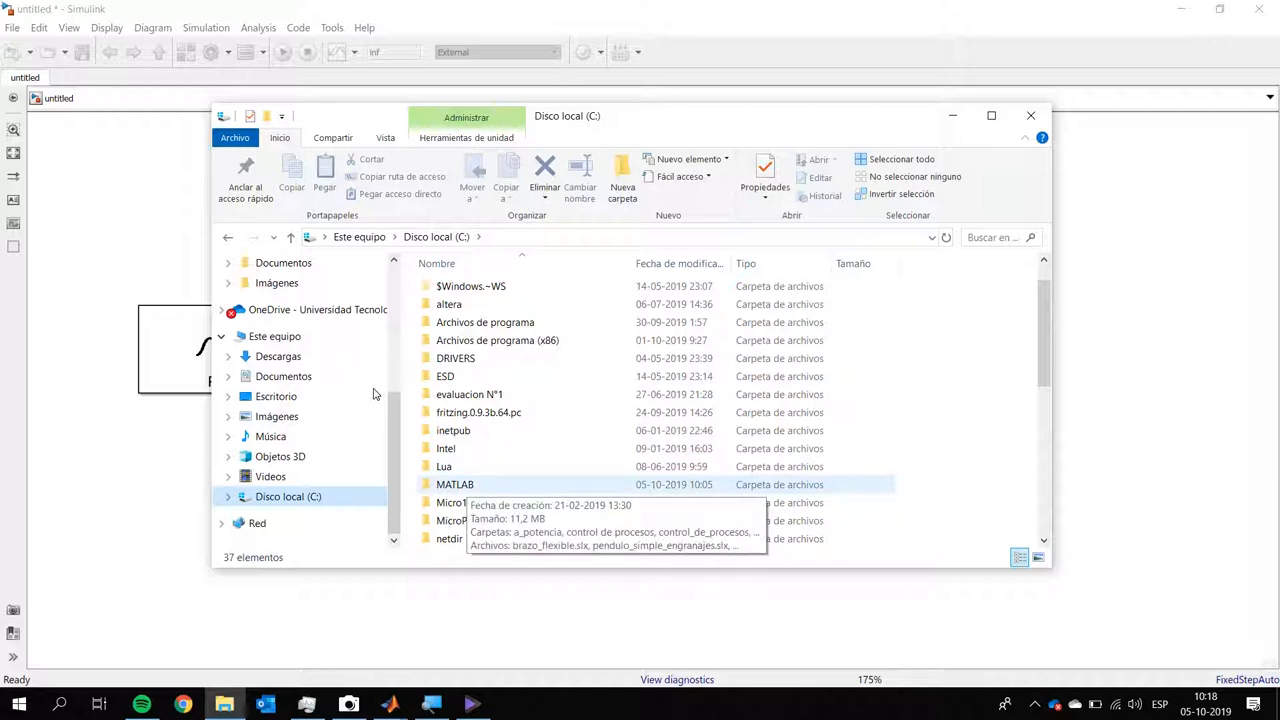
key(Return)
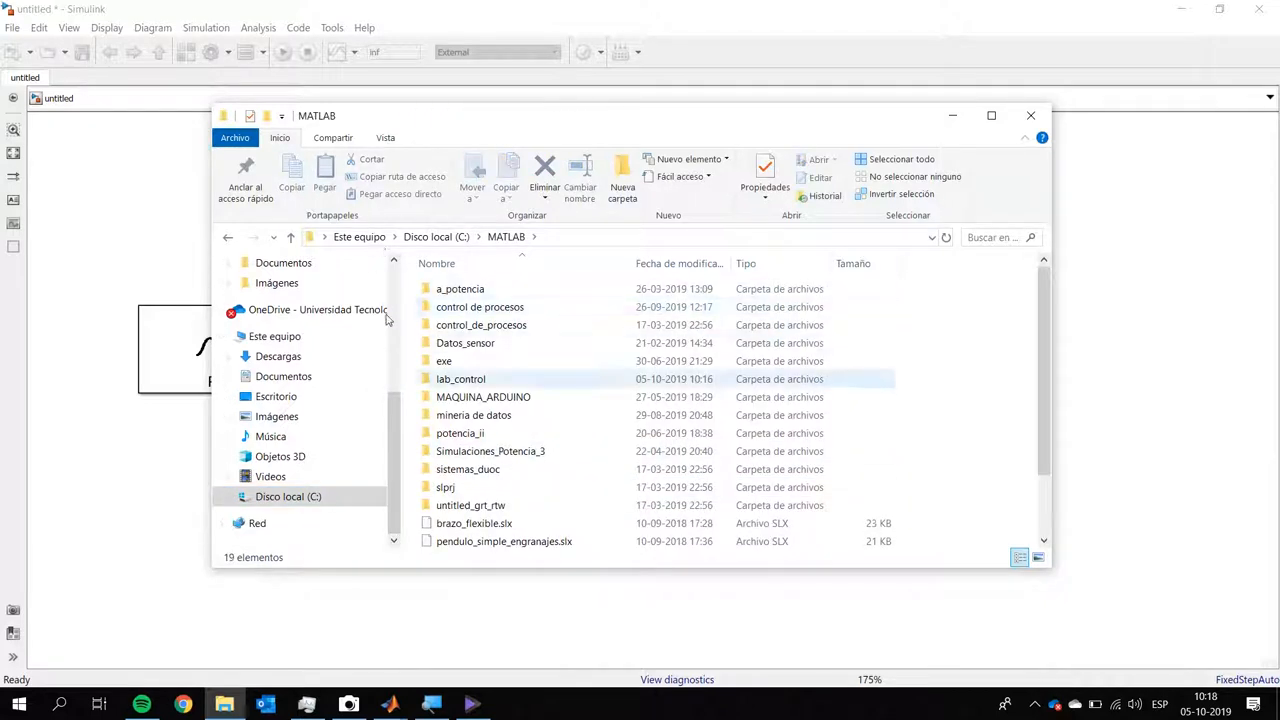
key(Up)
key(Up)
key(Up)
key(Up)
key(Up)
key(Up)
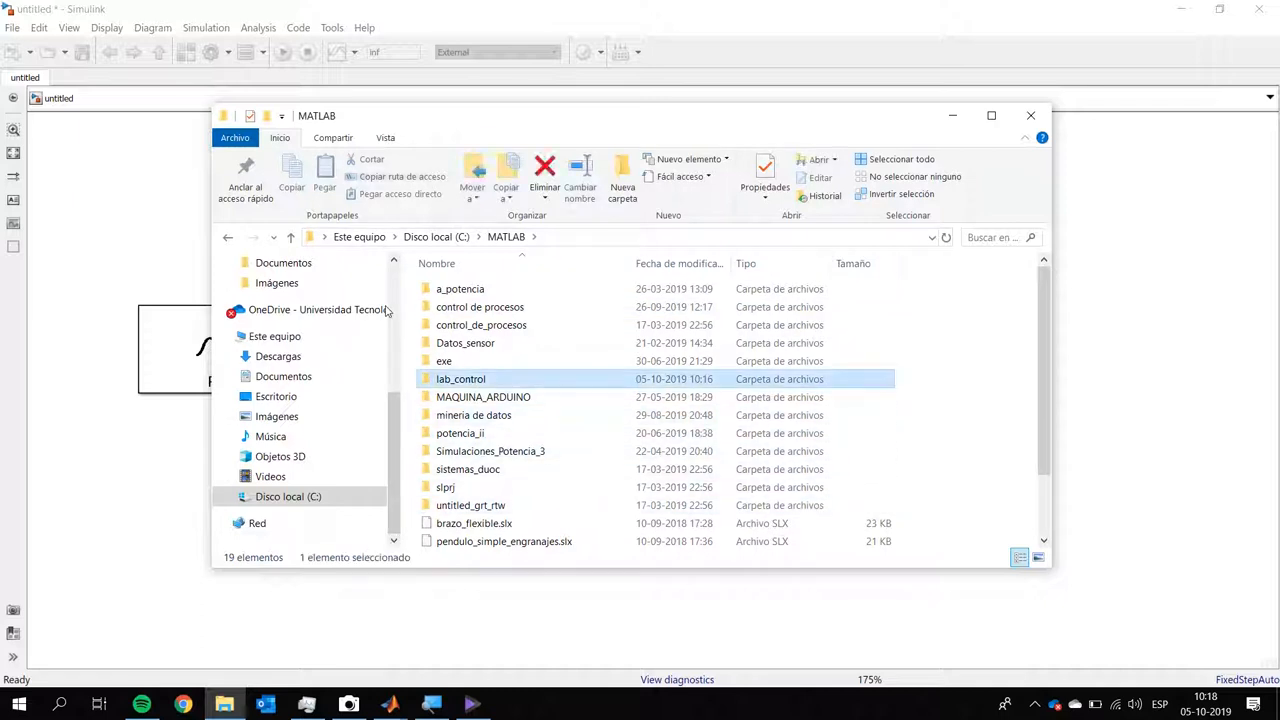
key(Return)
Look through the slprj subfolders down to ert, untitled and tmwinternal, and return to the lab_control folder
key(Down)
key(Down)
key(Down)
key(Down)
key(Down)
key(Down)
key(Up)
key(Up)
key(Up)
key(Up)
key(Up)
key(Up)
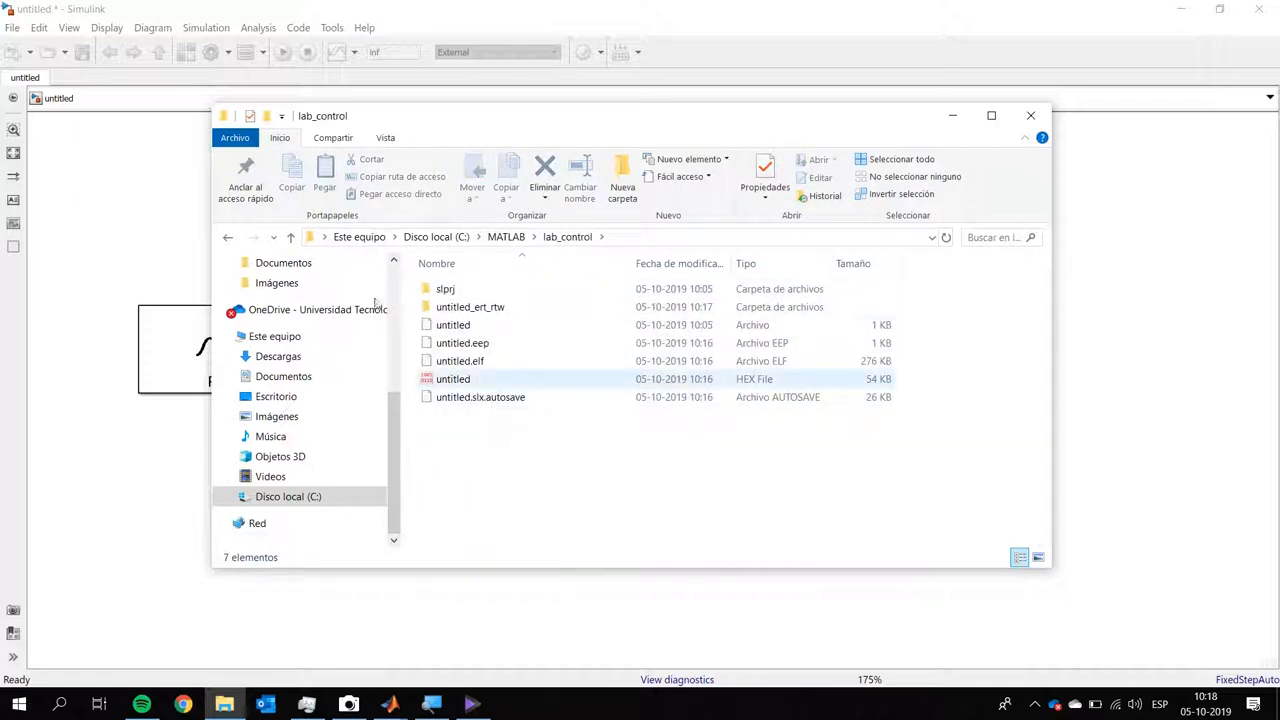
key(Return)
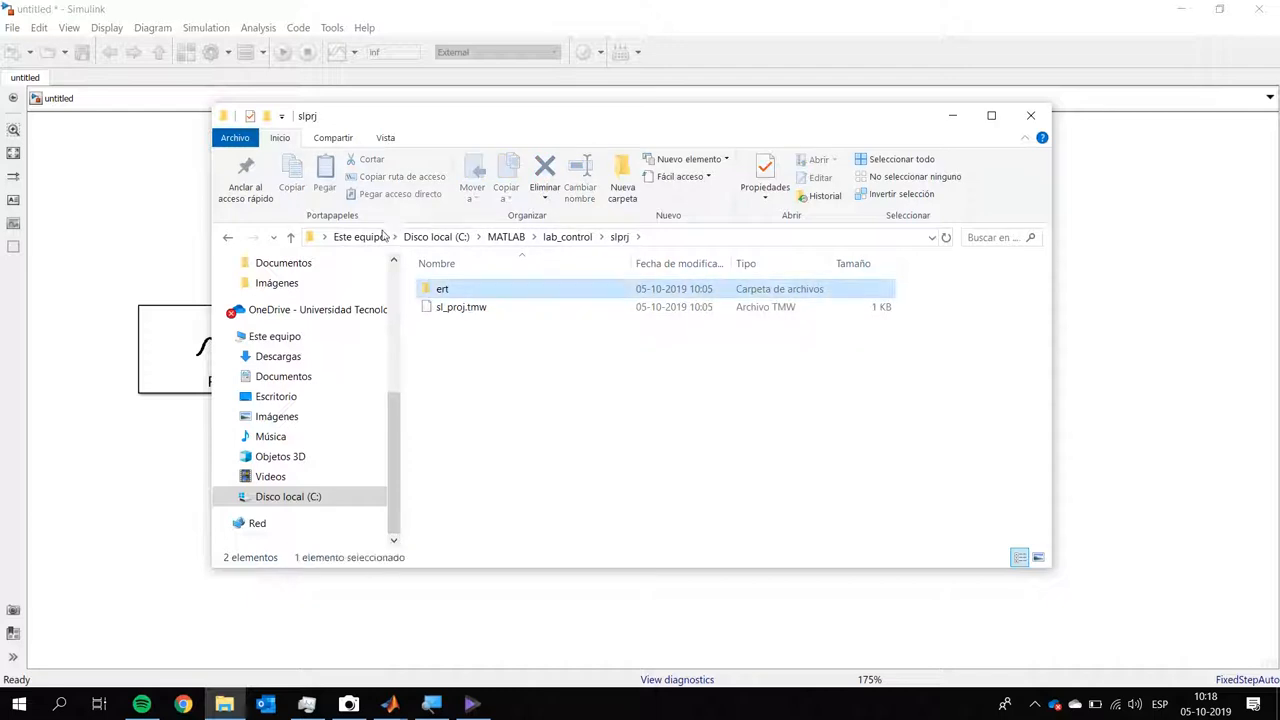
key(Return)
key(Down)
key(Return)
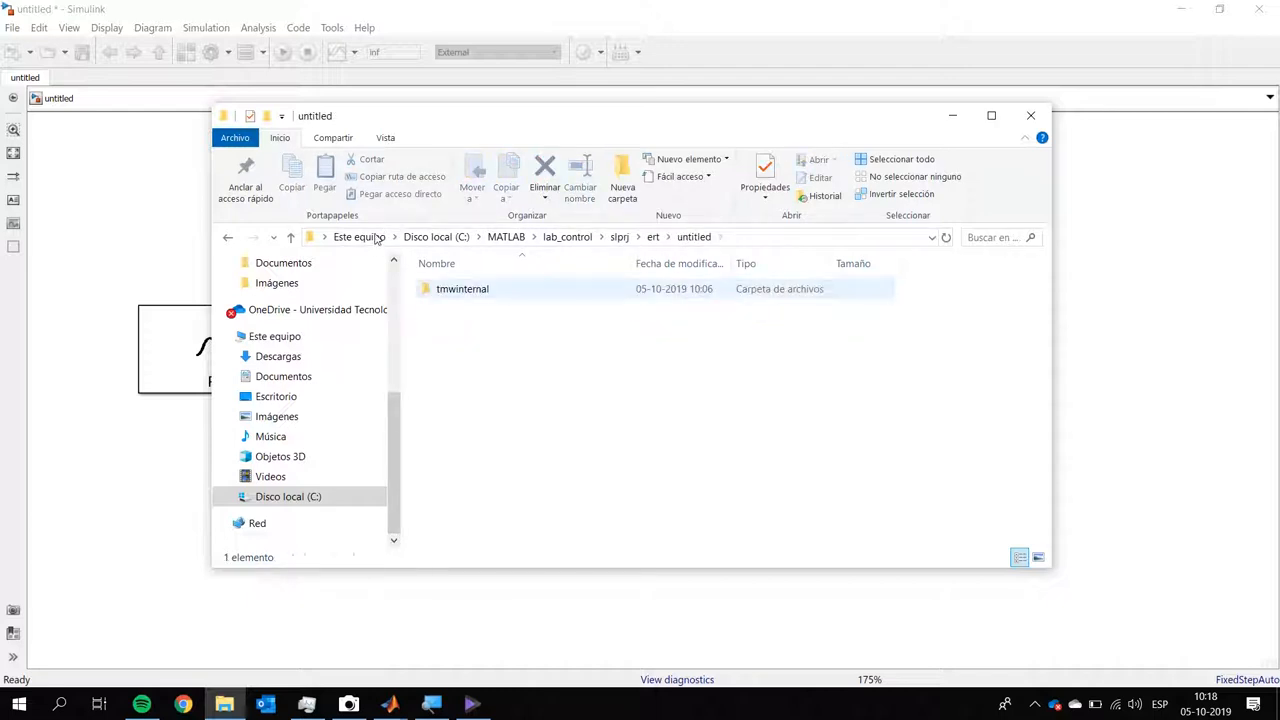
key(Return)
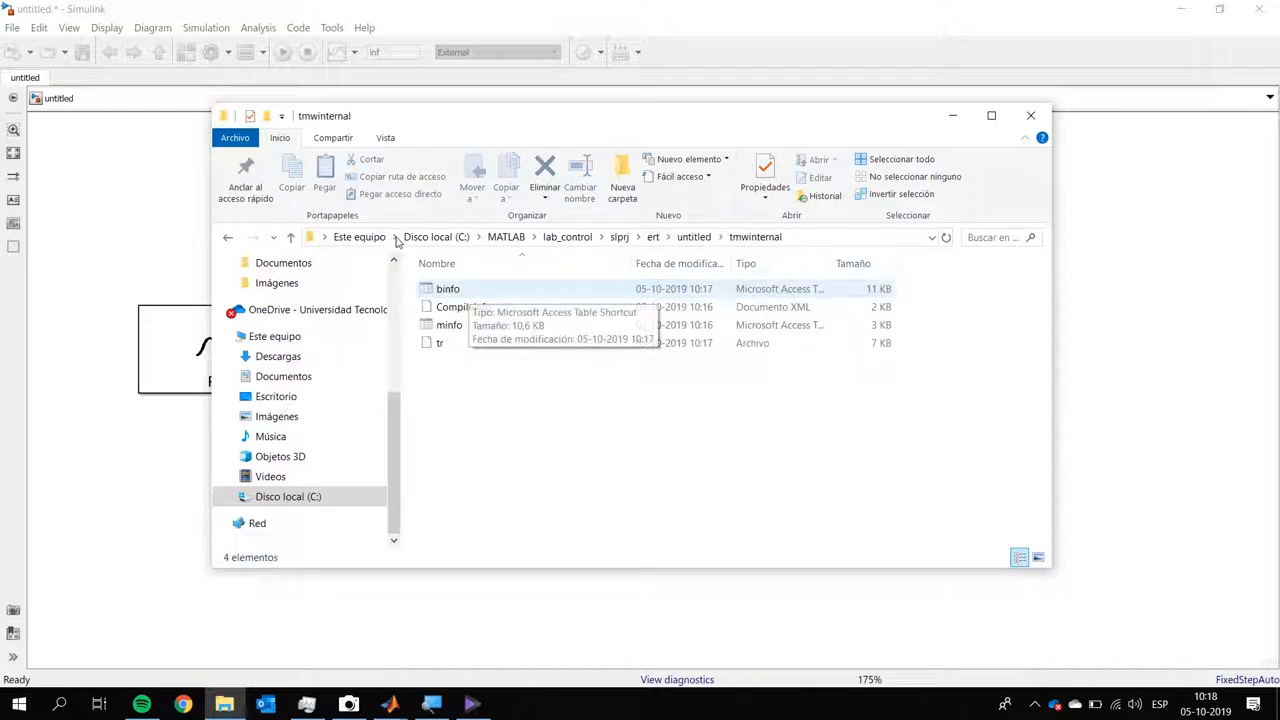
key(BackSpace)
key(BackSpace)
key(BackSpace)
key(BackSpace)
key(BackSpace)
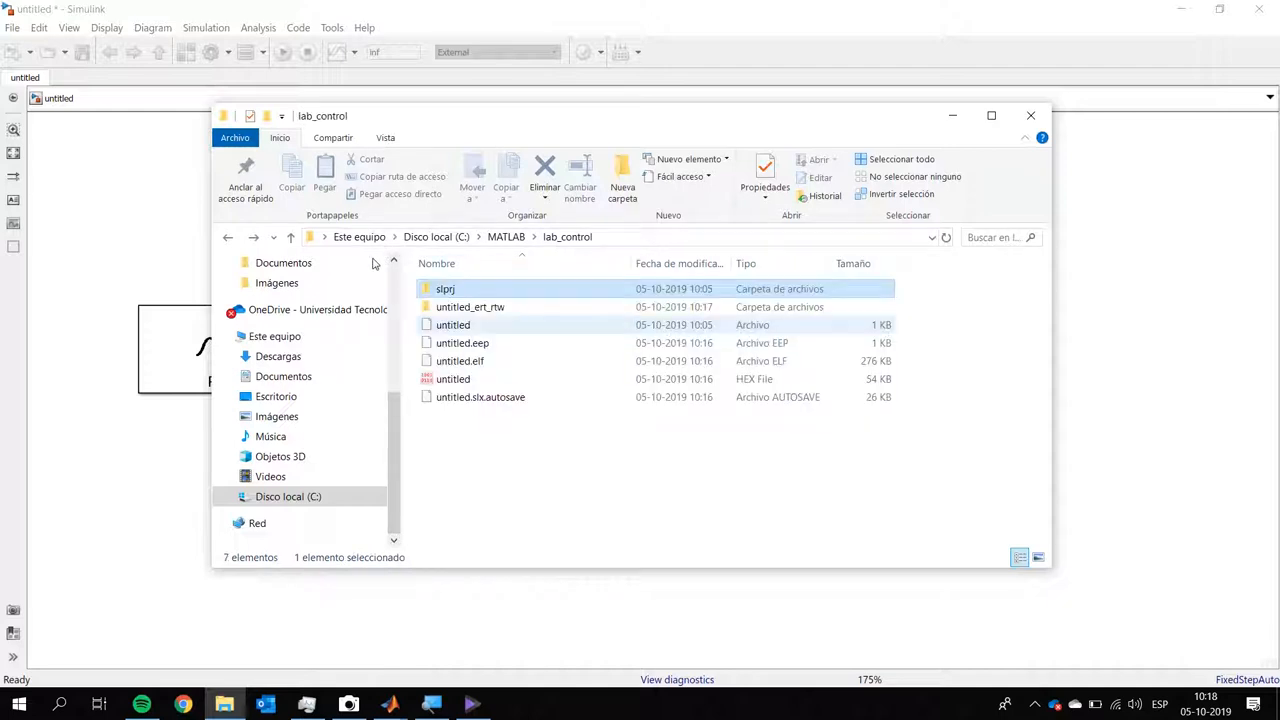
key(Return)
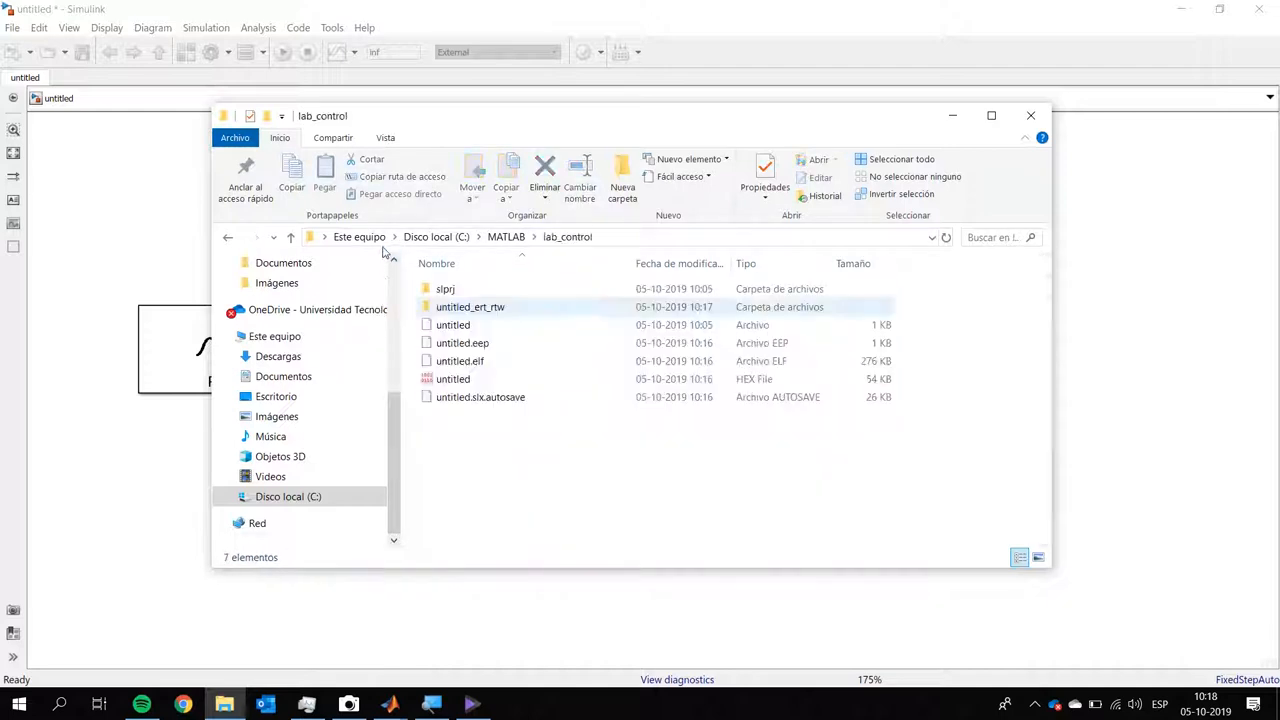
Open the generated source file untitled.c from the untitled_ert_rtw folder in a maximized Notepad window
double_click(470, 307)
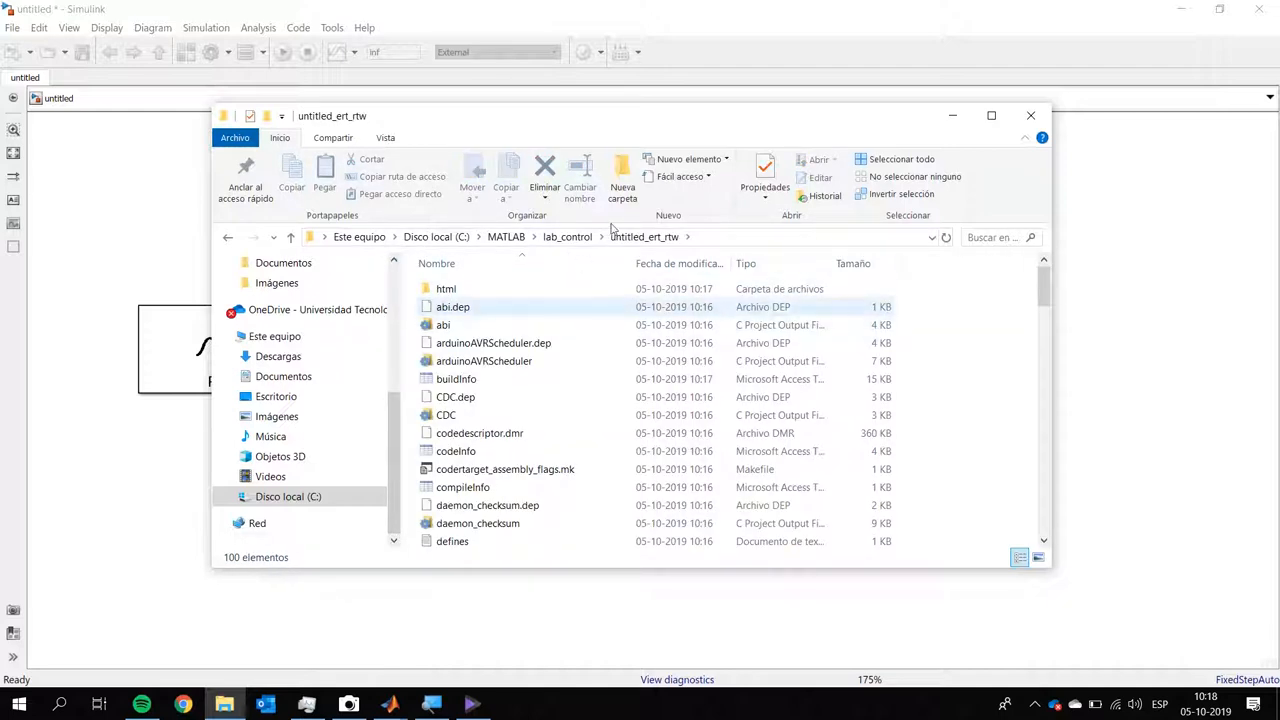
double_click(786, 112)
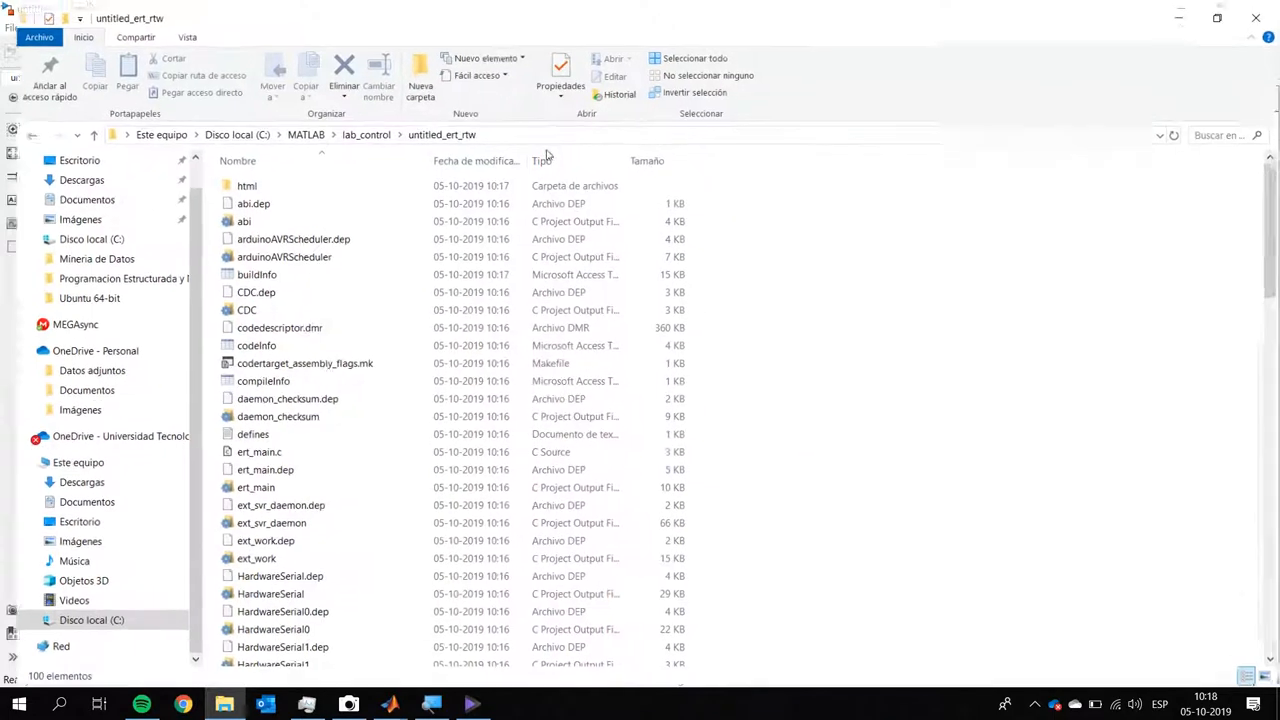
scroll(430, 270, down, 10)
scroll(430, 270, down, 15)
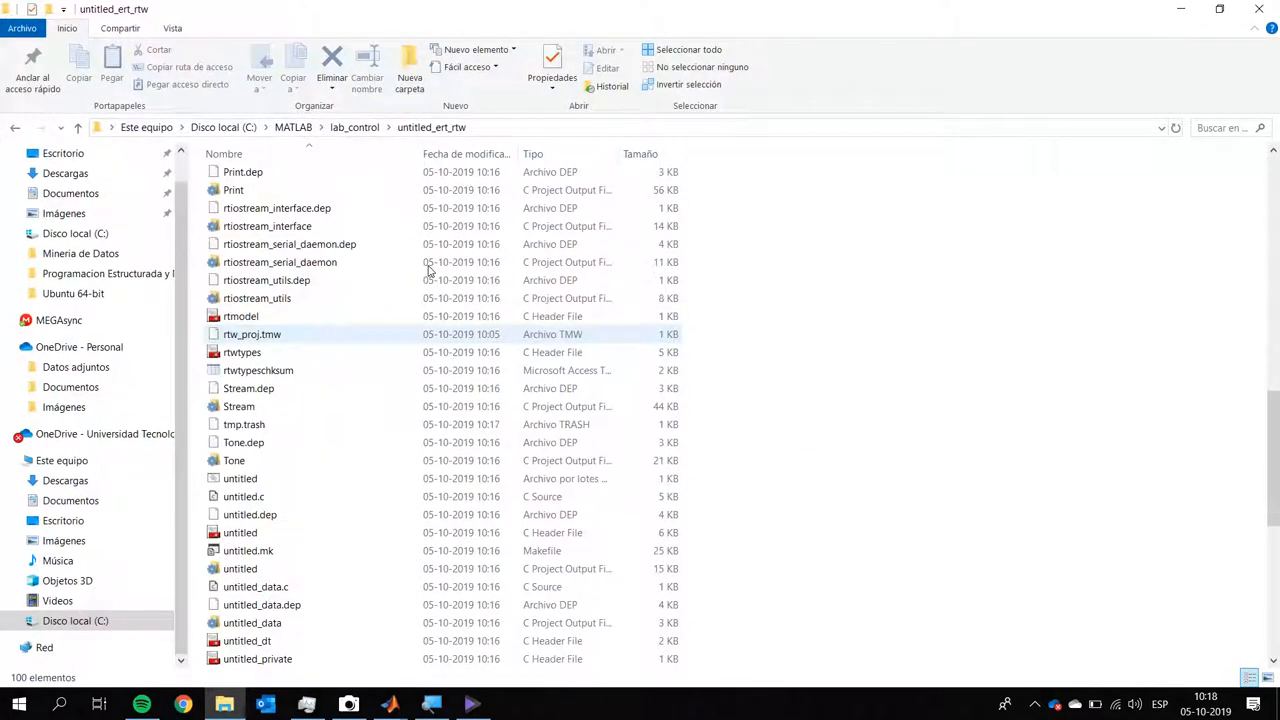
scroll(428, 268, up, 6)
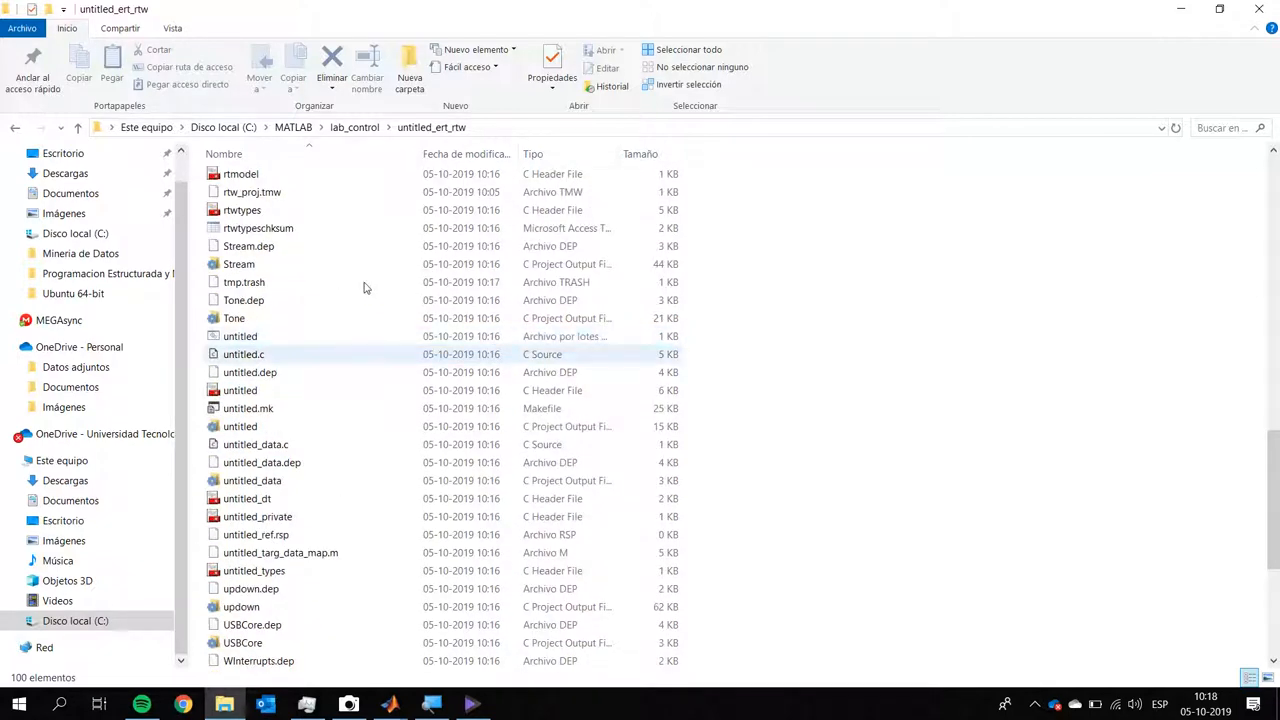
right_click(455, 354)
key(Return)
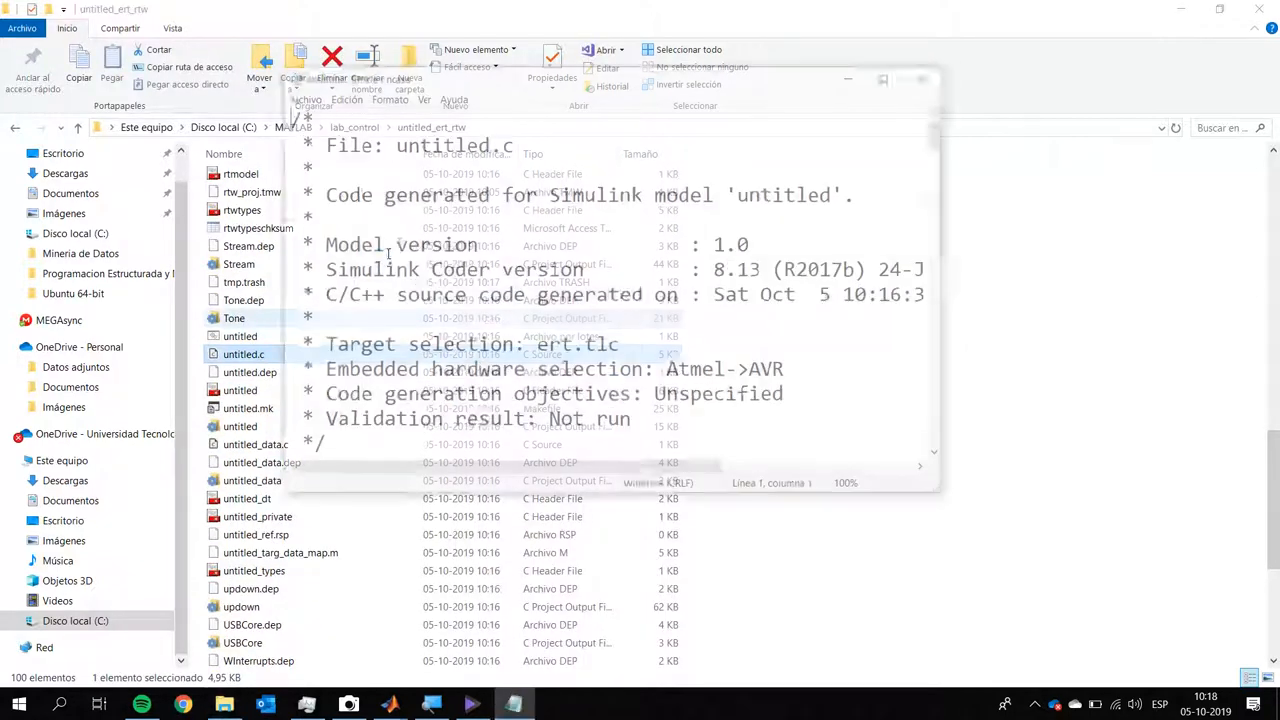
double_click(705, 62)
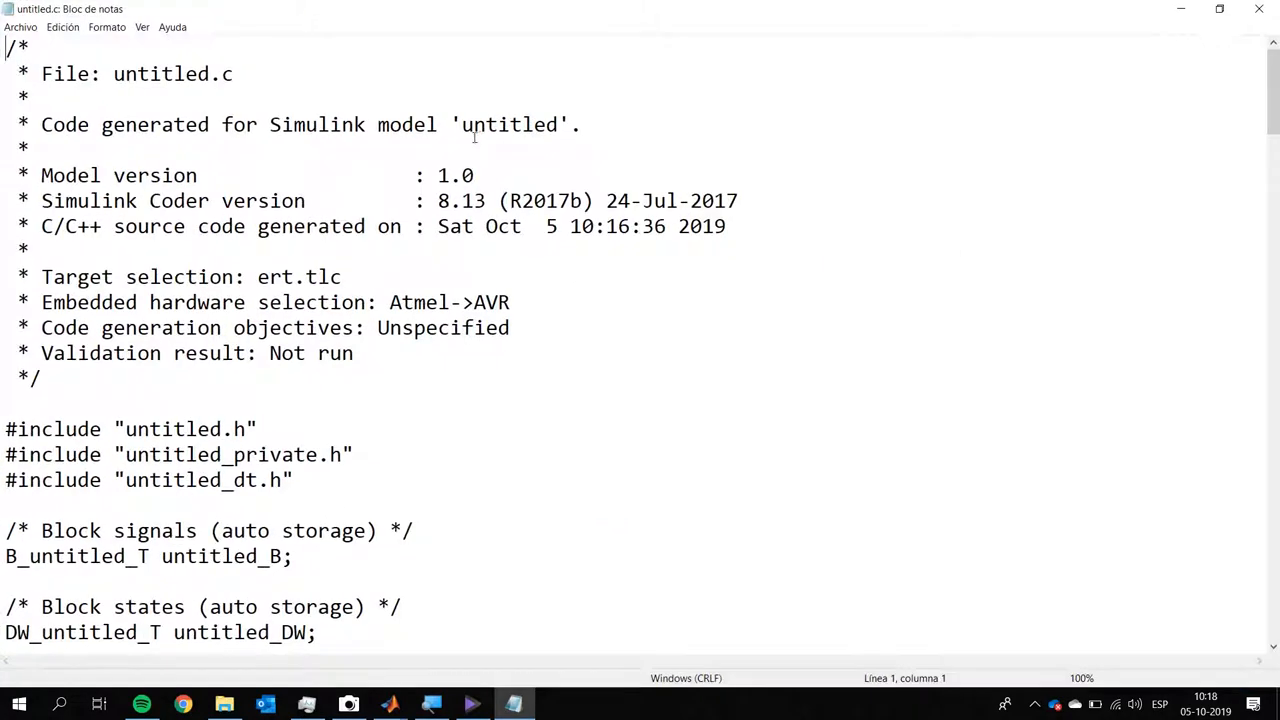
Examine the generated code in untitled.c from the file header and step function through to the terminate function
scroll(448, 146, down, 3)
scroll(204, 146, down, 4)
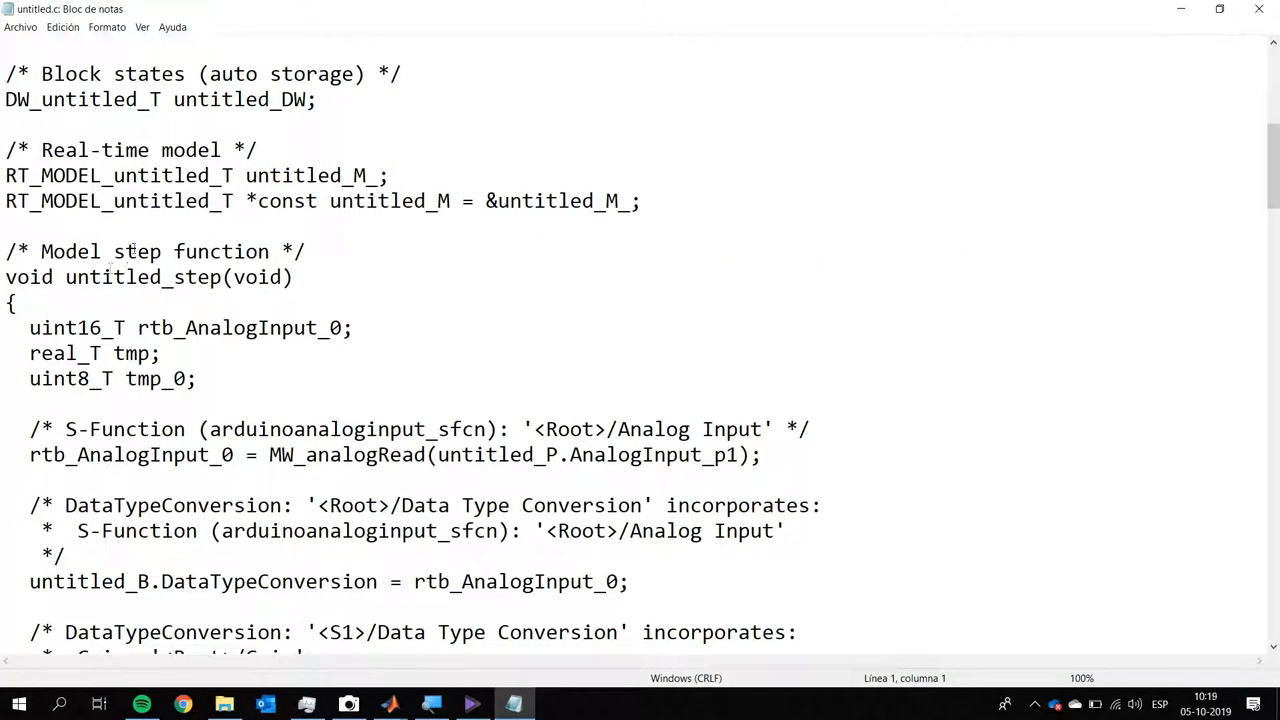
scroll(150, 200, down, 9)
scroll(161, 236, down, 2)
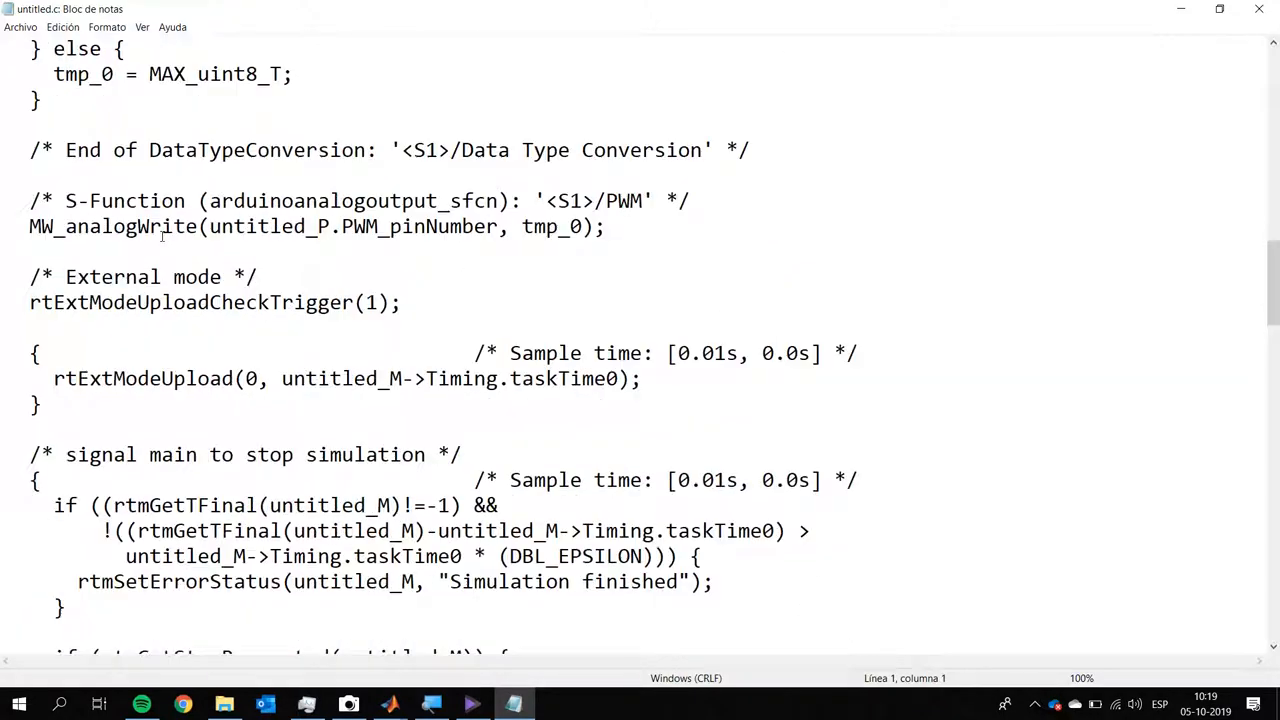
scroll(131, 259, down, 1)
scroll(131, 259, down, 20)
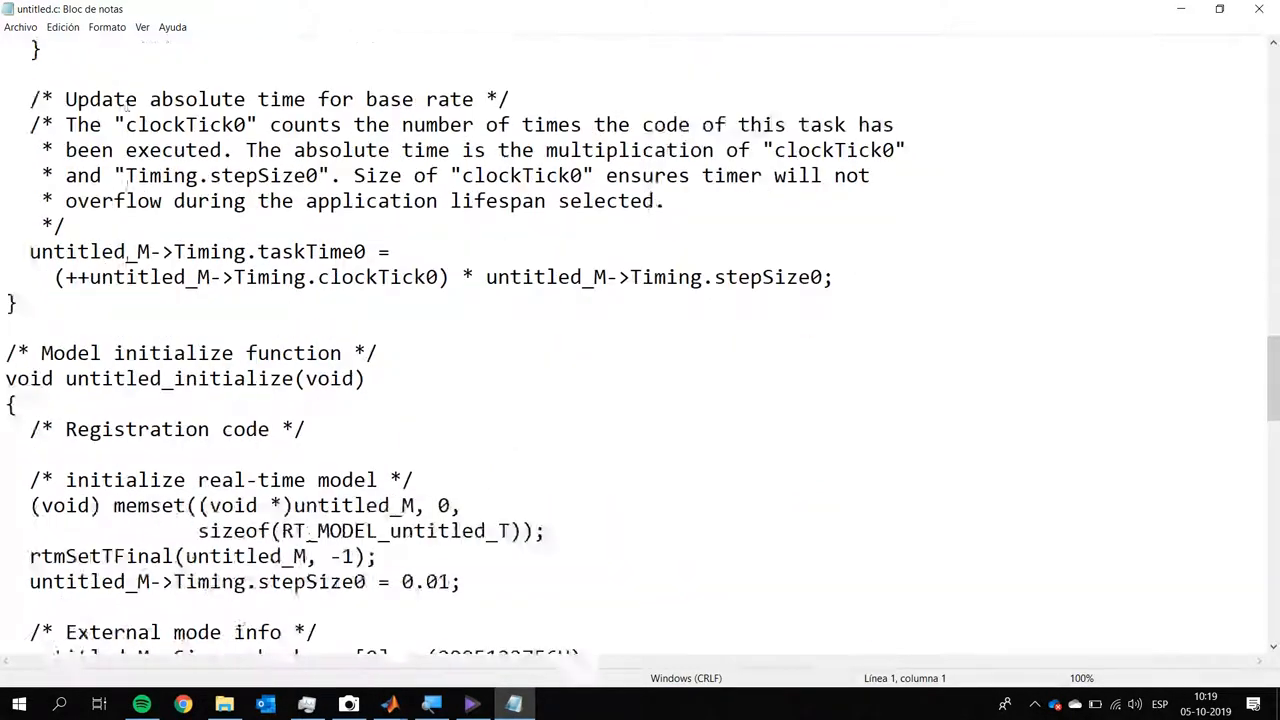
scroll(122, 236, down, 1)
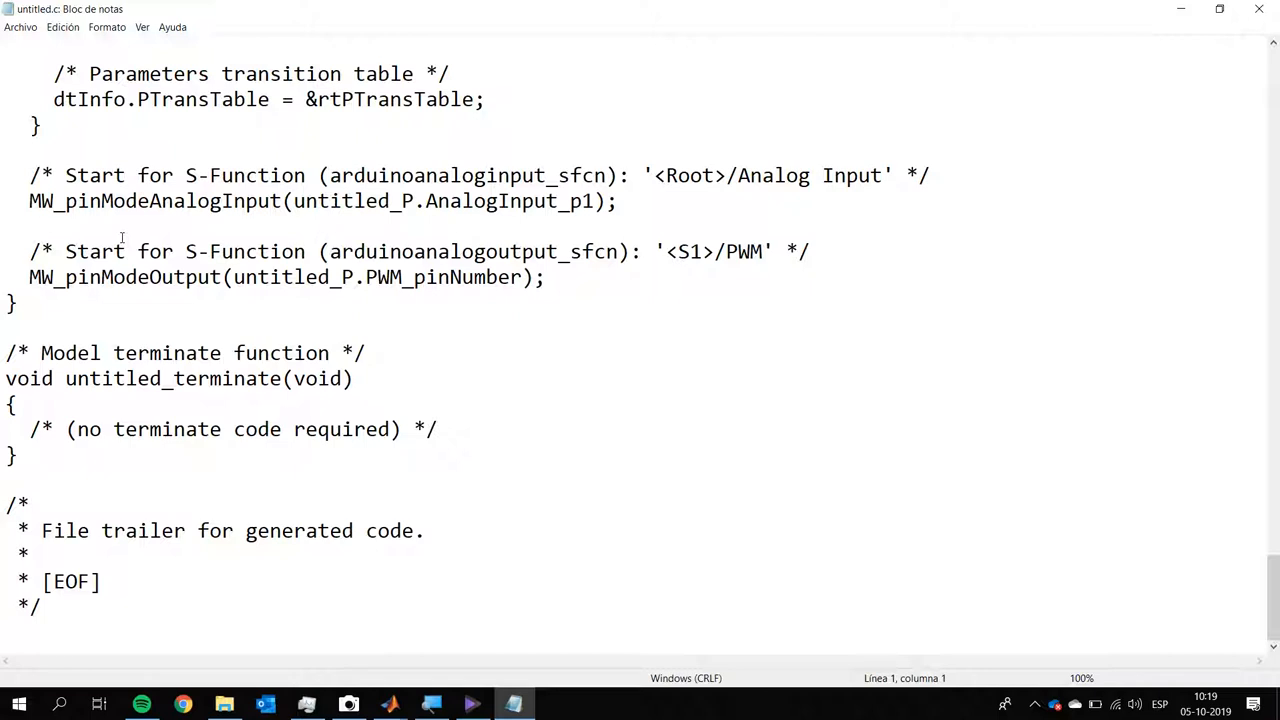
scroll(122, 237, up, 2)
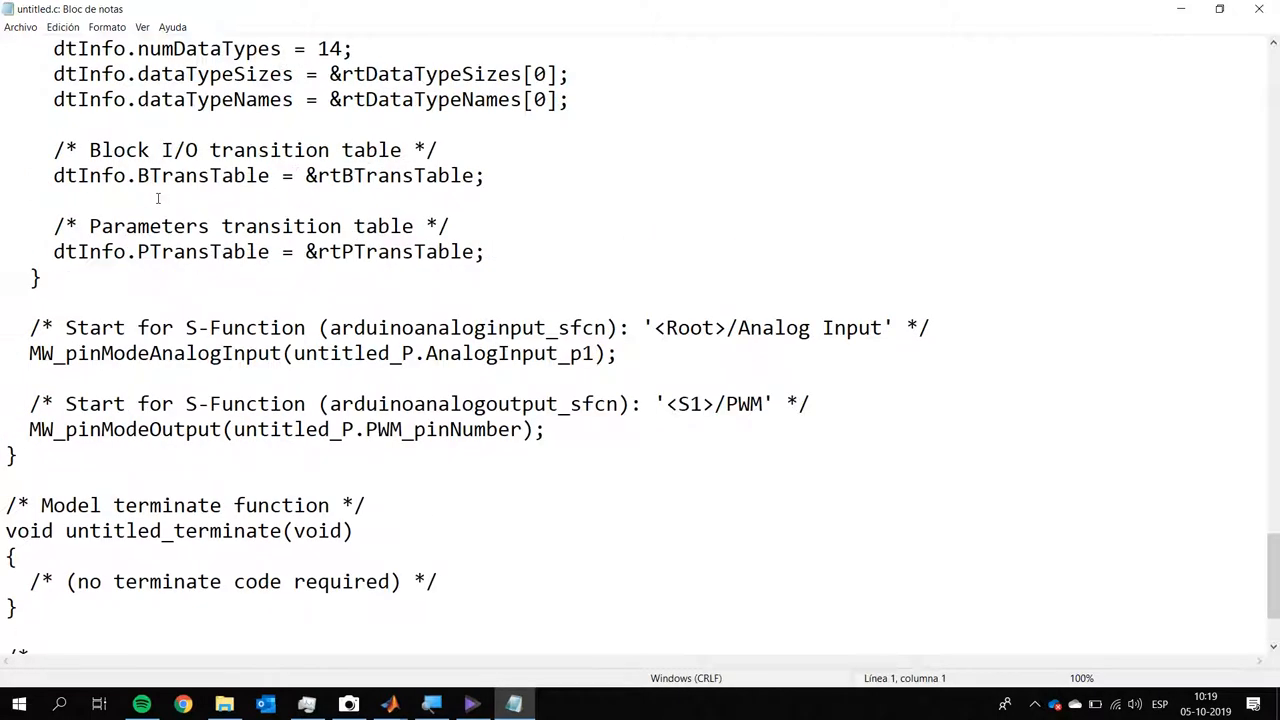
Highlight the MW_pinModeAnalogInput and MW_pinModeOutput calls in the initialize function to inspect the pin setup code
click(104, 382)
key(Up)
key(Up)
key(Up)
key(Up)
drag(29, 353, 618, 354)
drag(16, 456, 29, 429)
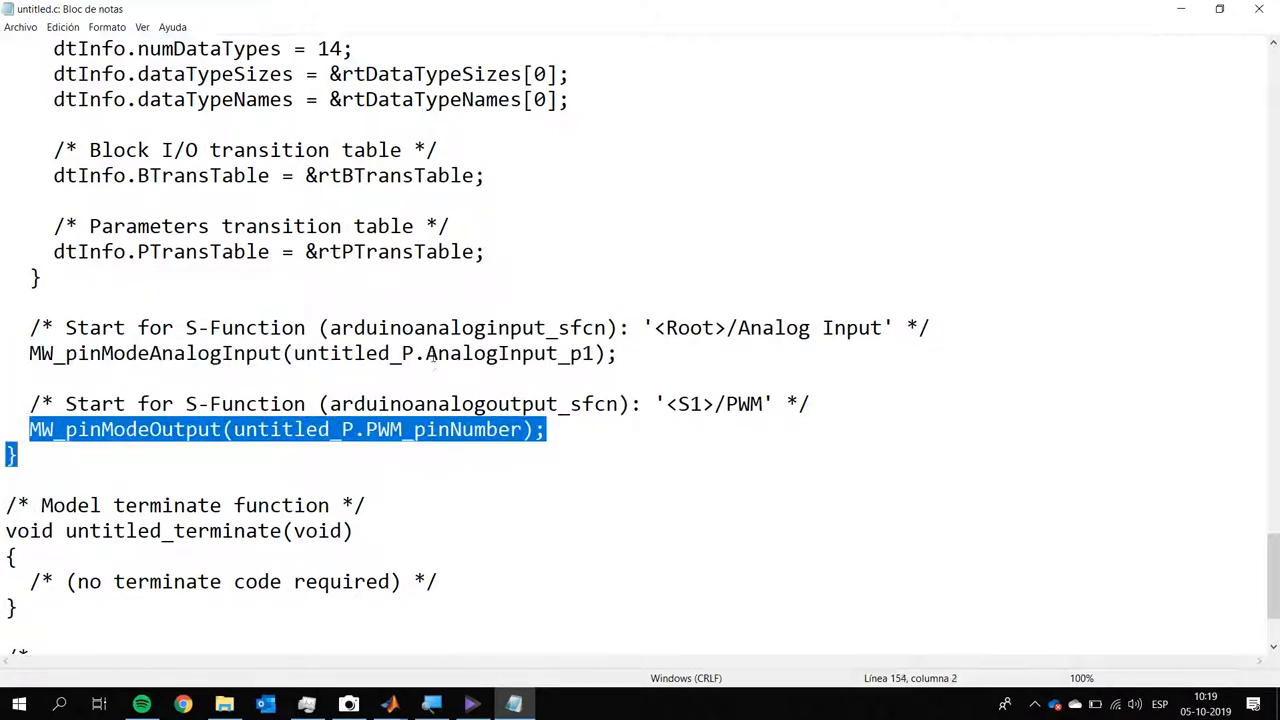
key(End)
Examine the initialize function's external mode and registration code, highlighting the -> operator before SpecialInfo.mappingInfo
scroll(355, 316, up, 2)
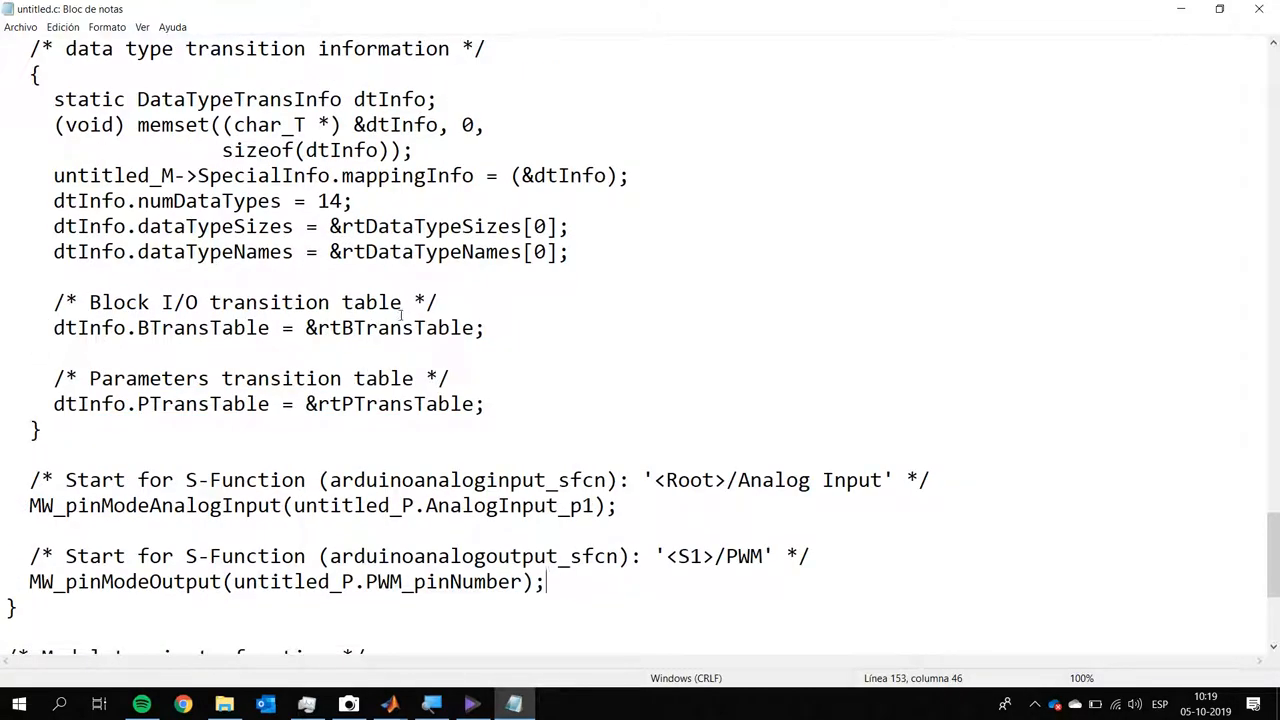
scroll(322, 234, up, 2)
scroll(322, 234, up, 8)
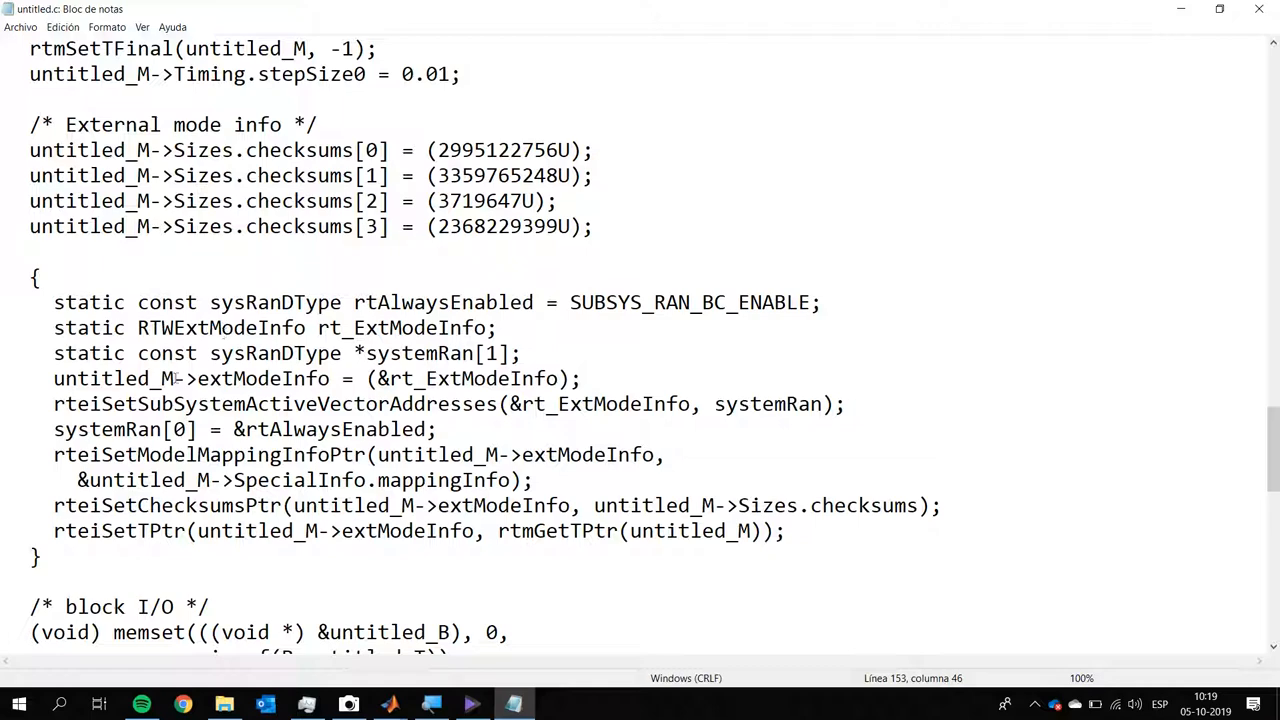
click(233, 480)
key(shift+Left)
key(shift+Left)
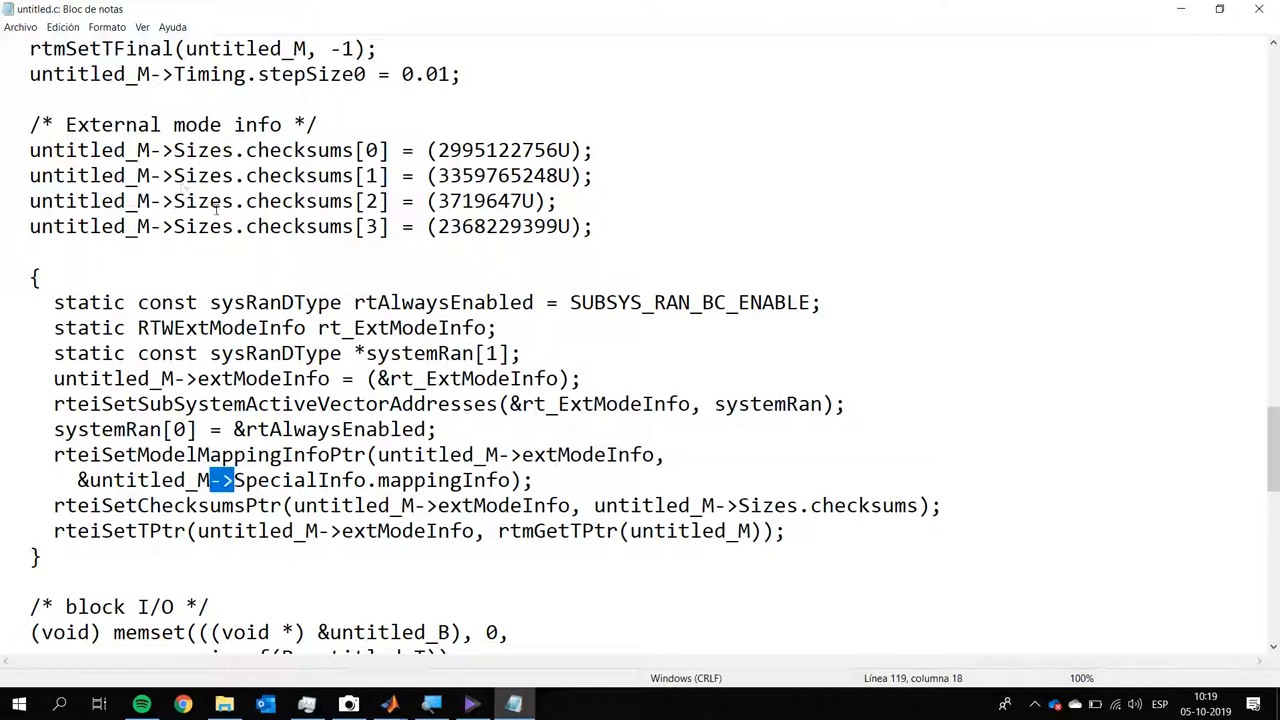
scroll(224, 213, up, 2)
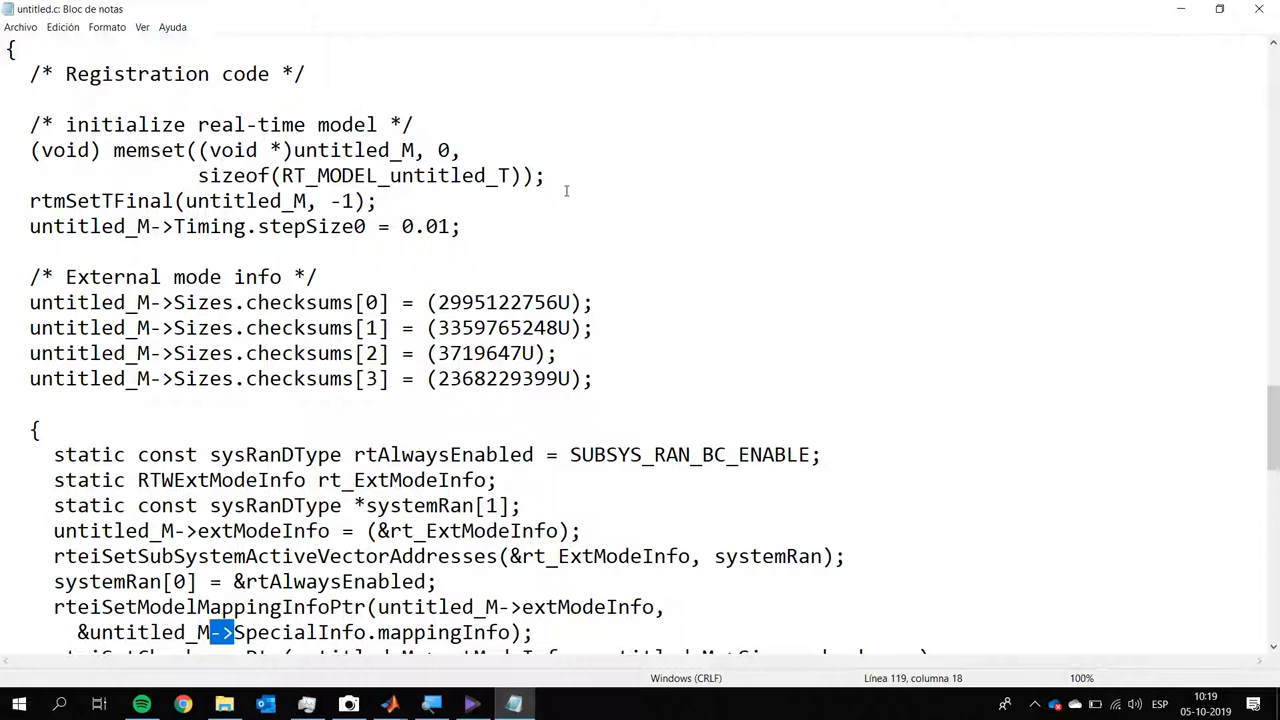
key(Up)
key(Up)
key(Up)
key(Up)
key(Up)
key(Up)
key(Up)
key(Up)
key(Up)
key(Up)
key(Up)
key(Up)
key(Up)
key(Up)
key(Up)
Close untitled.c and switch back to the untitled Simulink model window
click(1259, 9)
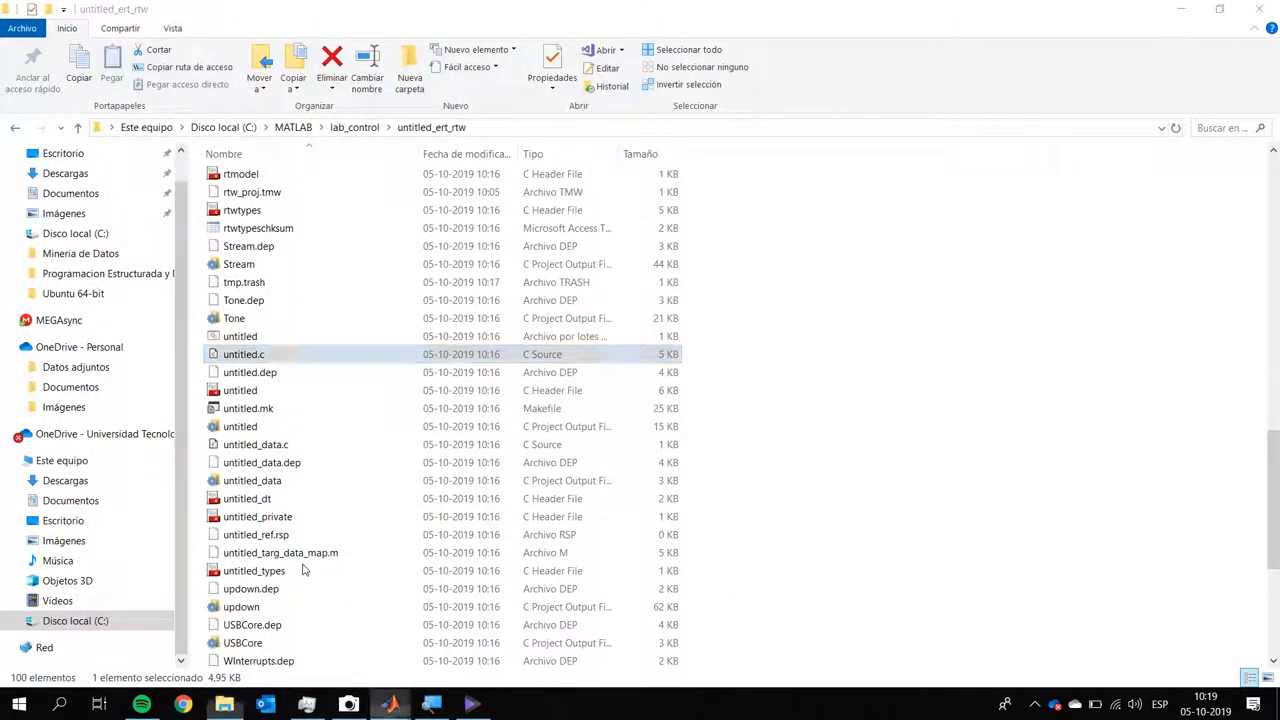
mouse_move(390, 704)
click(440, 620)
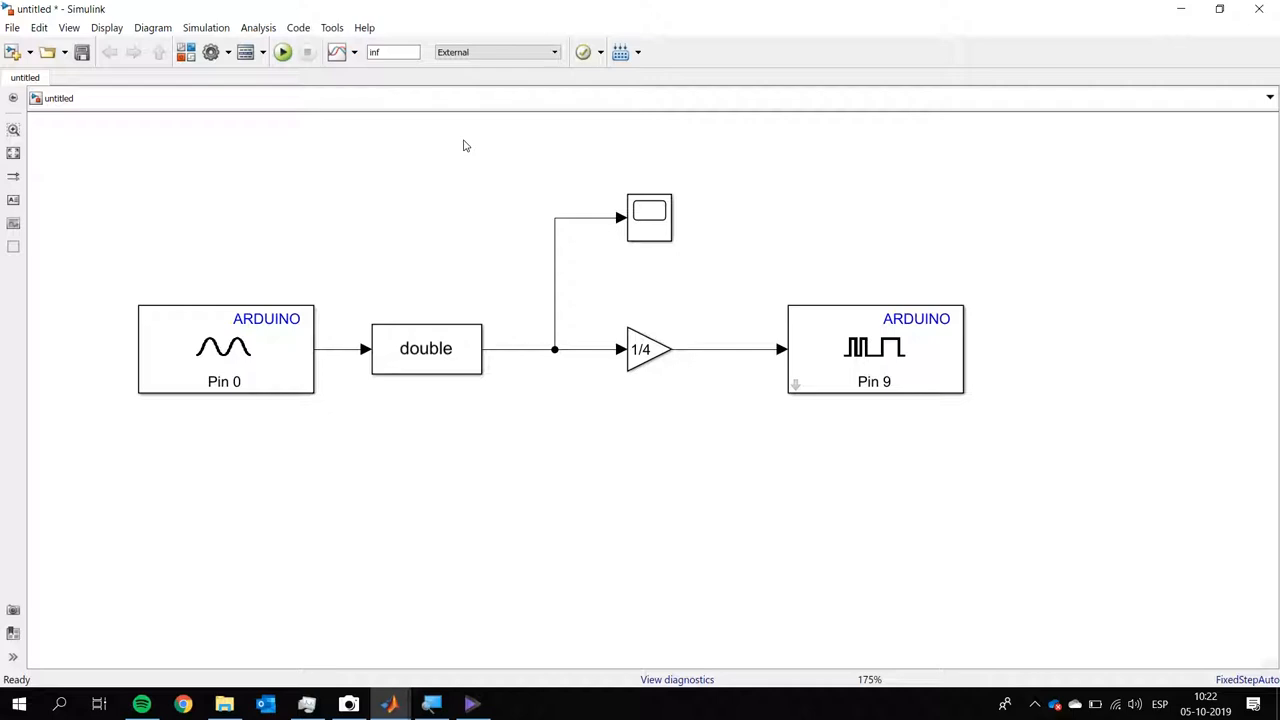
Open the Simulink Library Browser, move it into view, and choose the User-Defined Functions library
click(186, 52)
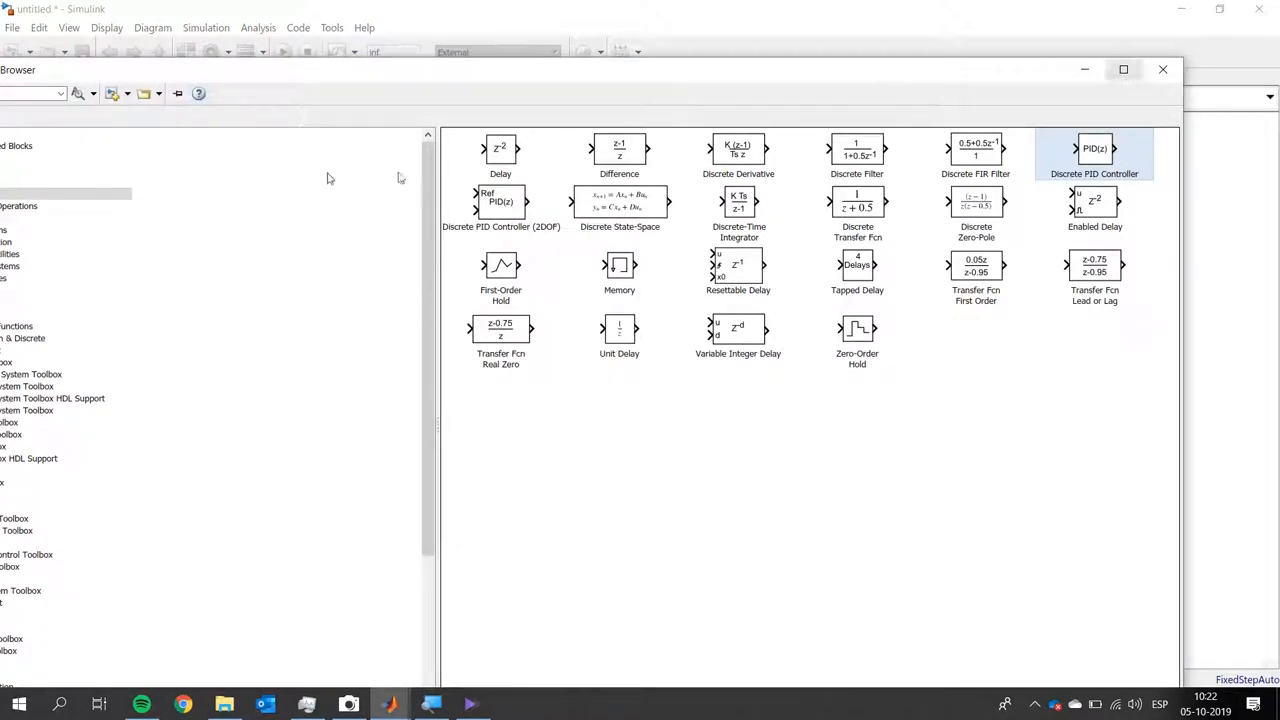
drag(280, 68, 470, 28)
click(230, 280)
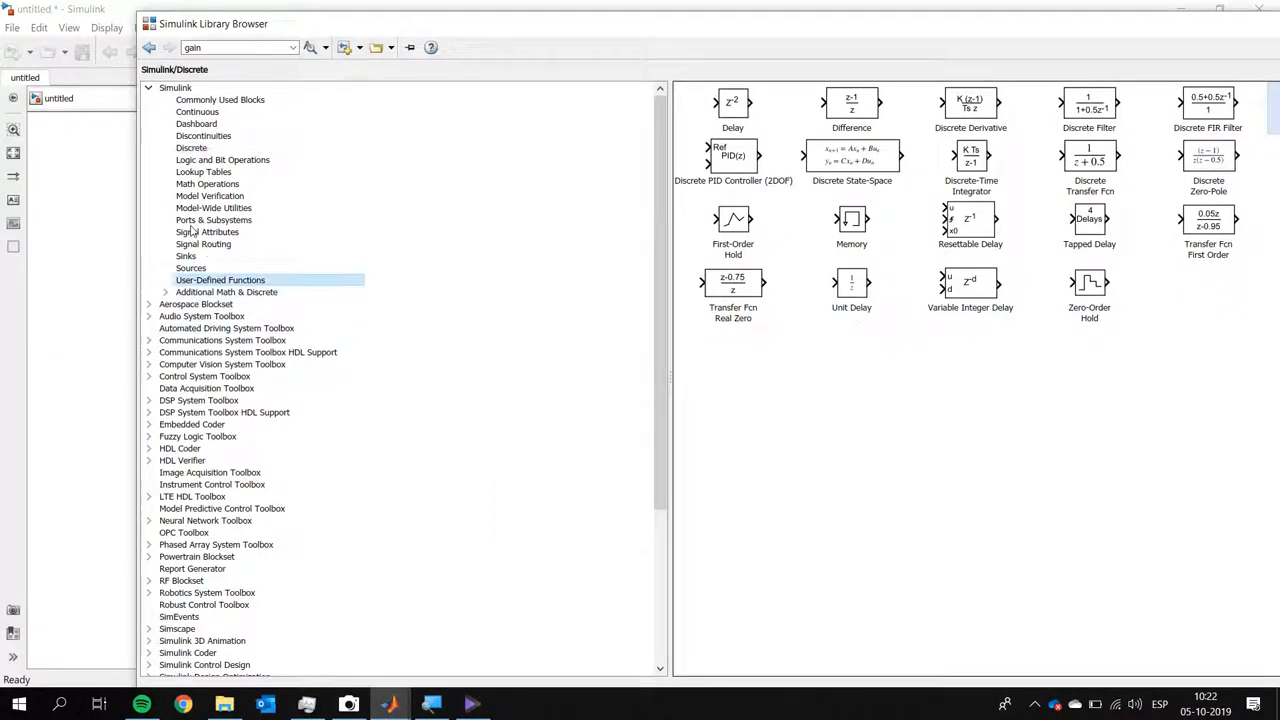